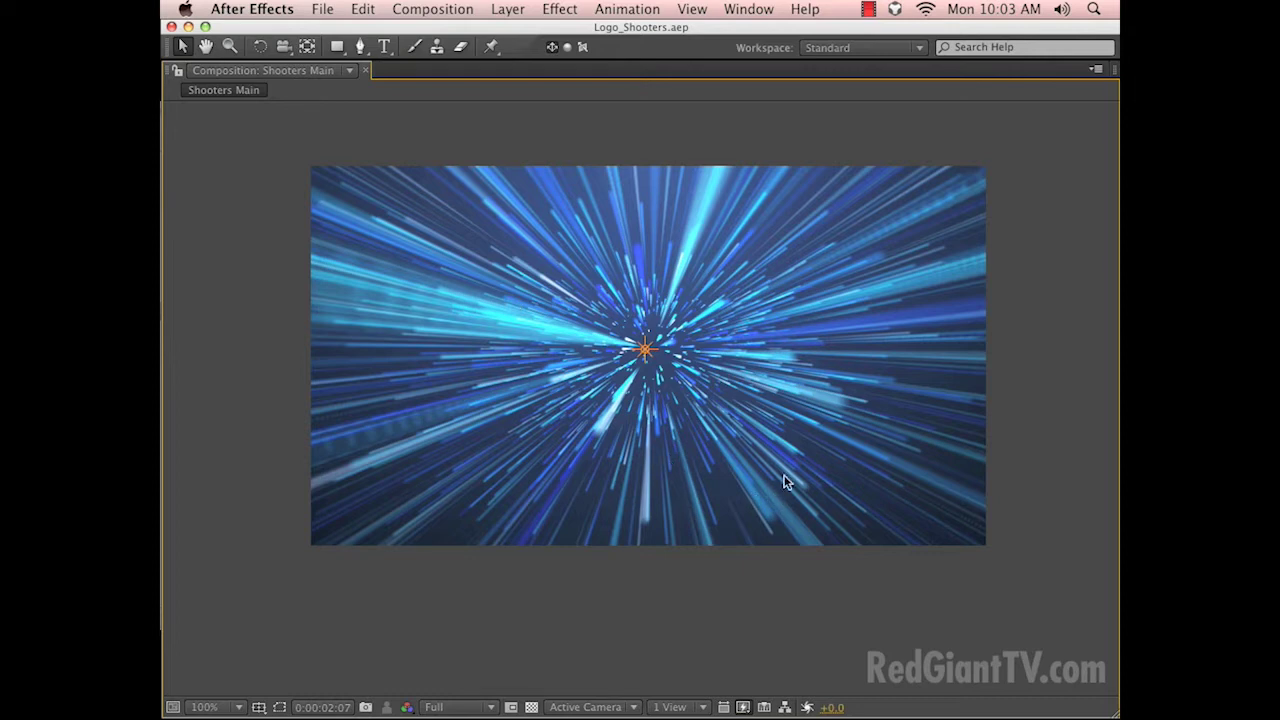
Restore the full panel layout and create a new 720 x 405 px composition at 30 fps with a 10-second duration.
key(grave)
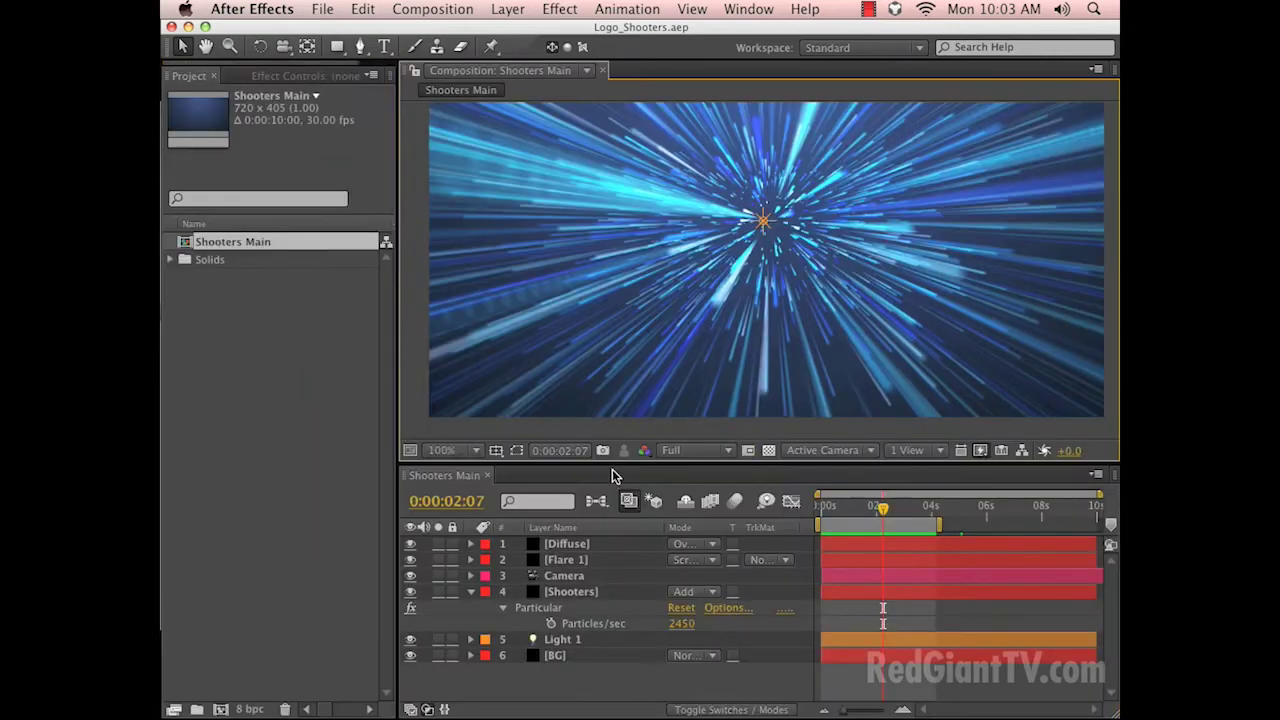
key(super+n)
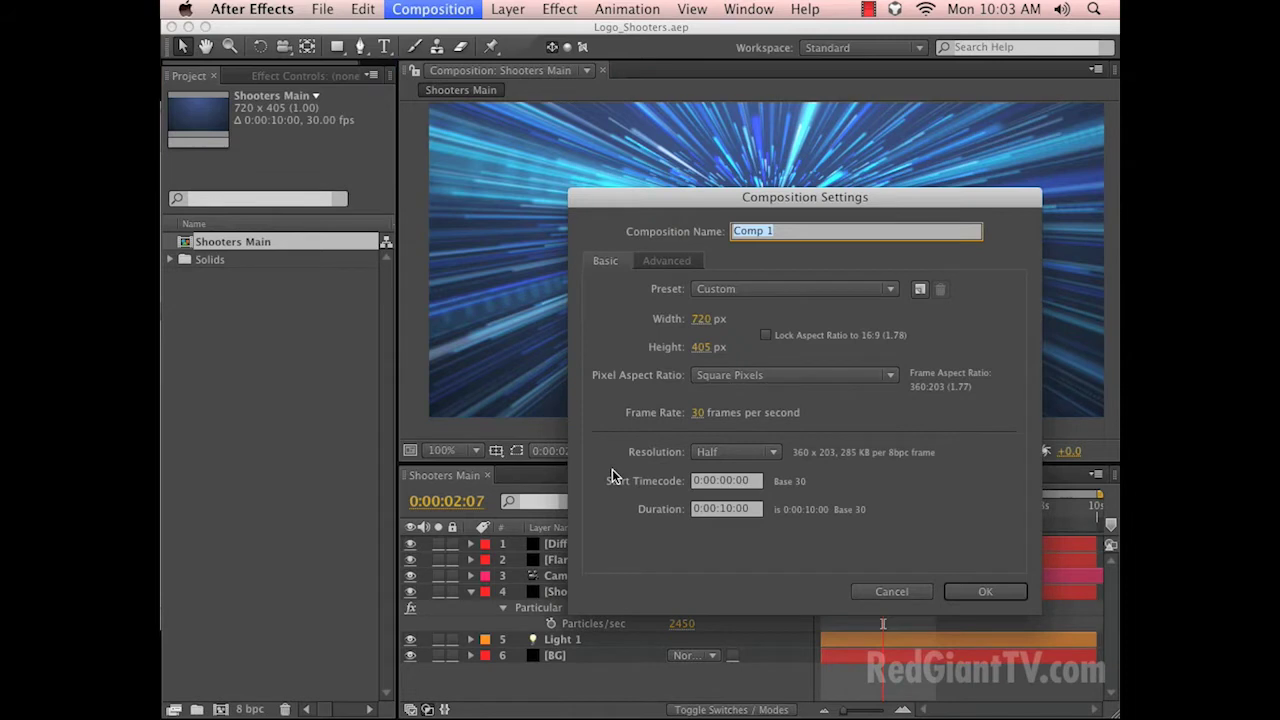
key(Return)
Add a black solid at composition size and rename its layer Shooter.
key(super+y)
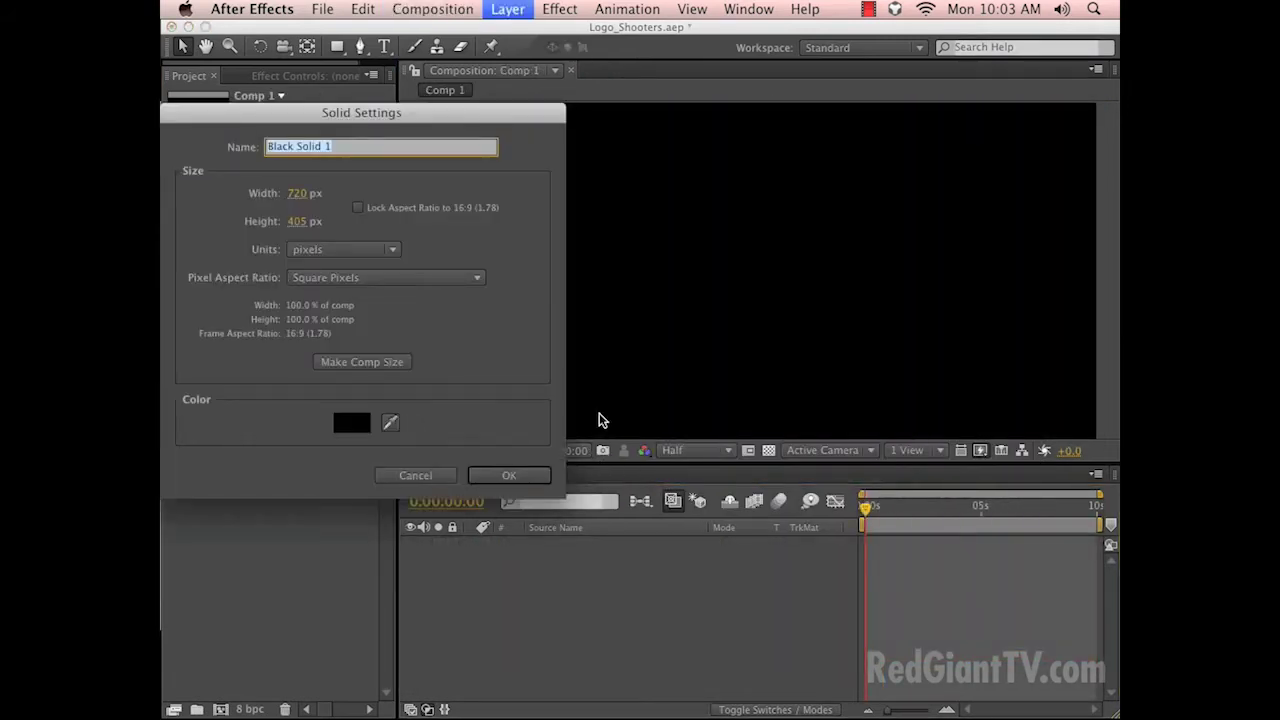
key(Return)
key(Return)
text(Shooter)
key(Return)
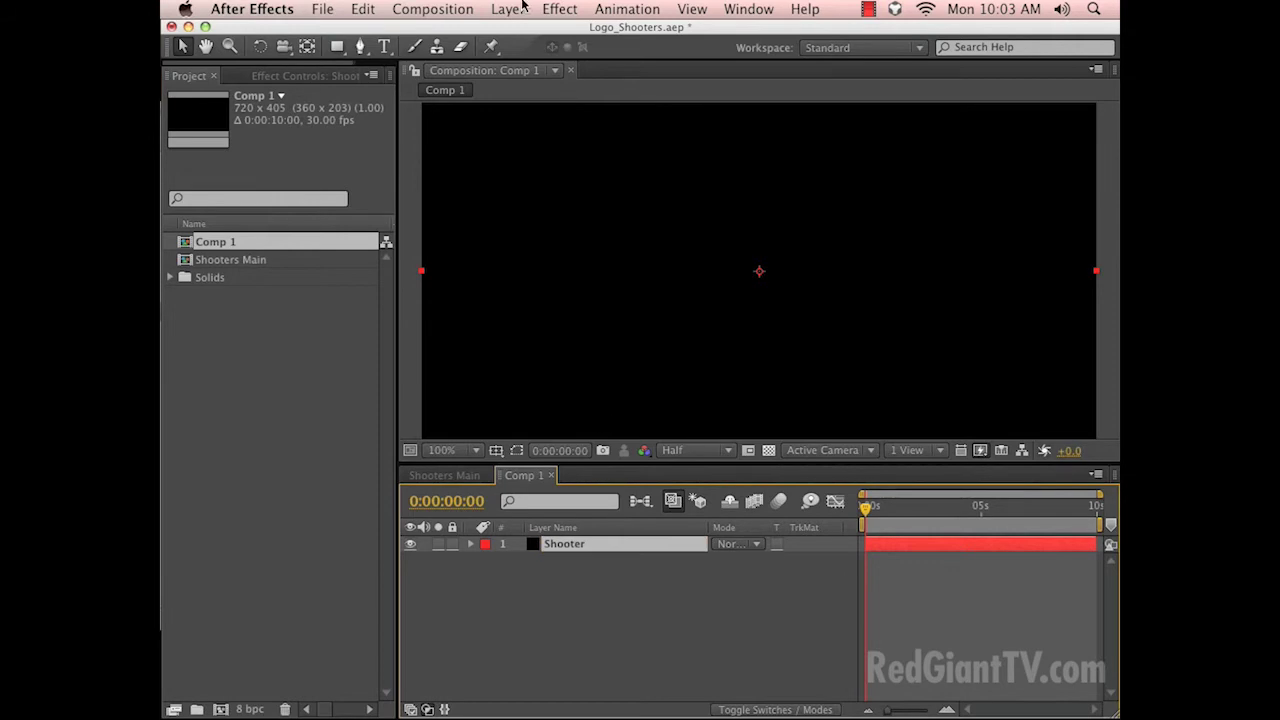
Apply the Particular effect to the Shooter layer and add a camera to the composition.
click(560, 9)
click(566, 50)
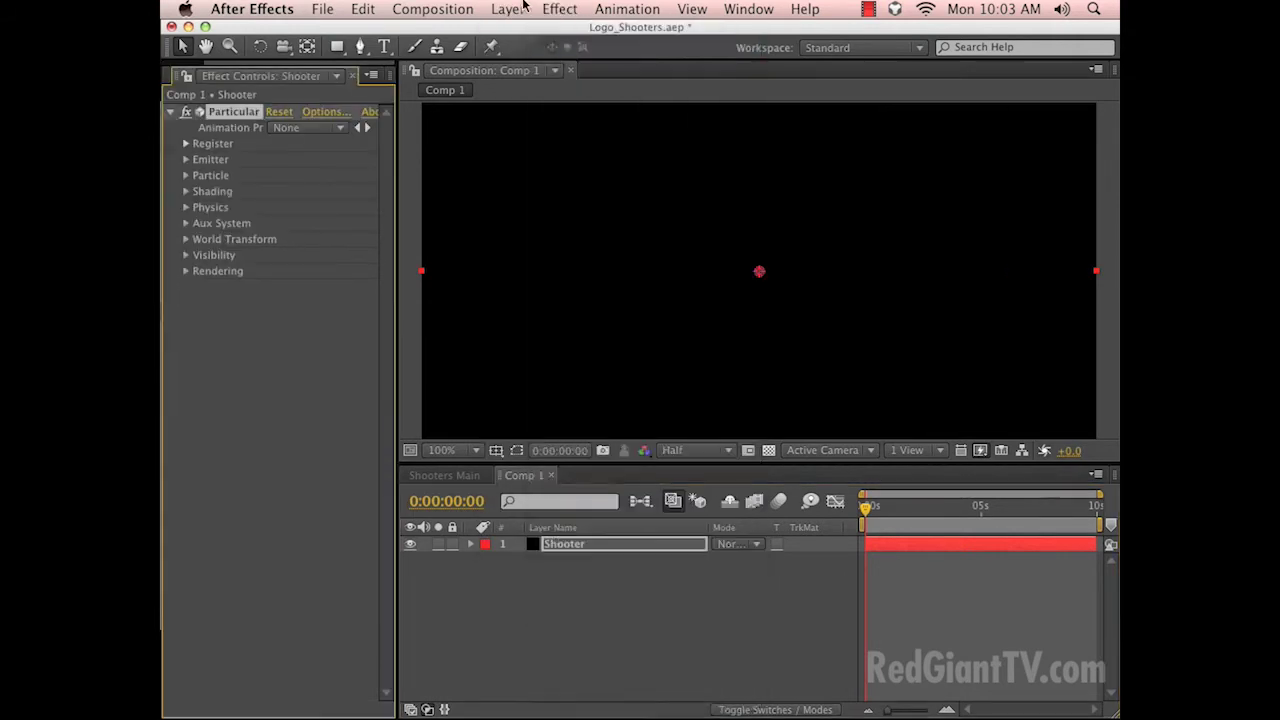
click(508, 9)
mouse_move(600, 31)
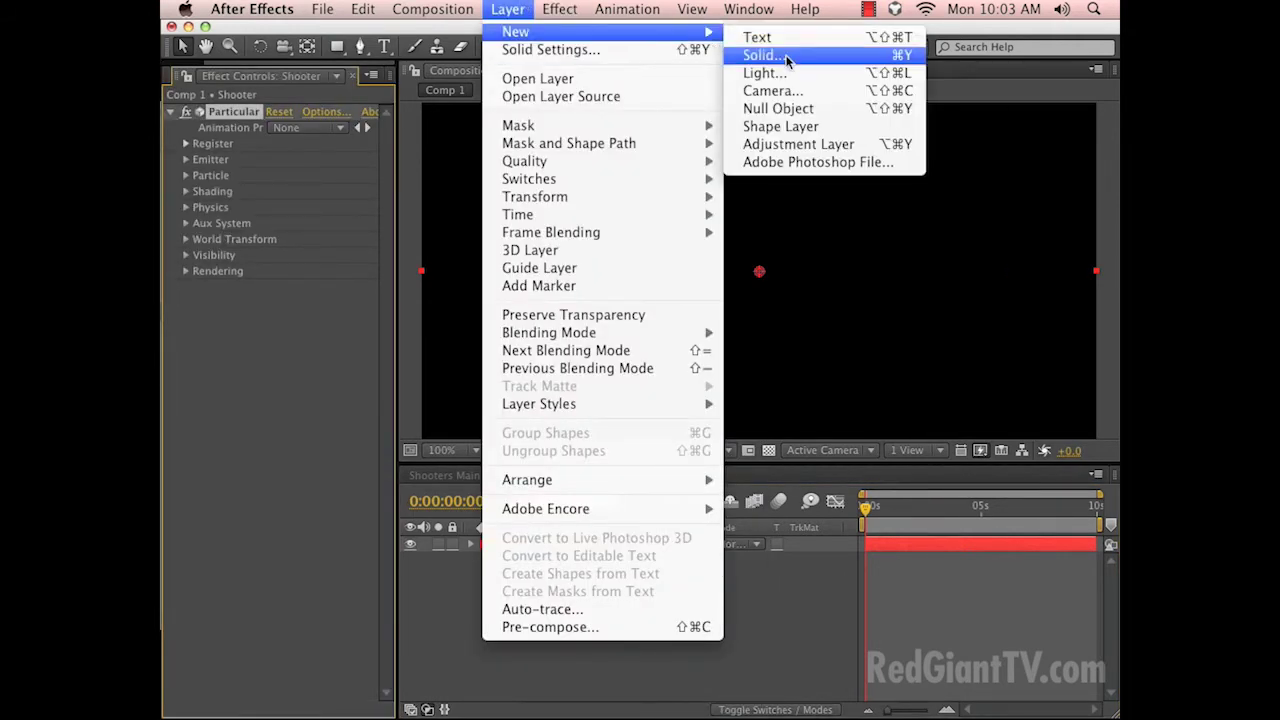
click(778, 88)
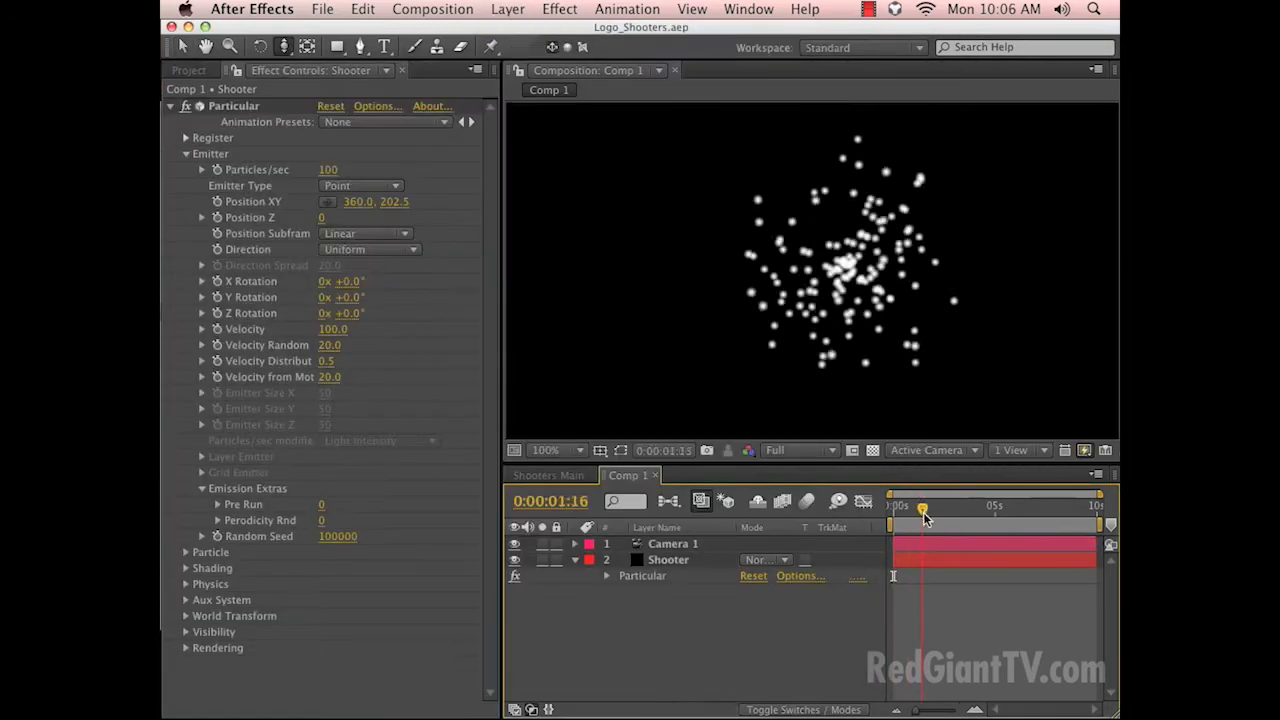
Move the current time to 0:00:02:05 and set the Particular emitter's Position Z to 3500.
drag(925, 515, 937, 510)
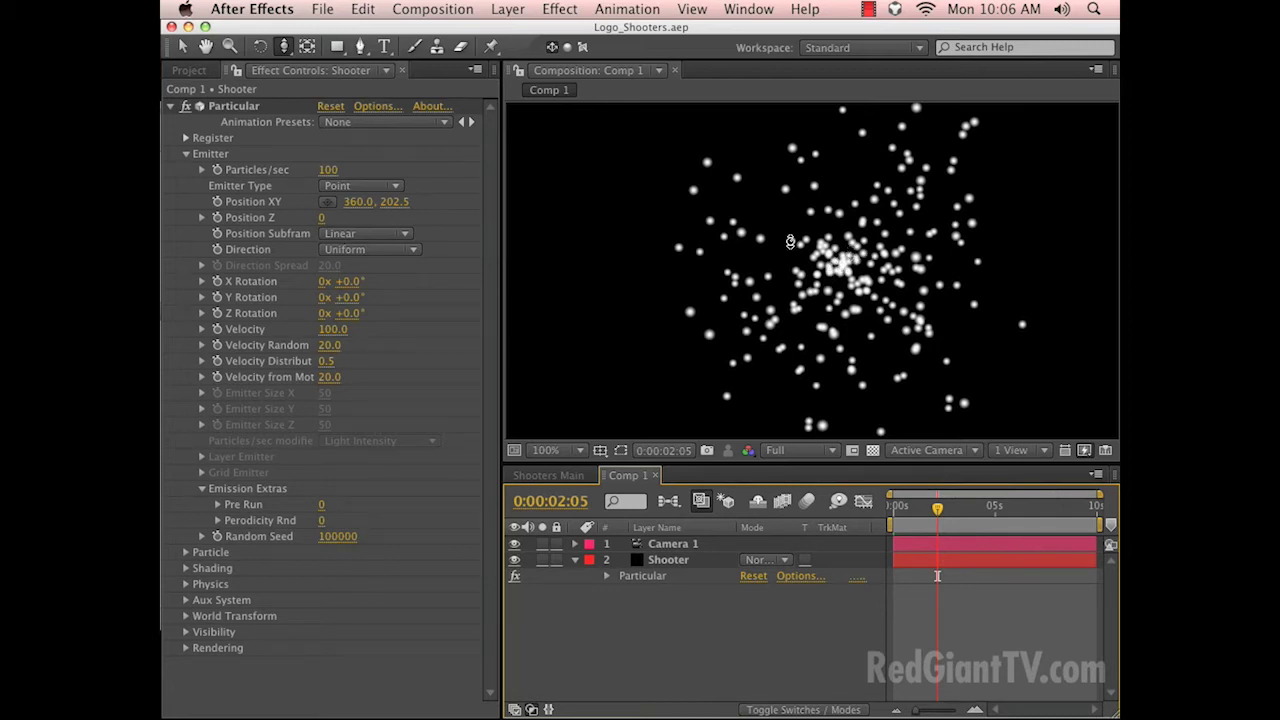
key(v)
drag(321, 217, 668, 249)
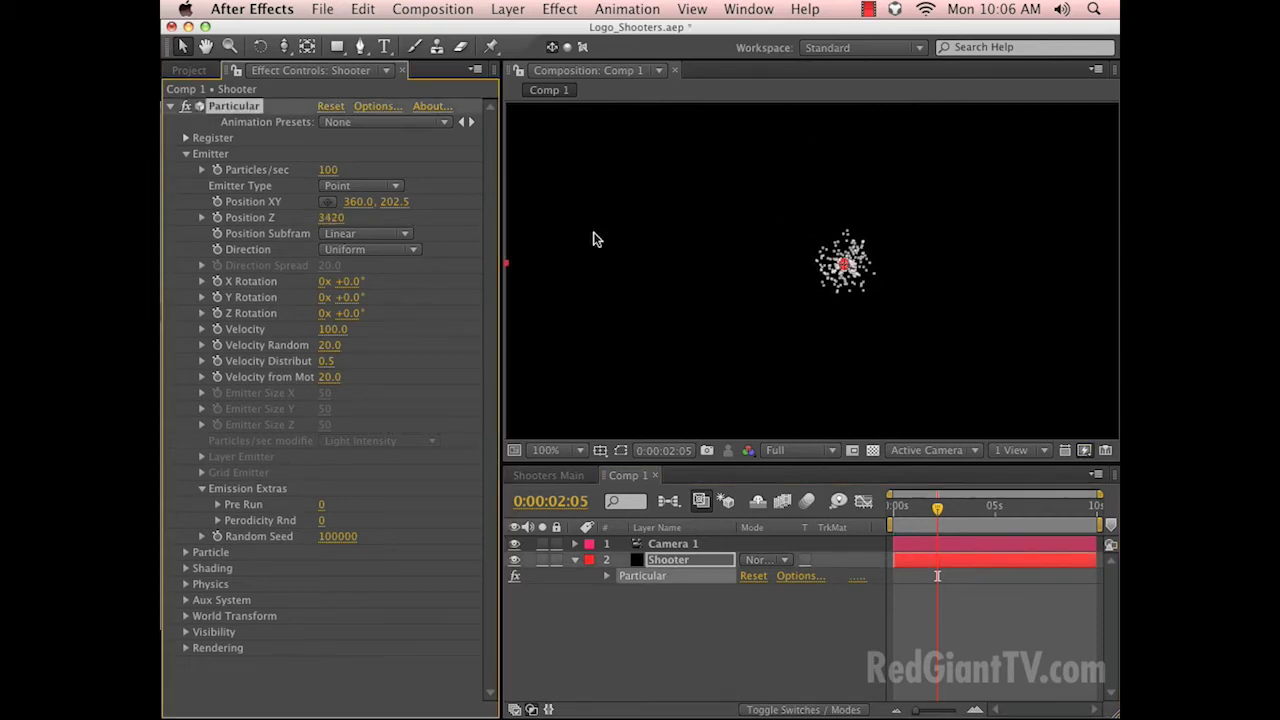
click(323, 217)
text(3500)
key(Return)
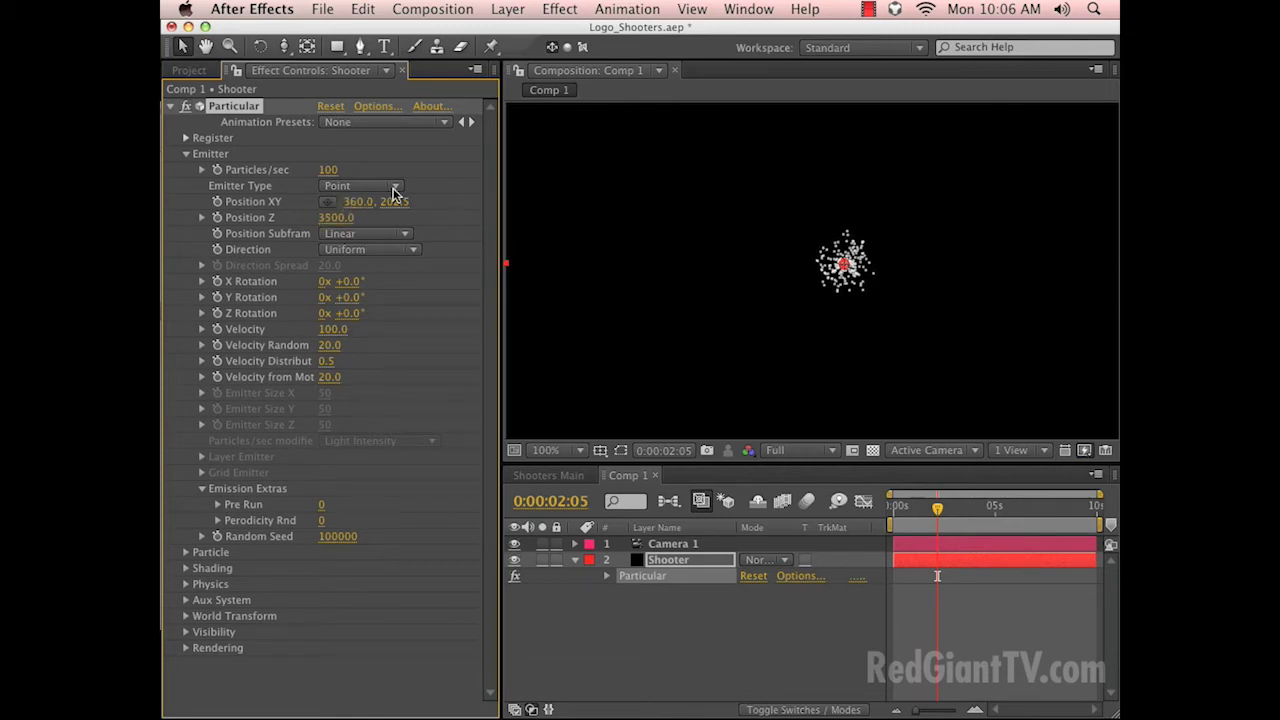
Set the emitter's Direction to Directional and orbit around the particle stream in Custom View 1.
click(330, 251)
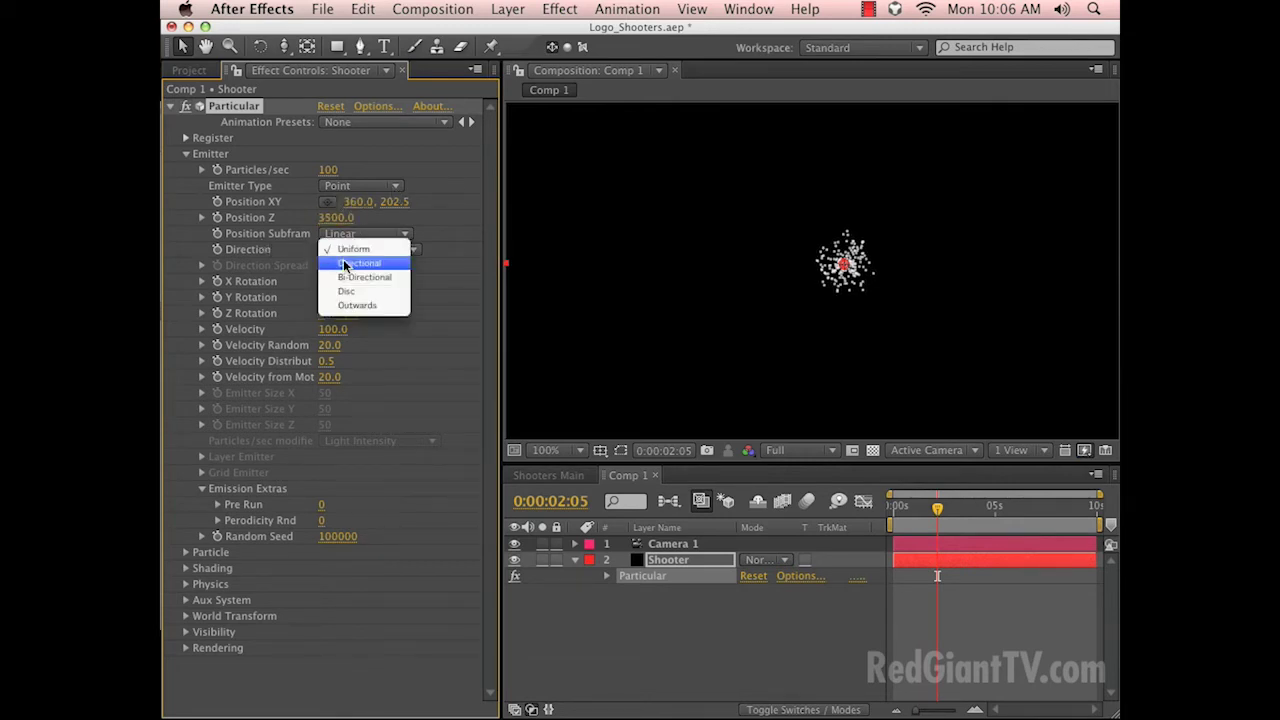
click(335, 265)
click(930, 450)
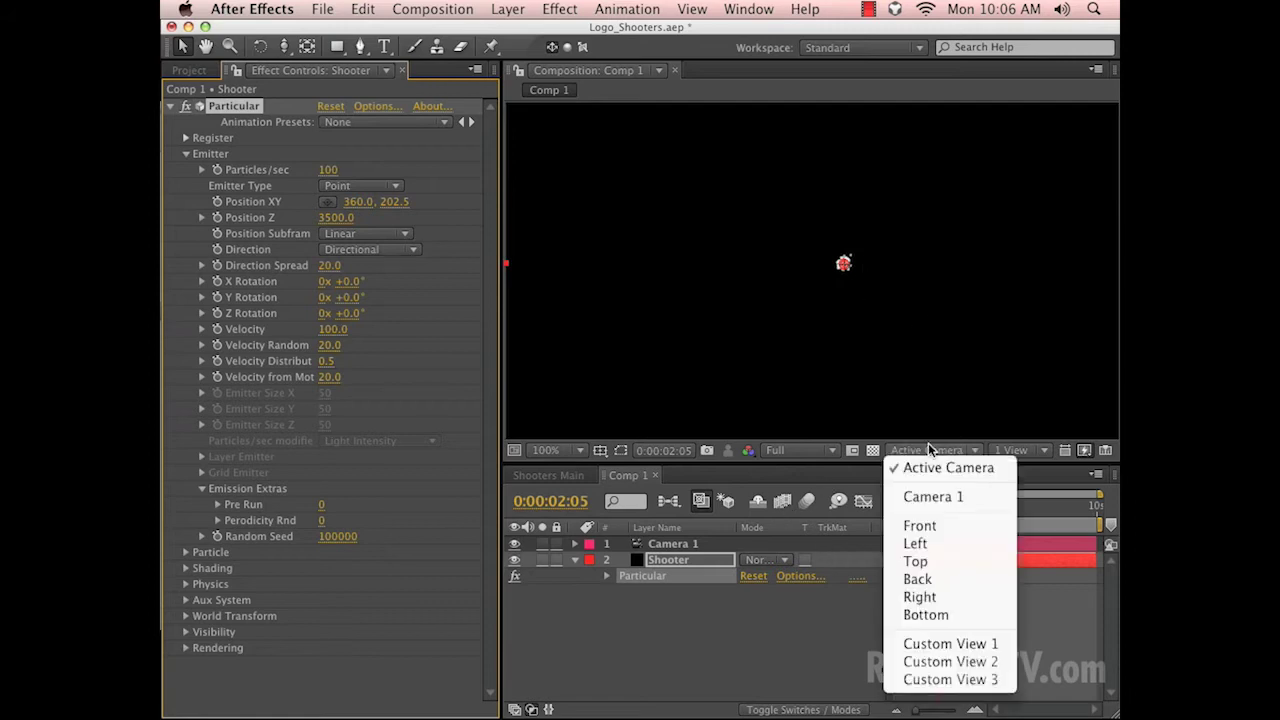
click(943, 644)
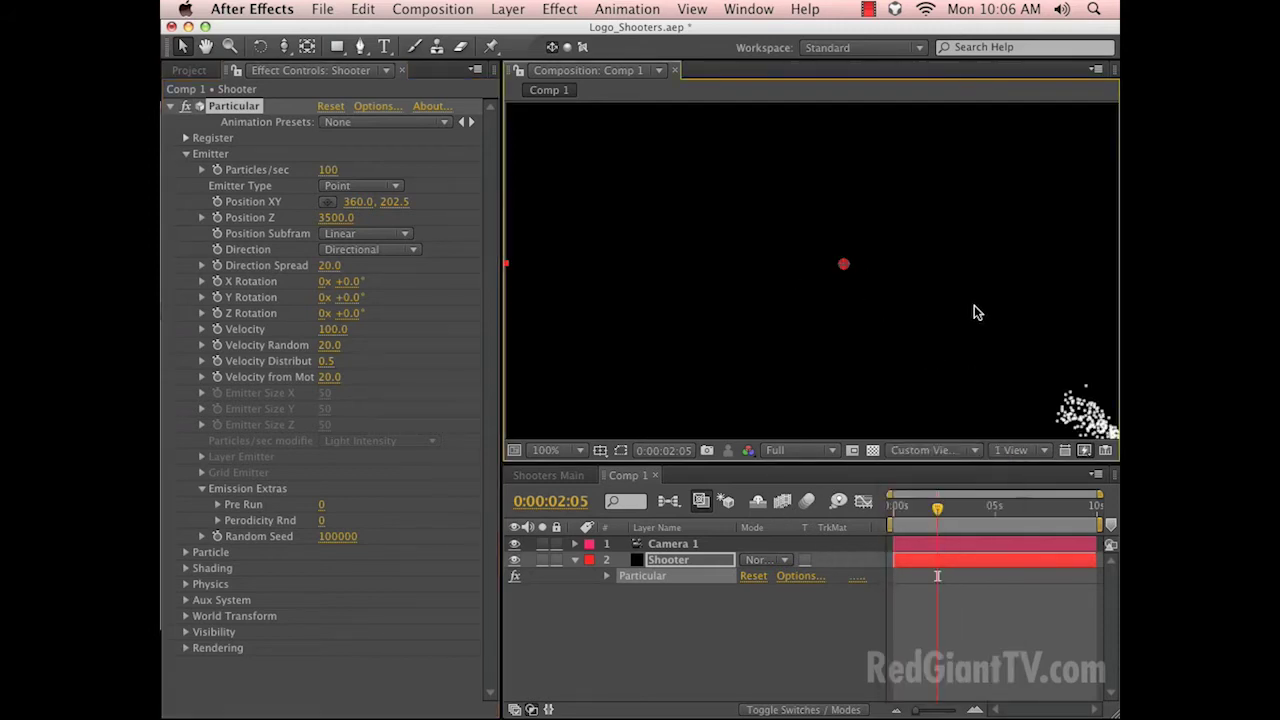
key(comma)
key(c)
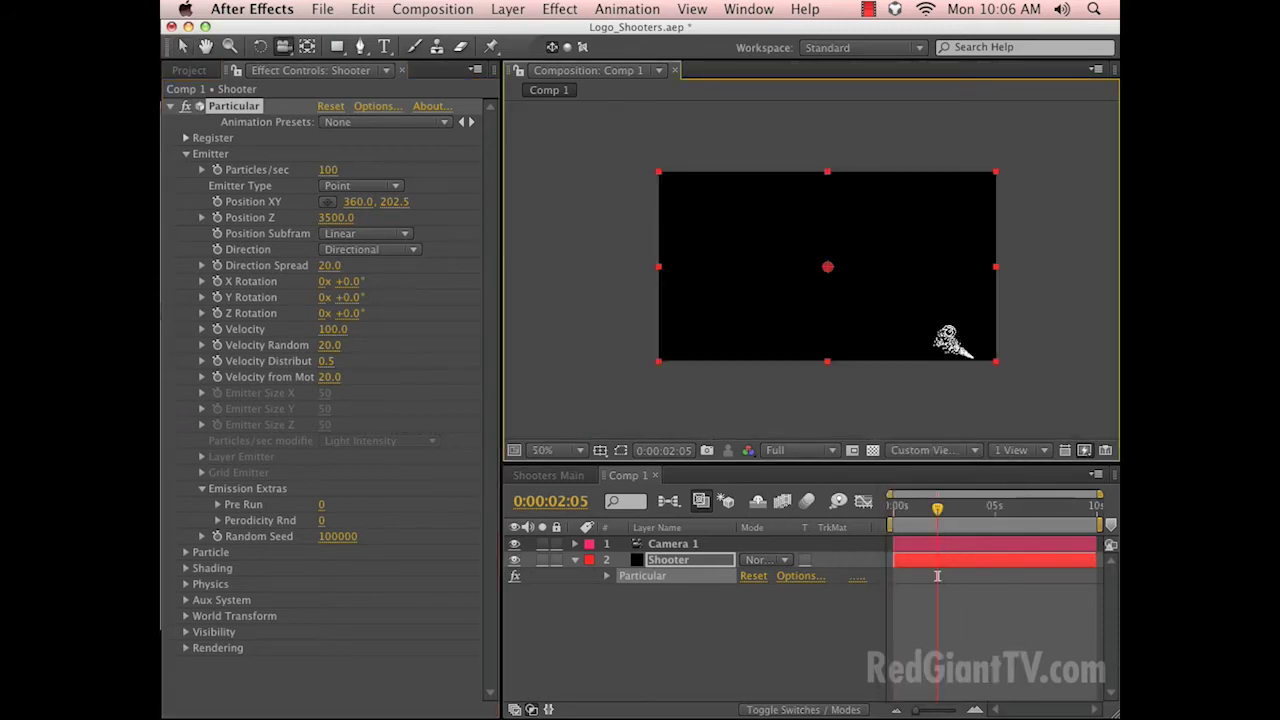
drag(955, 345, 850, 282)
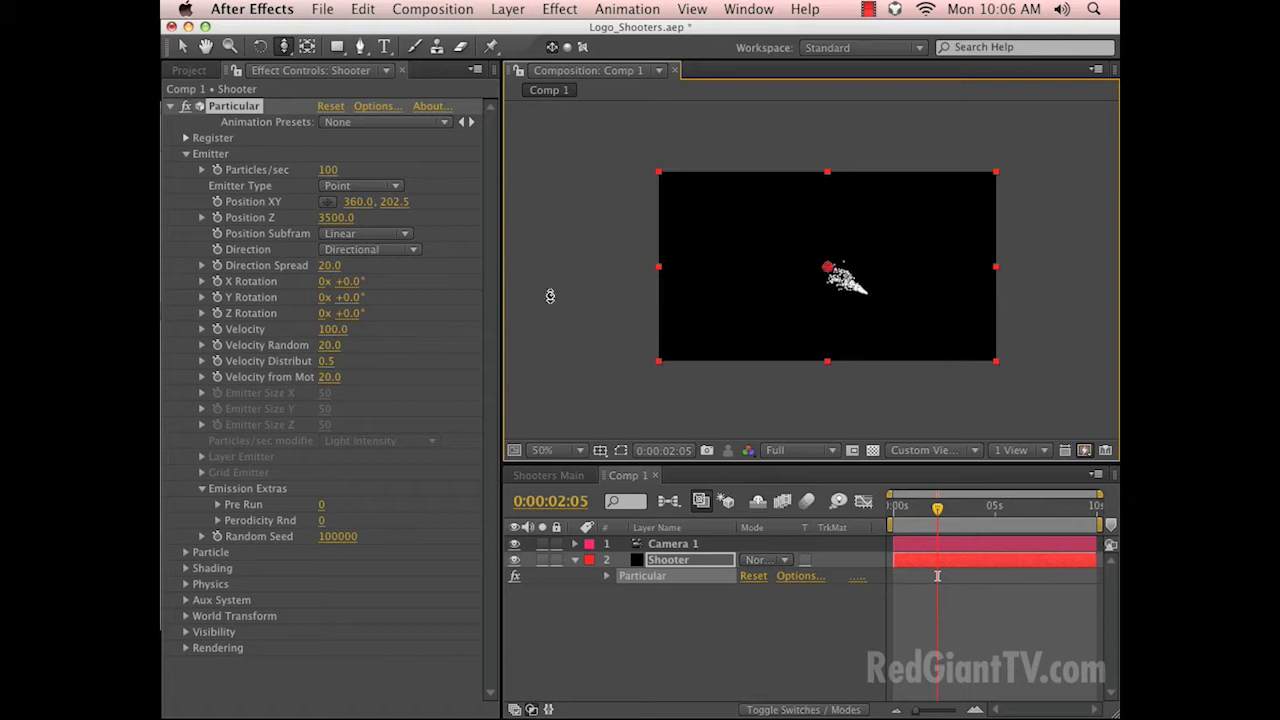
Set the emitter's X Rotation to 180° and return the composition view to Active Camera.
click(353, 284)
key(Return)
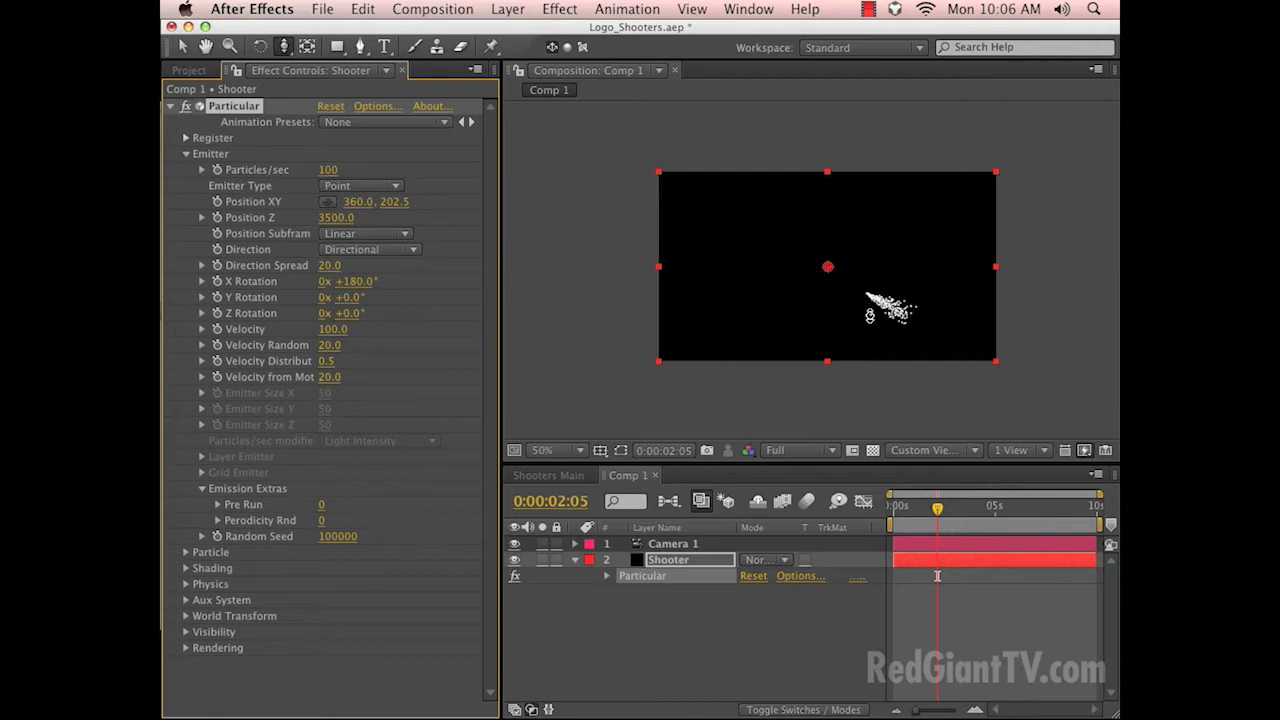
key(Escape)
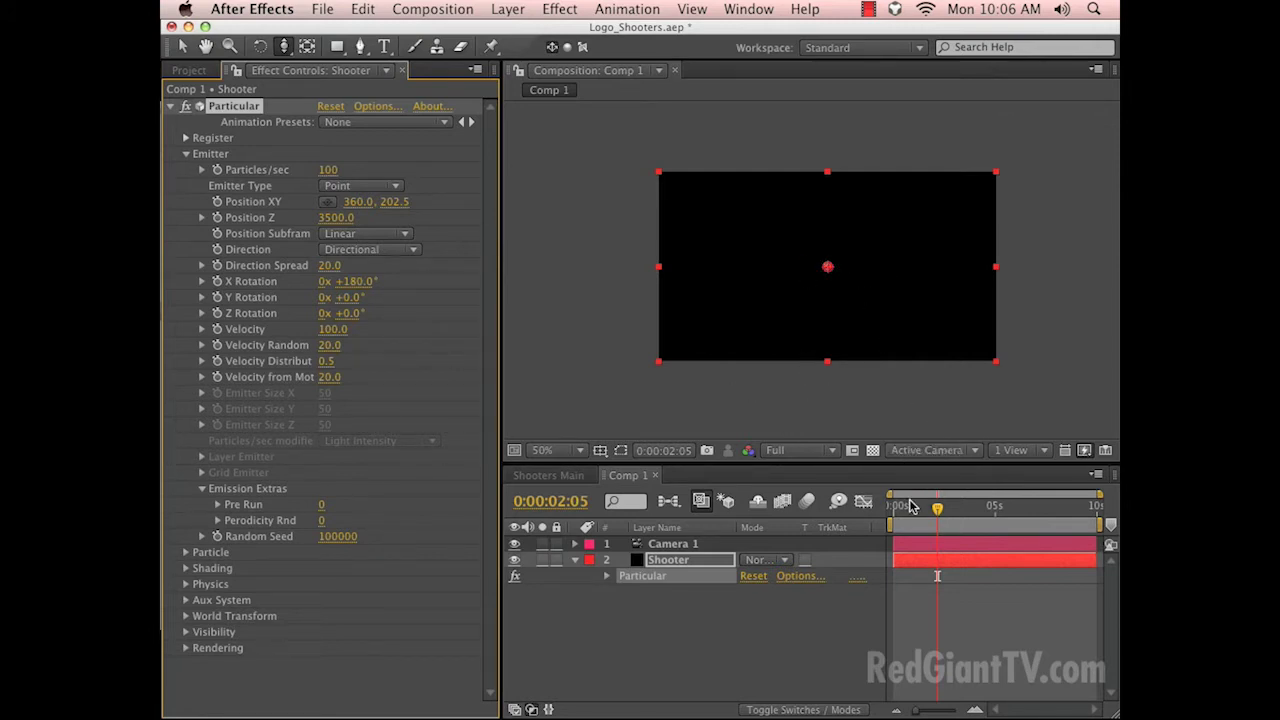
key(c)
click(872, 636)
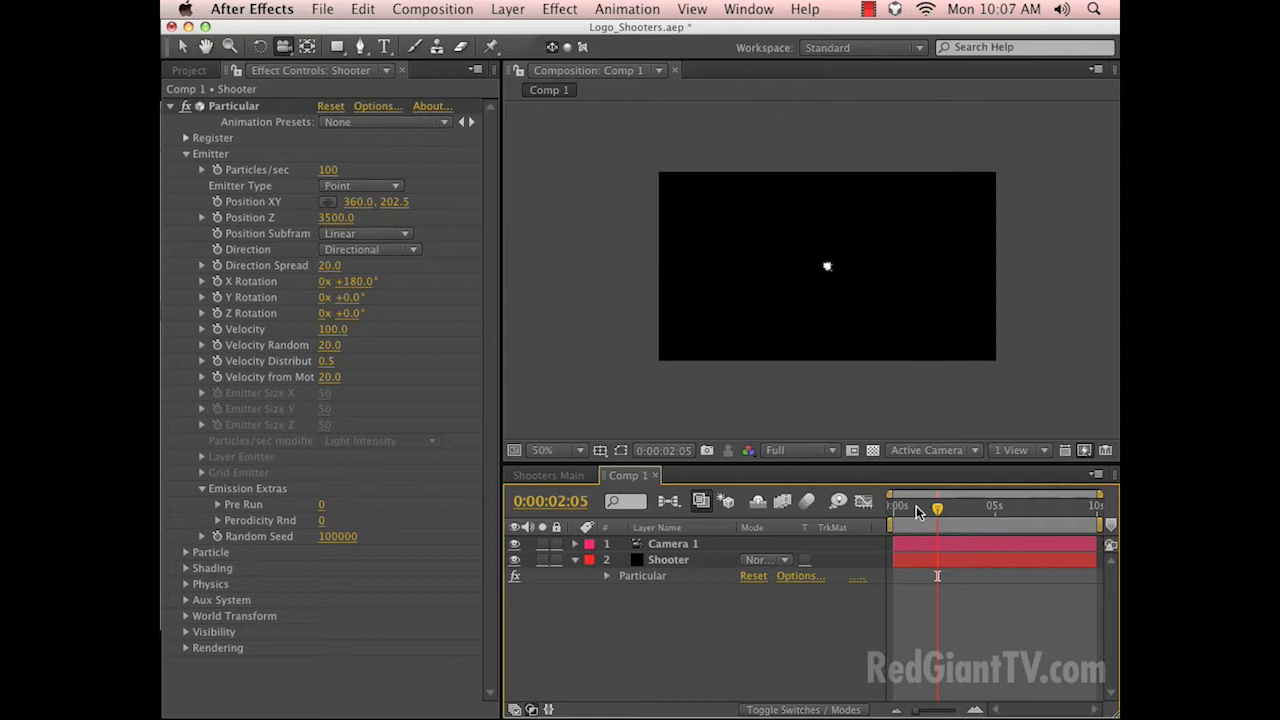
Scrub through the particle motion and set the emitter's Velocity to 2000.
drag(918, 513, 1013, 522)
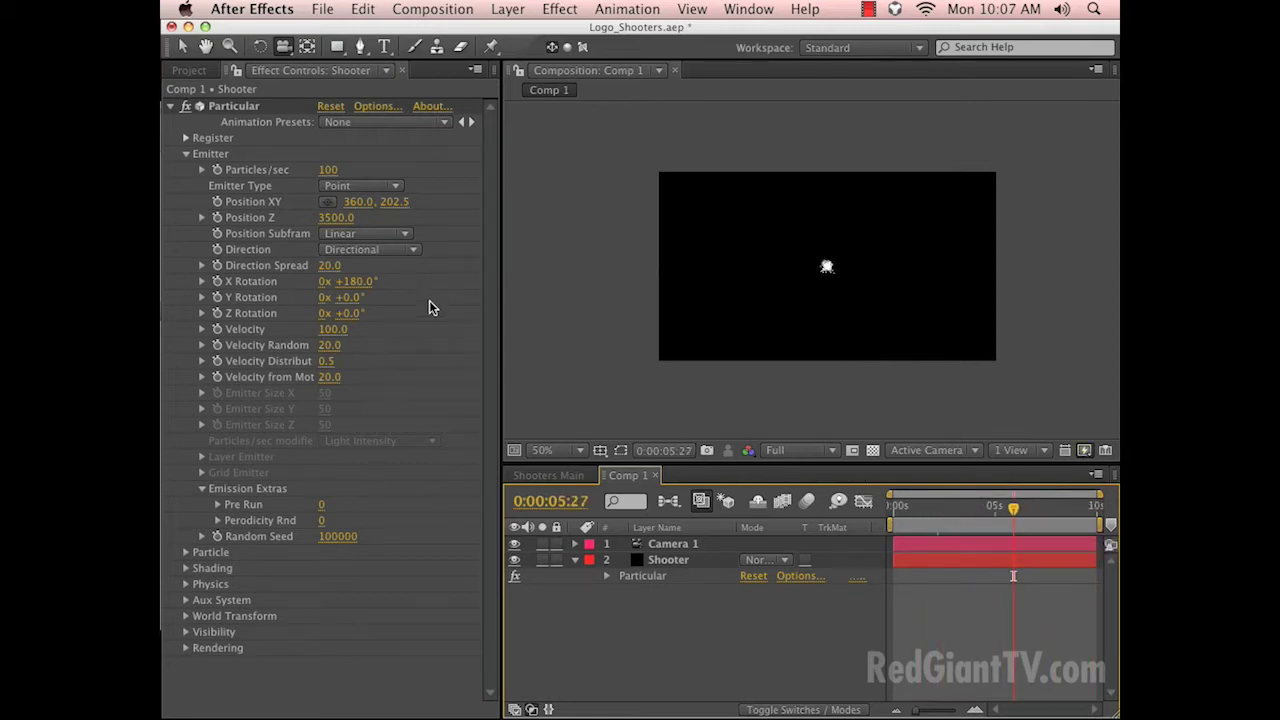
click(333, 329)
text(750)
key(Return)
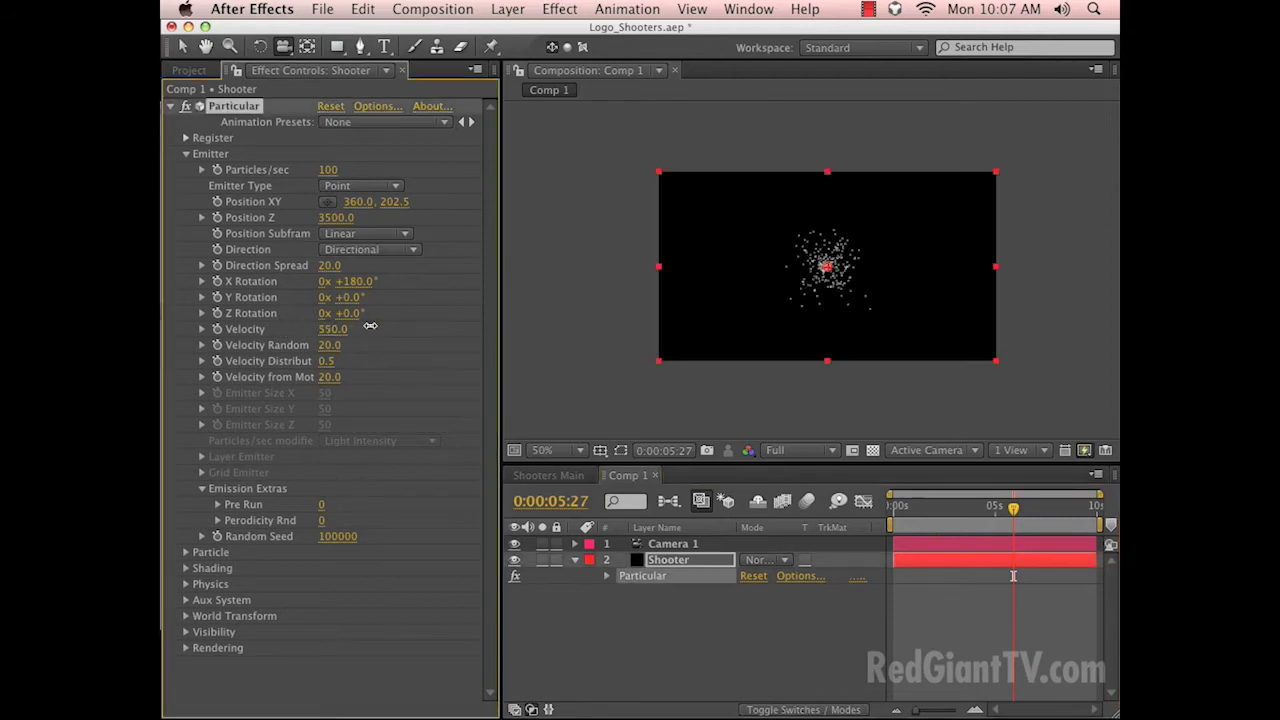
drag(389, 326, 469, 332)
click(332, 329)
text(2000)
key(Return)
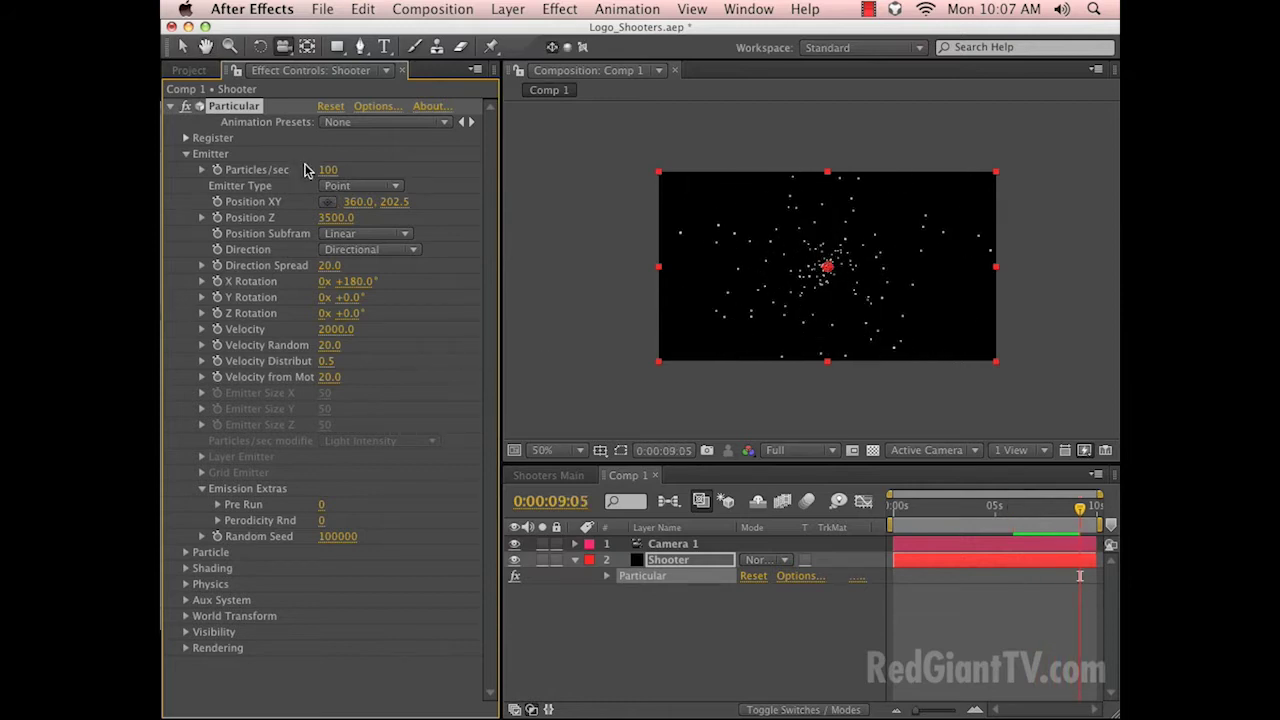
Change the Emitter Type to Box and set Emitter Size X and Emitter Size Y to 500.
click(355, 186)
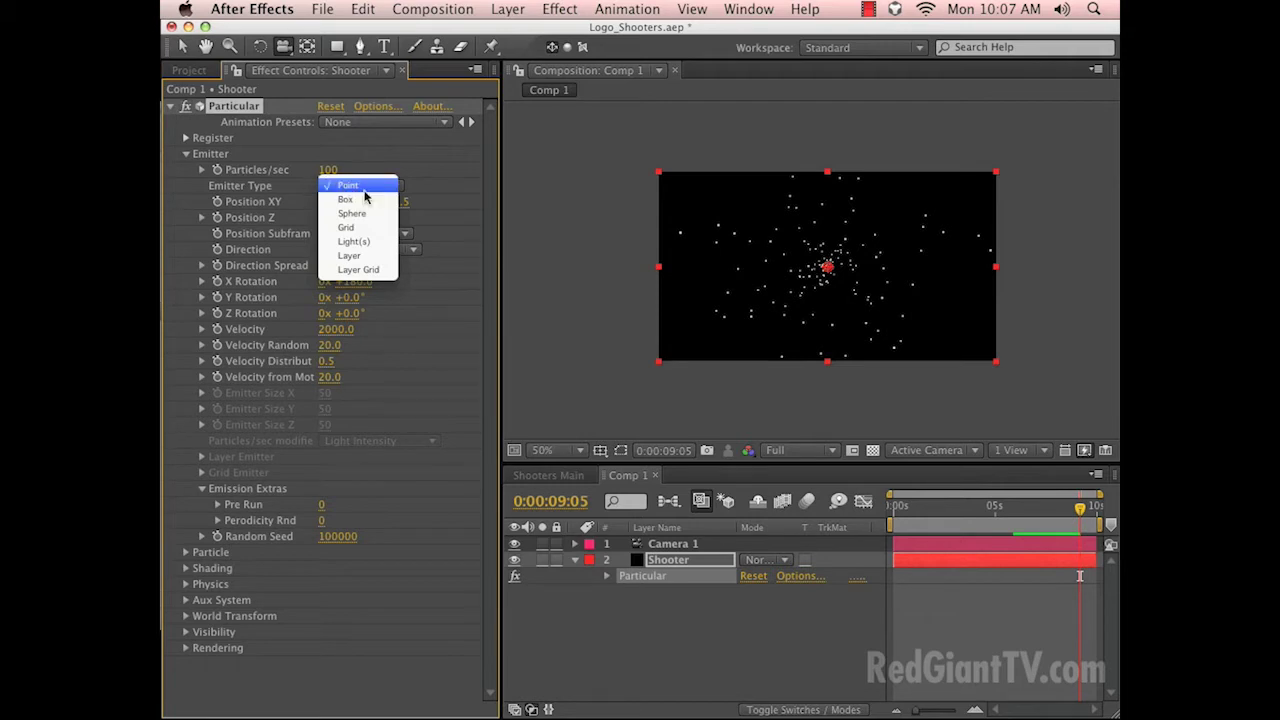
click(346, 201)
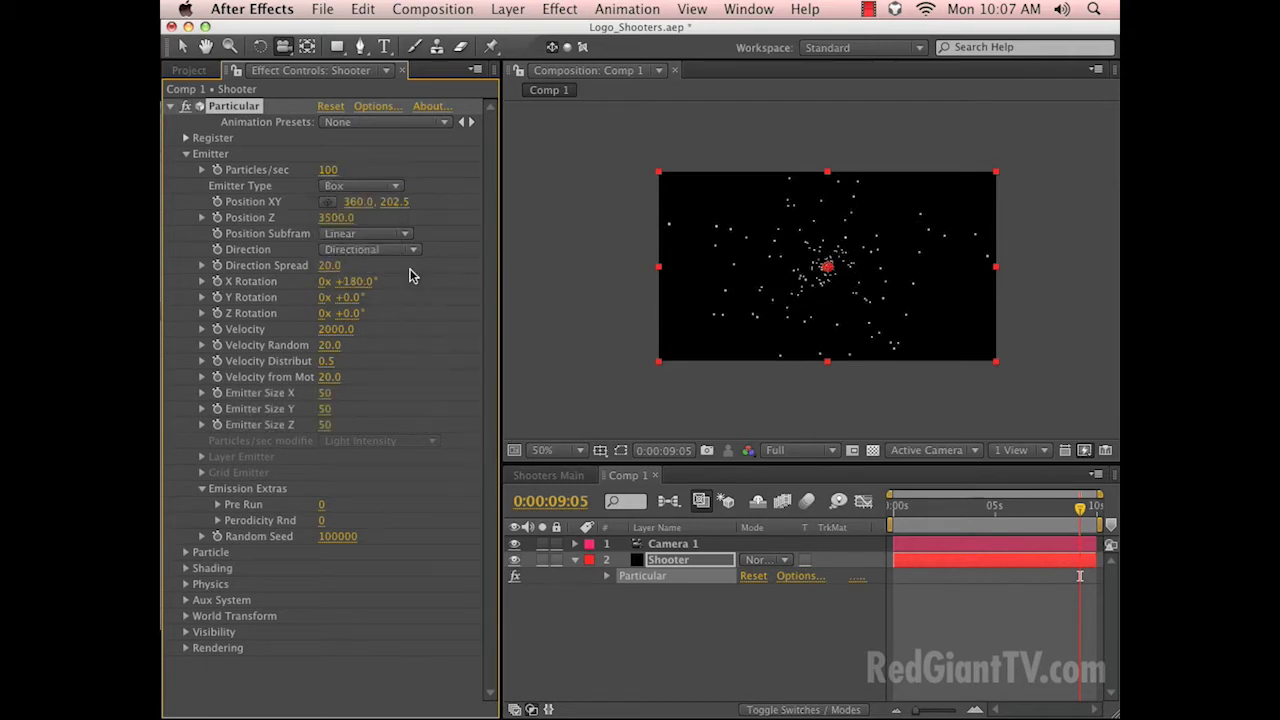
drag(339, 390, 370, 390)
click(328, 394)
key(Tab)
text(500)
key(Return)
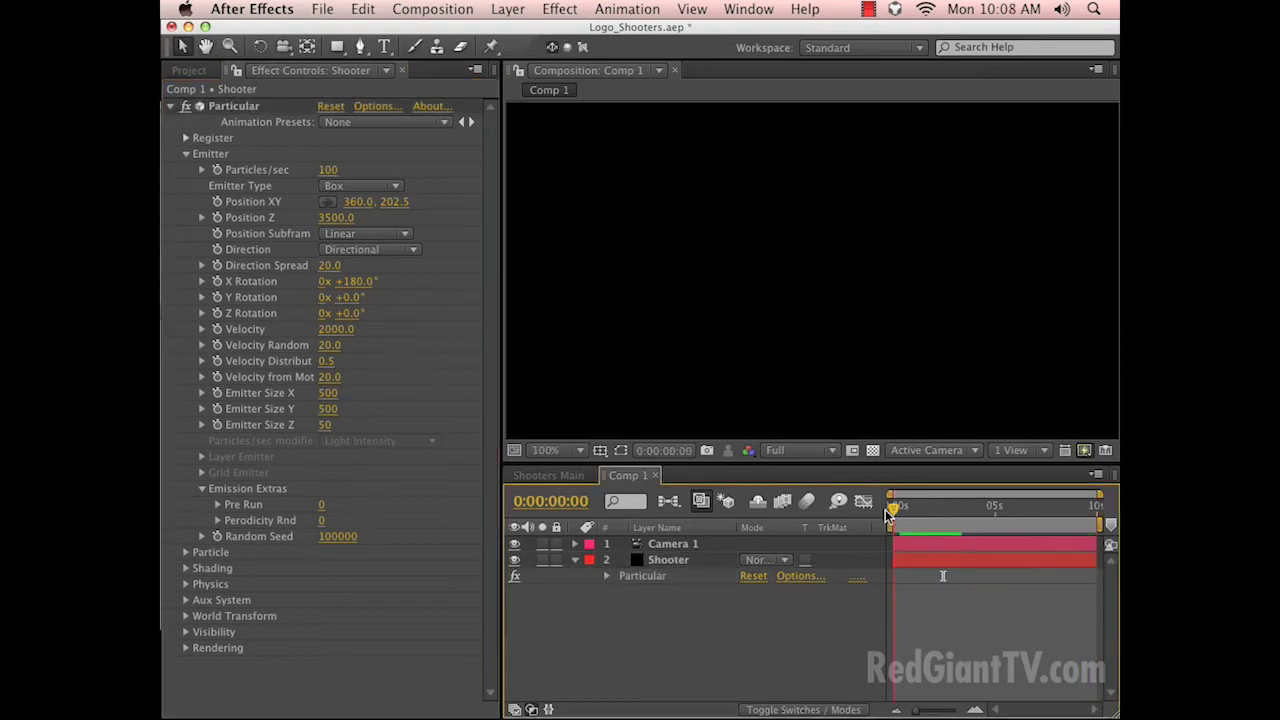
Preview the particle animation and set the emitter's Direction Spread to 0.
key(space)
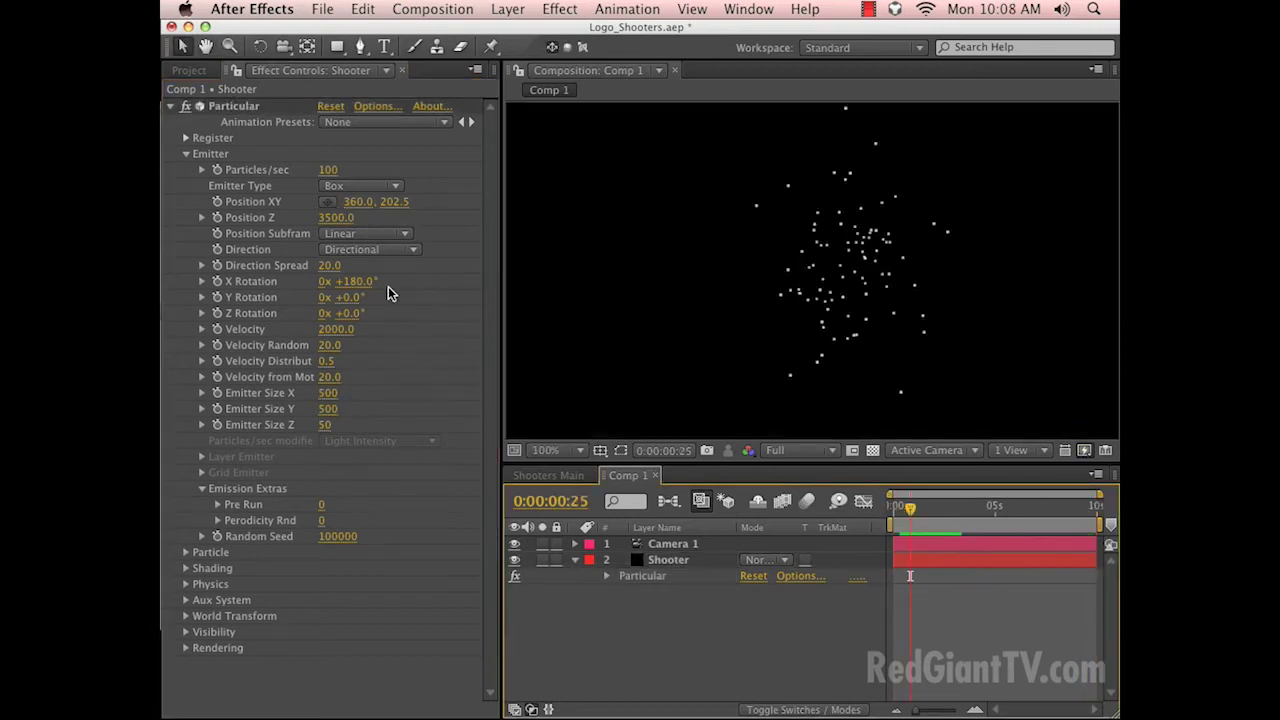
click(330, 266)
click(904, 507)
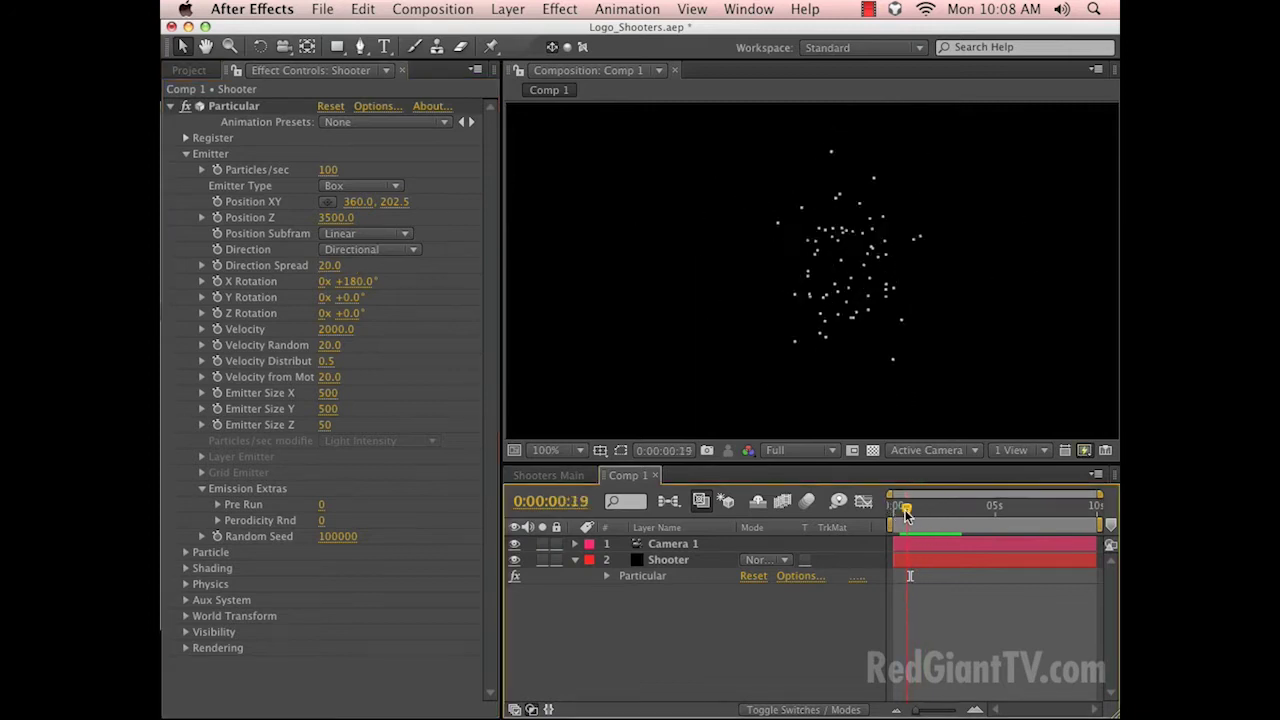
key(space)
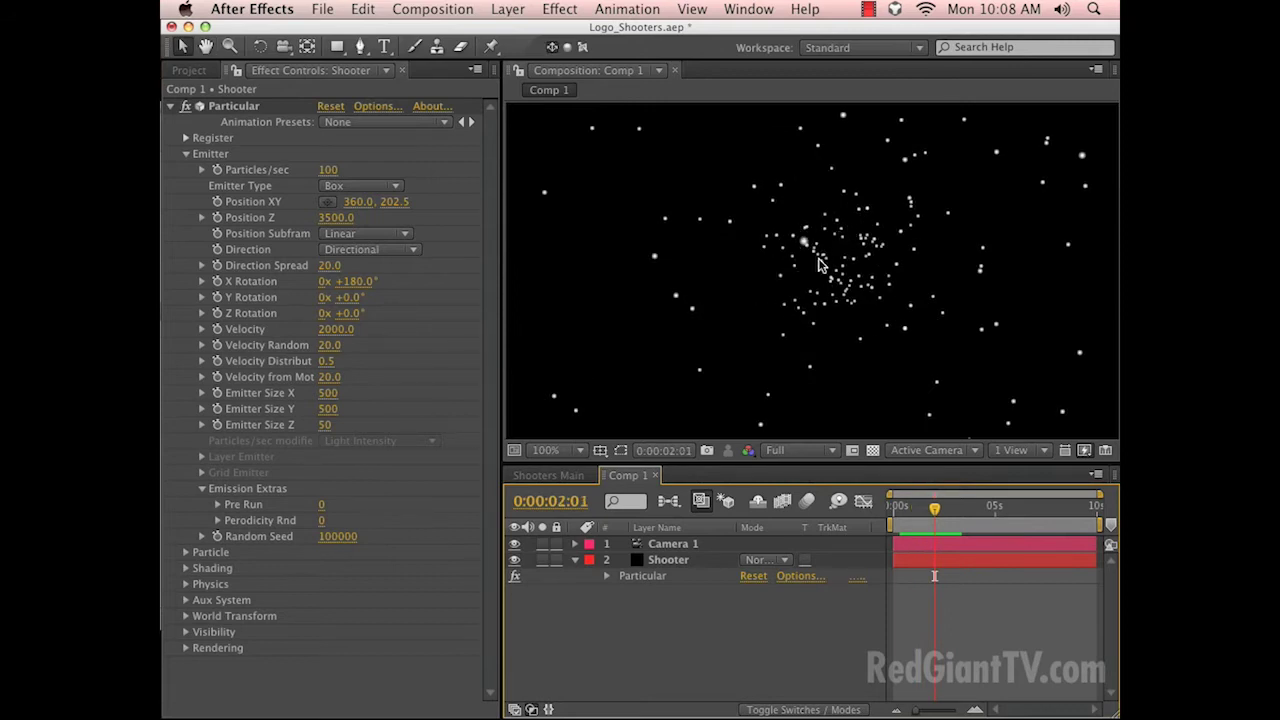
click(328, 265)
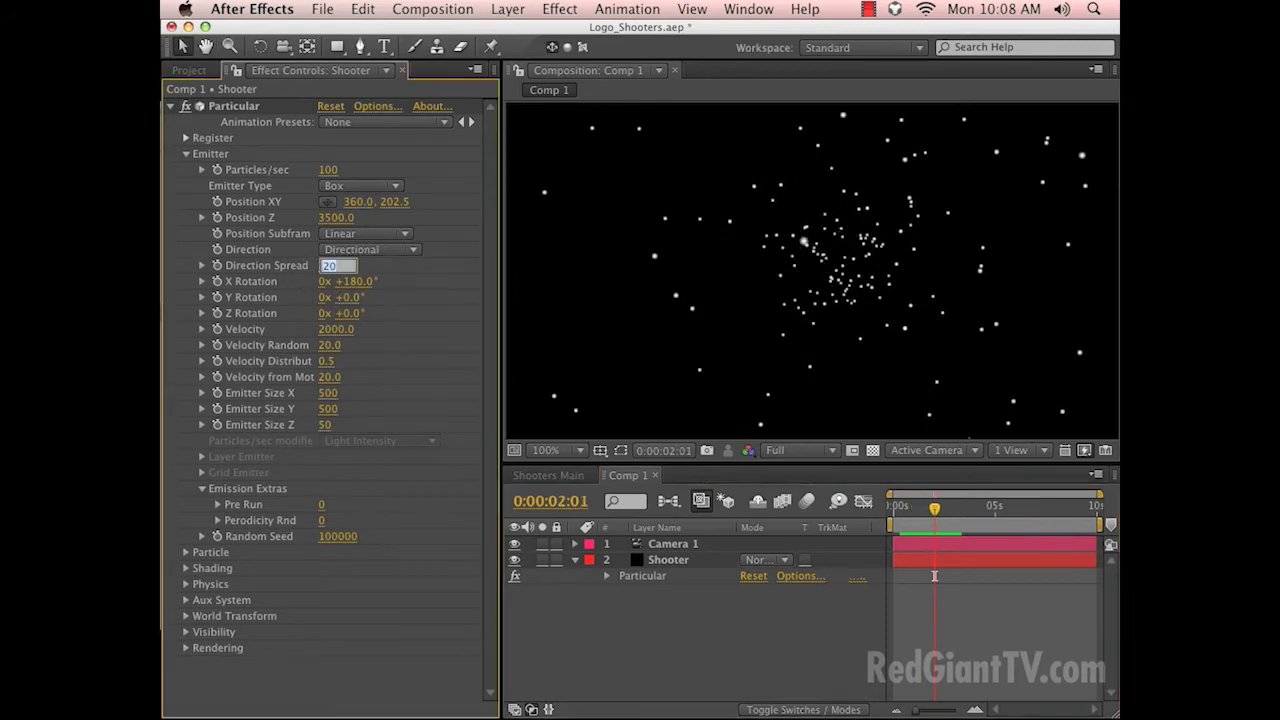
key(Return)
key(space)
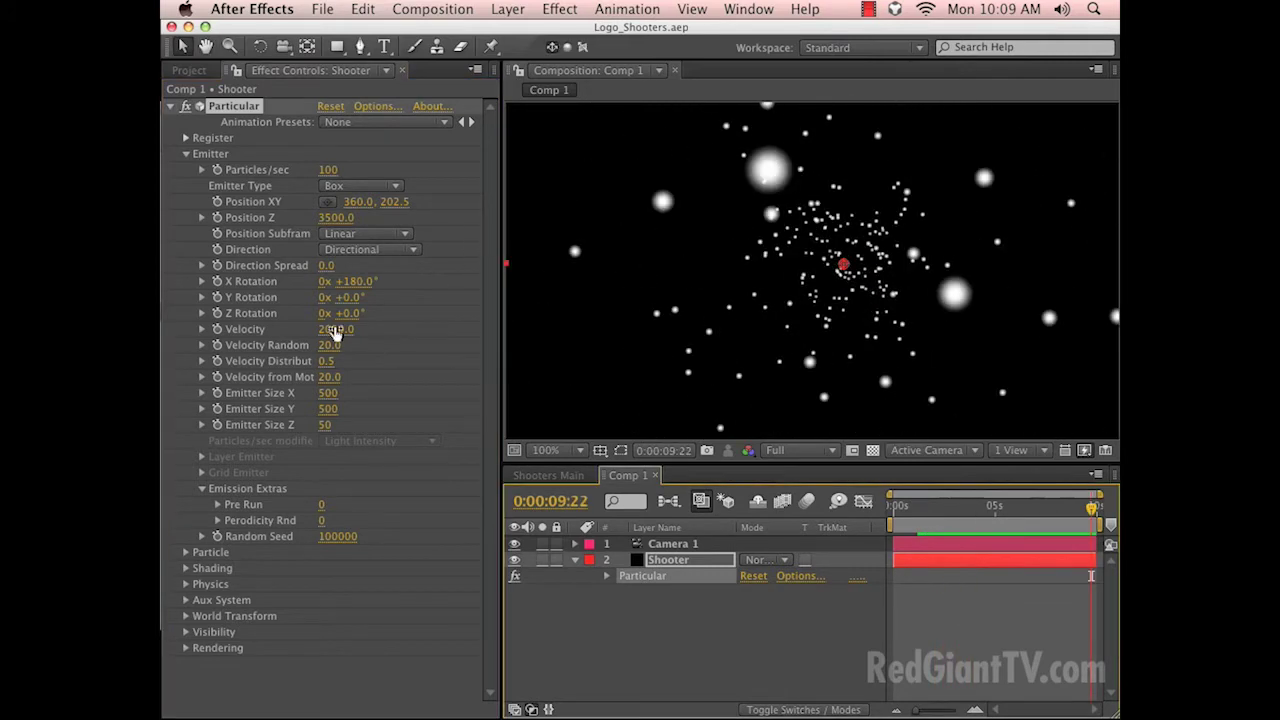
Set the emitter's Velocity to 2500, preview the motion and move the current time to 0:00:03:11.
click(335, 329)
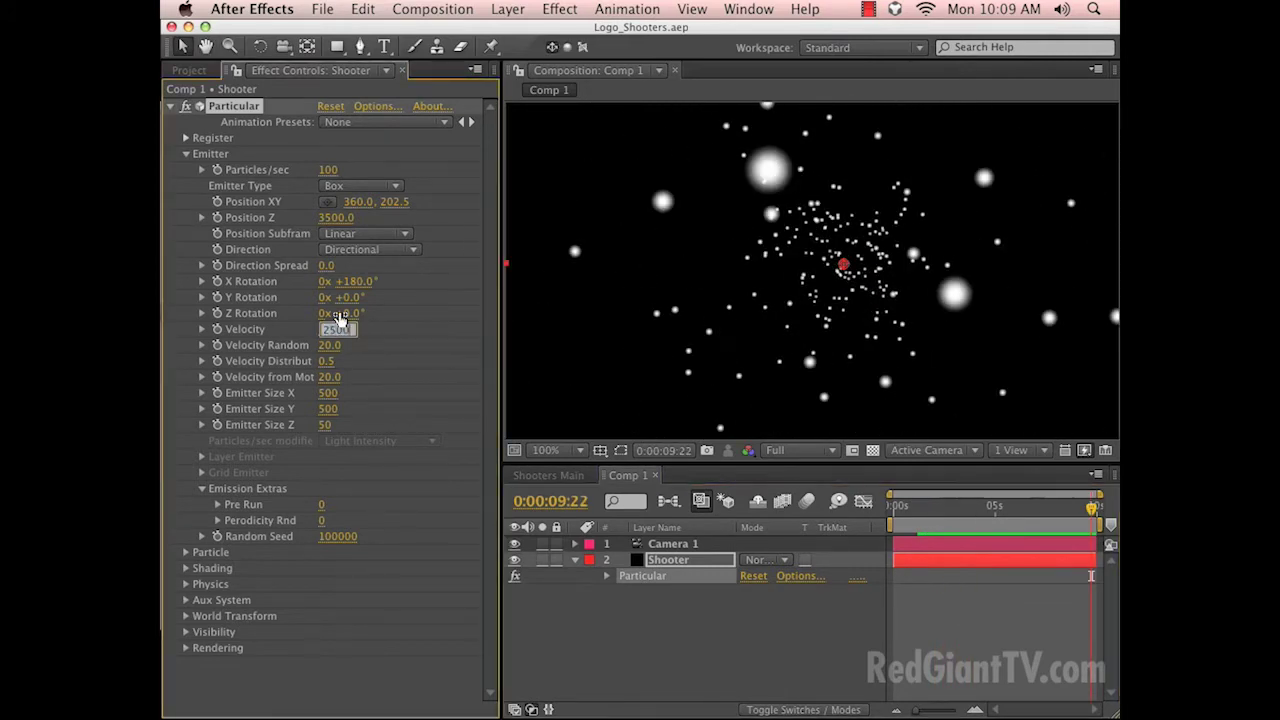
text(2500)
key(Return)
key(space)
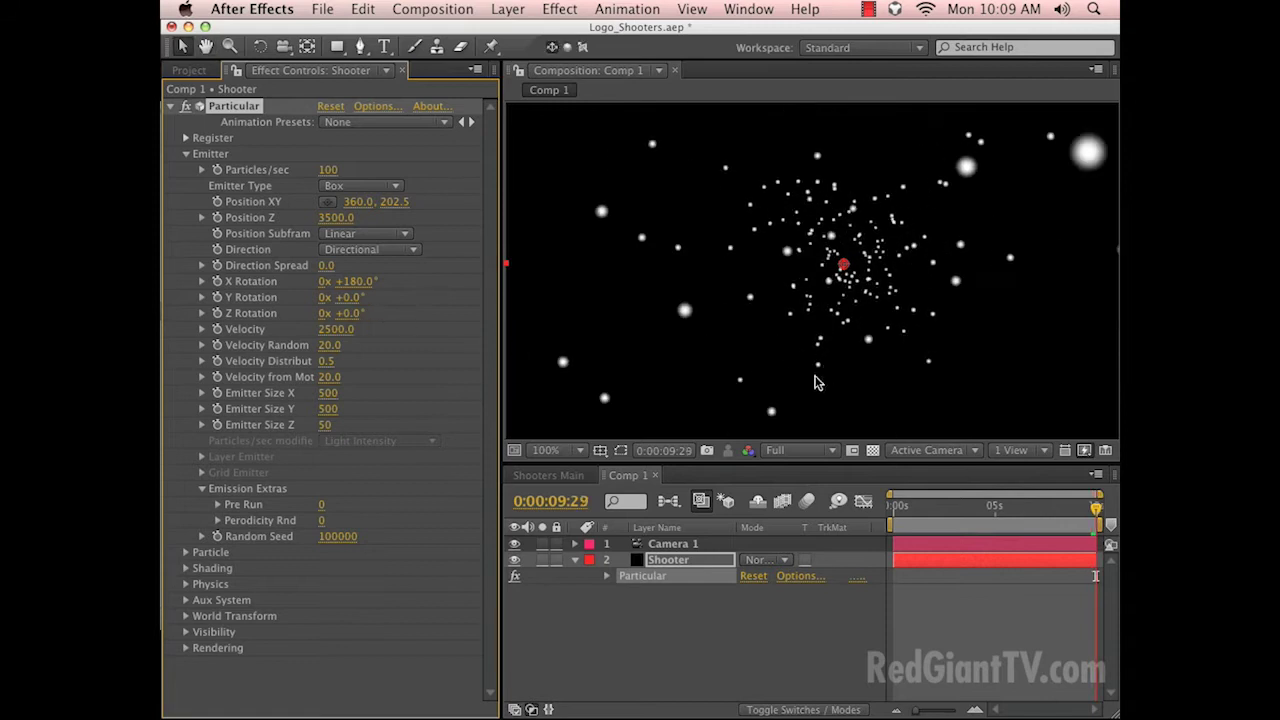
drag(900, 508, 961, 513)
Collapse the Emitter settings and set the Particle group's Set Color option to Random from Gradient.
click(225, 455)
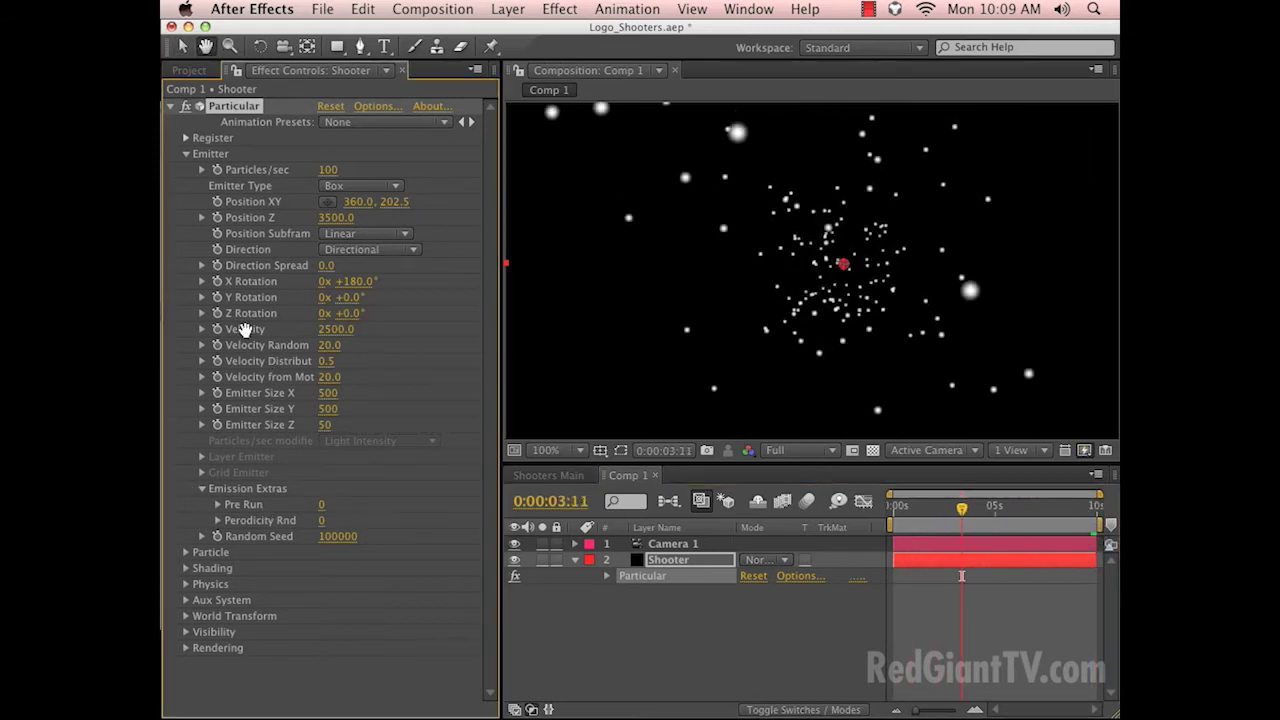
click(185, 153)
click(186, 169)
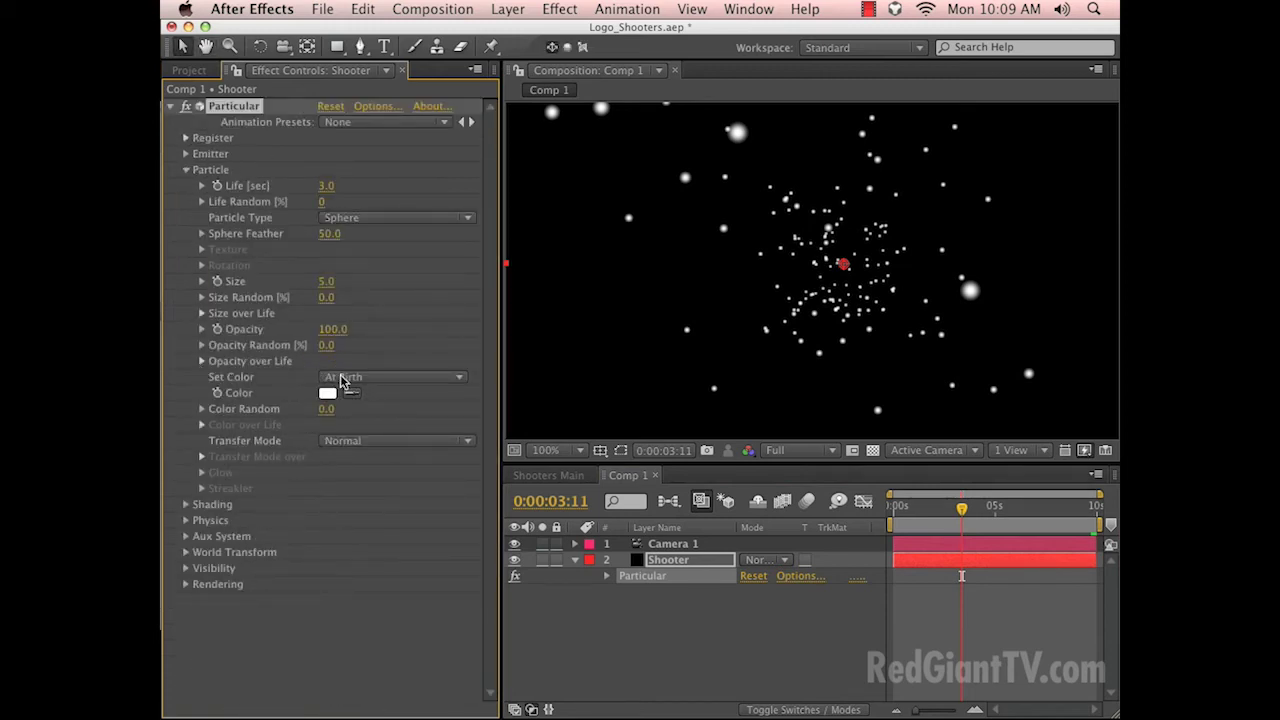
click(340, 380)
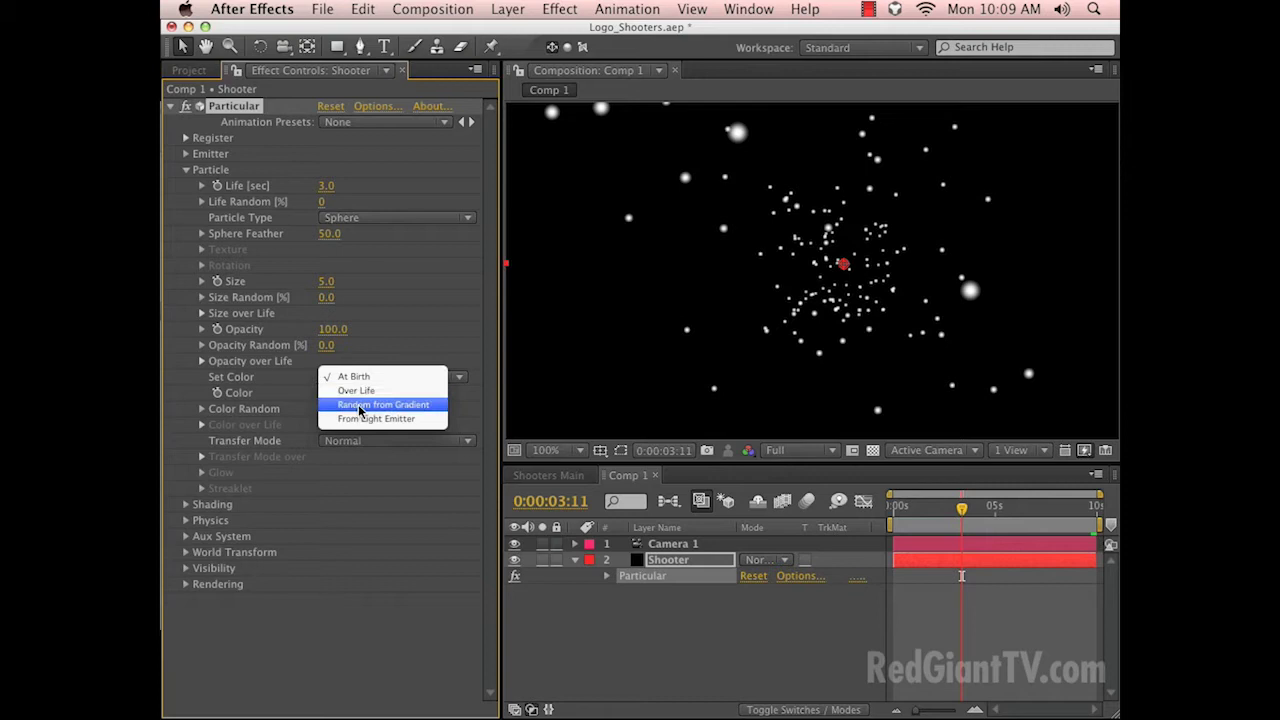
click(410, 406)
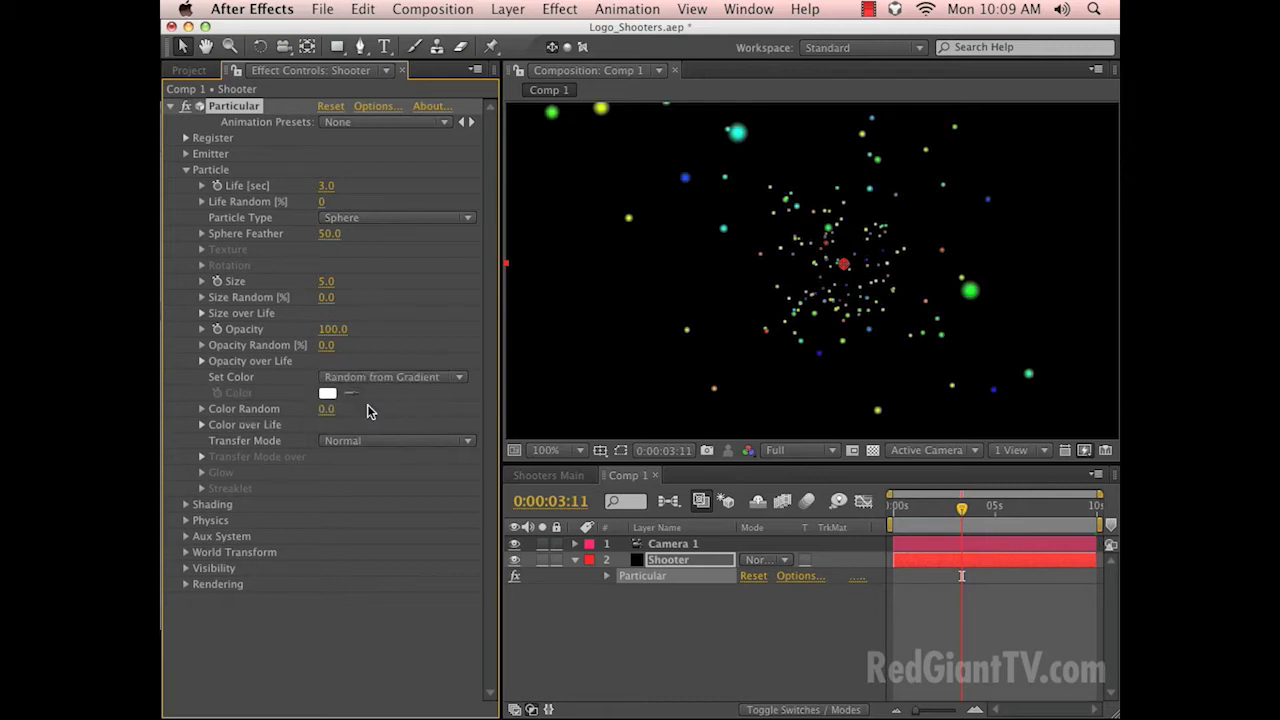
Apply the yellow-to-purple preset to the Color over Life gradient, remove its two pink stops and center the red stop.
click(202, 424)
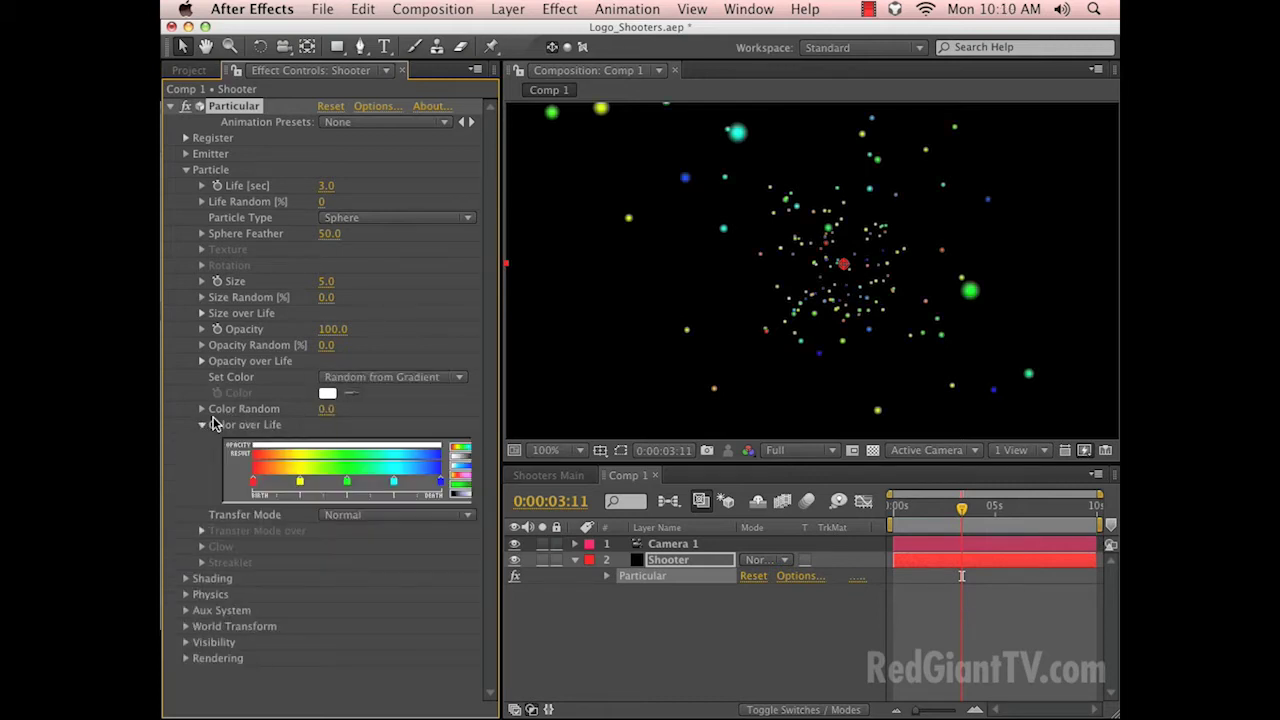
key(grave)
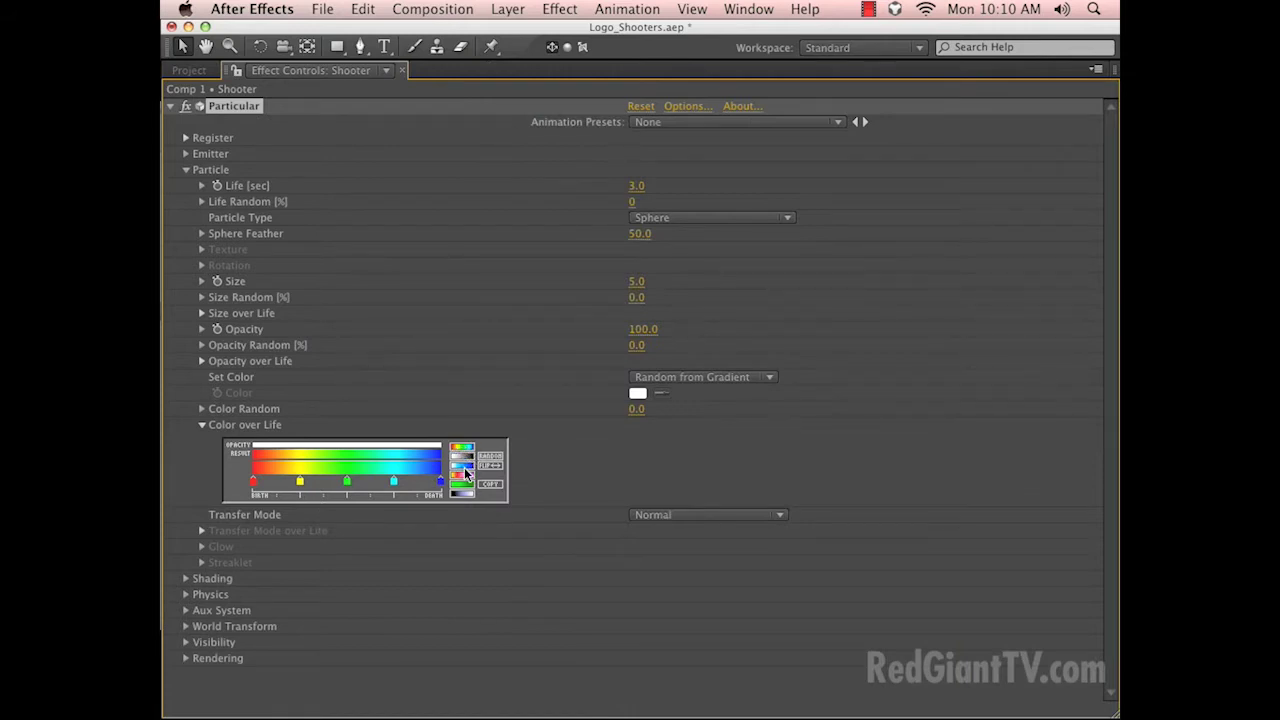
click(464, 479)
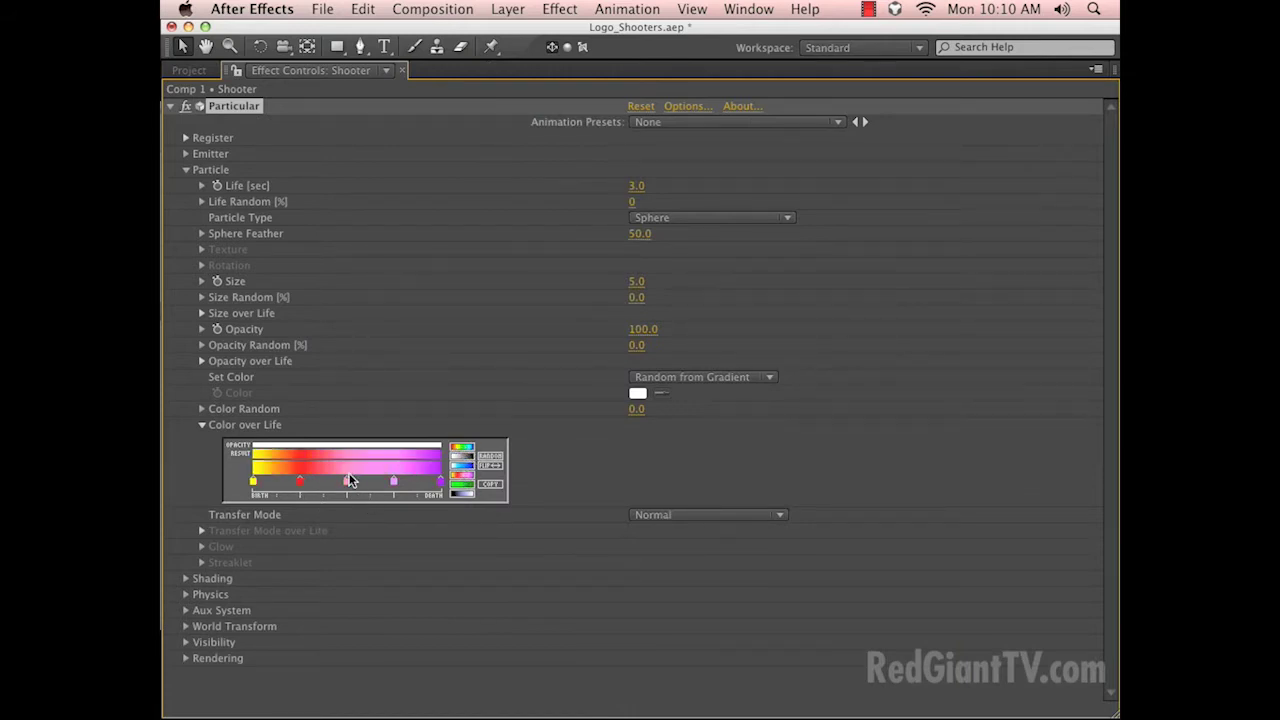
drag(347, 481, 383, 547)
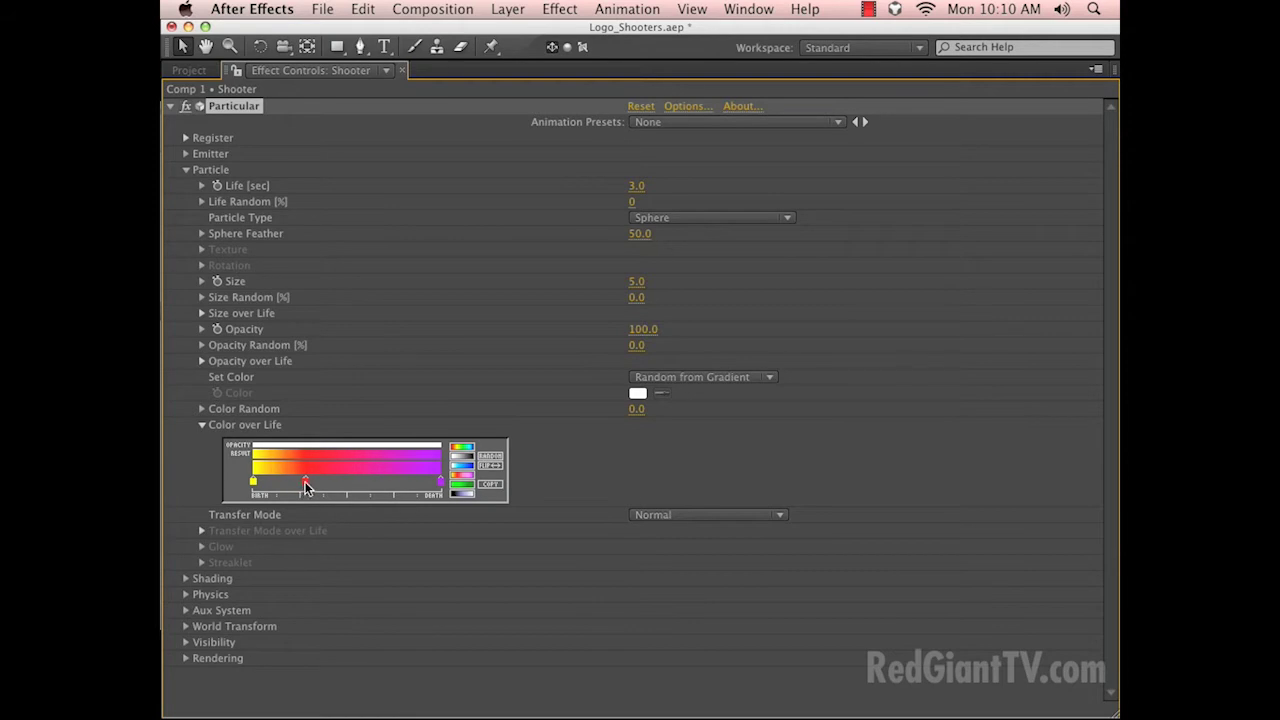
drag(301, 482, 347, 482)
key(grave)
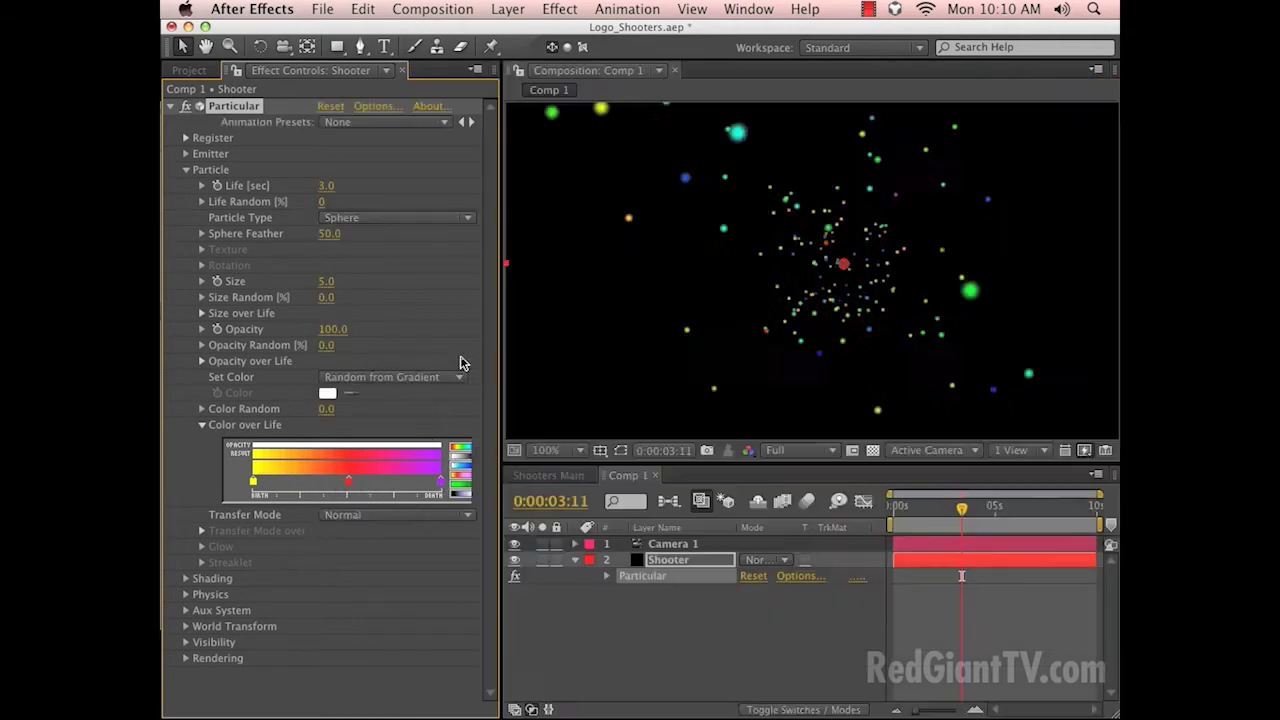
Set the particle Size to 3 and preview the animation, leaving the current time at 0:00:04:14.
click(841, 316)
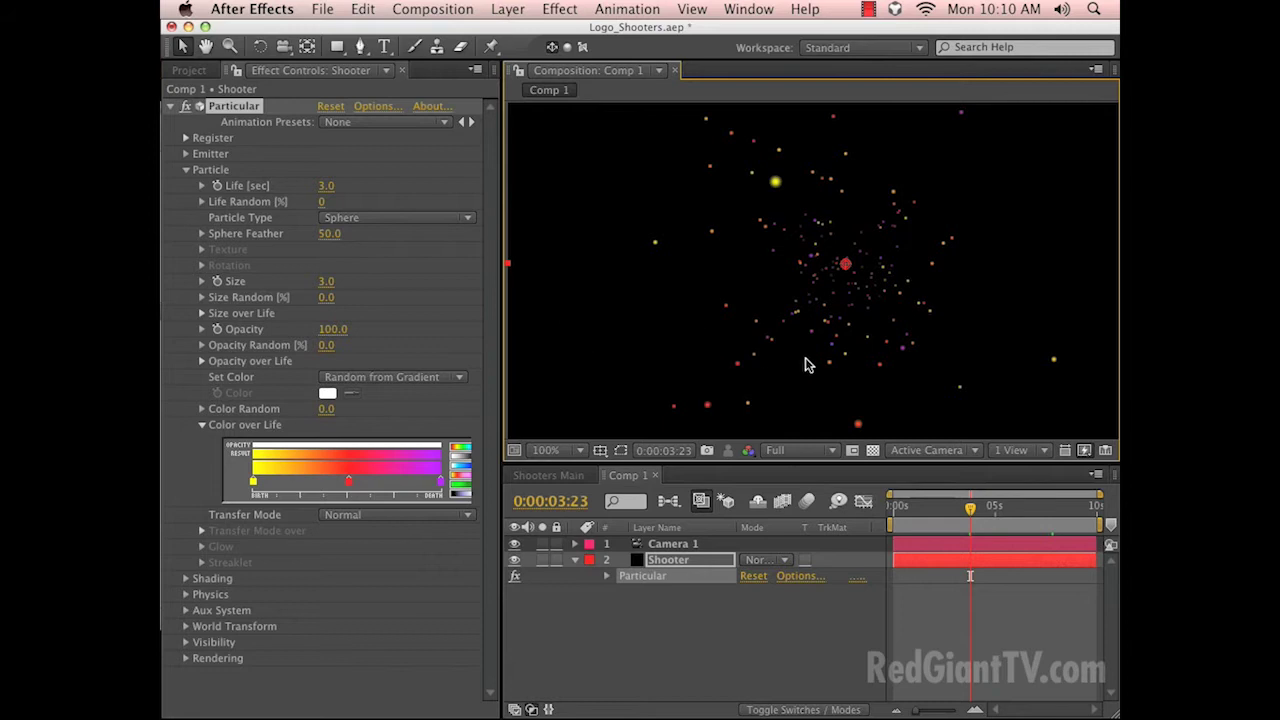
key(space)
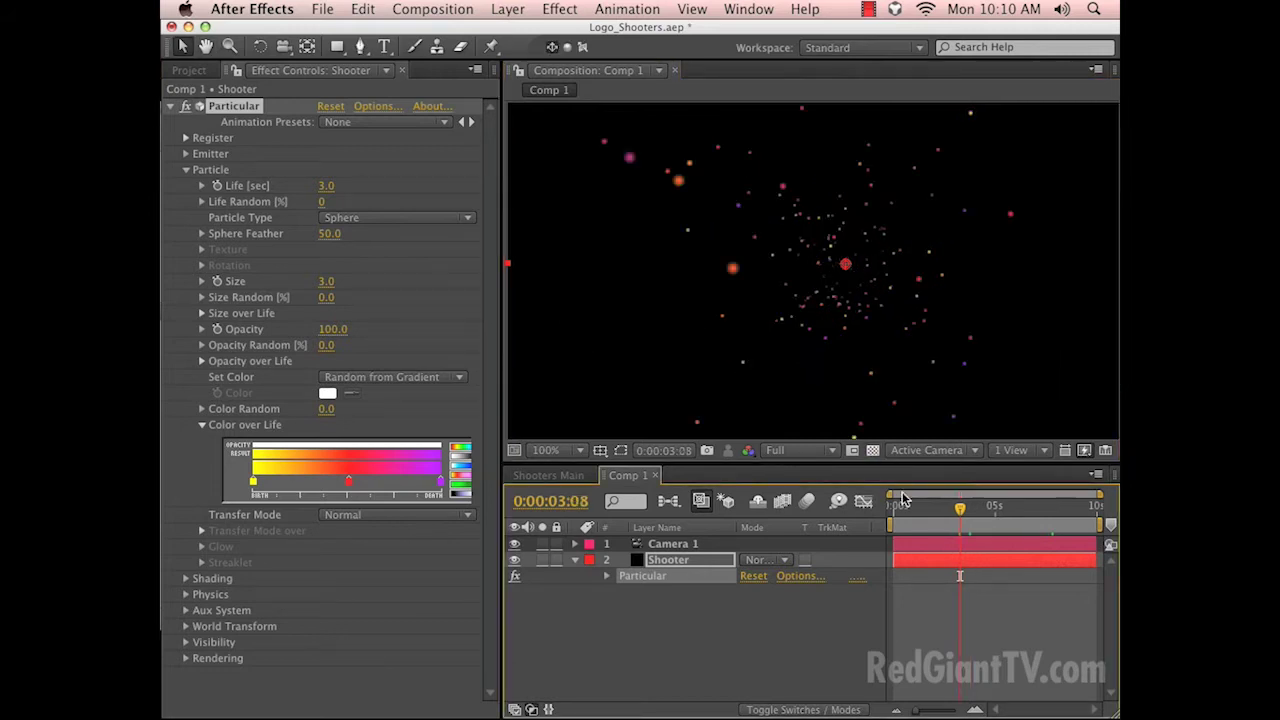
click(905, 506)
key(space)
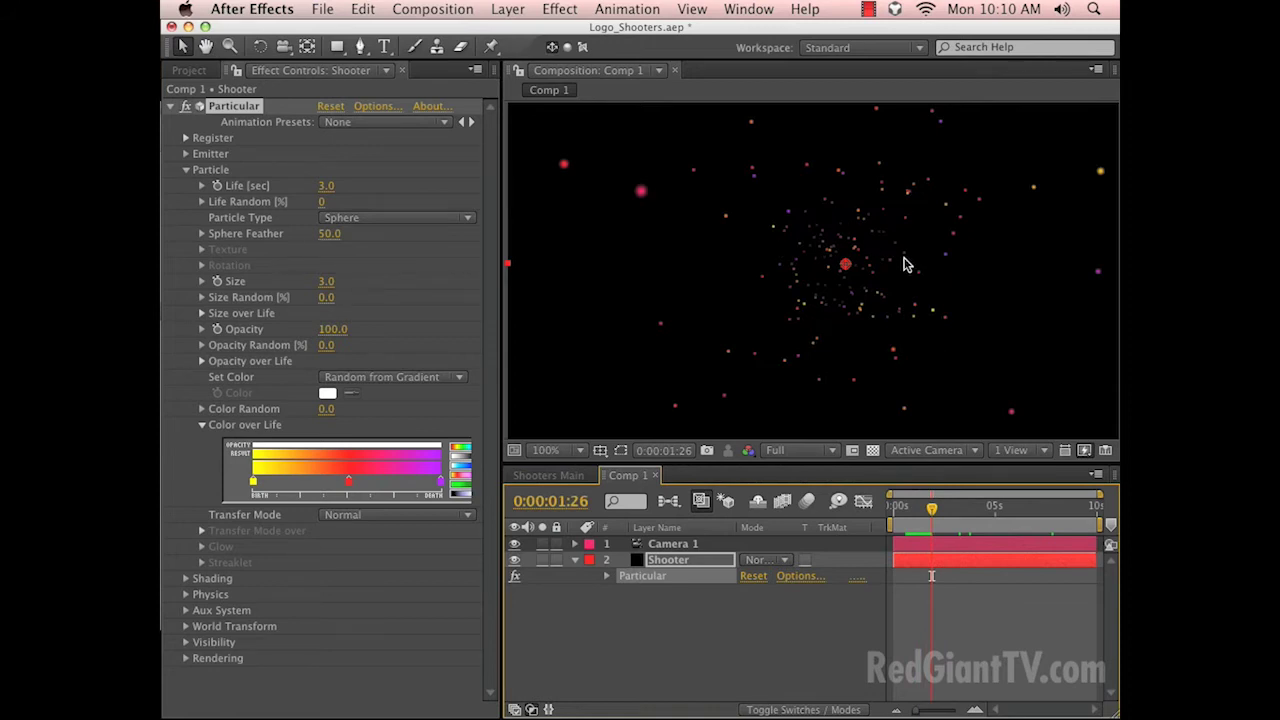
drag(959, 508, 985, 510)
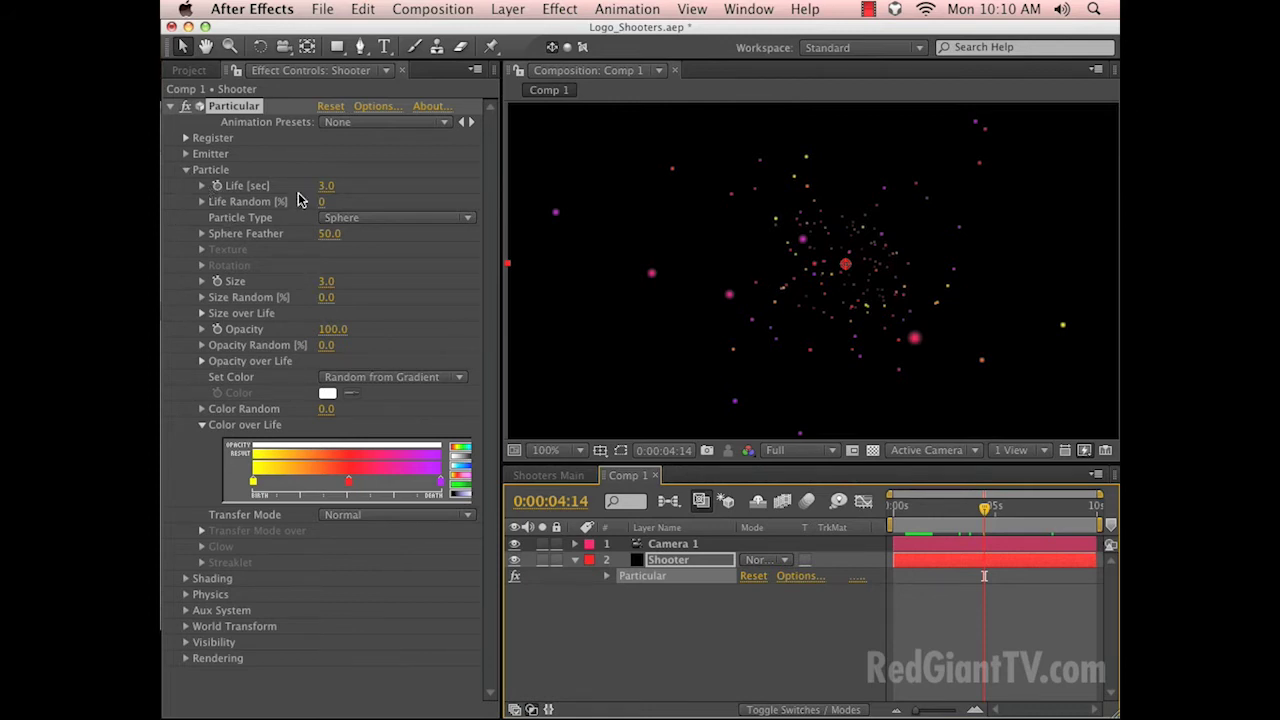
Review the available Emitter Type options without changing the type, and collapse the Emitter and Particle groups.
click(212, 157)
click(186, 154)
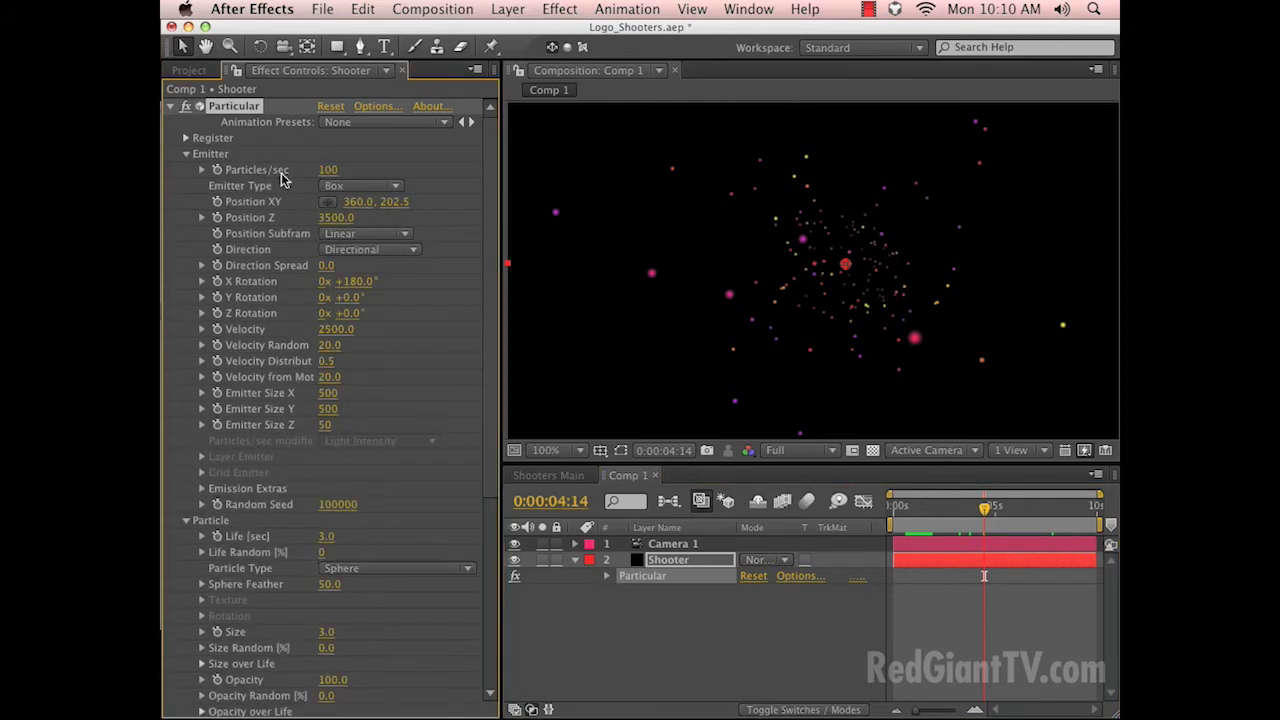
click(330, 186)
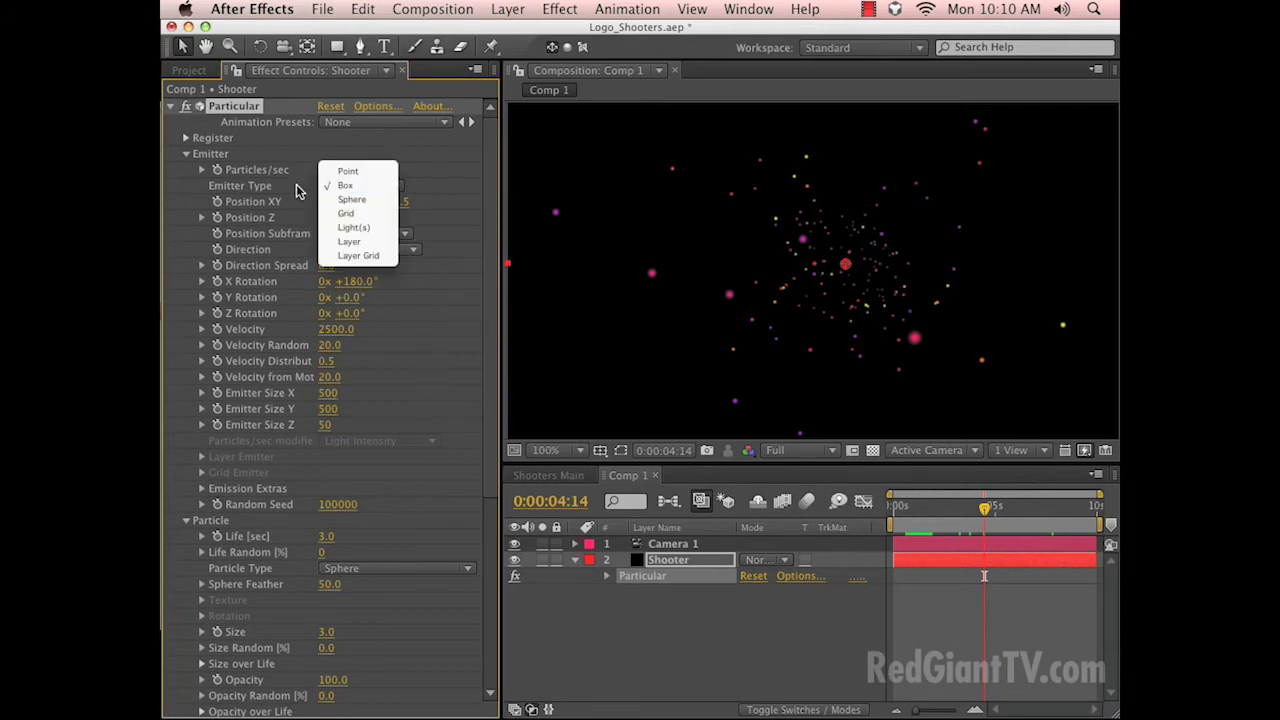
click(170, 160)
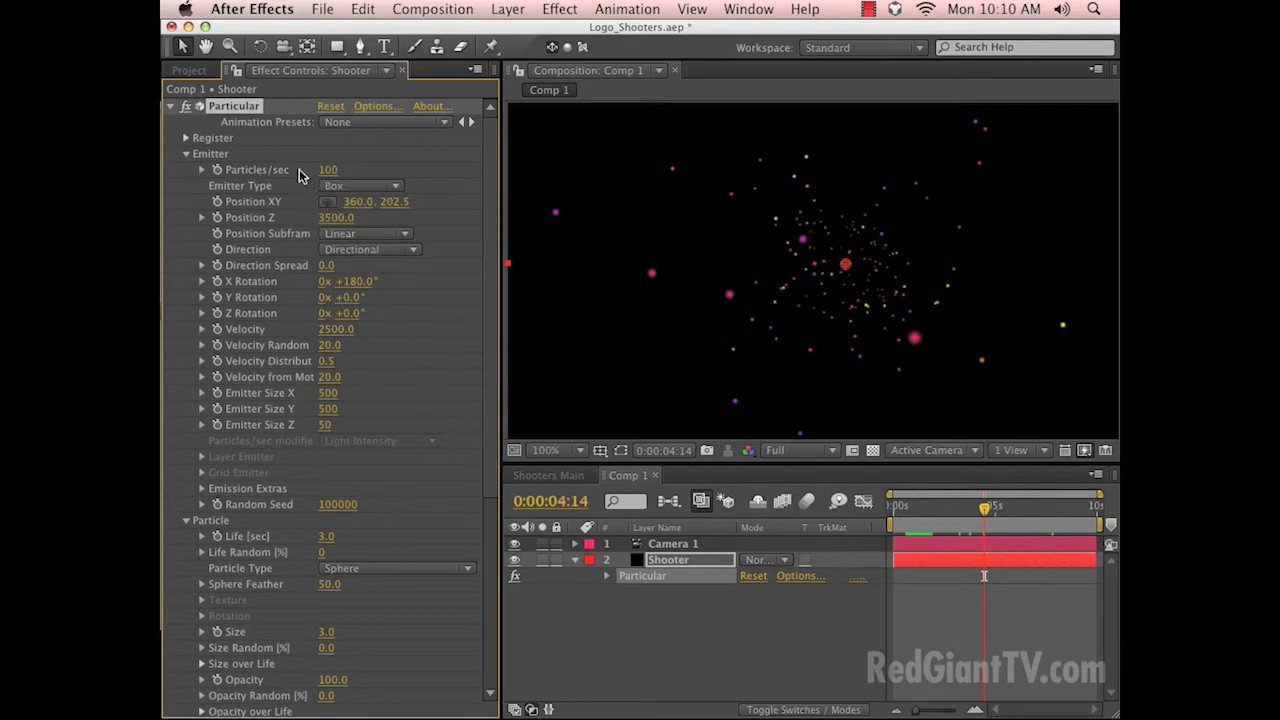
click(186, 154)
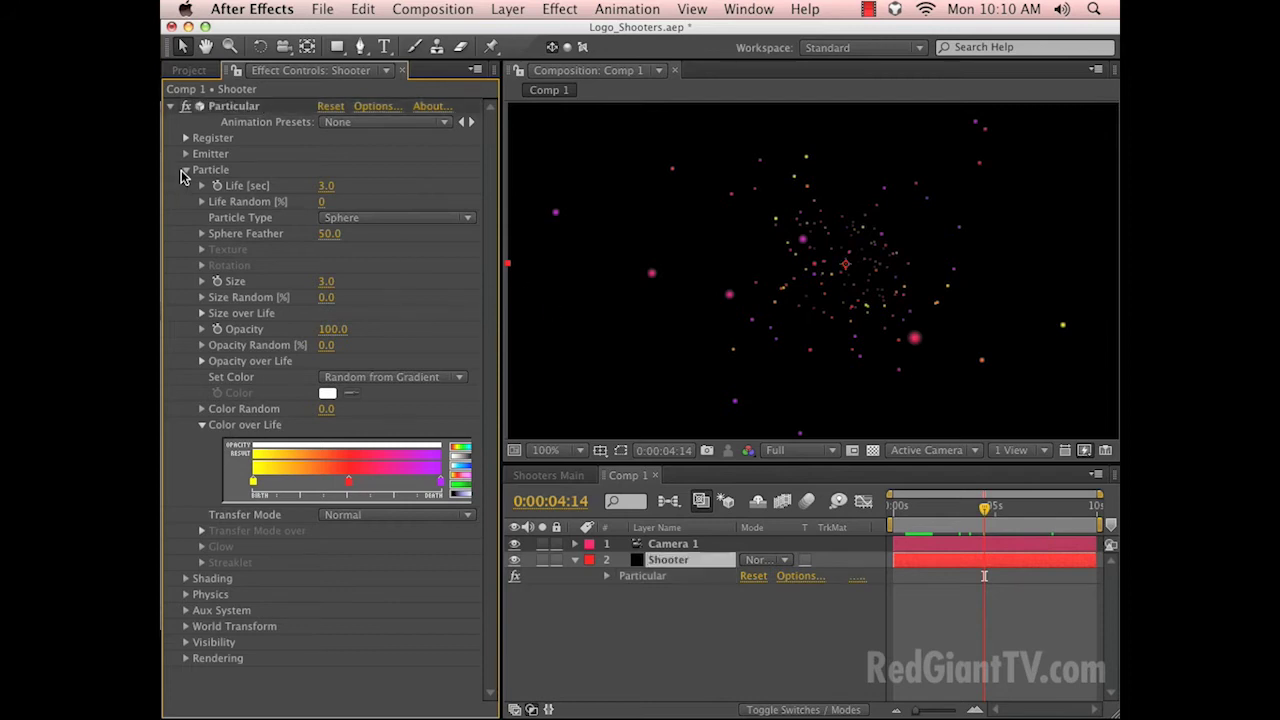
click(186, 172)
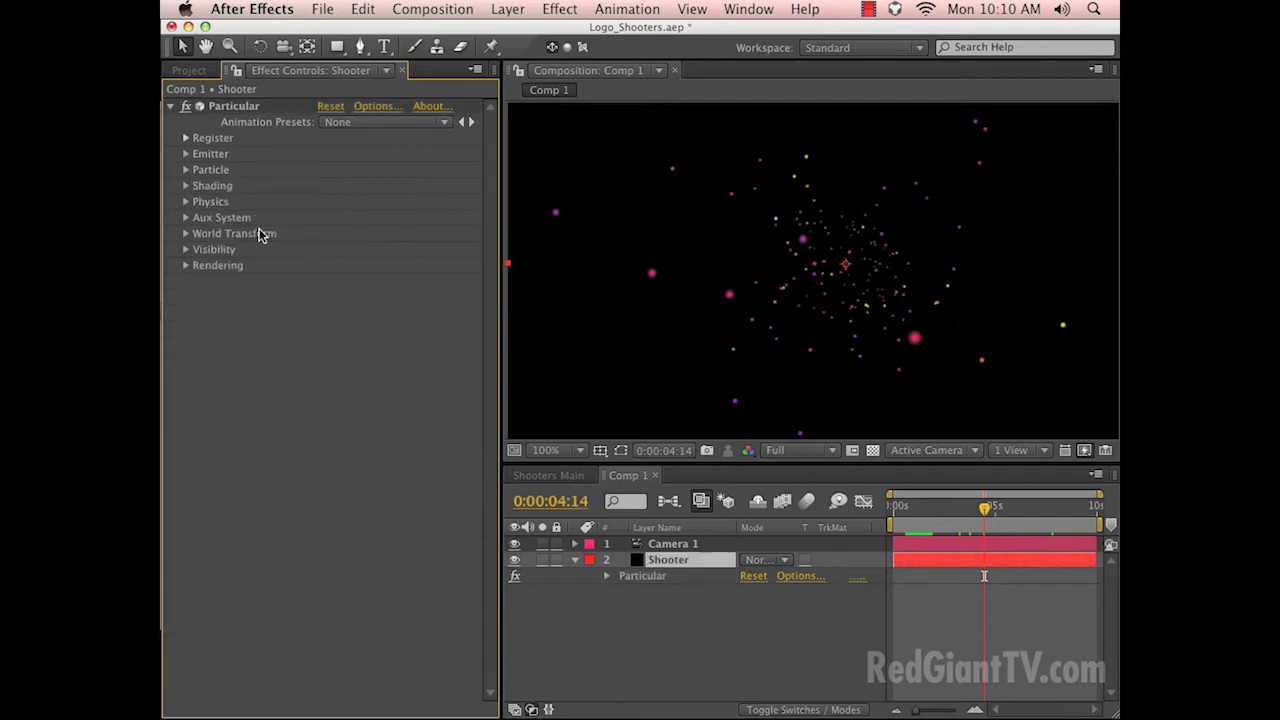
Set the Aux System's Emit option to Continously and preview the particle trails.
click(185, 218)
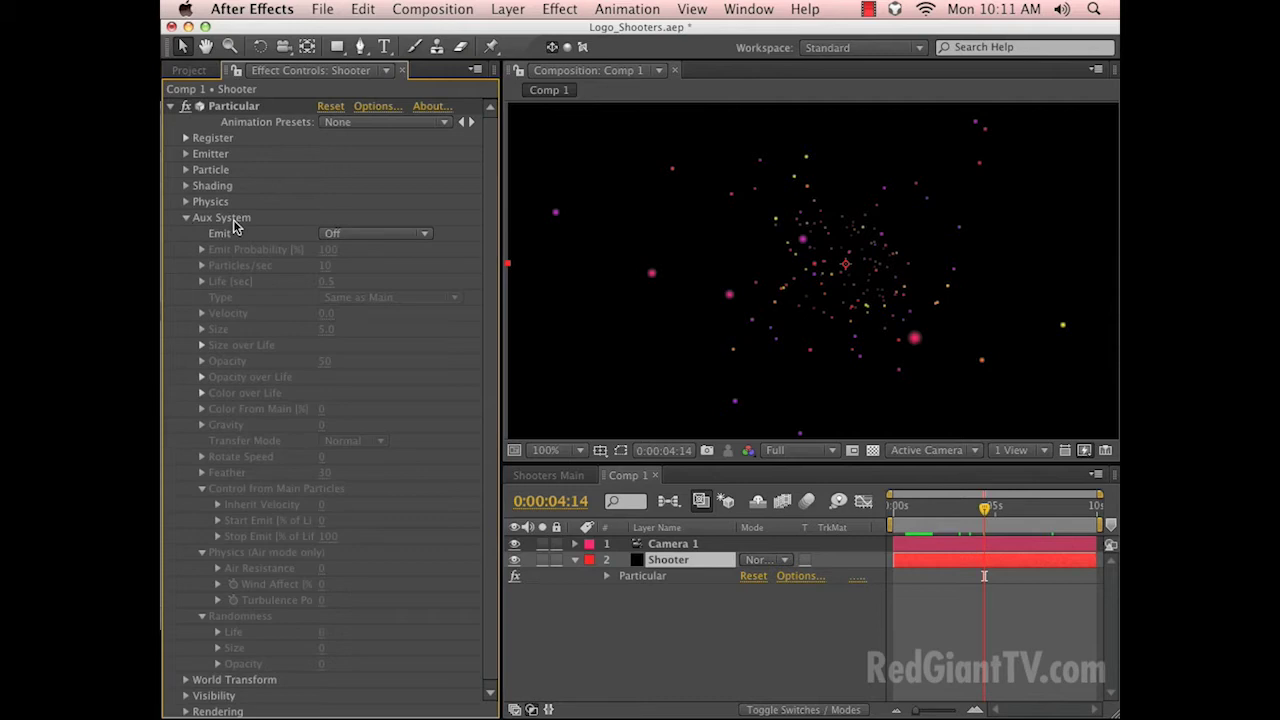
click(360, 236)
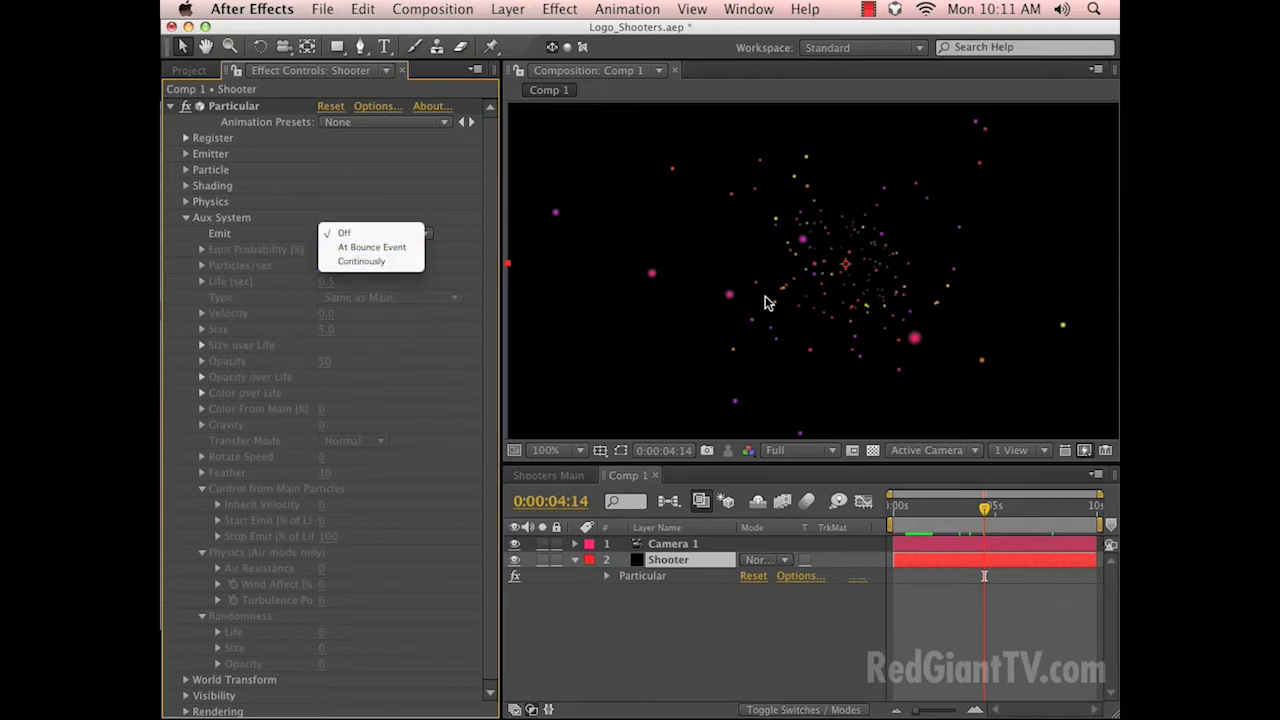
click(350, 266)
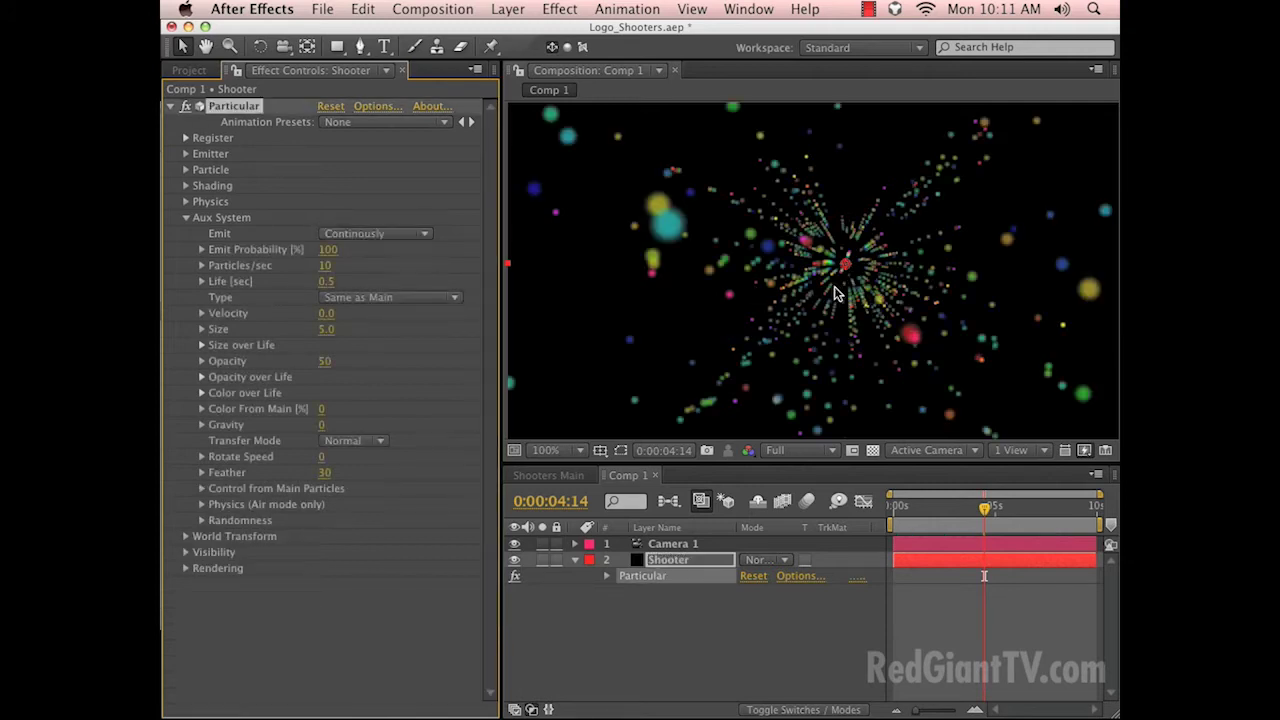
key(space)
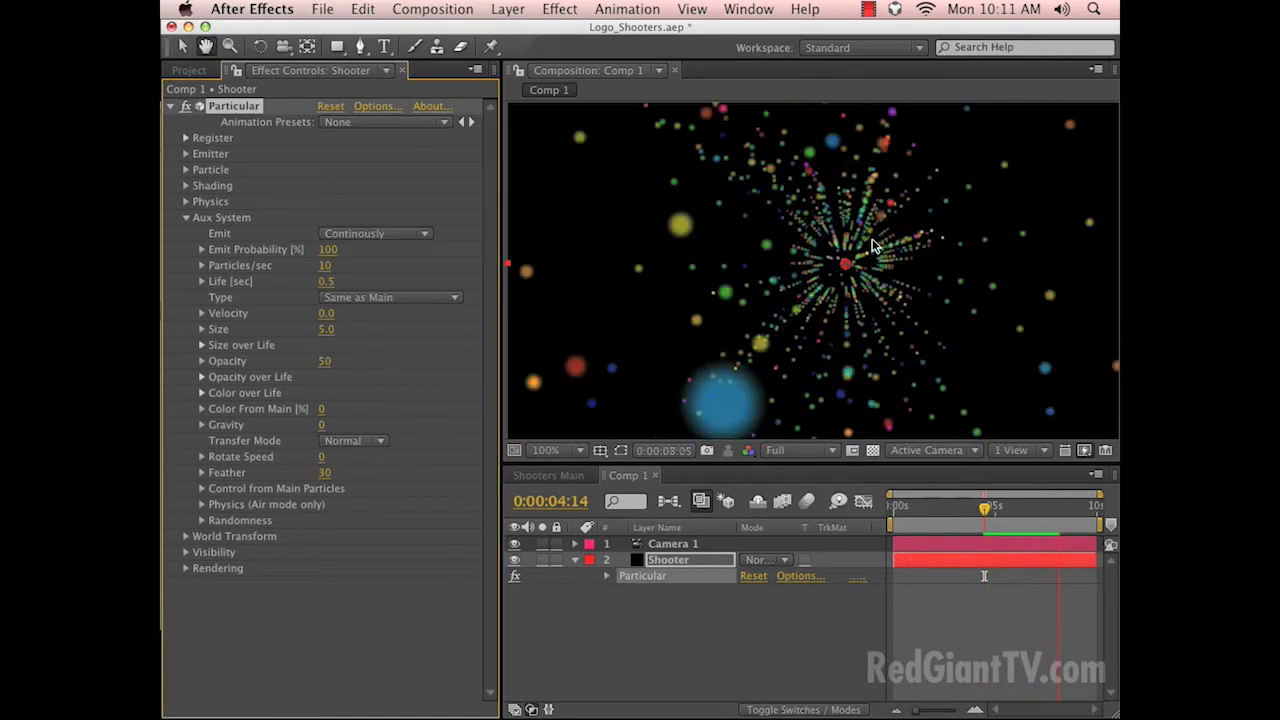
key(space)
click(914, 507)
key(space)
Compare the animation with the Aux System's Emit option set to Off and back to Continously.
click(396, 233)
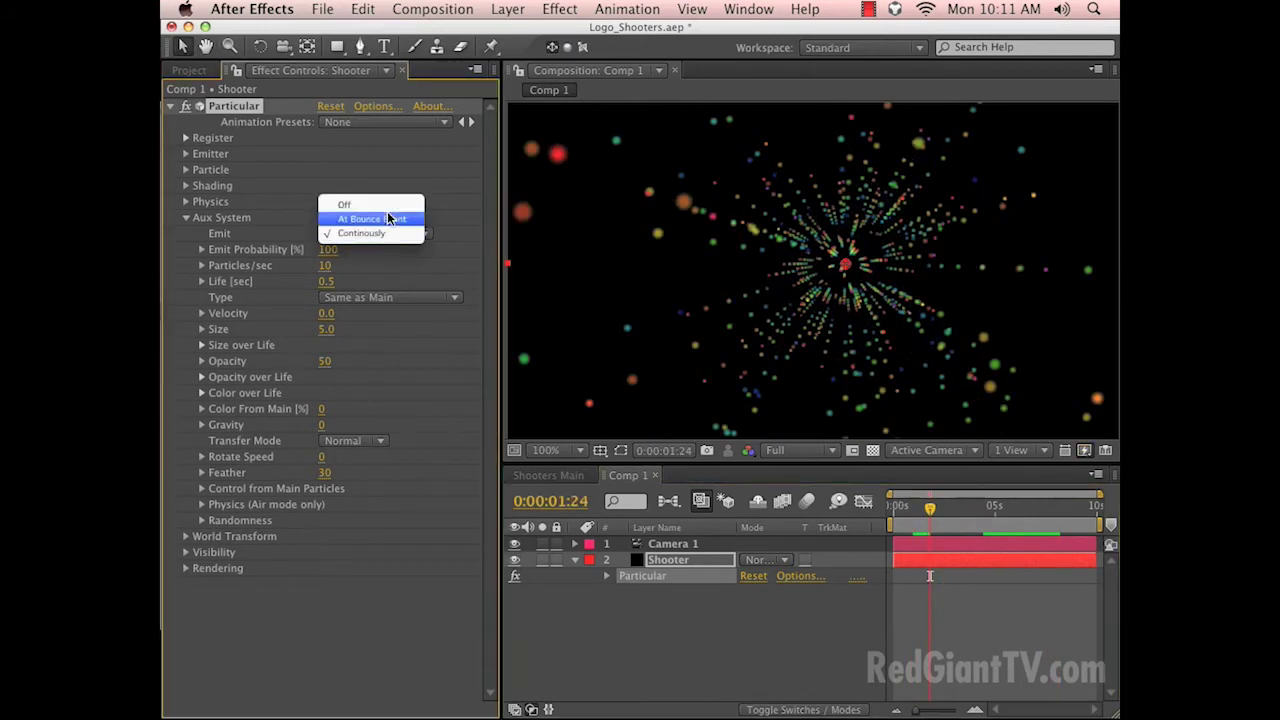
click(392, 203)
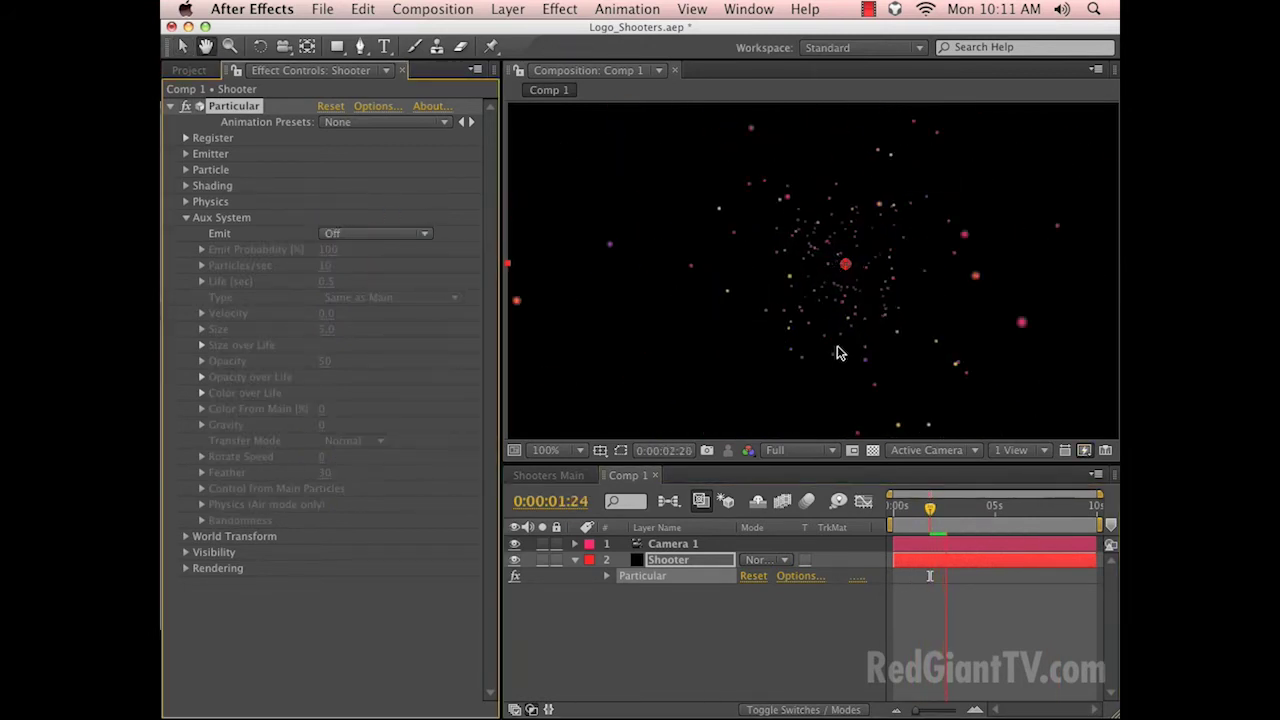
click(396, 233)
click(400, 263)
click(953, 516)
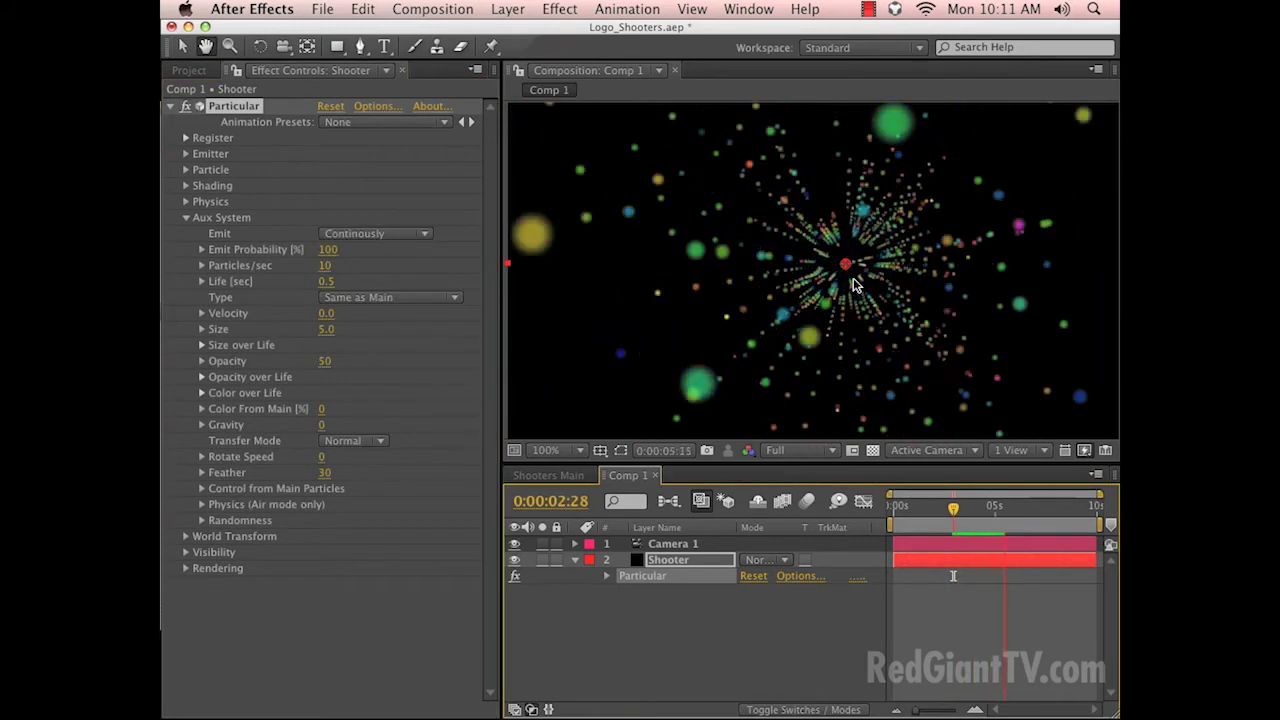
key(space)
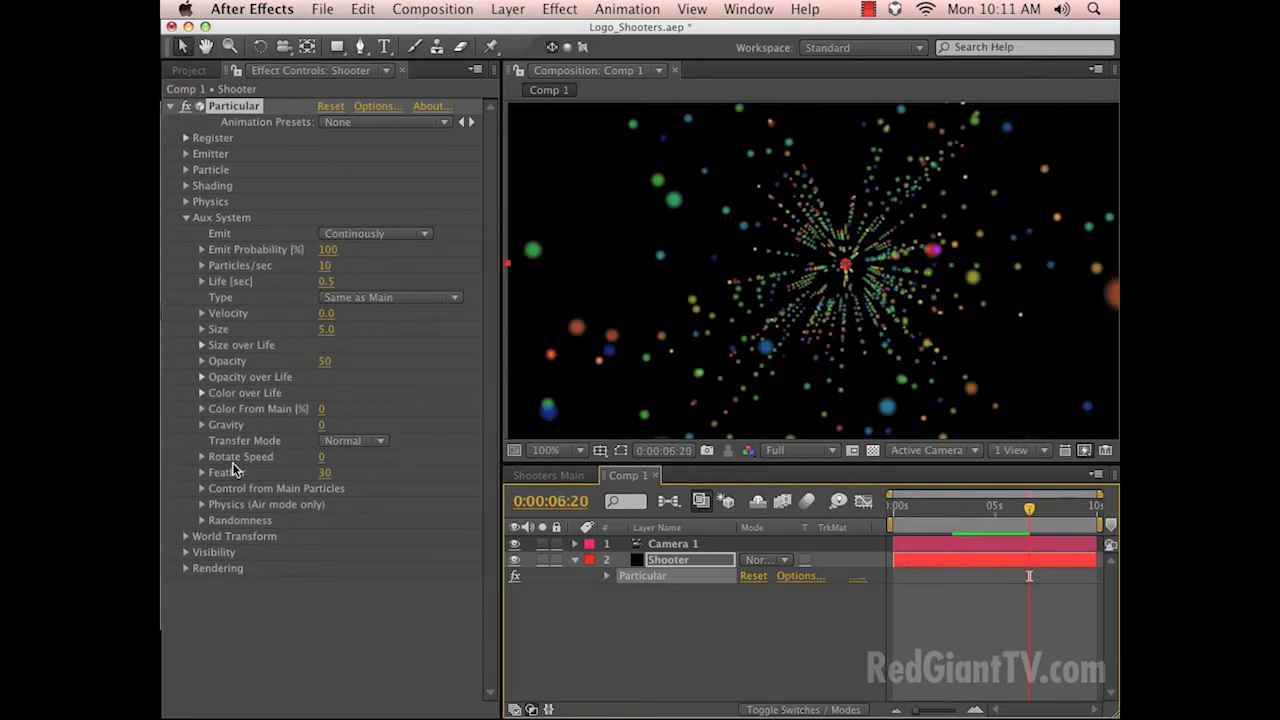
Expand Control from Main Particles in the Aux System and set Inherit Velocity to 80.
click(201, 488)
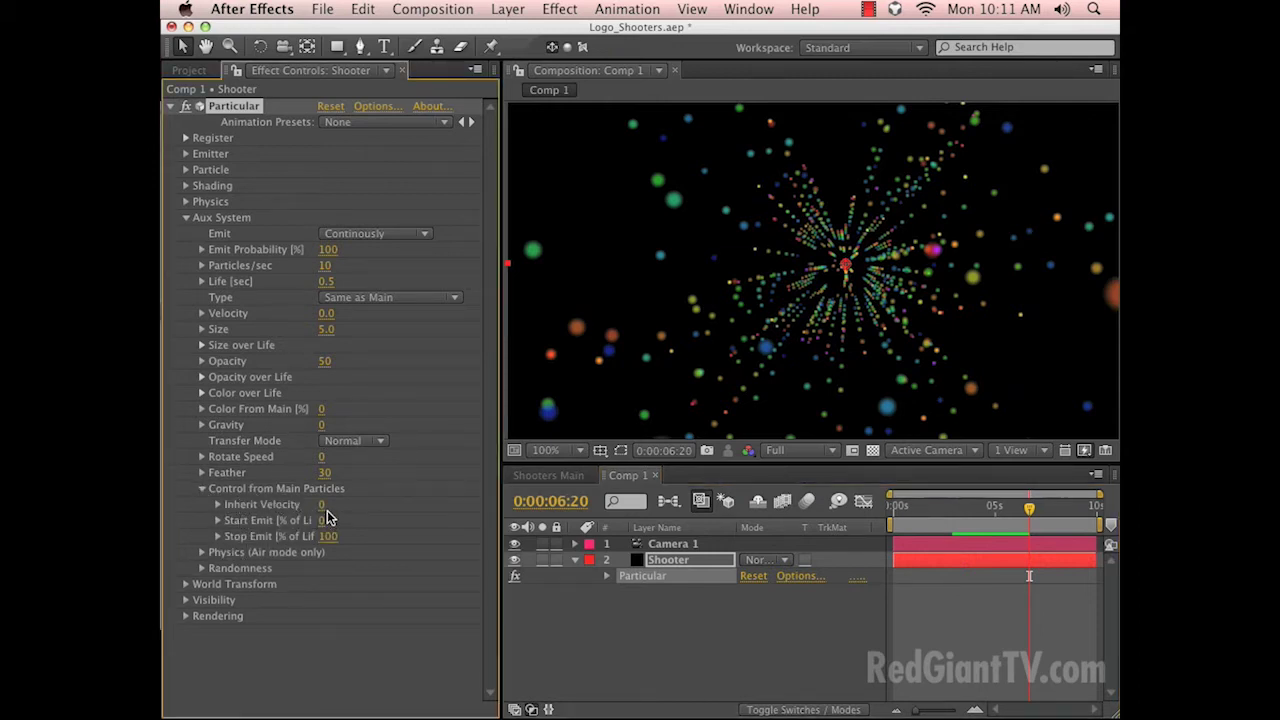
click(322, 506)
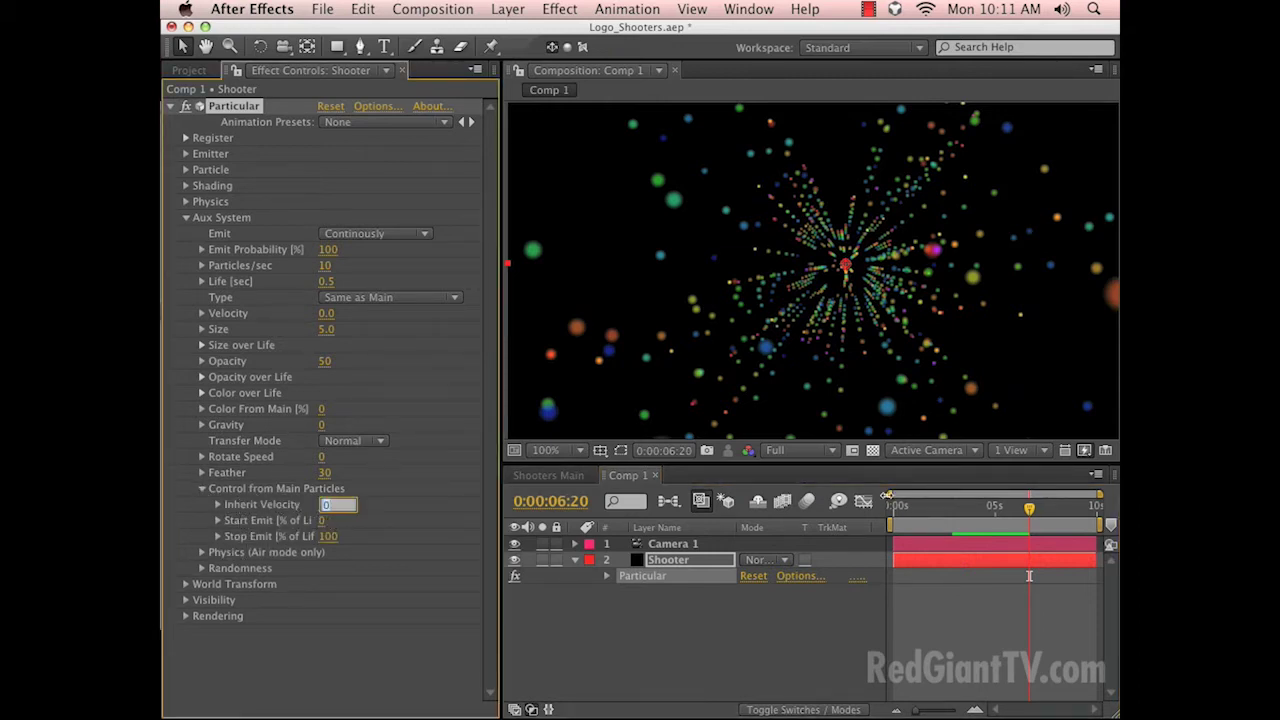
click(690, 600)
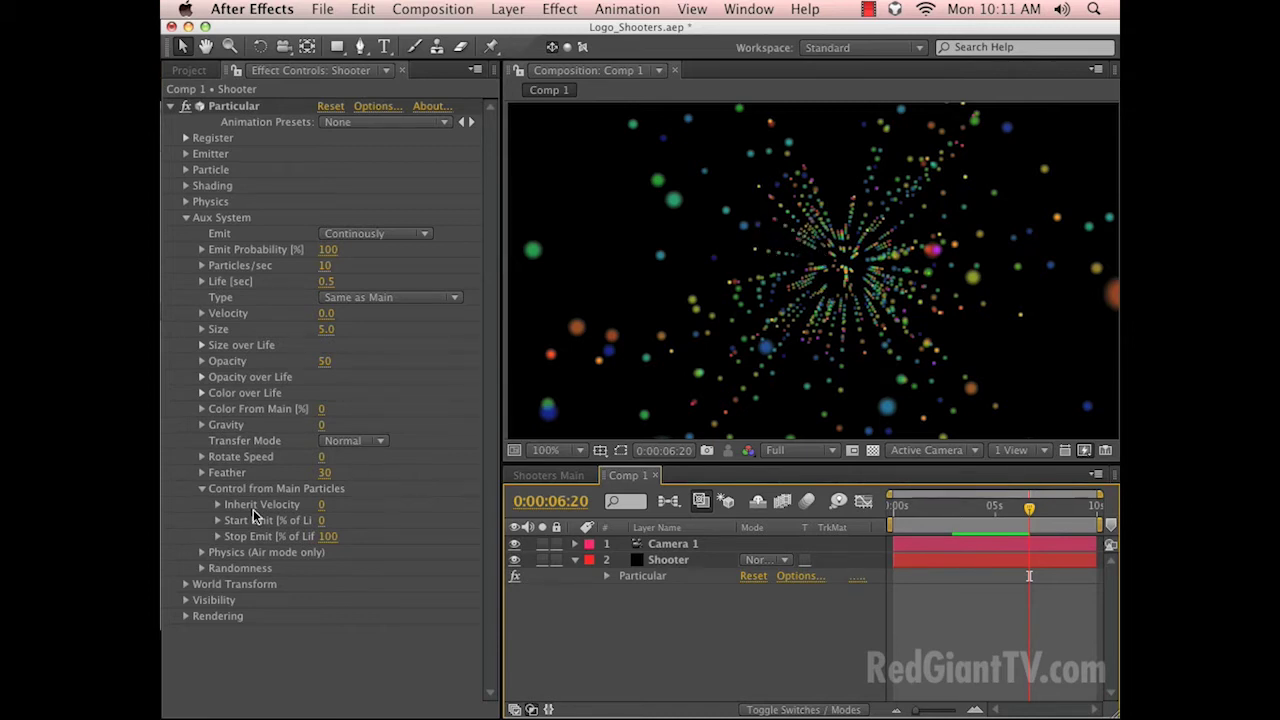
click(322, 505)
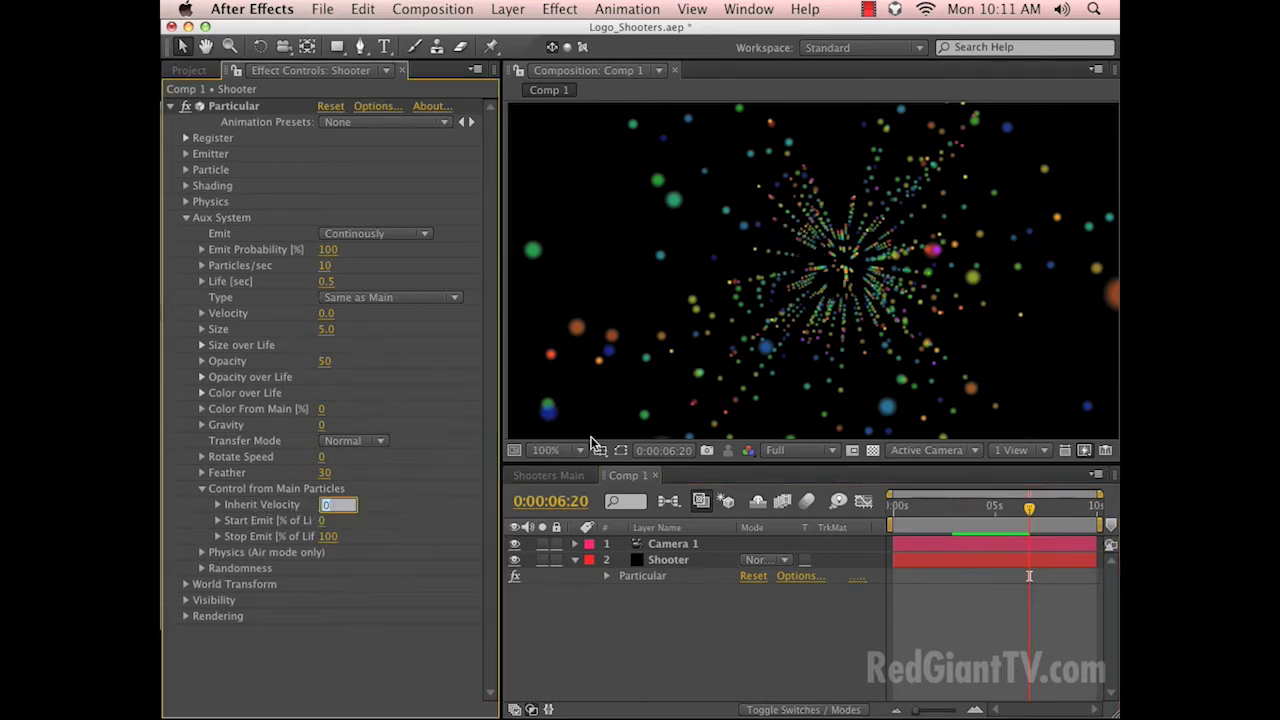
text(100)
key(Return)
text(30)
key(Return)
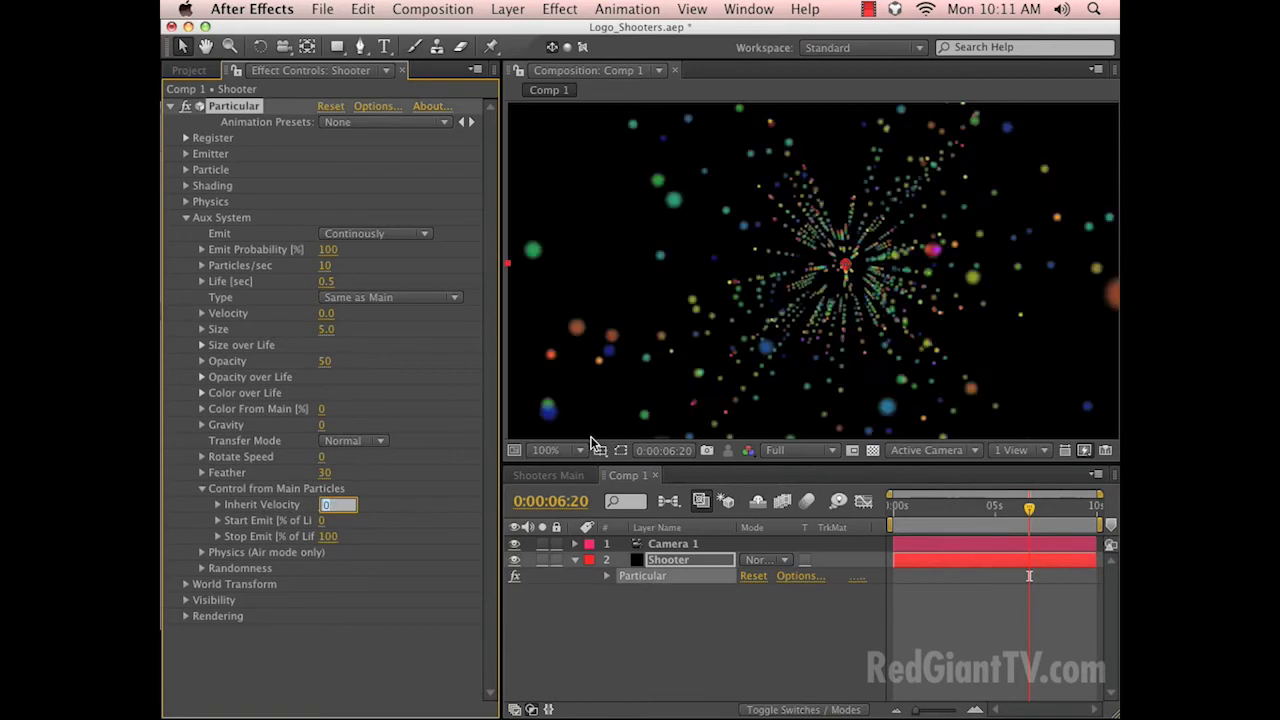
text(70)
key(Return)
text(80)
key(Return)
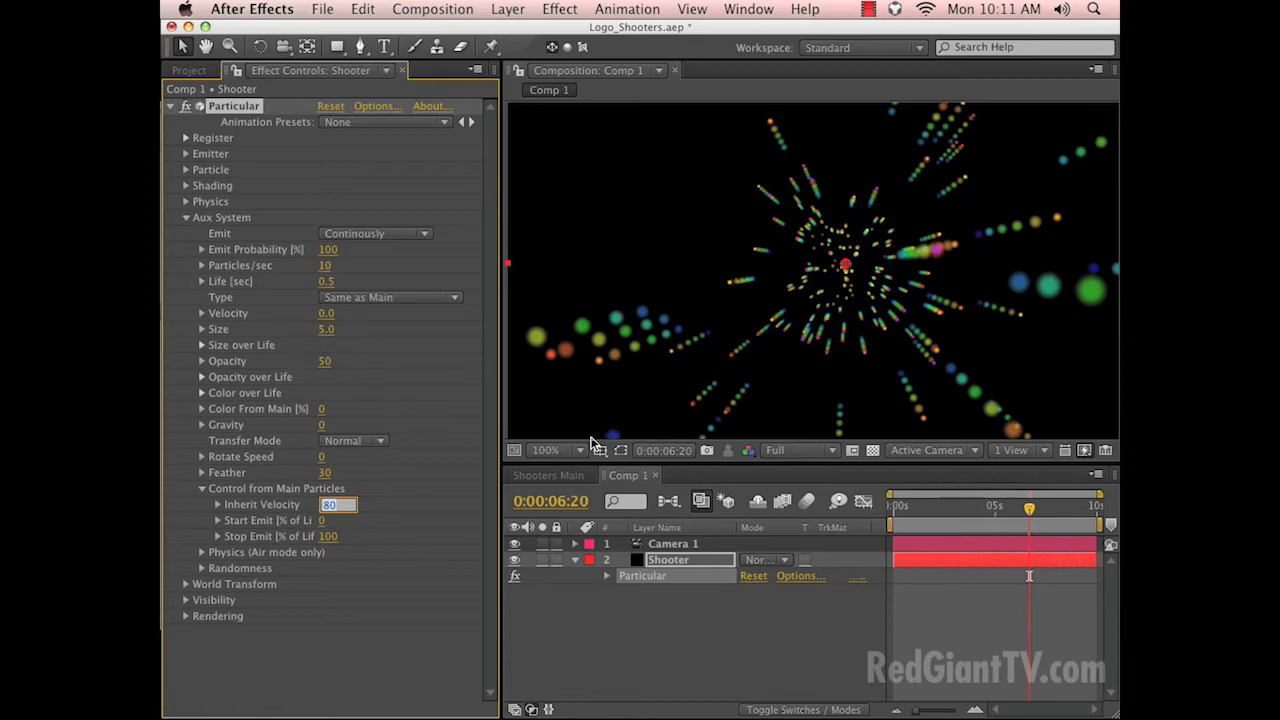
Try Inherit Velocity at 100, 90, 80, 70, 60 and 50 to compare the trail lengths.
text(100)
key(Return)
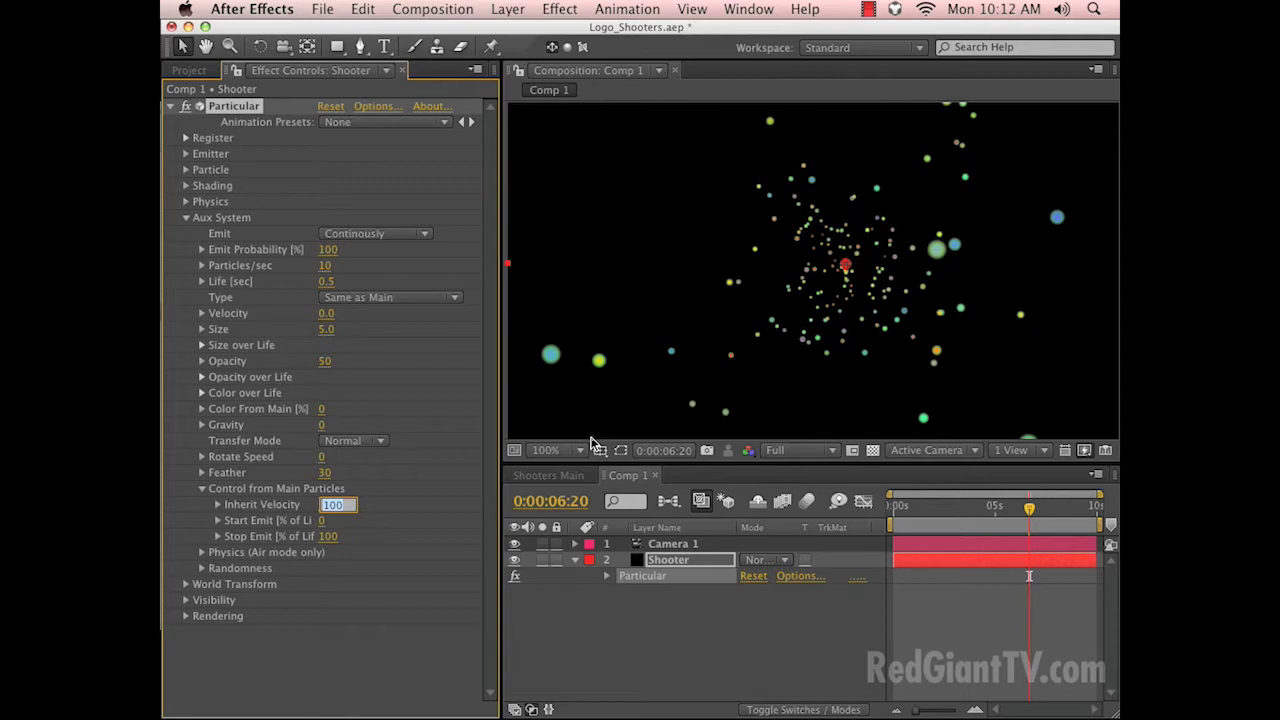
text(90)
key(Return)
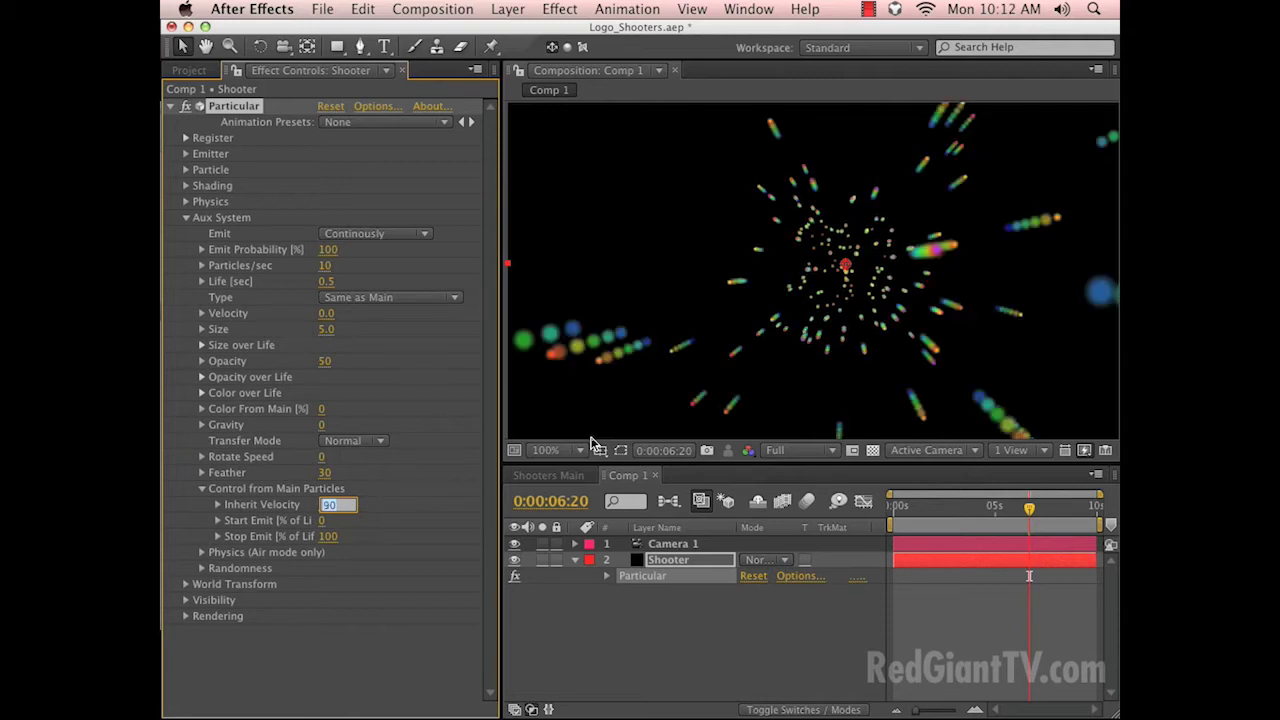
text(80)
key(Return)
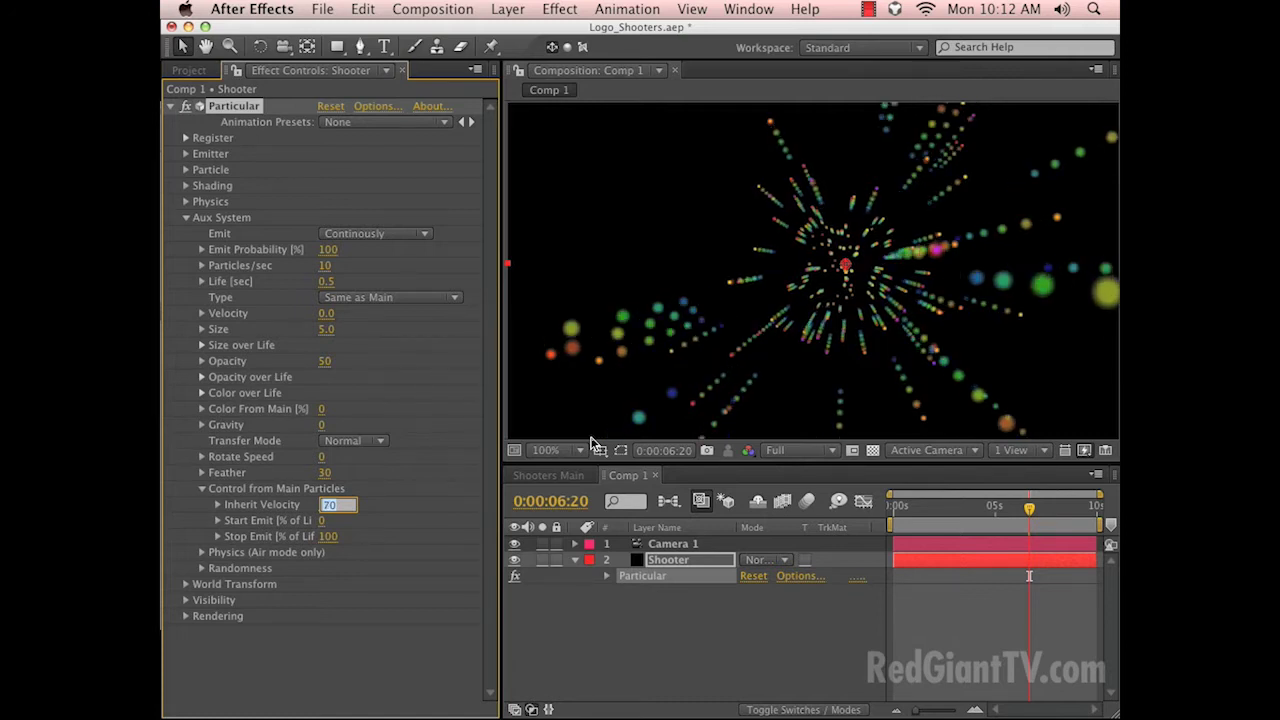
text(70)
key(Return)
text(60)
key(Return)
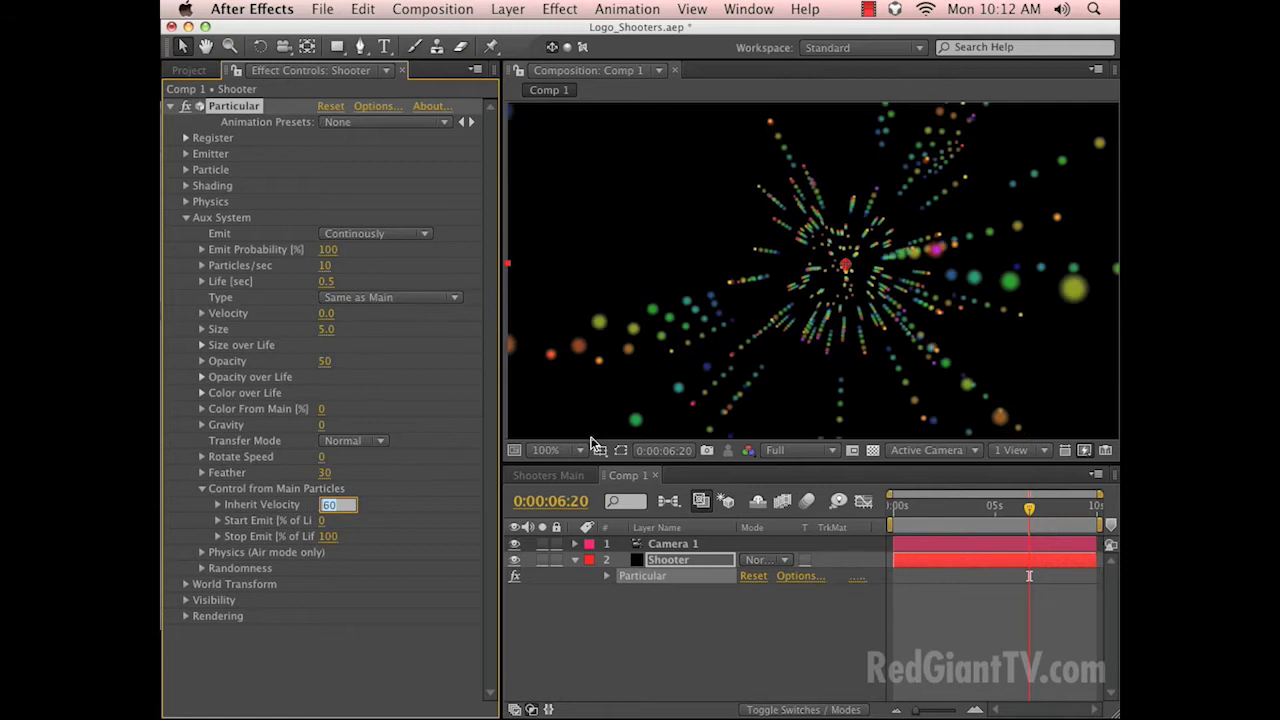
text(50)
key(Return)
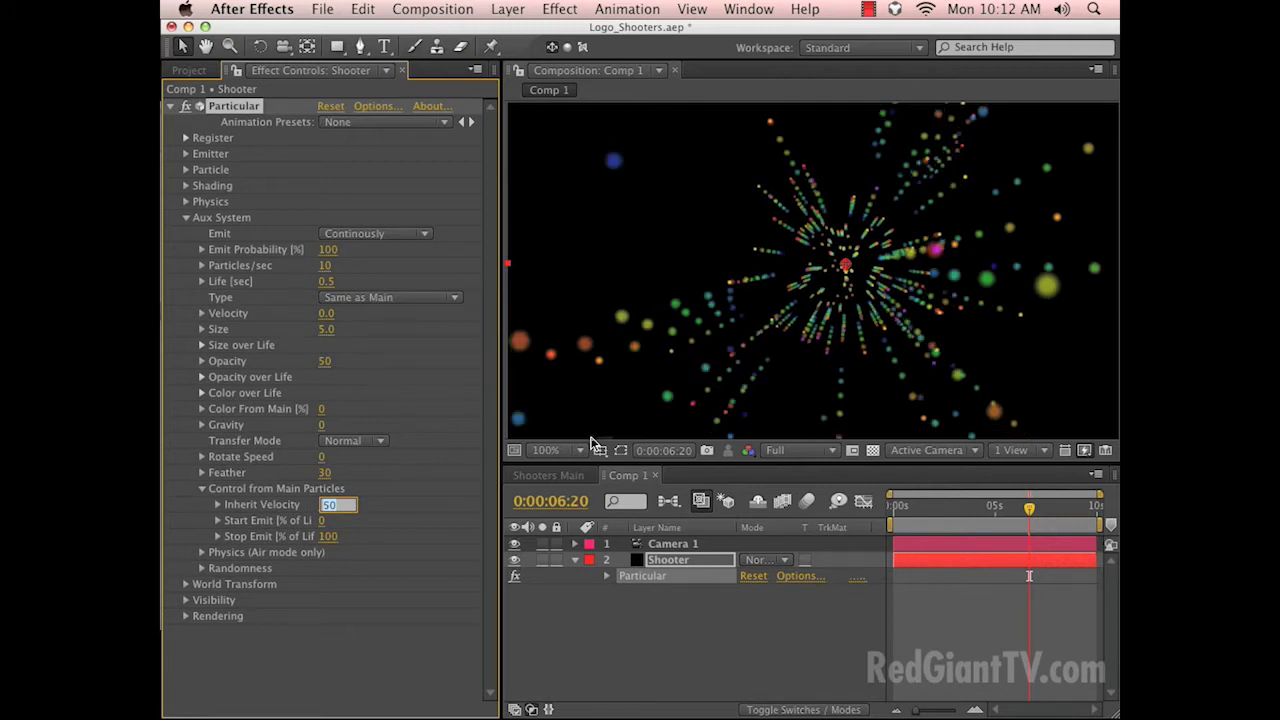
Set the Aux System's Inherit Velocity to 69.
text(60)
key(Return)
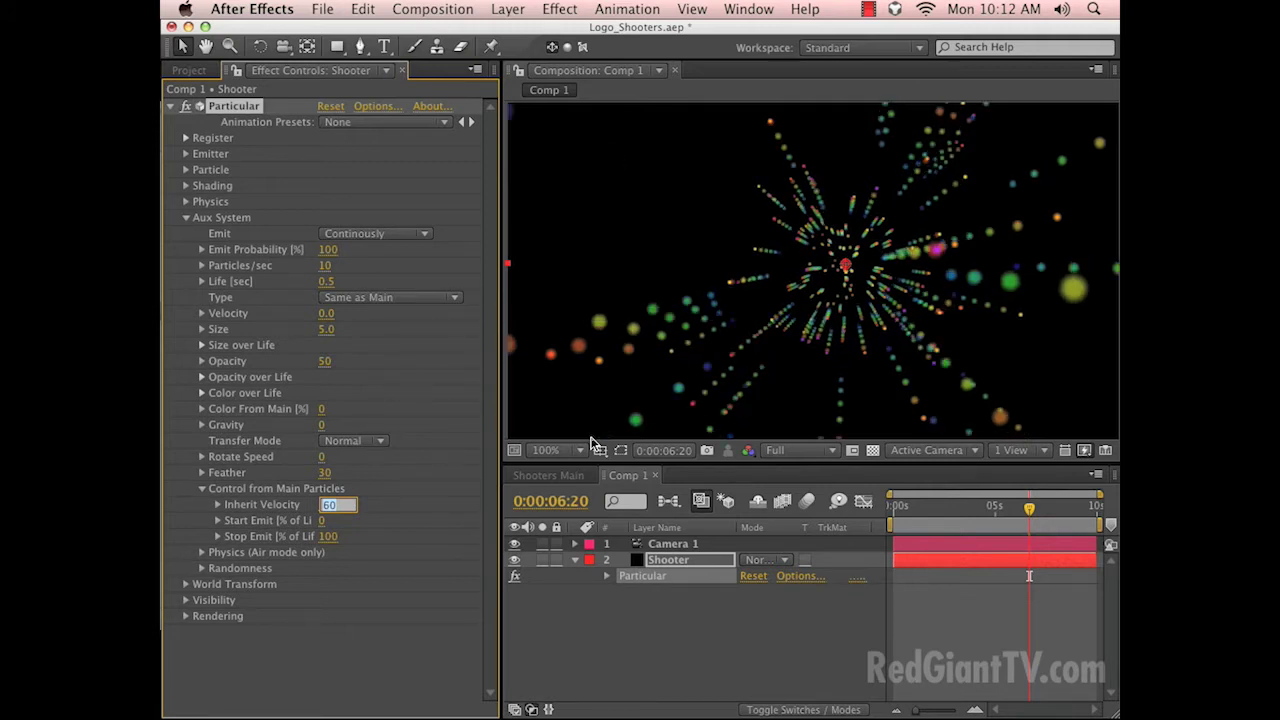
text(65)
key(Return)
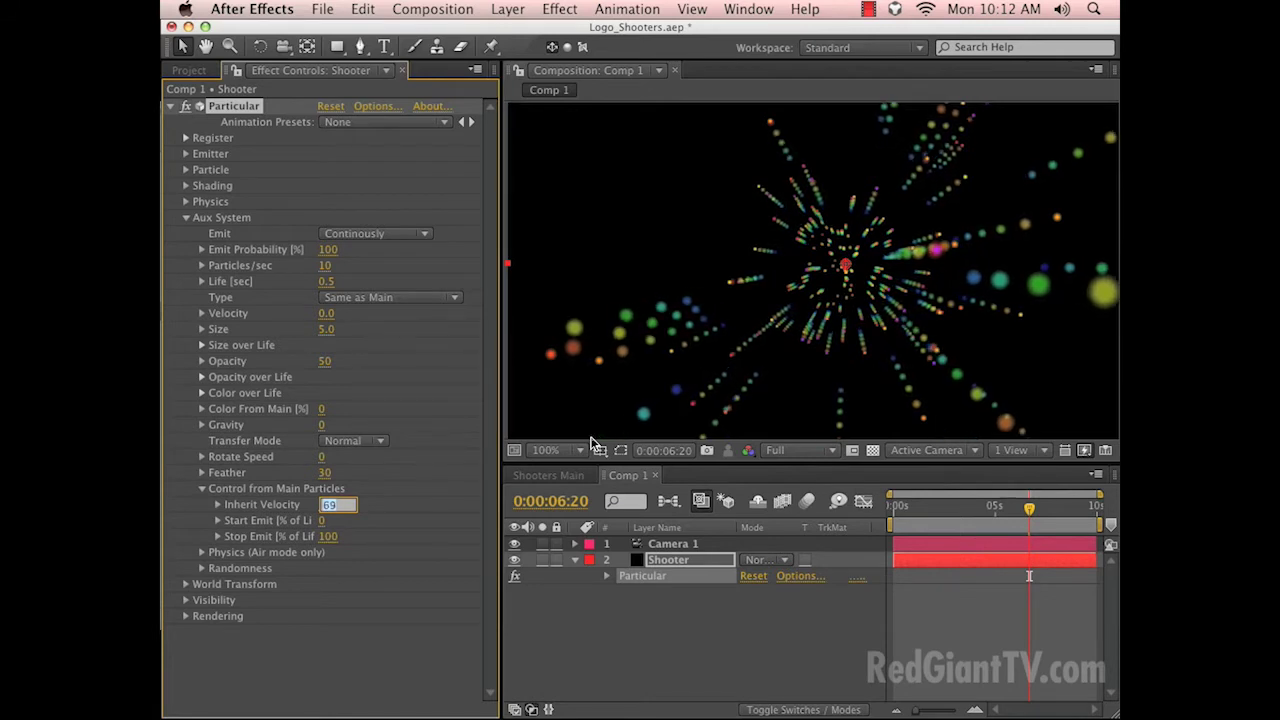
Try an Inherit Velocity of 56, settle on 54, and preview the trails from several points in time.
text(56)
key(Return)
text(54)
key(Return)
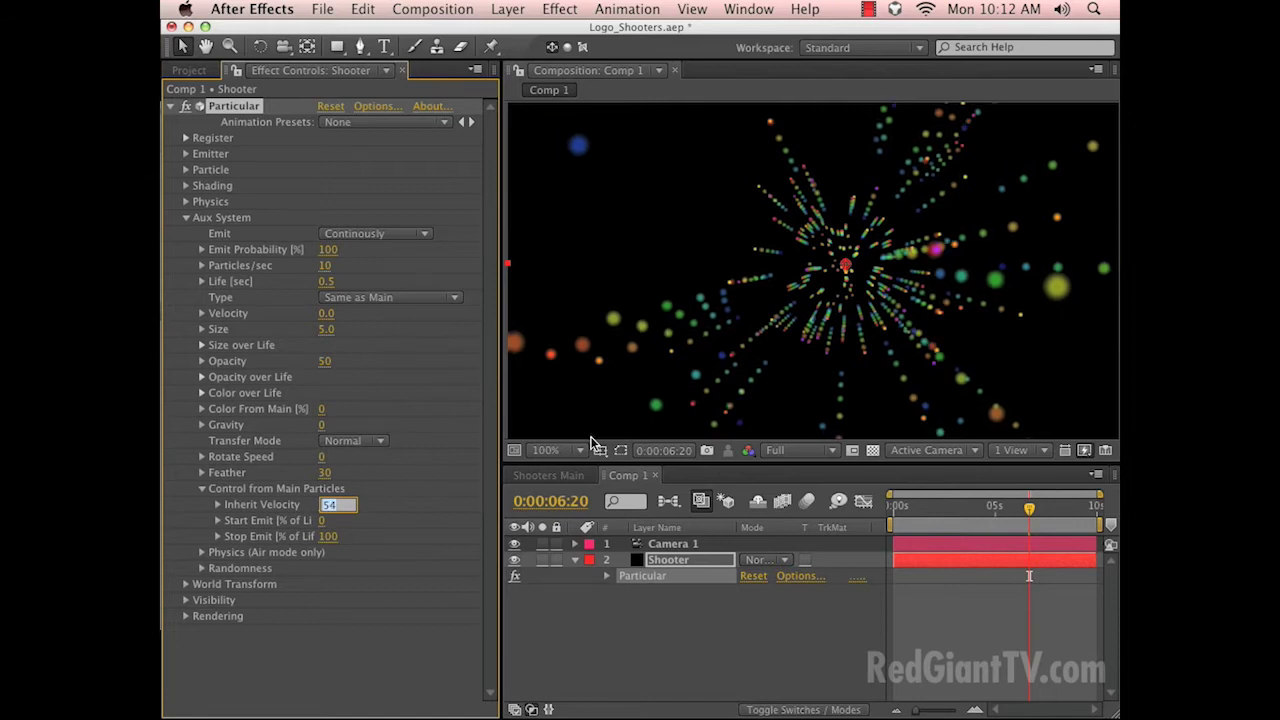
key(Return)
drag(592, 464, 592, 452)
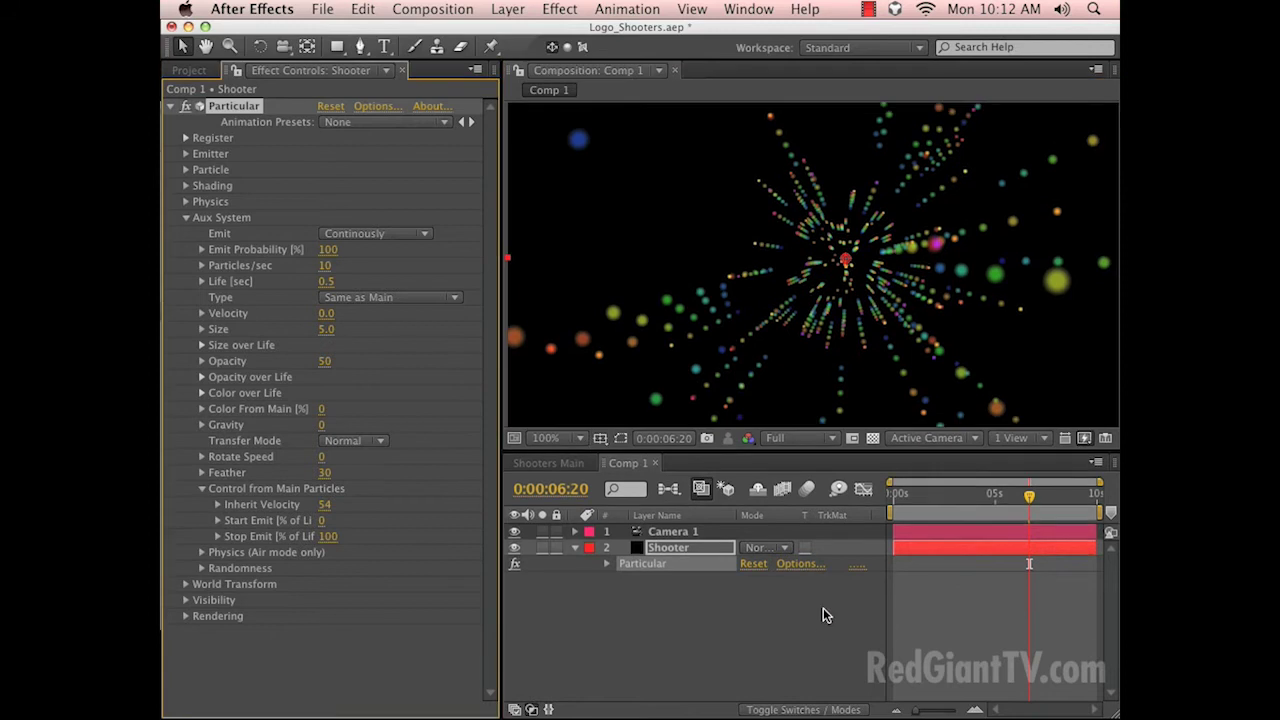
key(space)
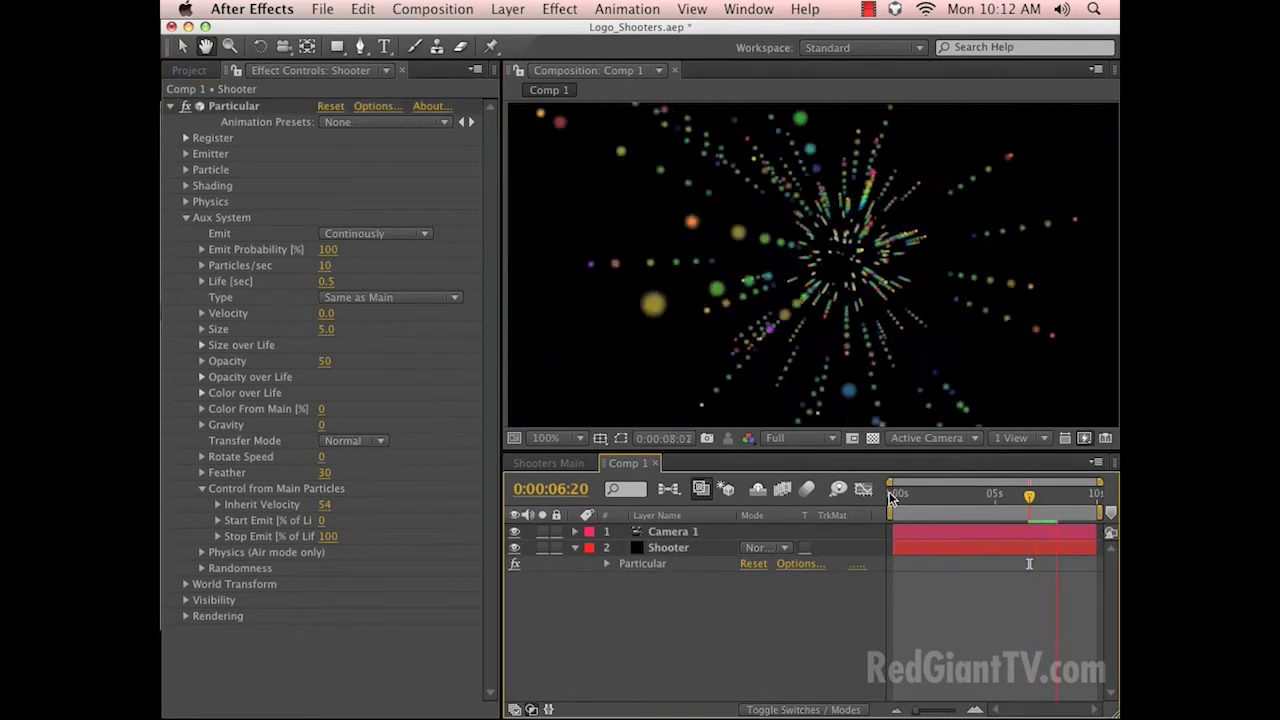
drag(890, 497, 955, 505)
key(space)
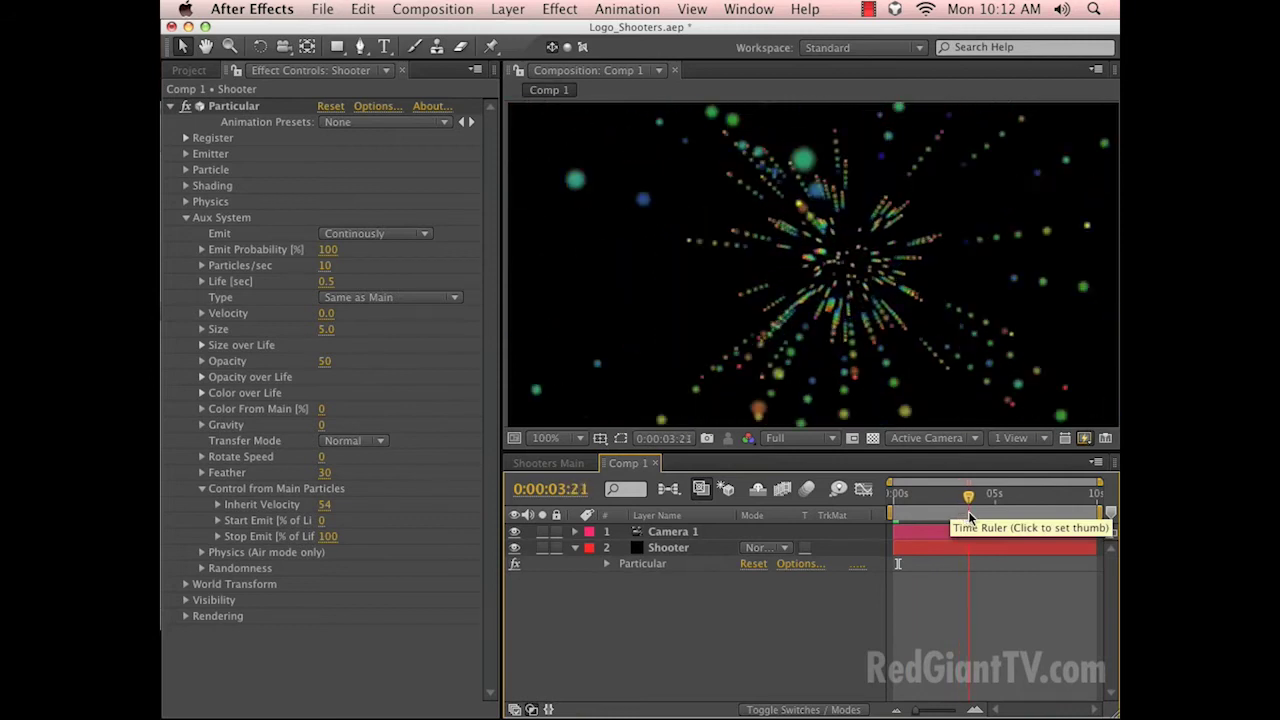
key(space)
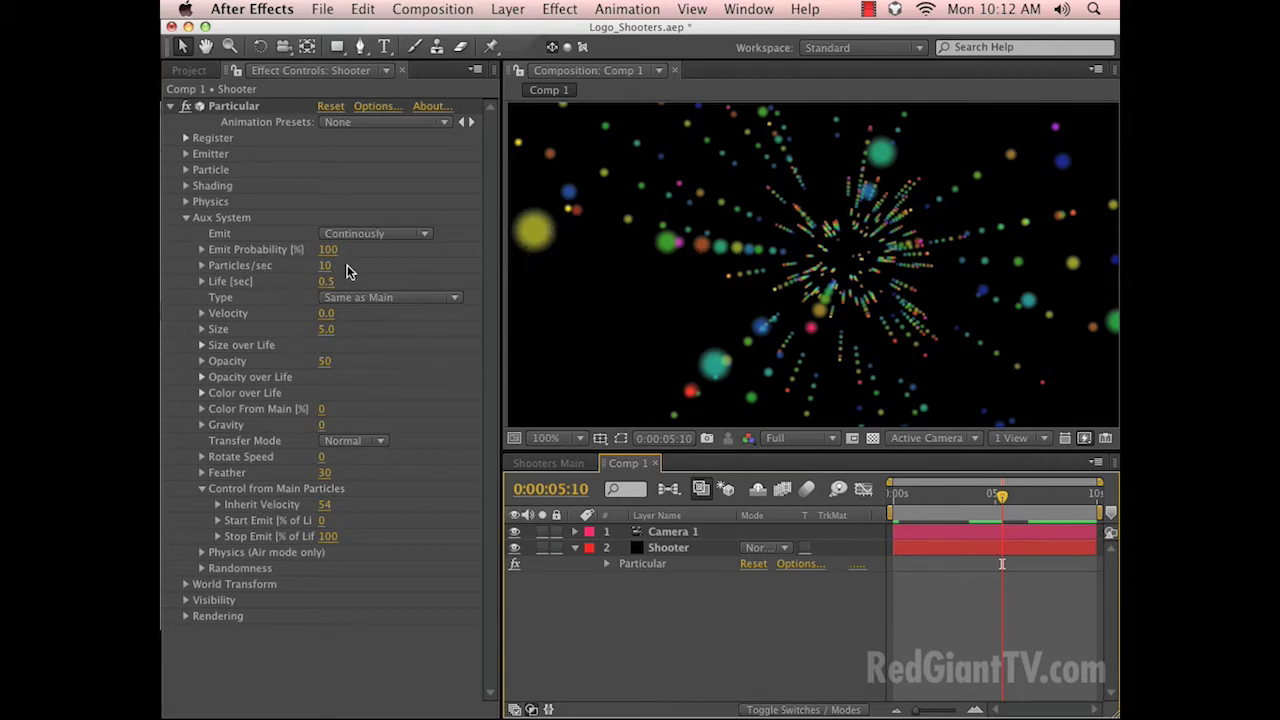
Set the Aux System's Particles/sec to 137 and its Opacity to 7, previewing the streaks after each change.
mouse_move(325, 265)
mouse_down()
mouse_move(466, 267)
mouse_move(447, 266)
mouse_up()
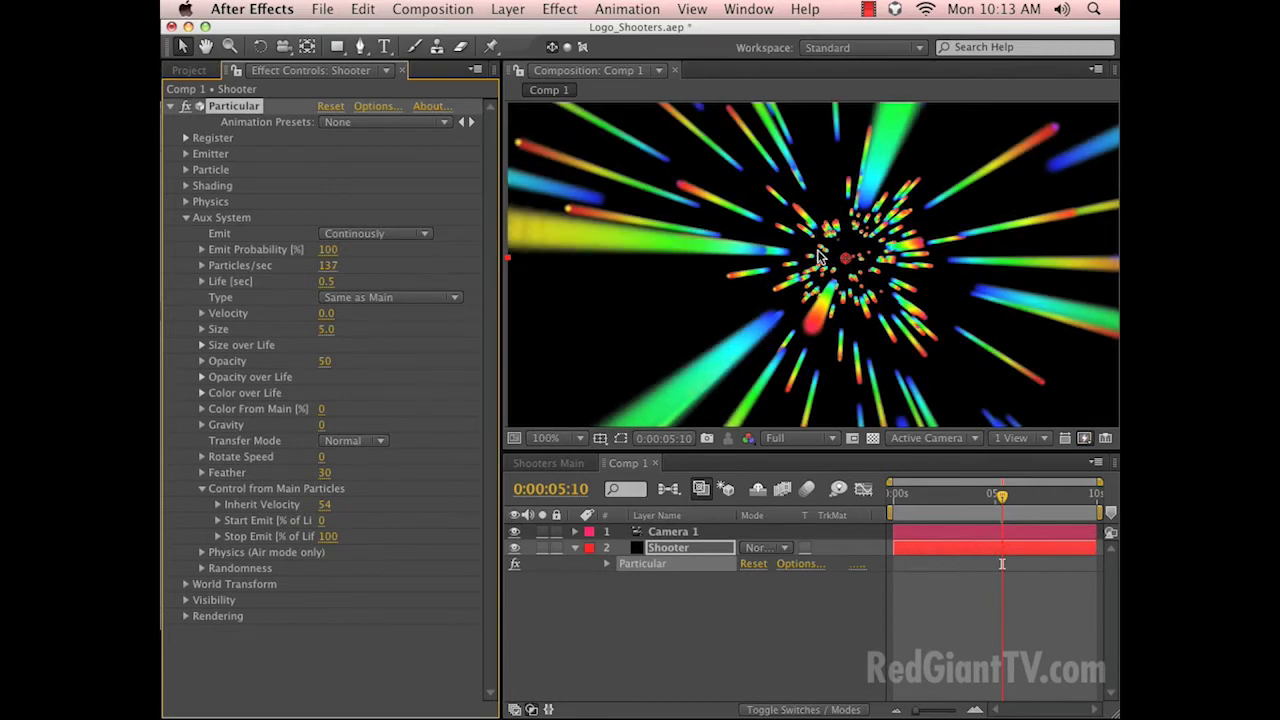
key(space)
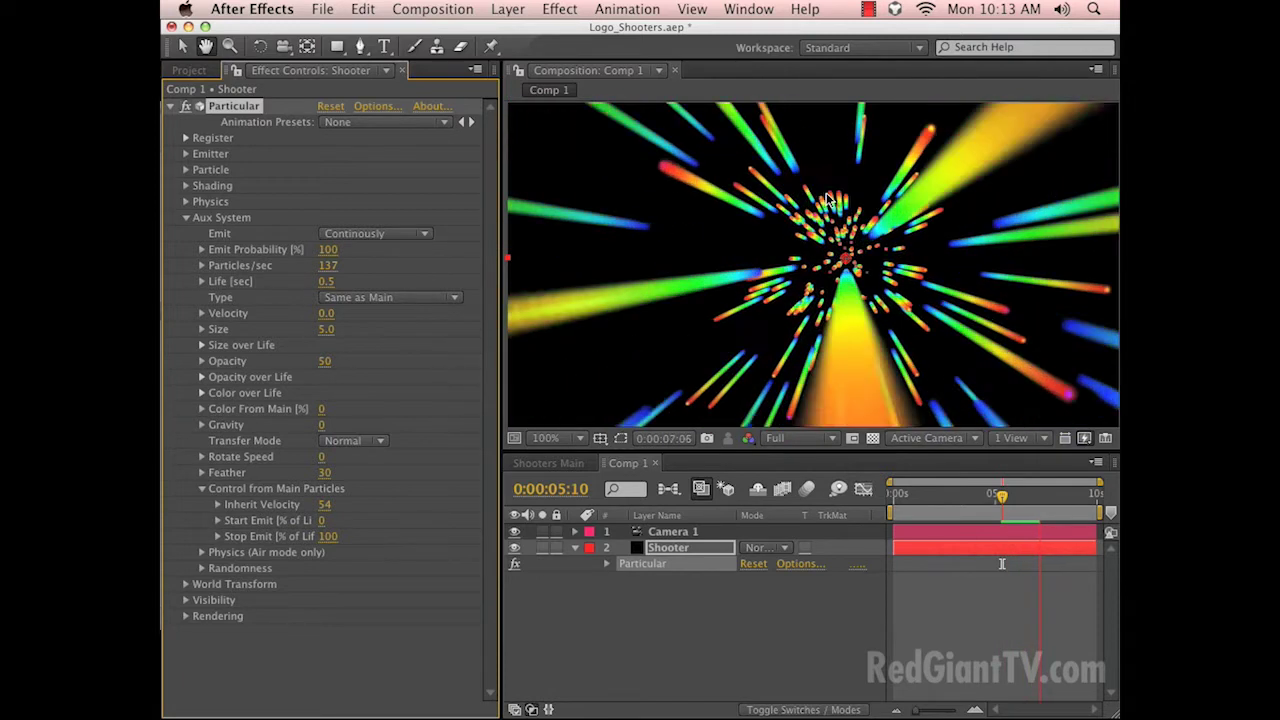
key(space)
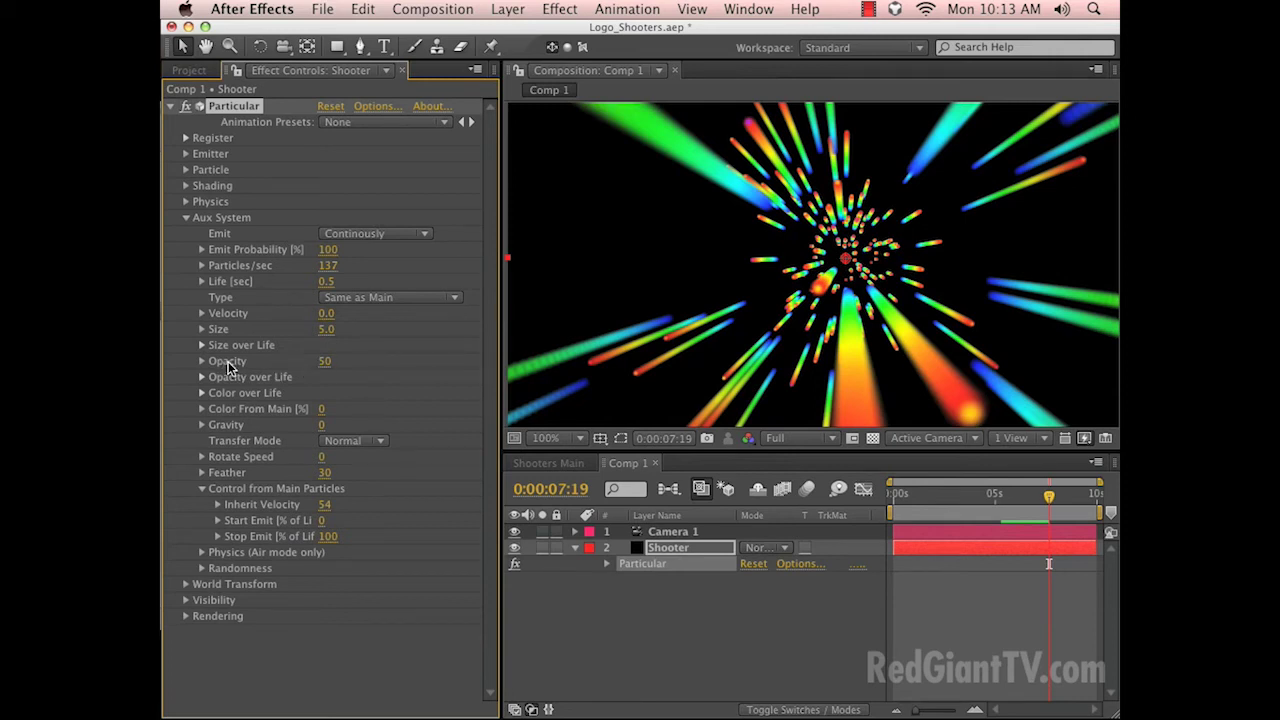
drag(325, 361, 295, 375)
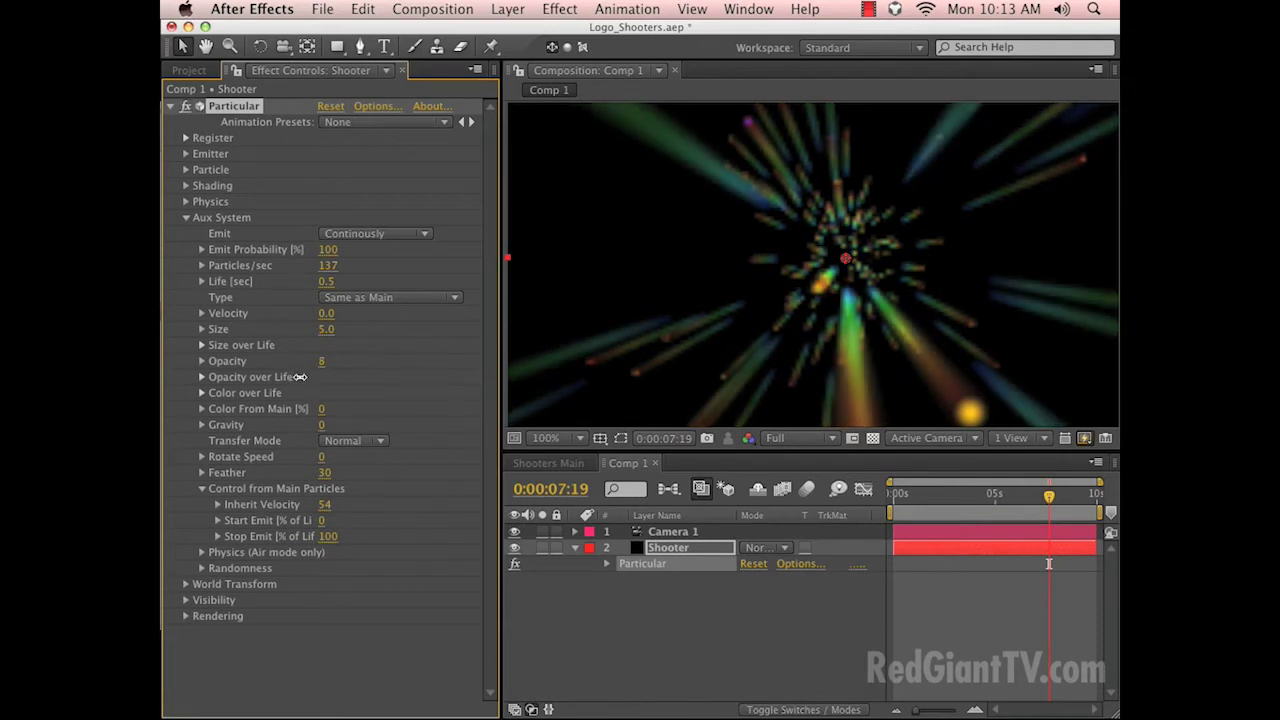
key(space)
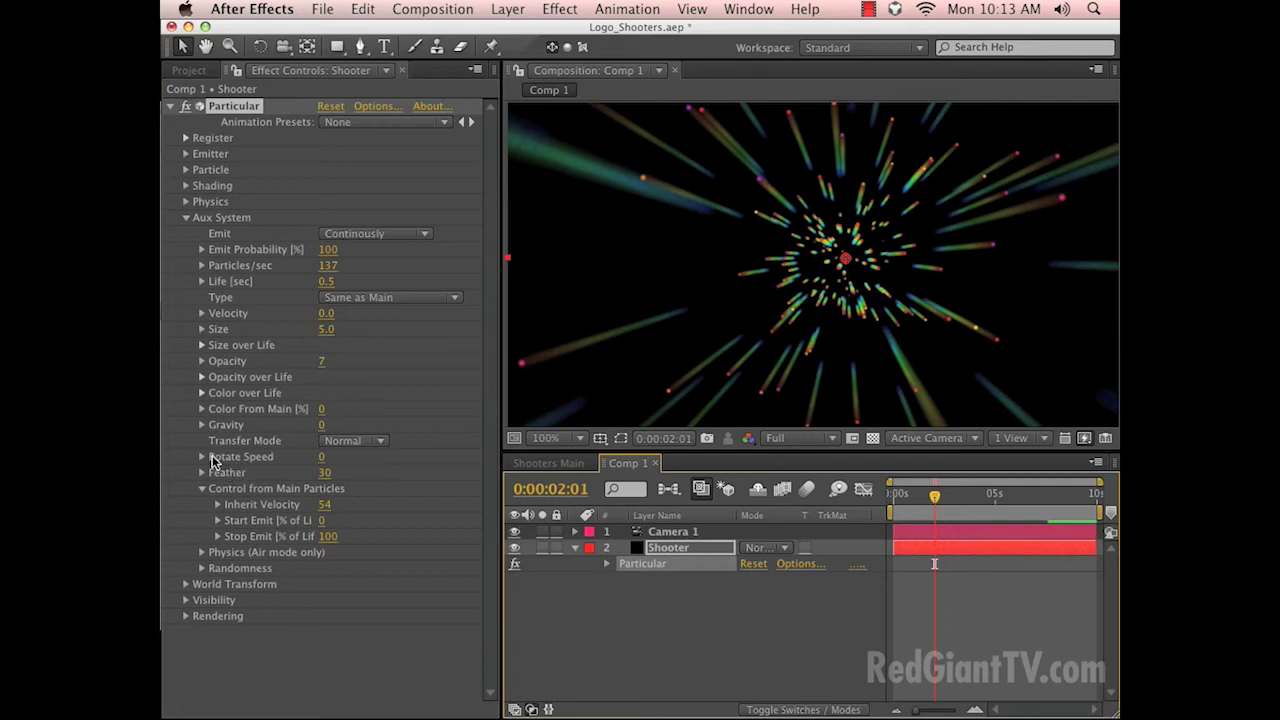
Expand the Aux System's Color over Life, try the white-to-blue preset and apply the white-to-black gradient preset.
click(202, 393)
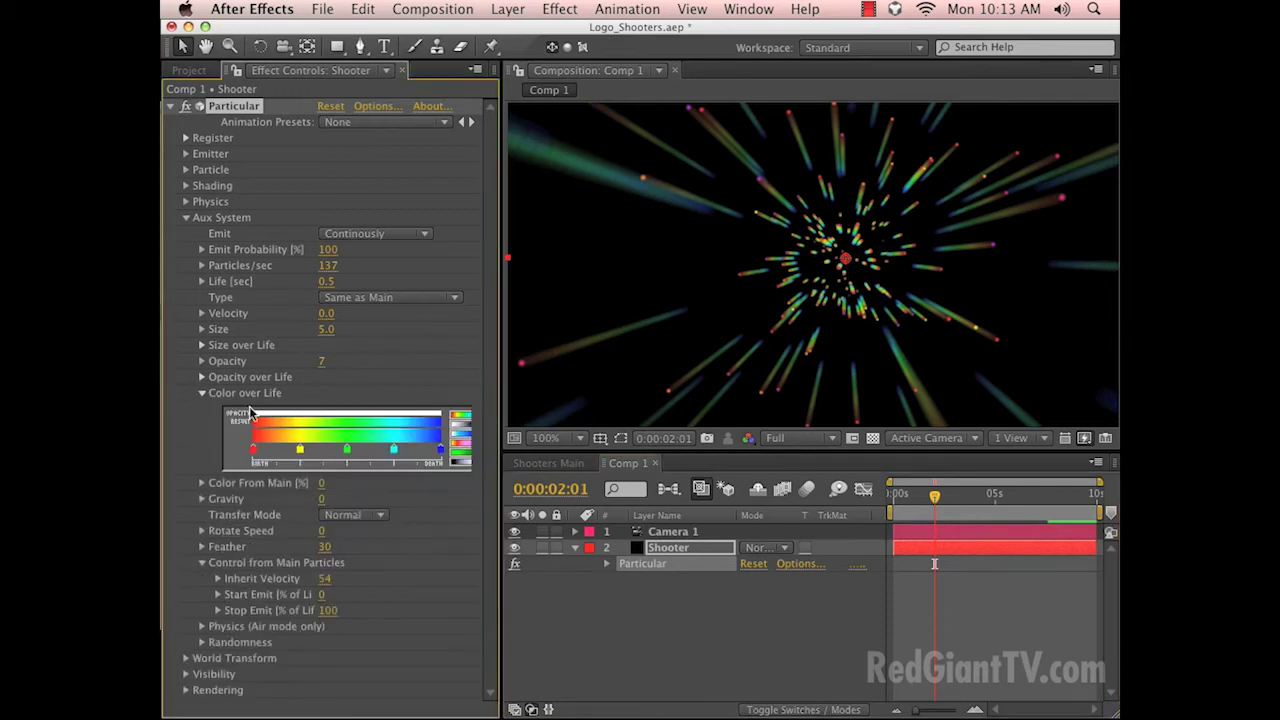
click(457, 436)
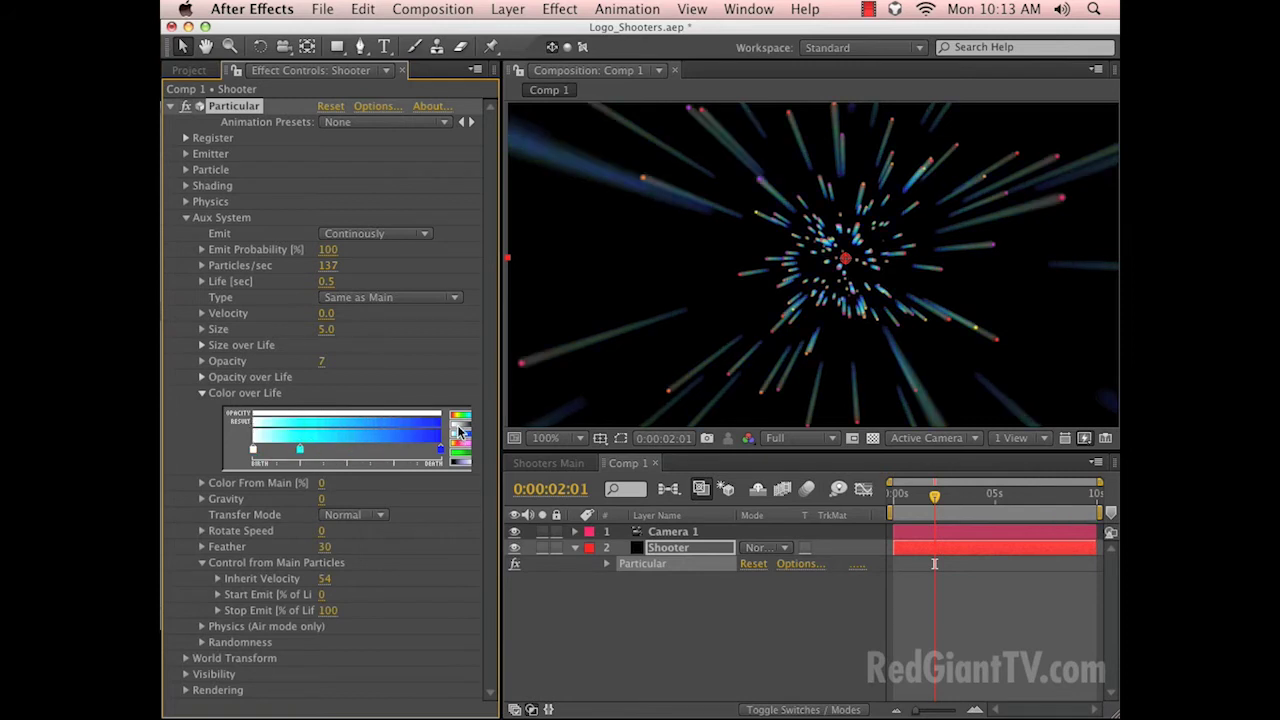
click(460, 431)
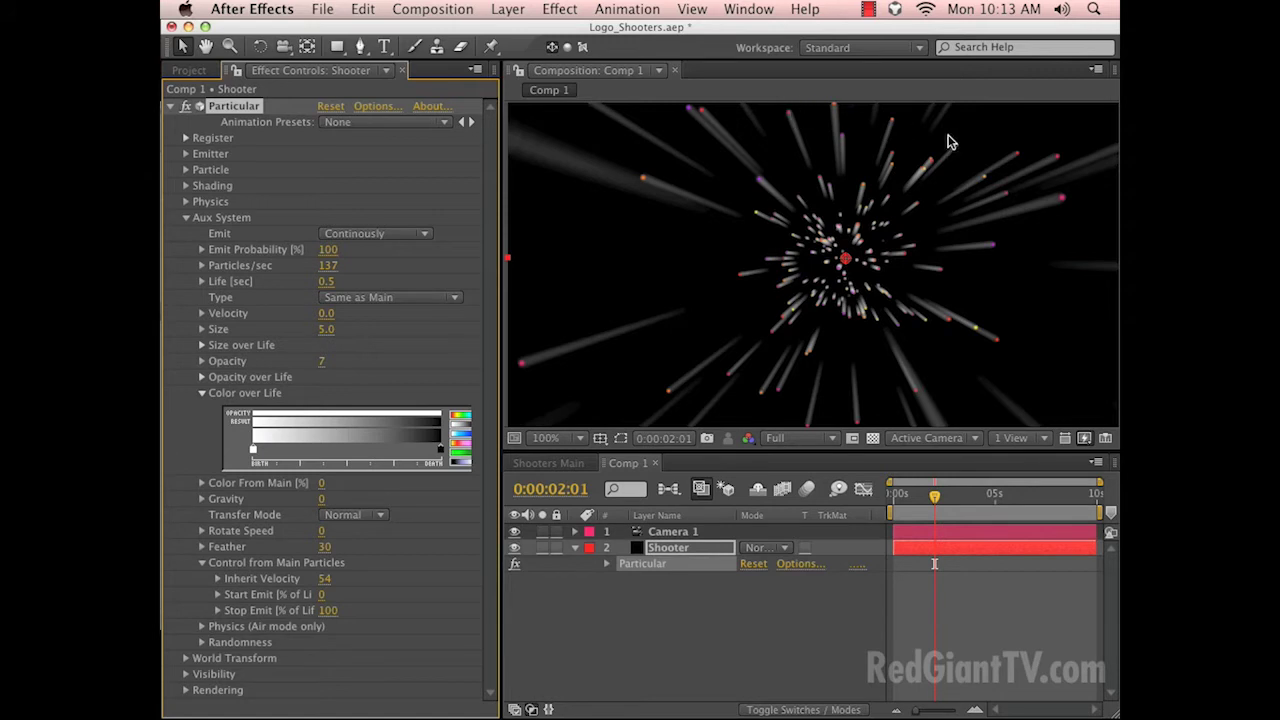
Turn the Aux System's Emit option Off to view only the main particles, and restore it to Continously.
click(365, 233)
click(371, 205)
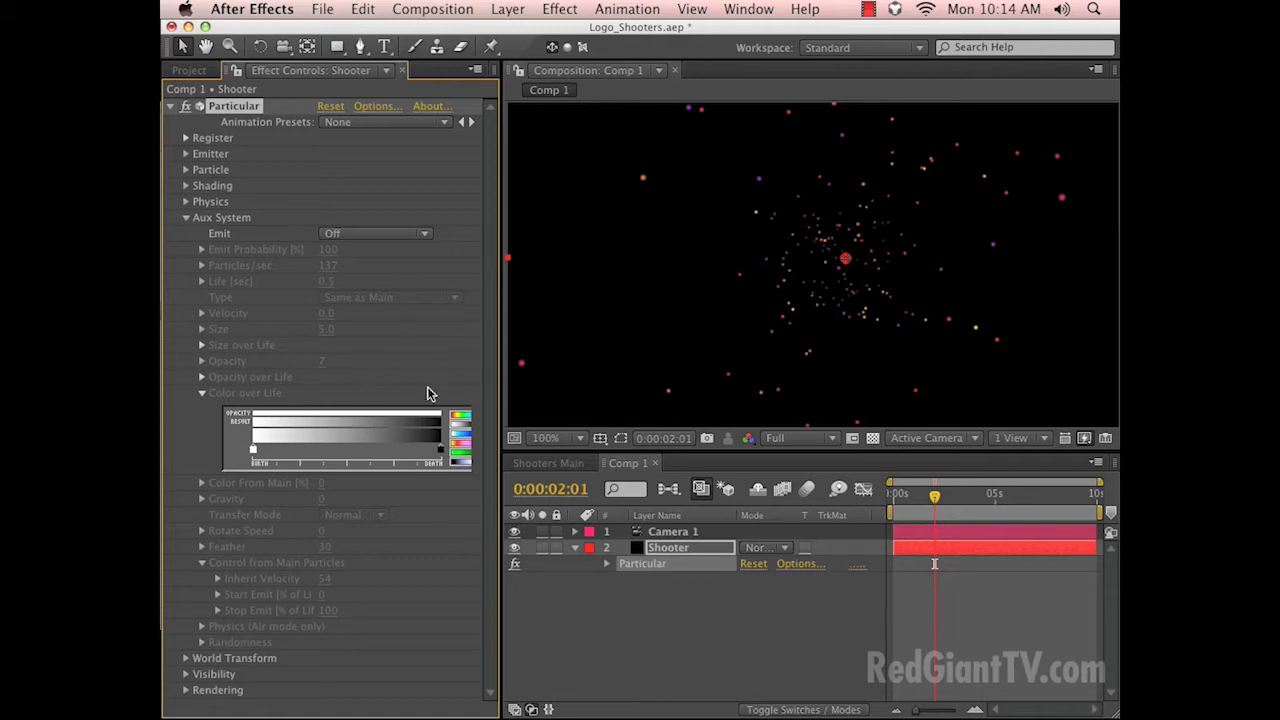
click(358, 234)
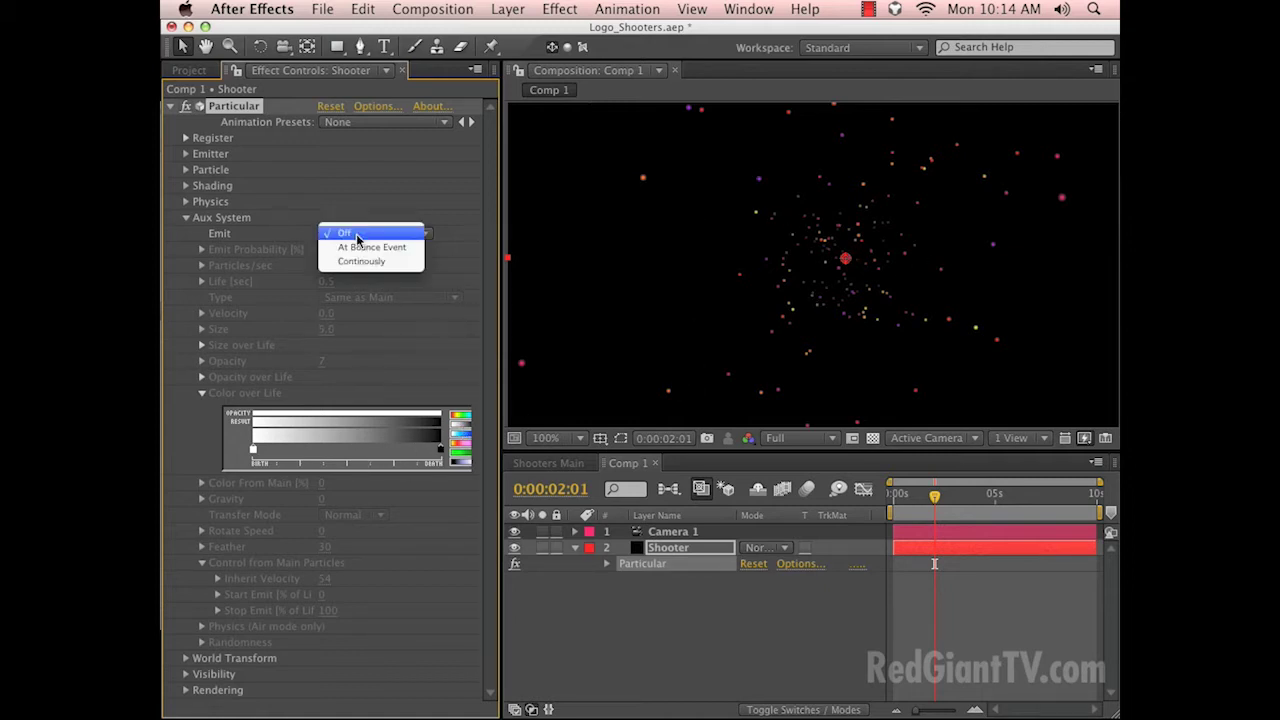
key(Return)
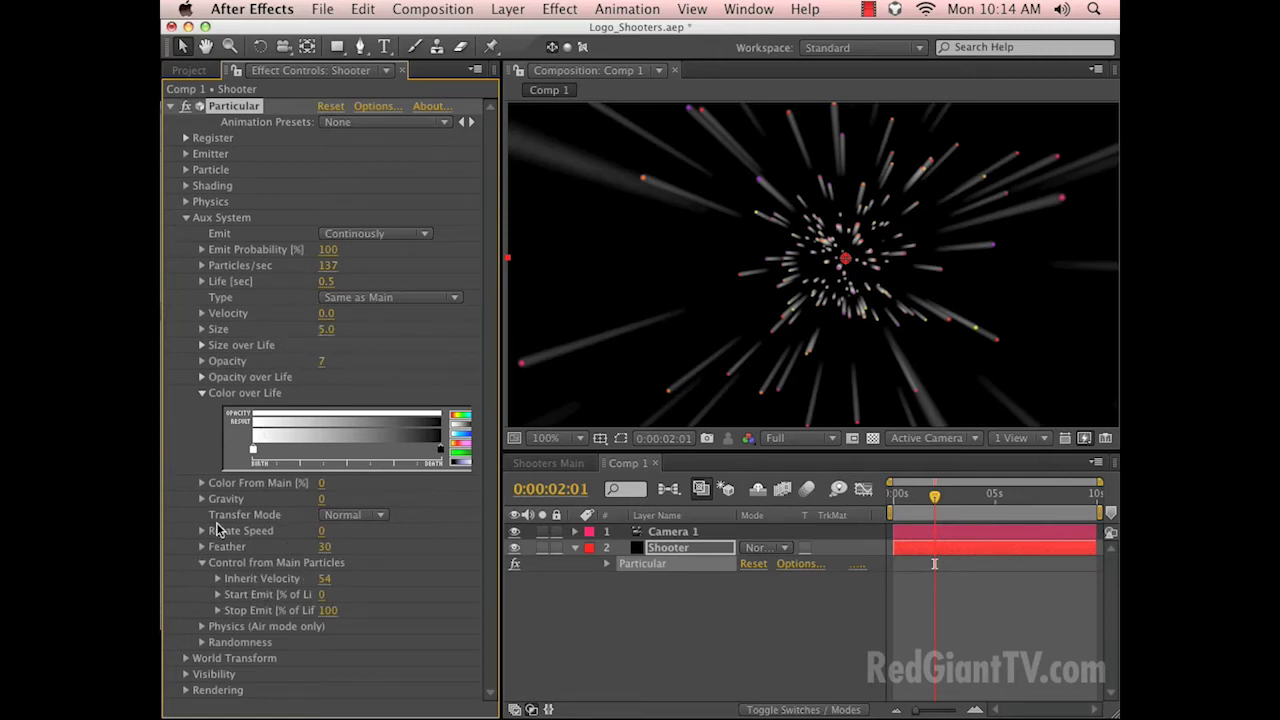
Collapse Control from Main Particles, set the Aux System's Color From Main to 100%, and preview the colored trails.
click(202, 563)
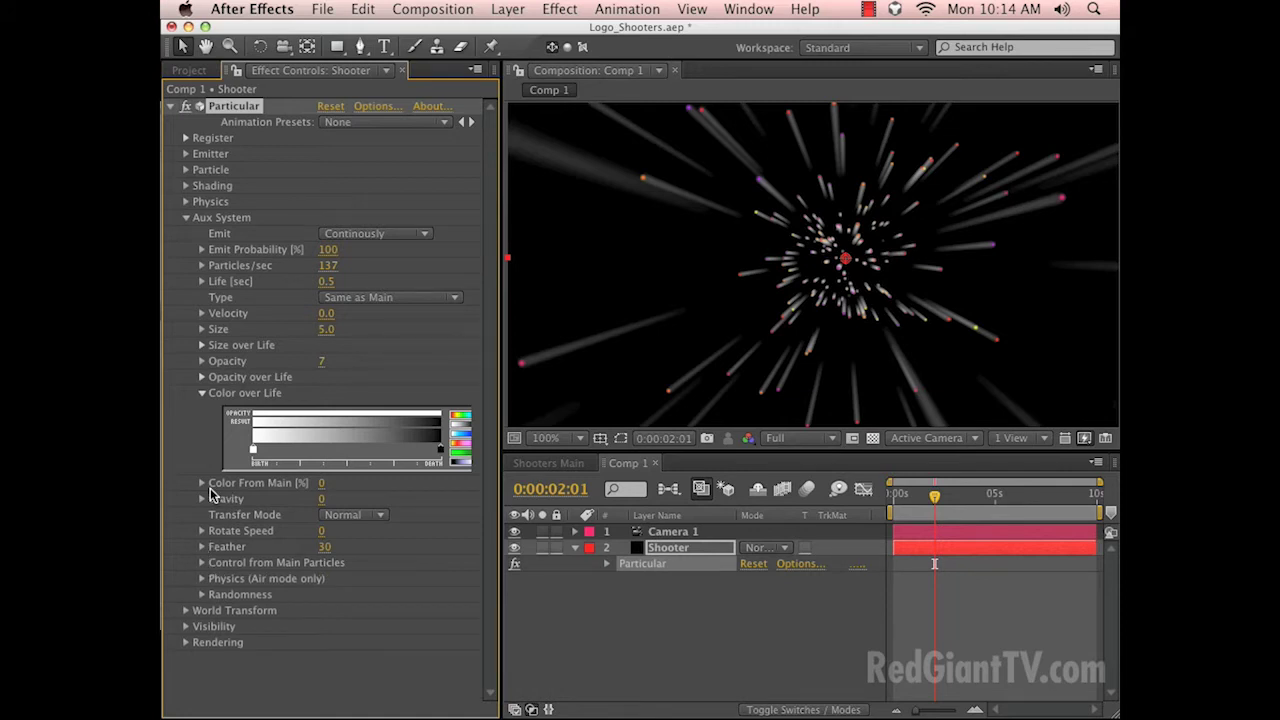
drag(319, 485, 497, 485)
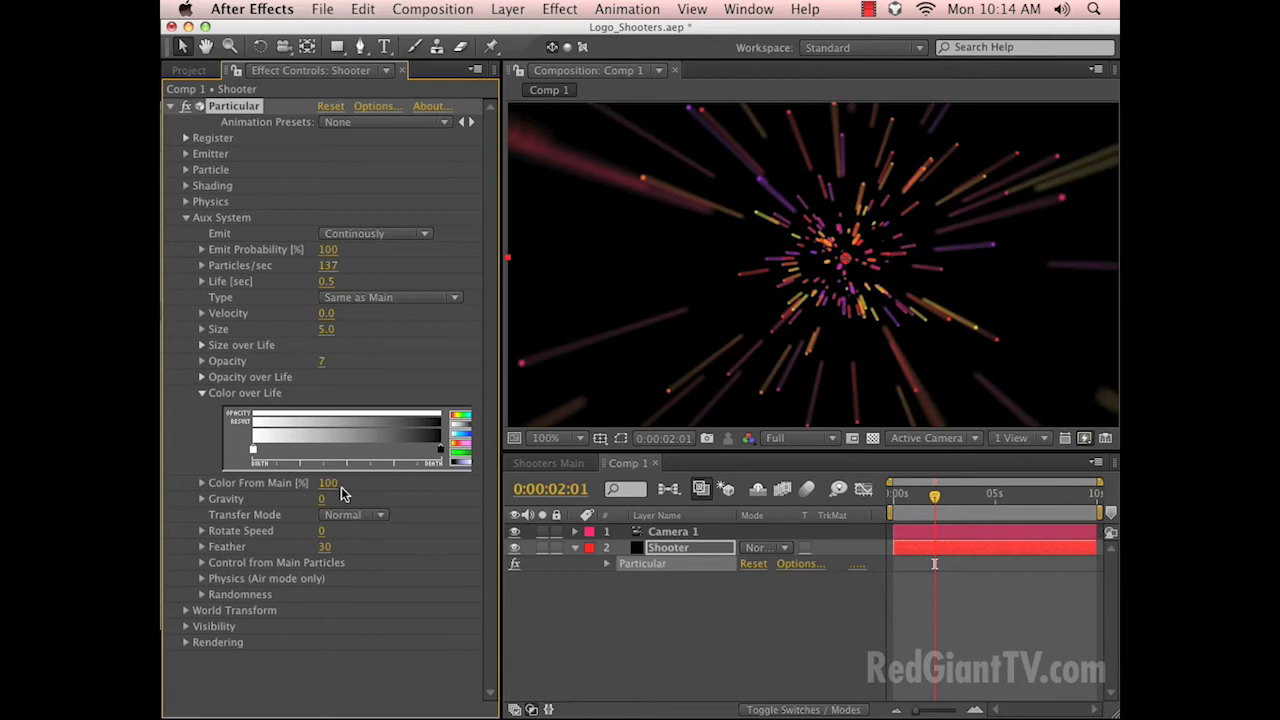
key(space)
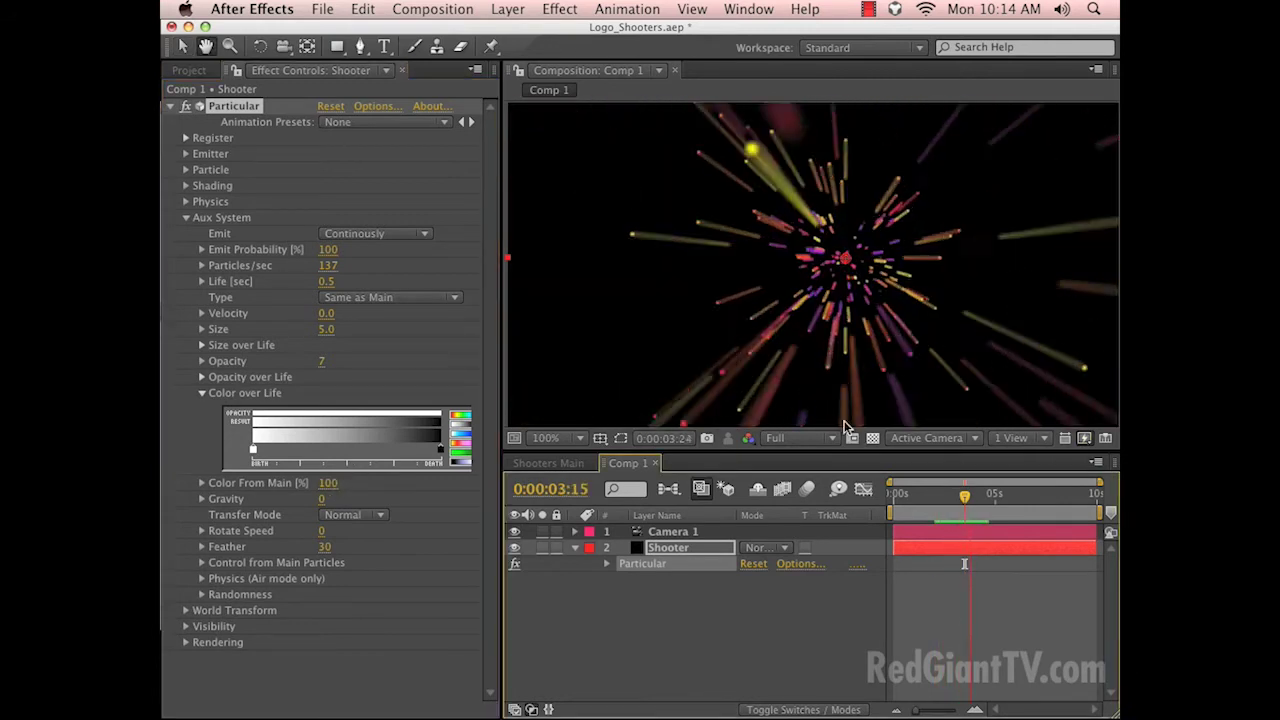
key(space)
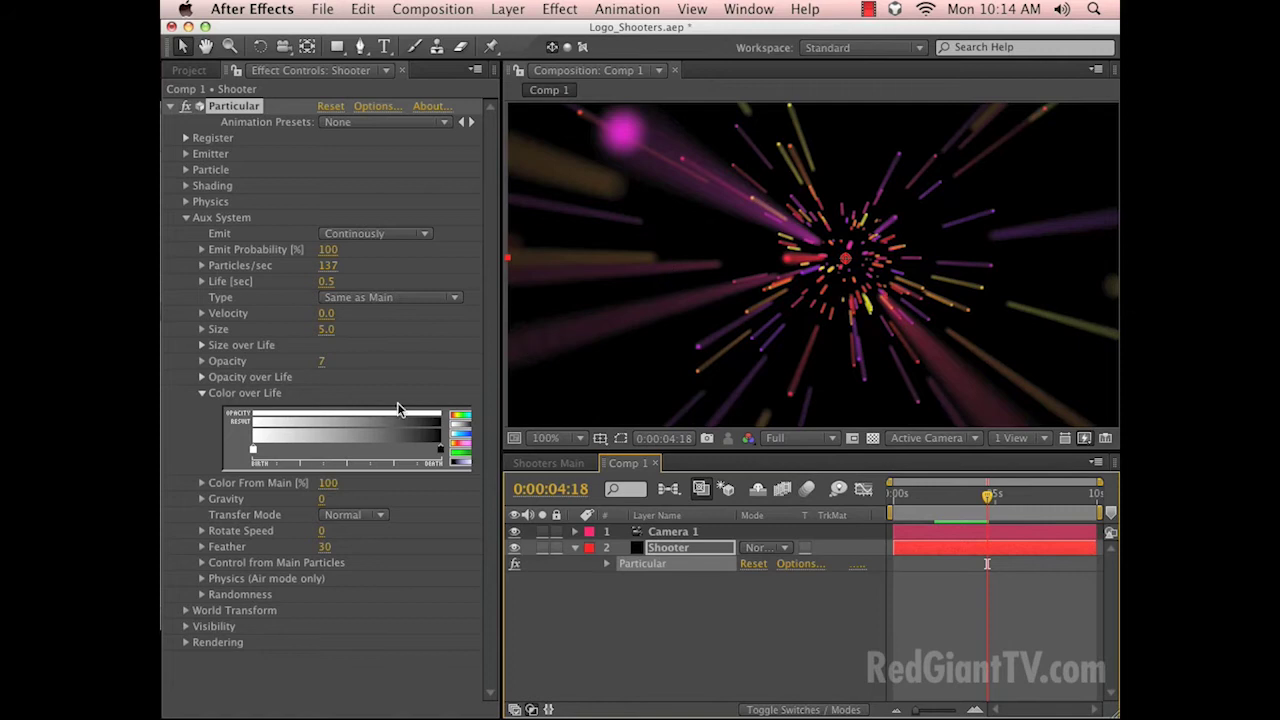
Apply the preset that fades linearly from birth to death to the Aux System's Opacity over Life graph.
click(201, 378)
key(grave)
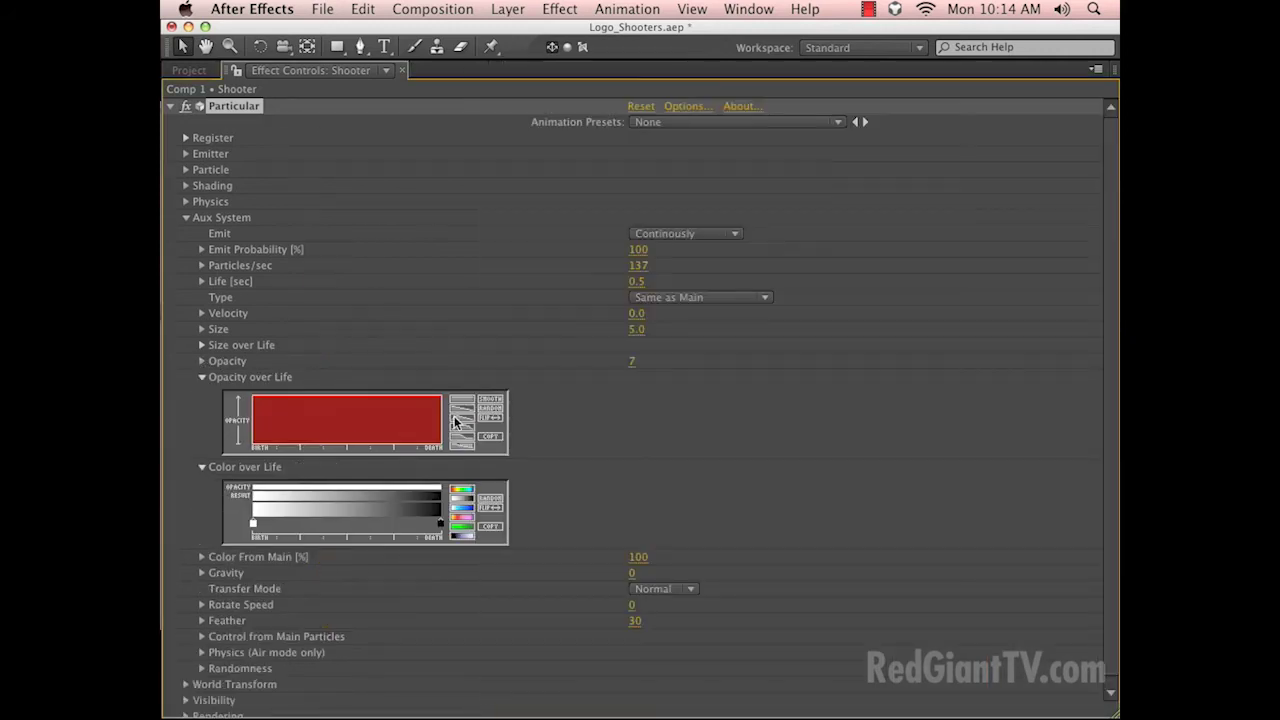
click(455, 416)
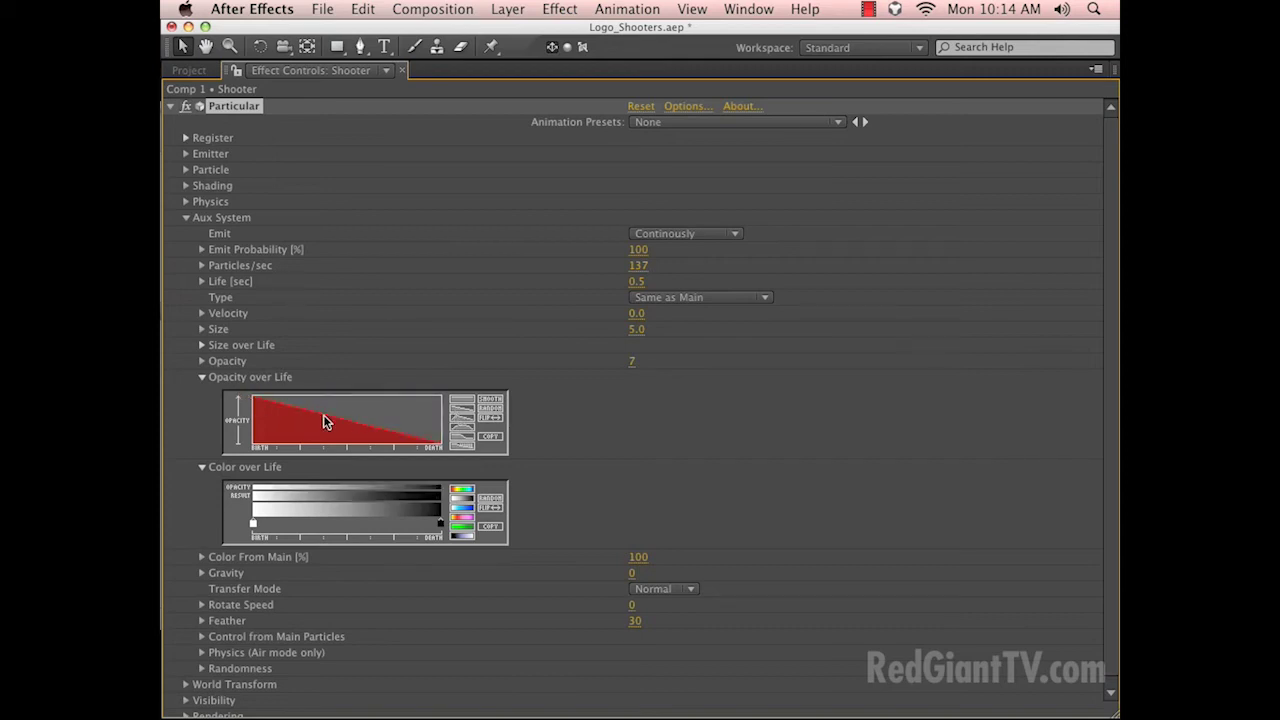
key(grave)
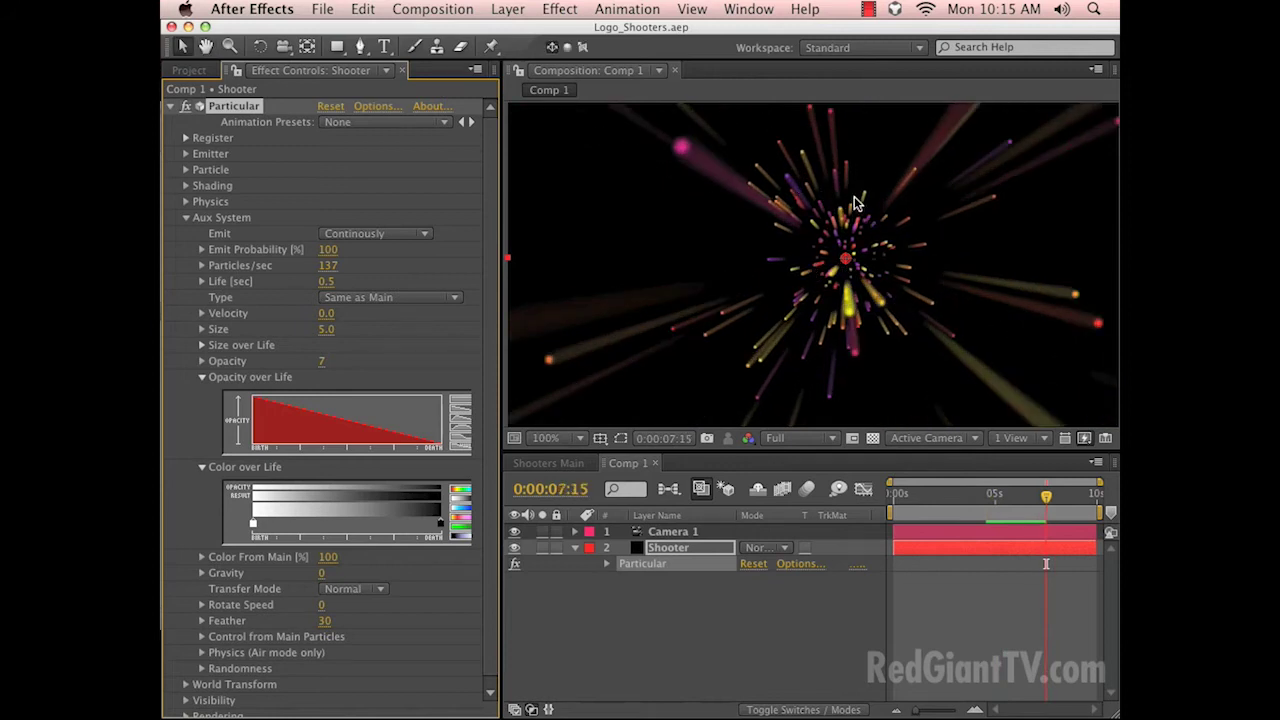
Switch the project's color depth to 32 bpc and return to the Shooter layer's effect settings.
click(190, 70)
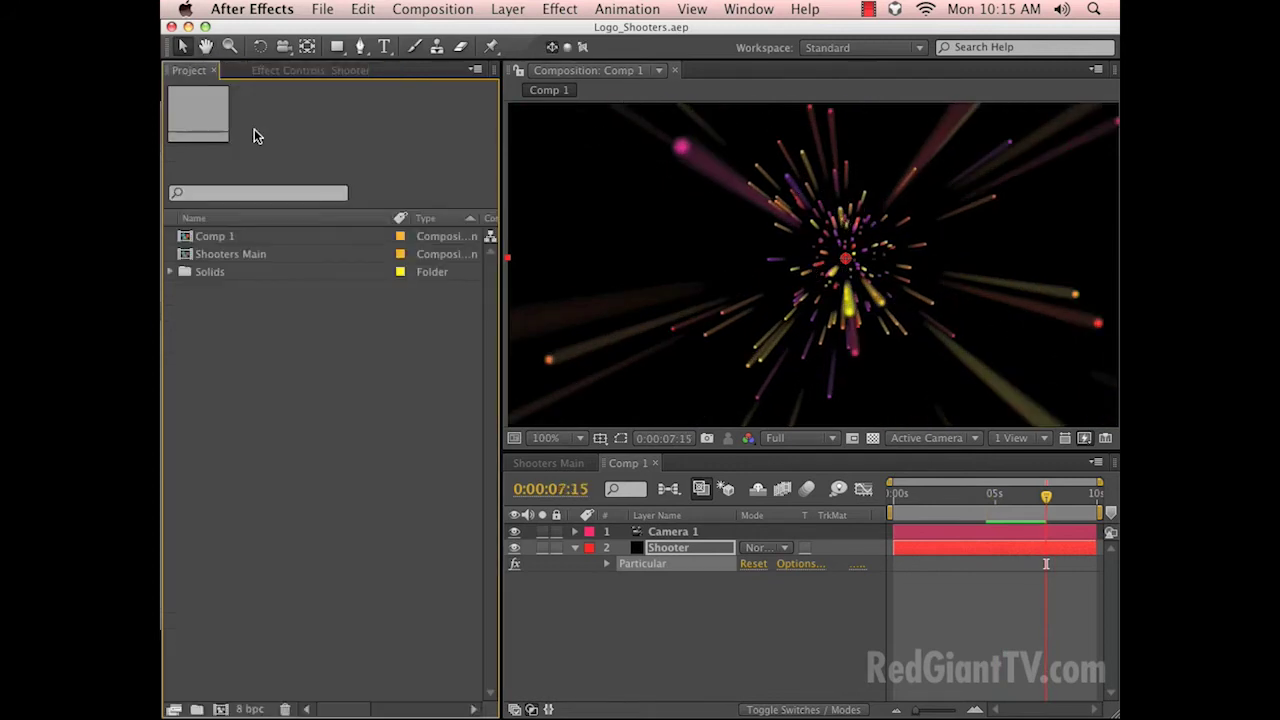
alt+click(250, 708)
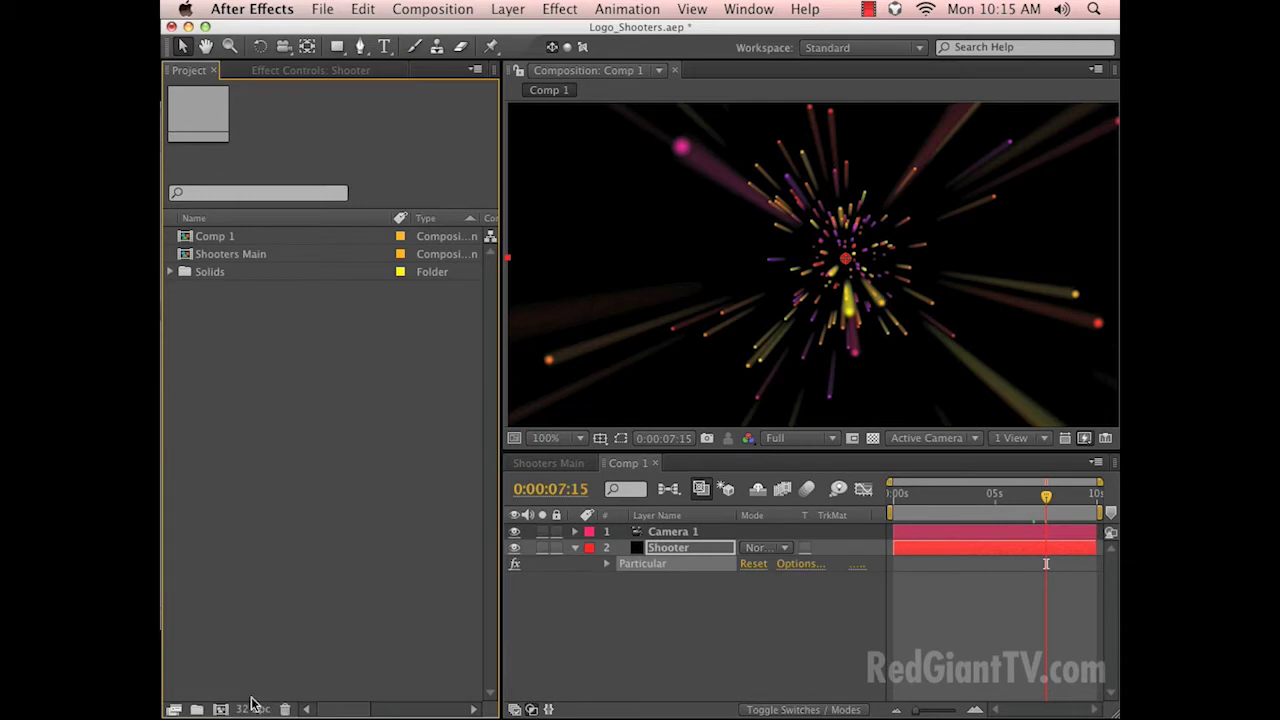
click(312, 72)
Add the Stylize Glow effect to the Shooter layer.
click(651, 572)
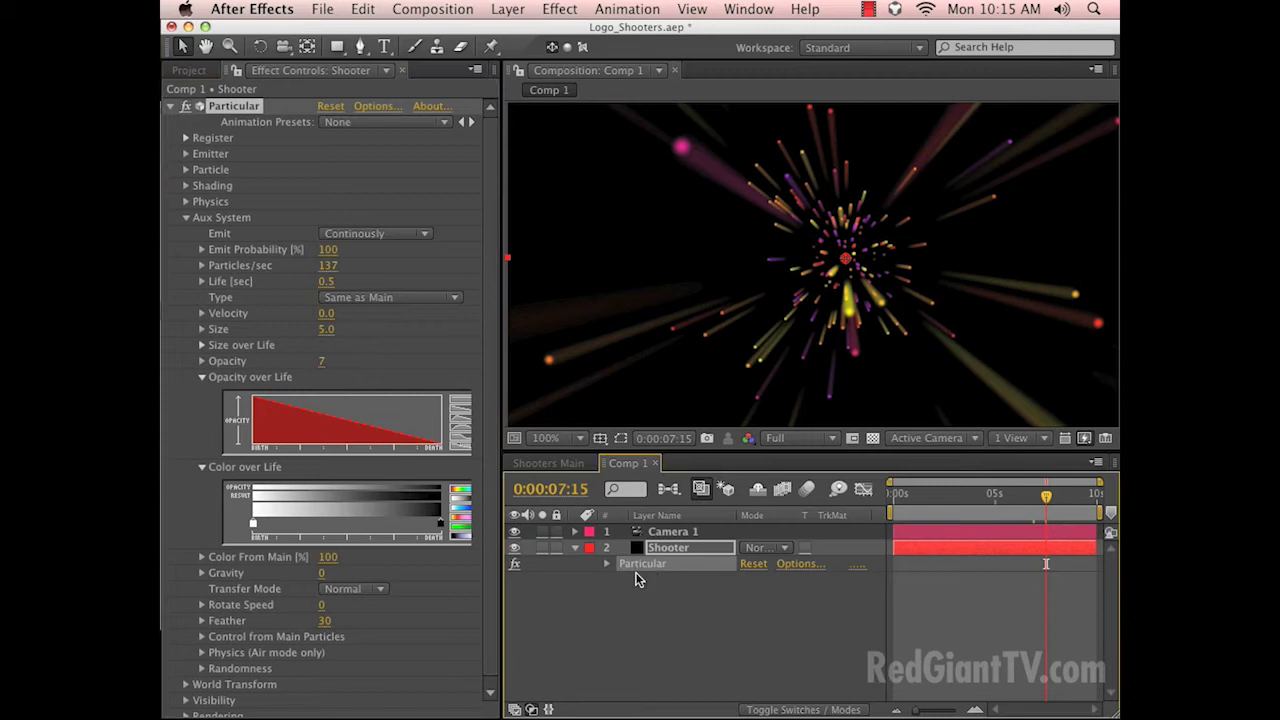
click(528, 8)
mouse_move(557, 9)
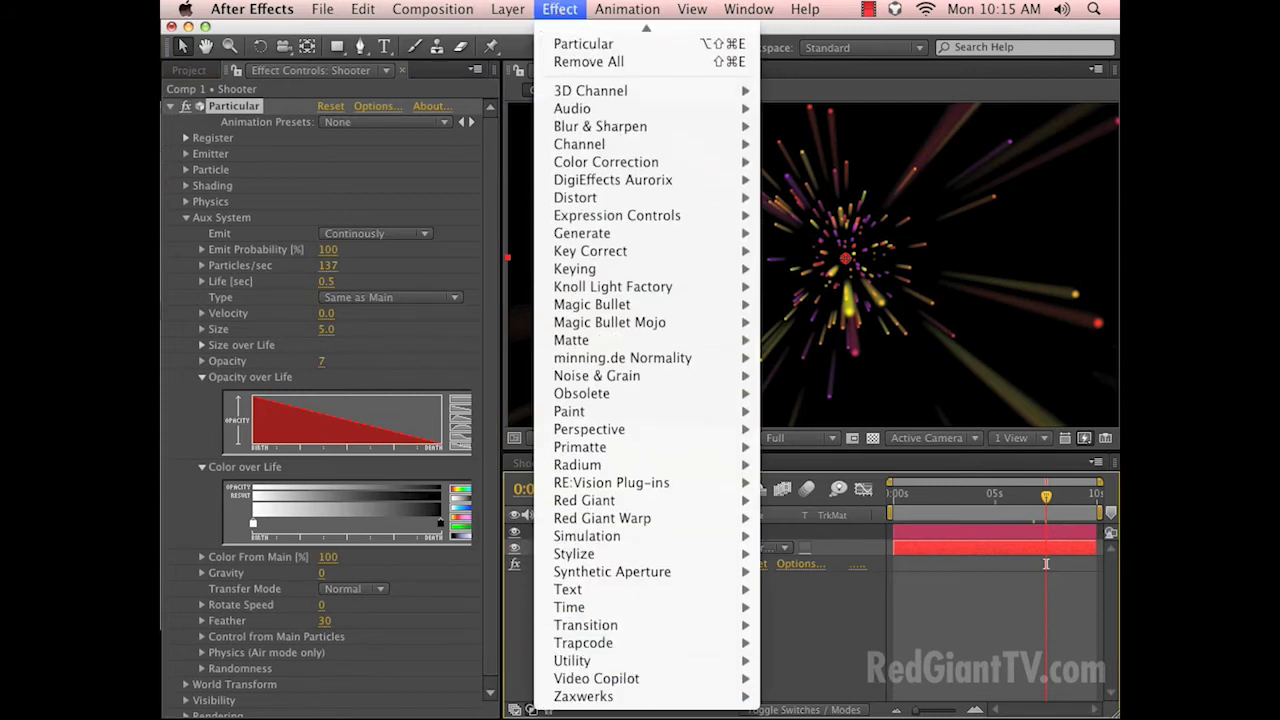
mouse_move(650, 555)
click(800, 553)
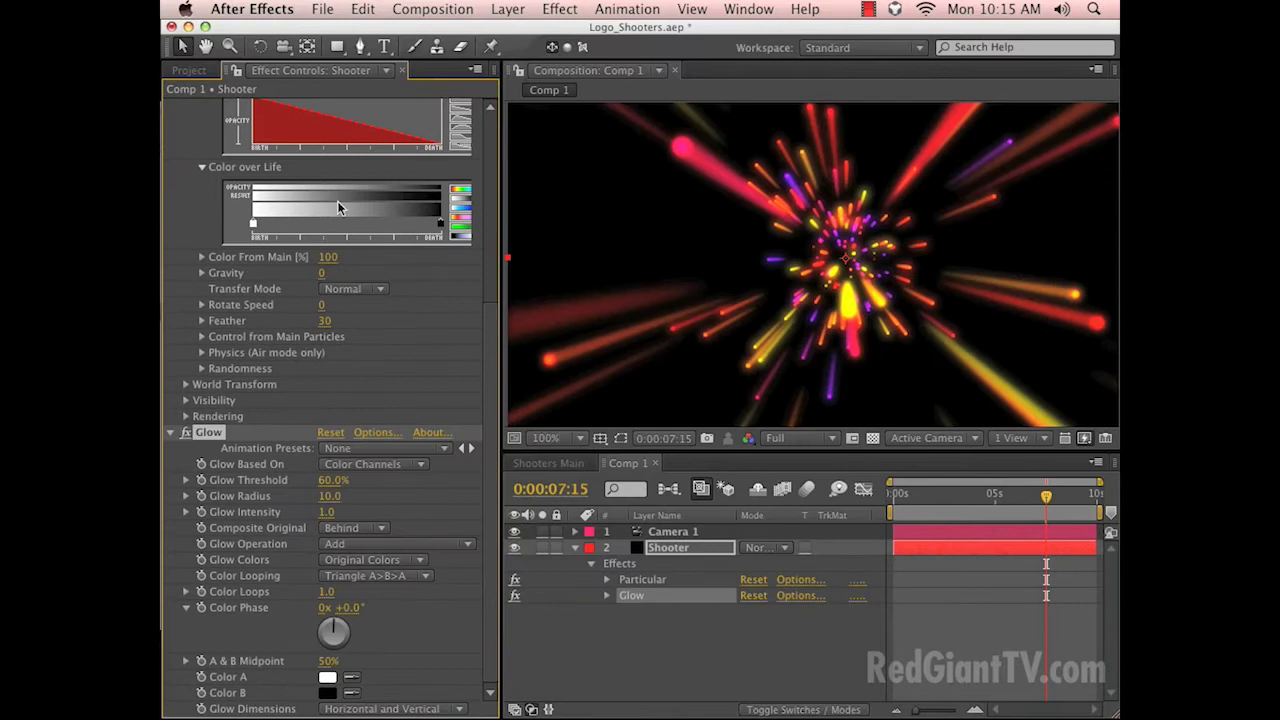
Collapse Particular and set the Glow effect's Threshold to 56.5%, Radius to 24.0 and Intensity to 1.6.
scroll(491, 337, up, 5)
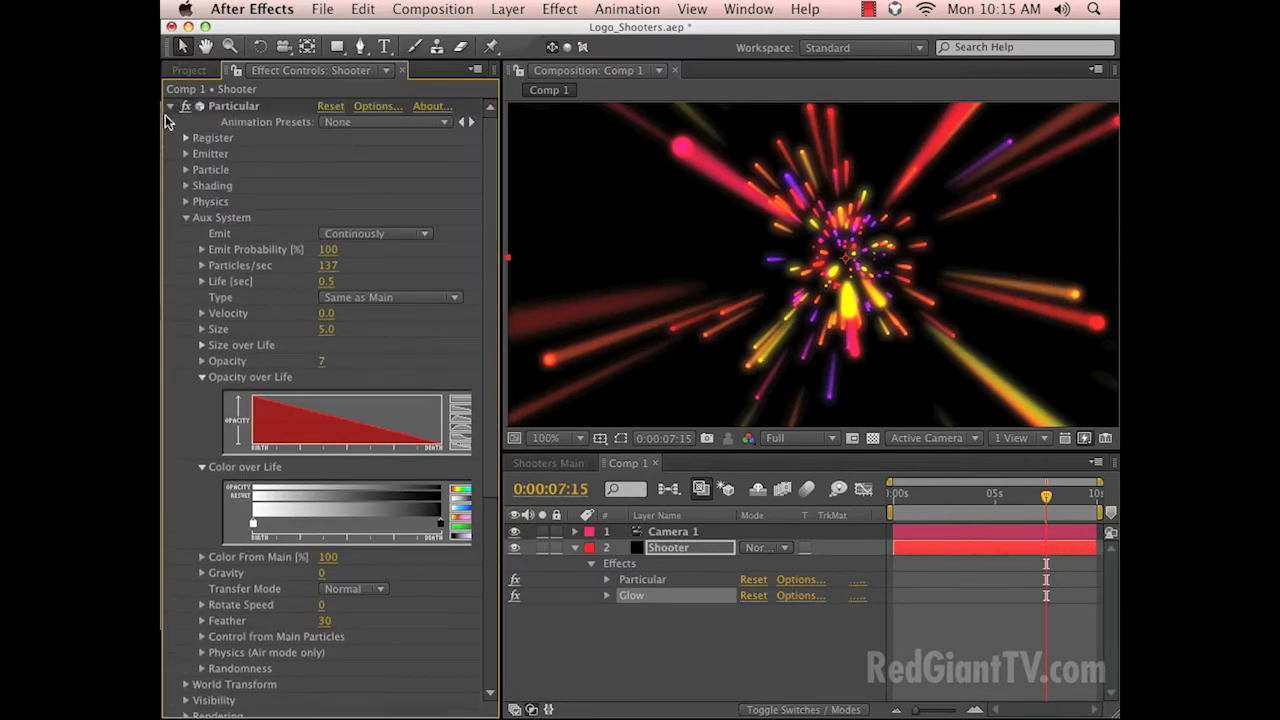
click(171, 106)
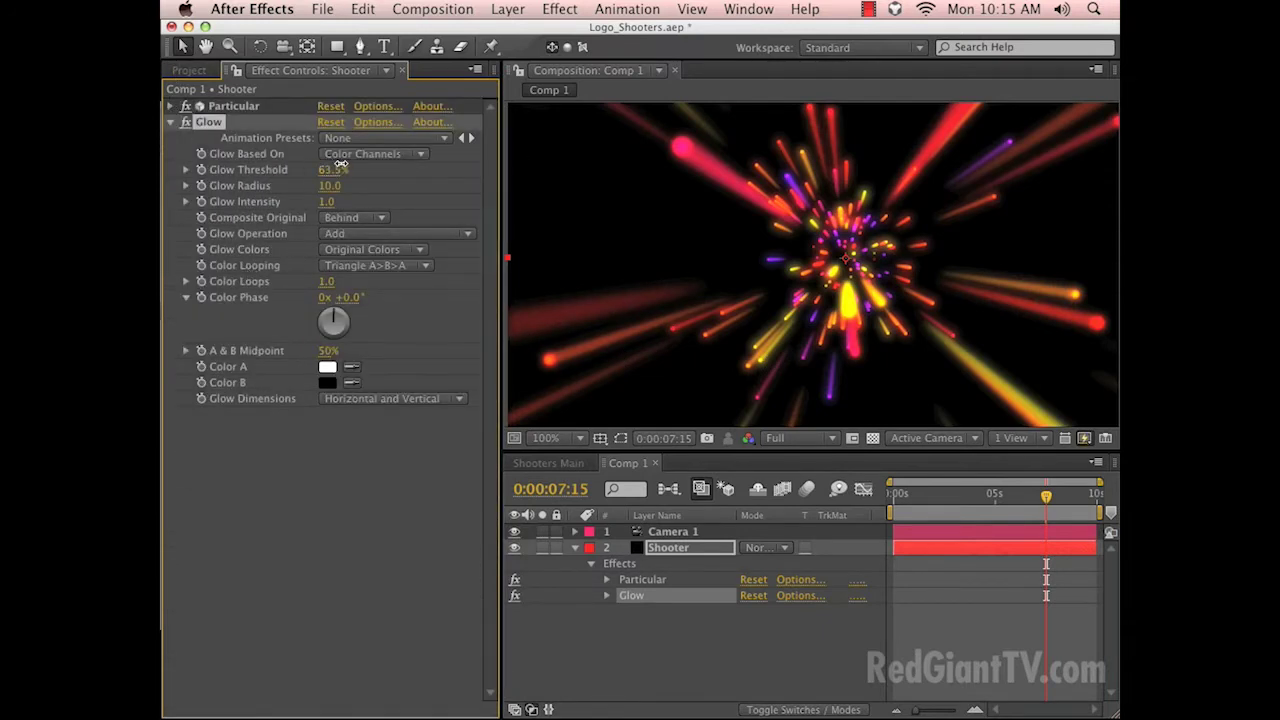
mouse_move(326, 170)
mouse_down()
mouse_move(315, 173)
mouse_move(347, 181)
mouse_up()
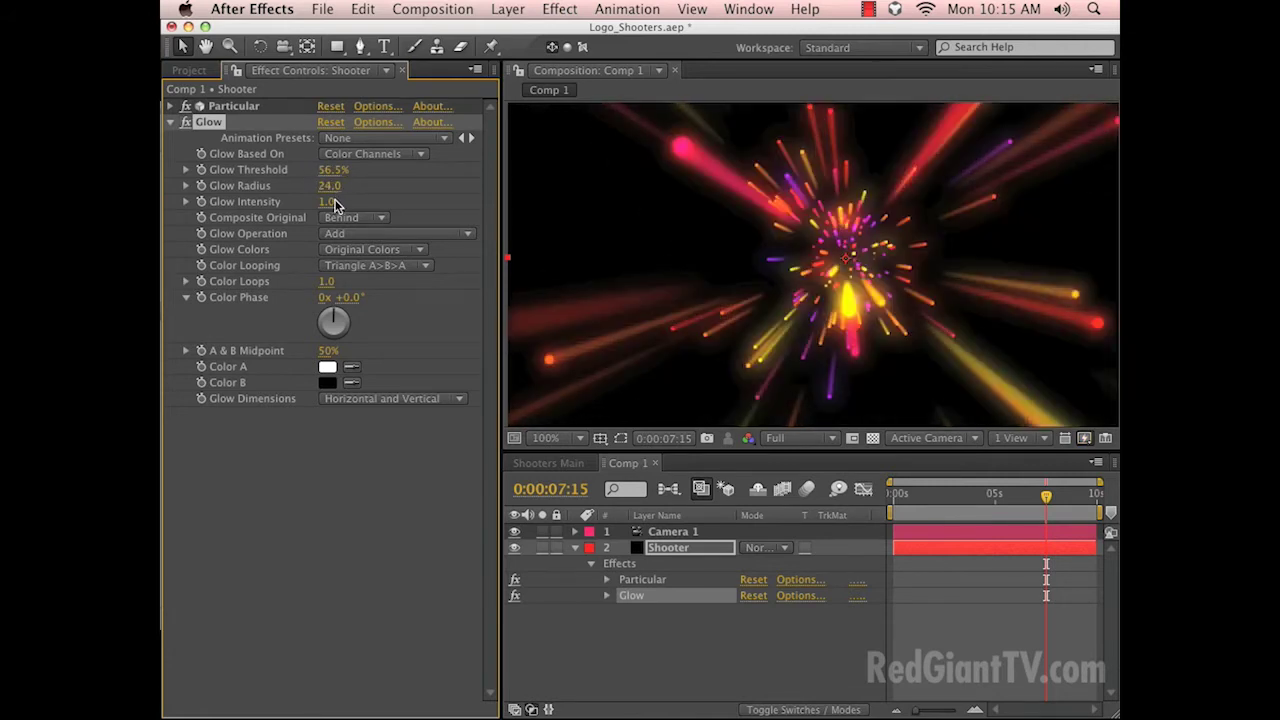
drag(325, 203, 313, 206)
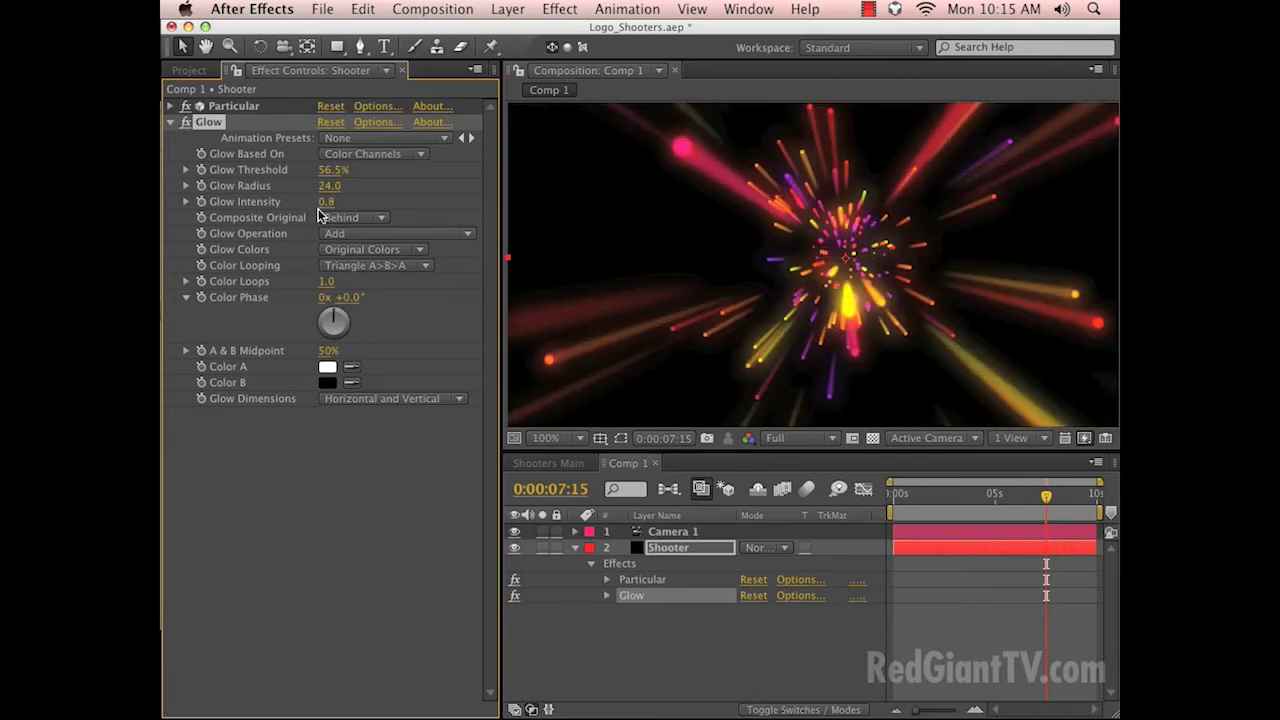
drag(327, 201, 412, 214)
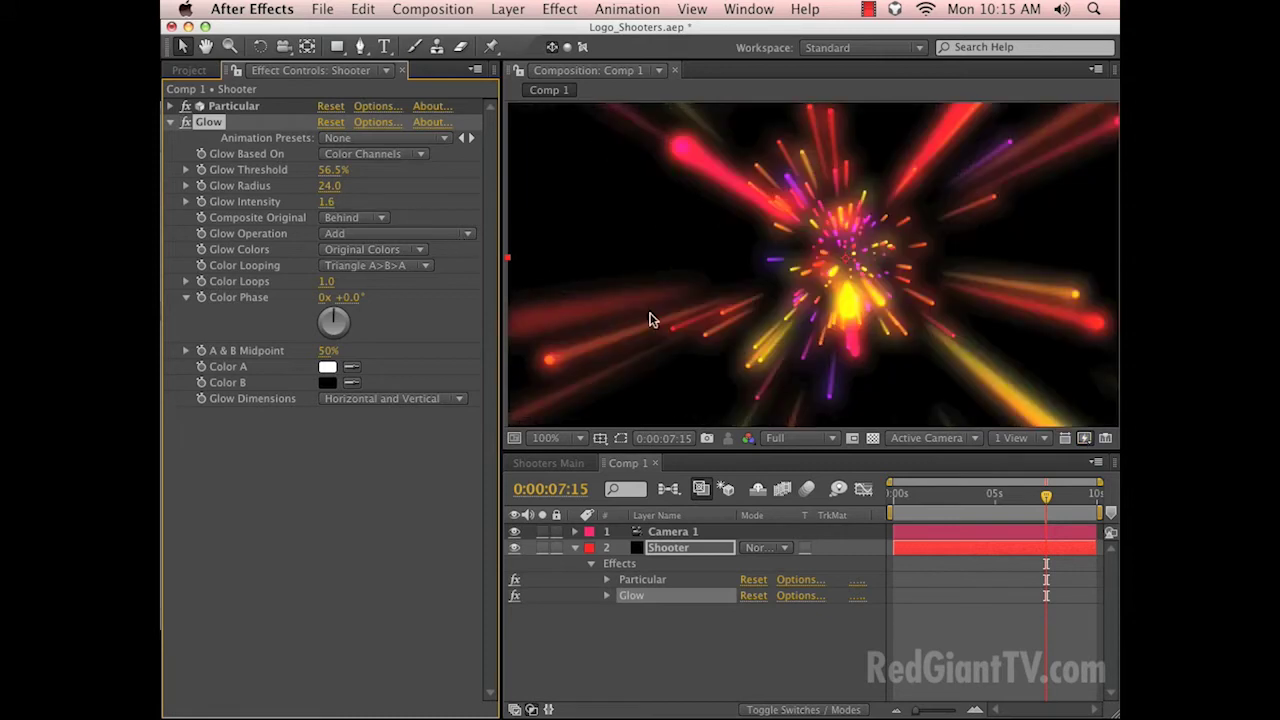
Set the Opacity in Particular's Aux System to 2 and preview the streaks from 0:00:07:15.
click(665, 578)
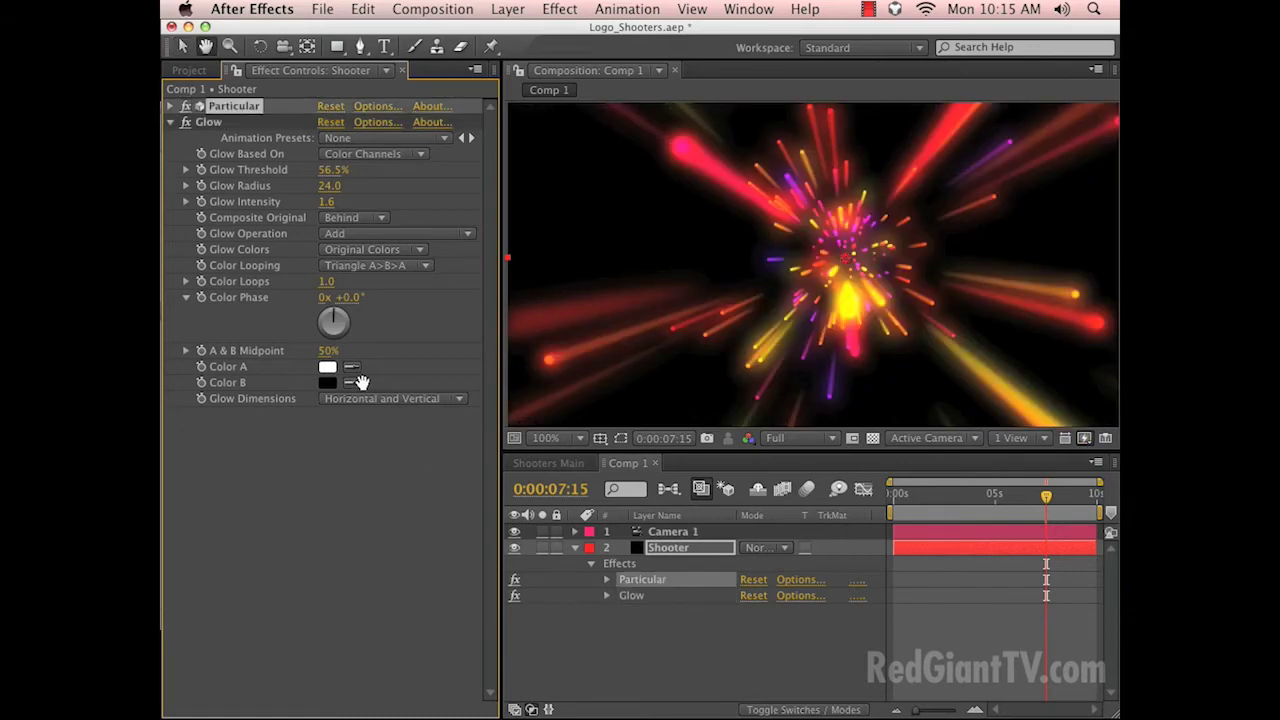
click(170, 106)
scroll(330, 300, down, 5)
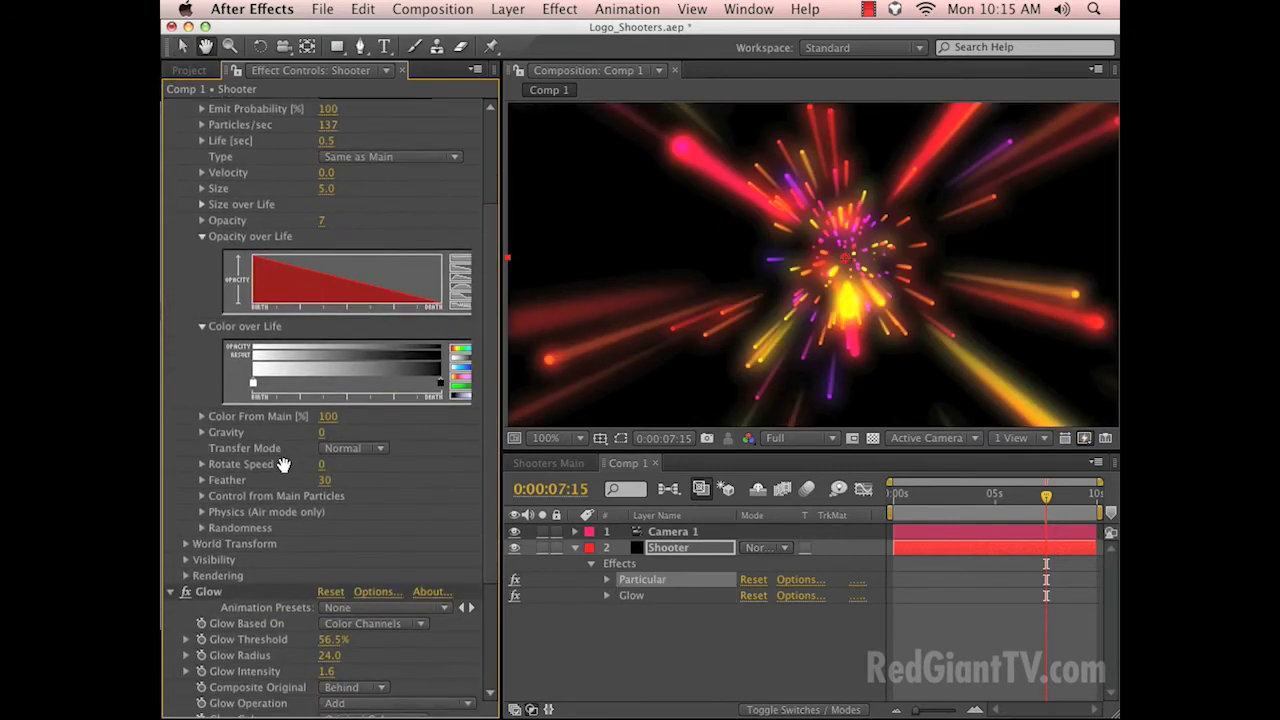
scroll(340, 220, down, 2)
click(322, 201)
text(2)
key(Return)
key(space)
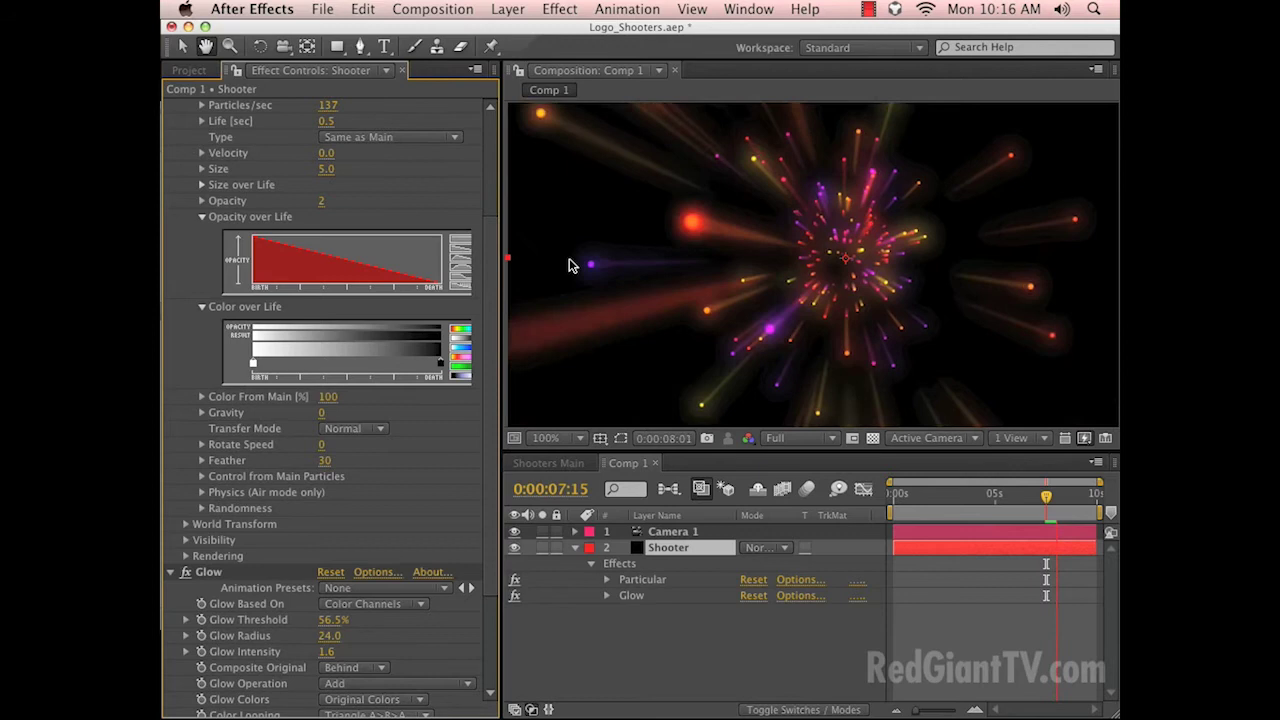
key(space)
Try an Aux System Opacity of 5, set it to 4 and check the streaks at about 0:00:02:20.
click(322, 201)
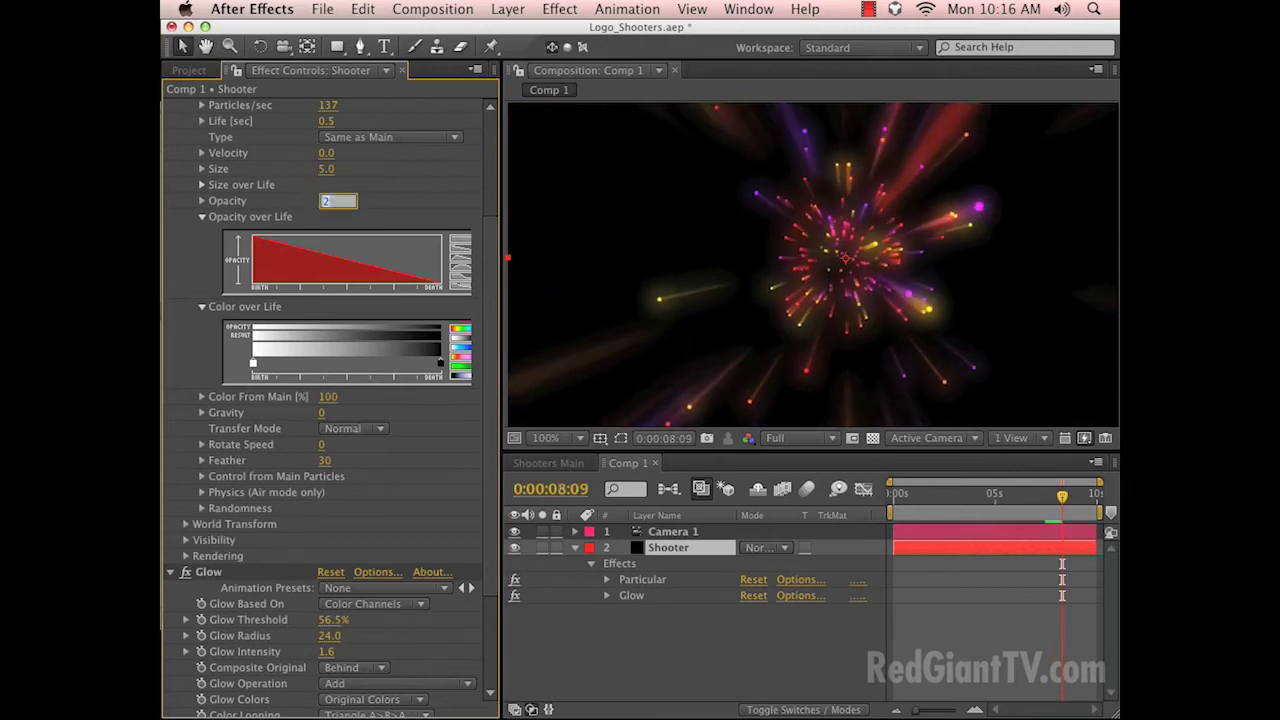
text(5)
key(Return)
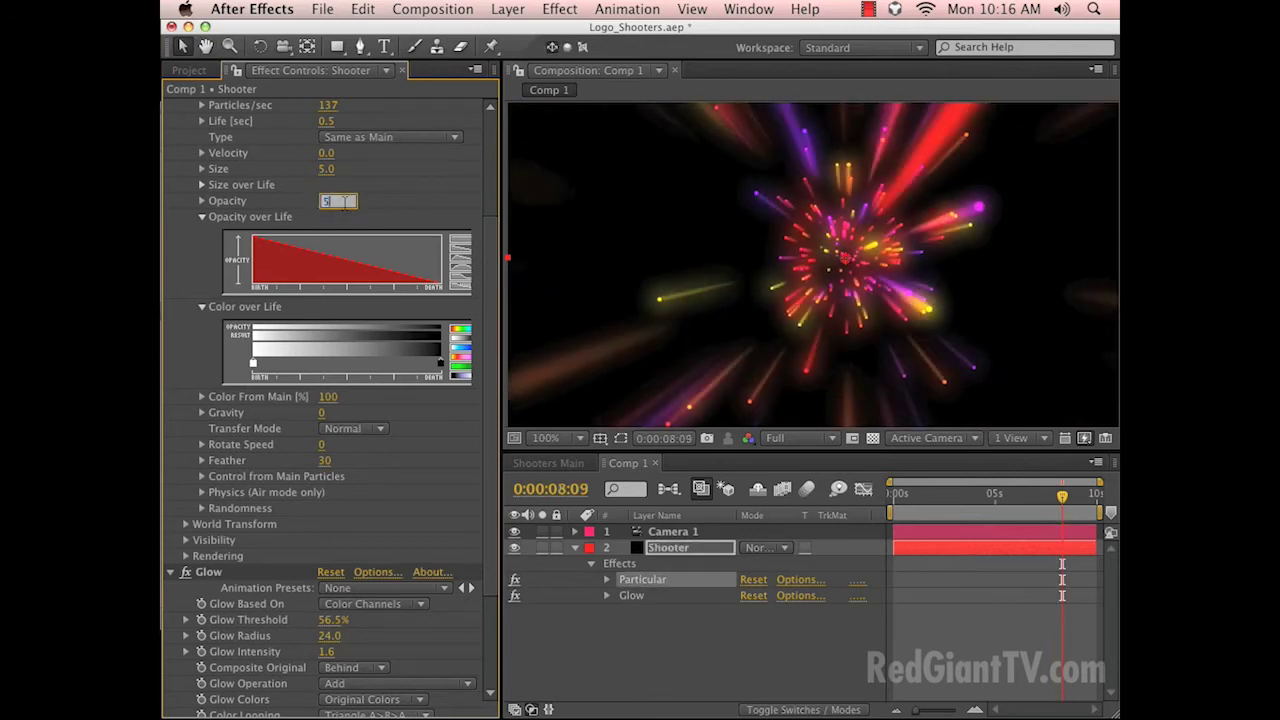
text(4)
key(Return)
click(948, 495)
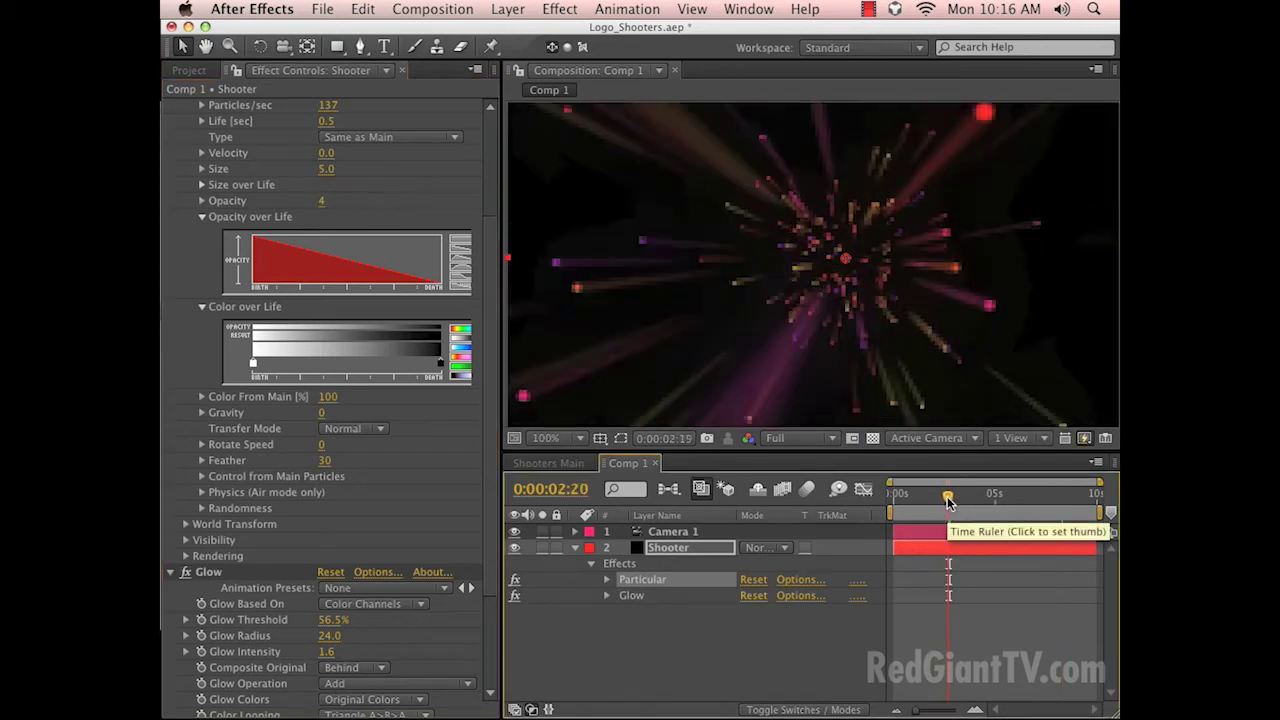
drag(948, 502, 951, 502)
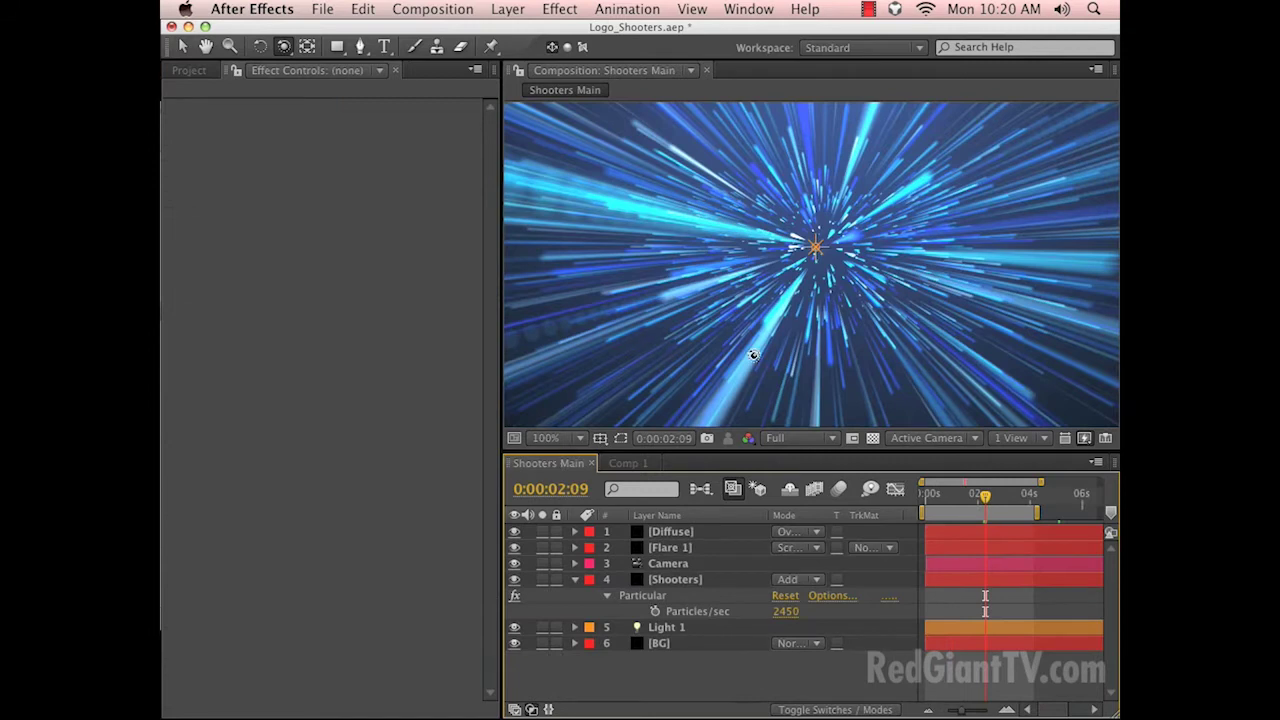
Orbit the streaks in the Shooters Main composition, and in CINEMA 4D scrub the RED GIANT logo animation back to frame 58 and forward to frame 90.
drag(753, 355, 808, 296)
click(622, 463)
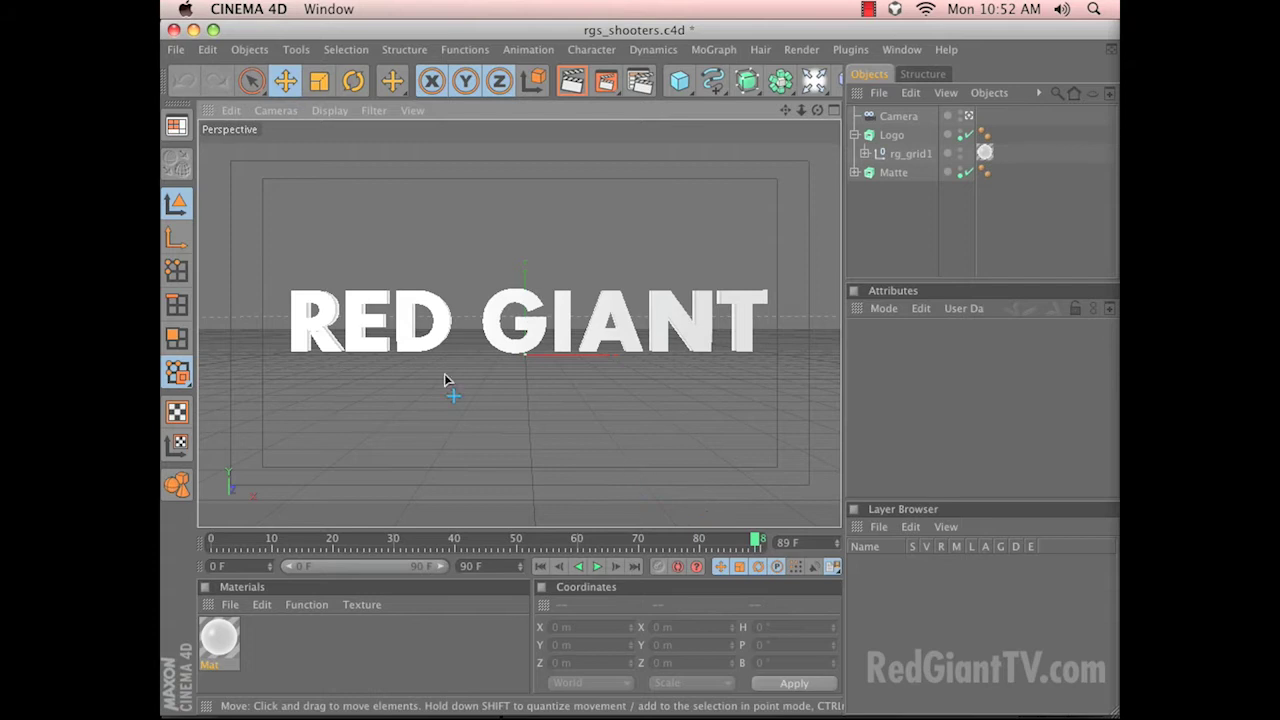
drag(755, 541, 567, 586)
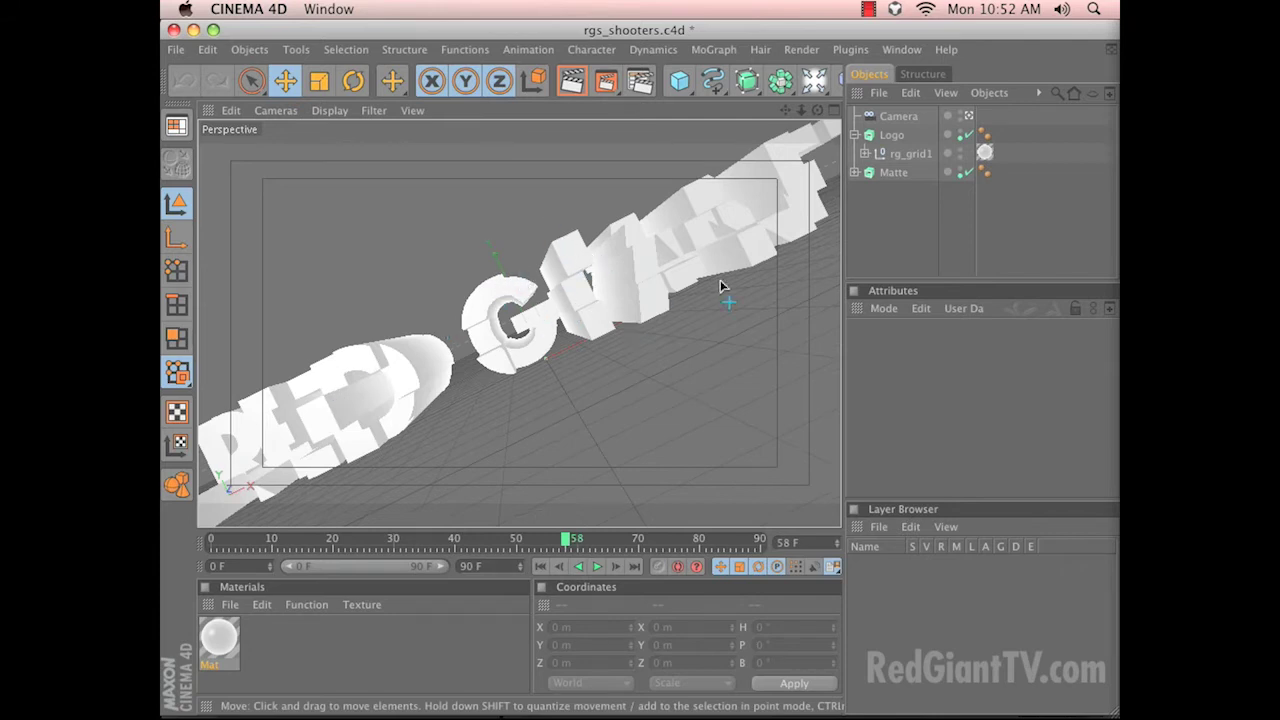
drag(720, 543, 868, 557)
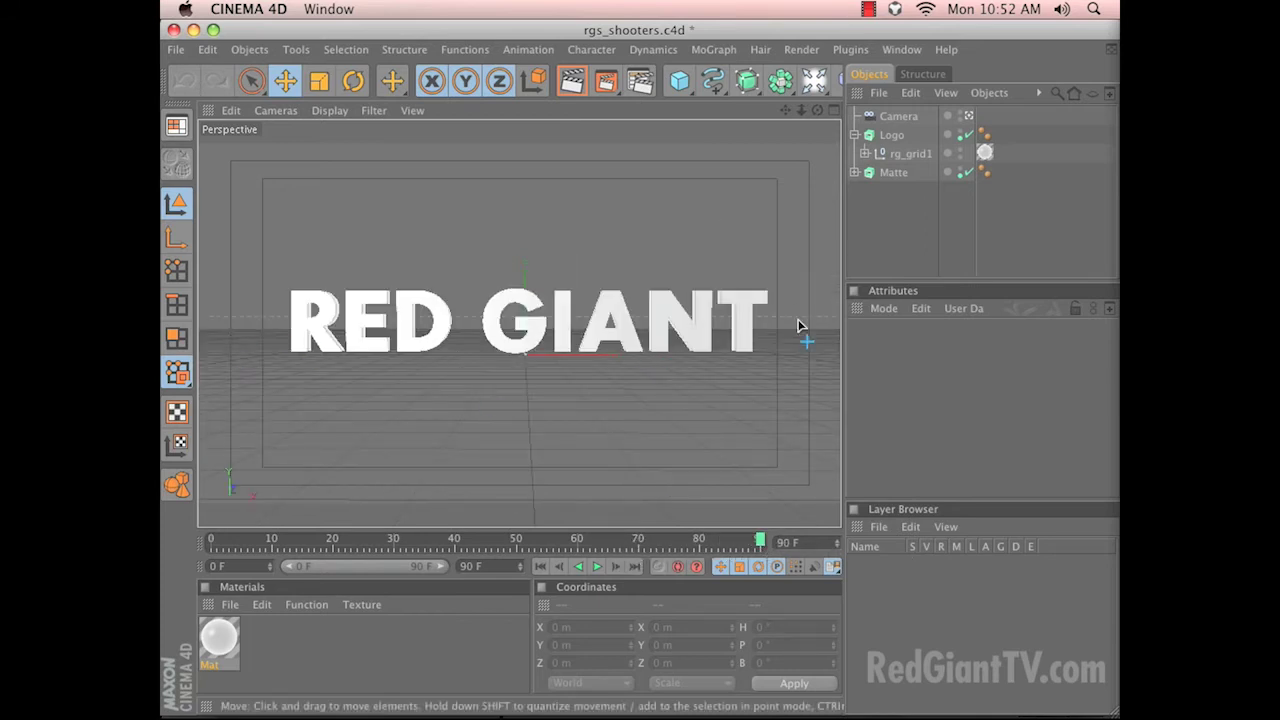
Switch to Illustrator and examine how the RED GIANT lettering lines up with the grid, checking the guide and grid options.
key(super+Tab)
click(515, 345)
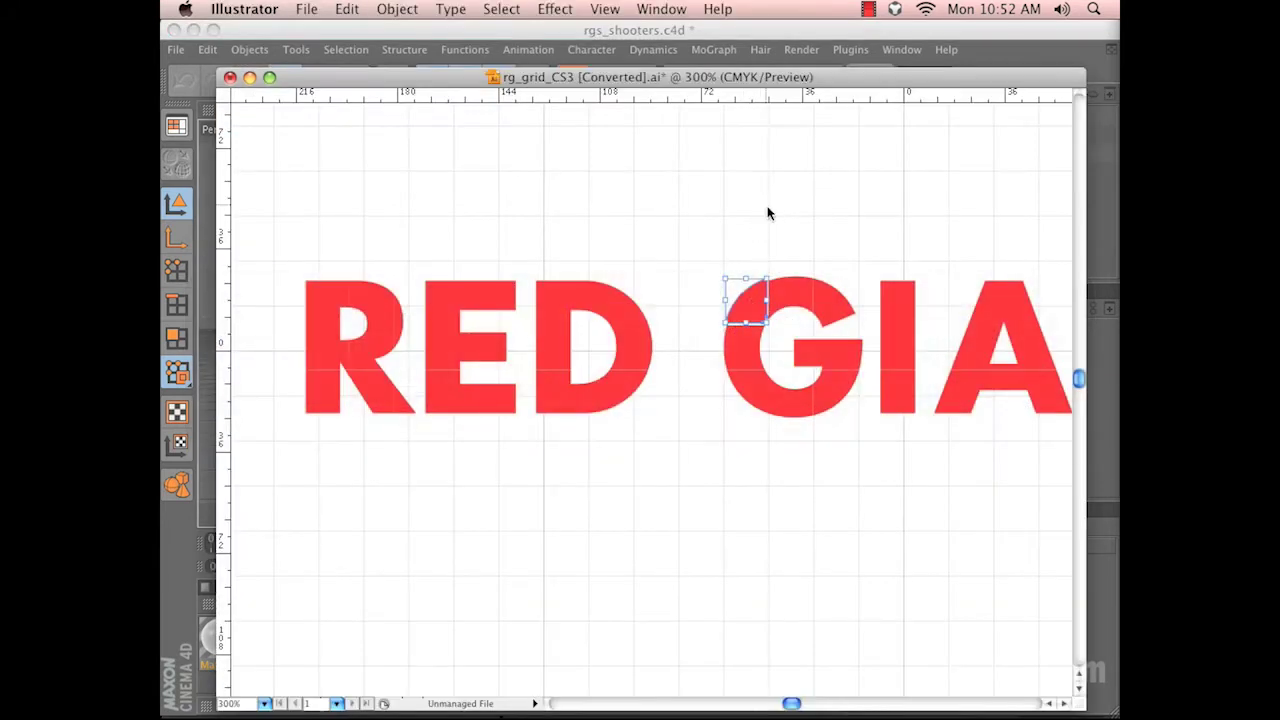
scroll(780, 212, right, 2)
scroll(787, 215, left, 5)
scroll(591, 203, right, 3)
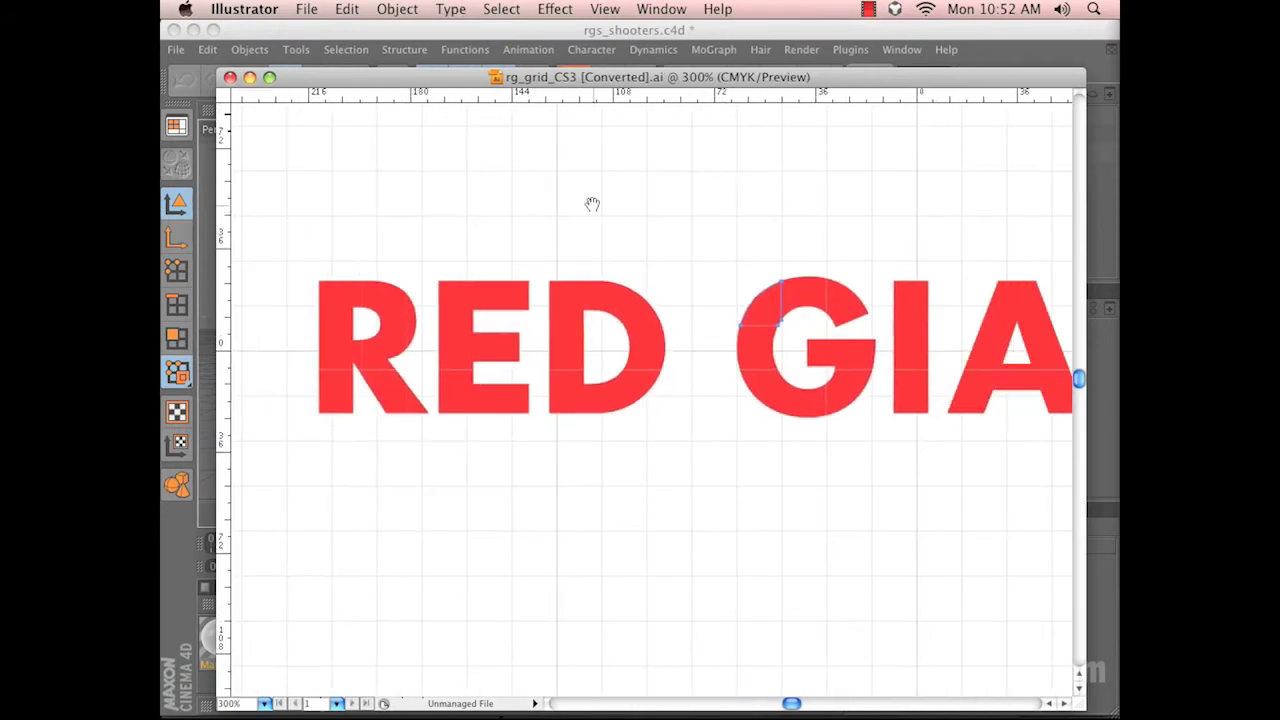
click(604, 9)
mouse_move(660, 543)
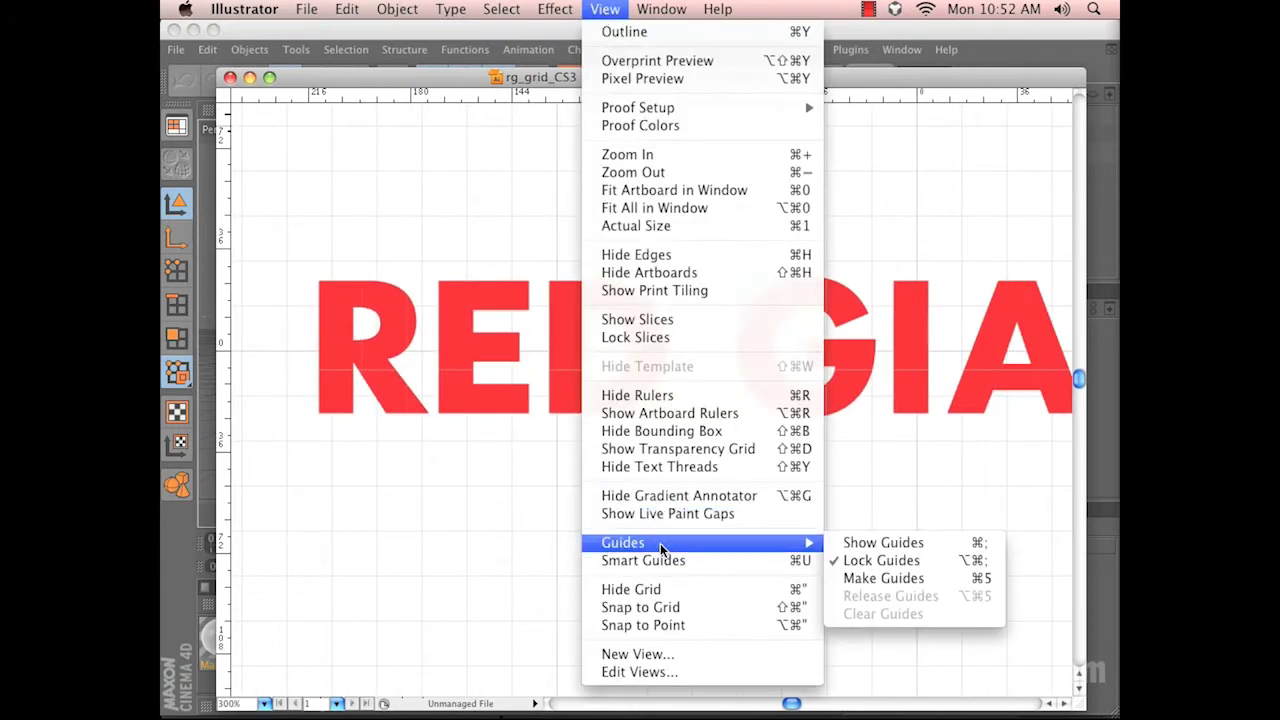
click(389, 589)
scroll(400, 300, left, 2)
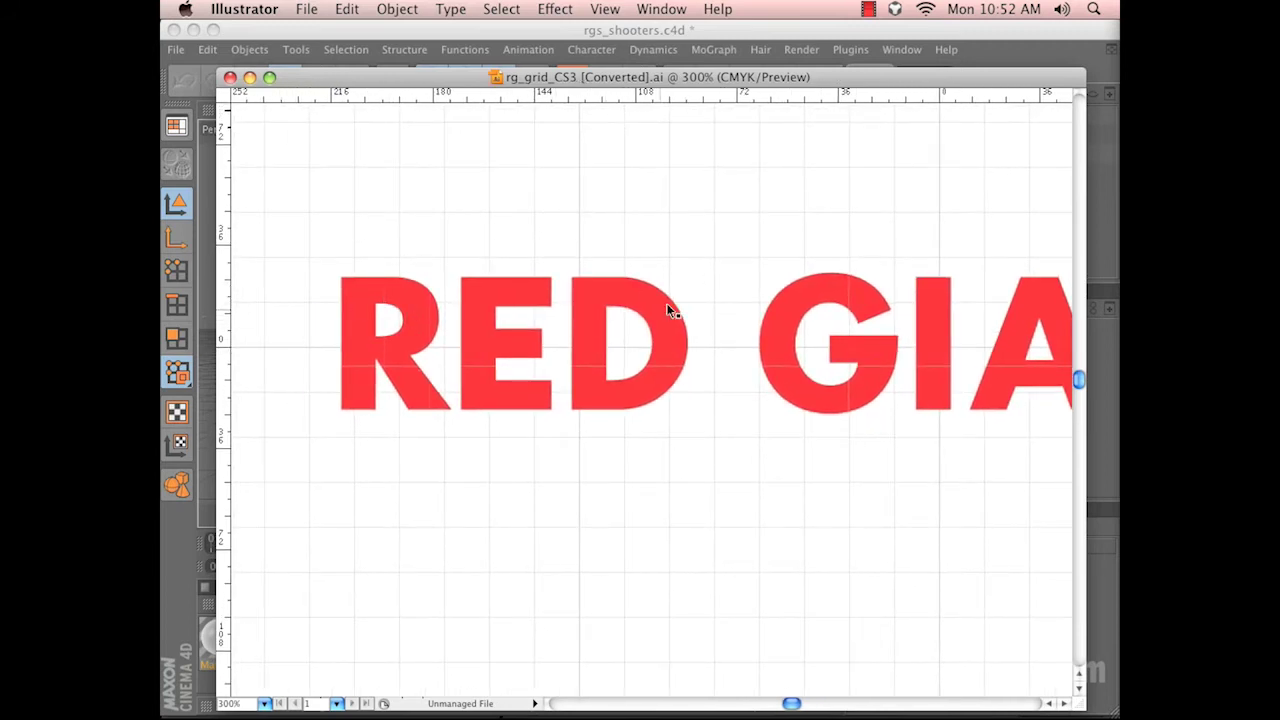
Try to nudge a cut piece of the letter D and undo the move.
drag(733, 243, 577, 479)
drag(584, 292, 591, 294)
key(a)
key(v)
key(a)
key(super+z)
key(v)
Select separate pieces of the letter I and inspect how the rest of the lettering is cut along the grid.
drag(667, 215, 447, 170)
click(708, 198)
click(719, 352)
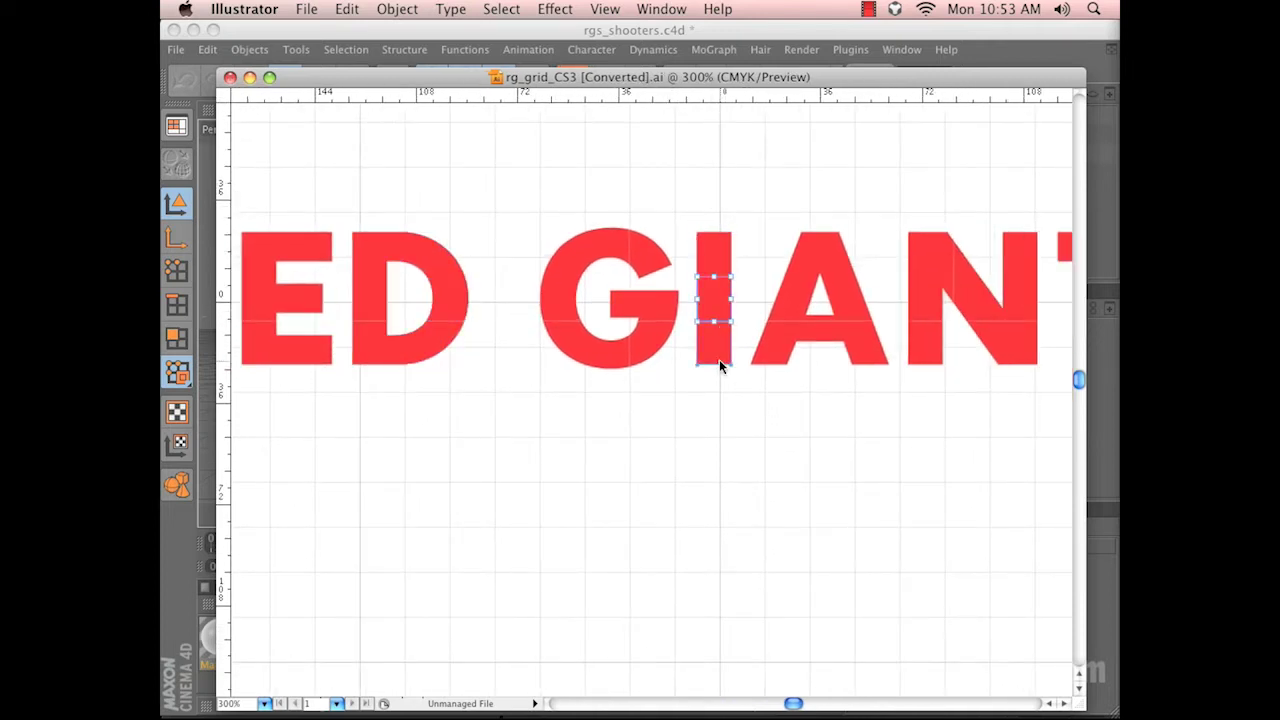
scroll(720, 300, right, 5)
click(883, 285)
click(893, 345)
drag(552, 334, 957, 331)
drag(908, 383, 778, 377)
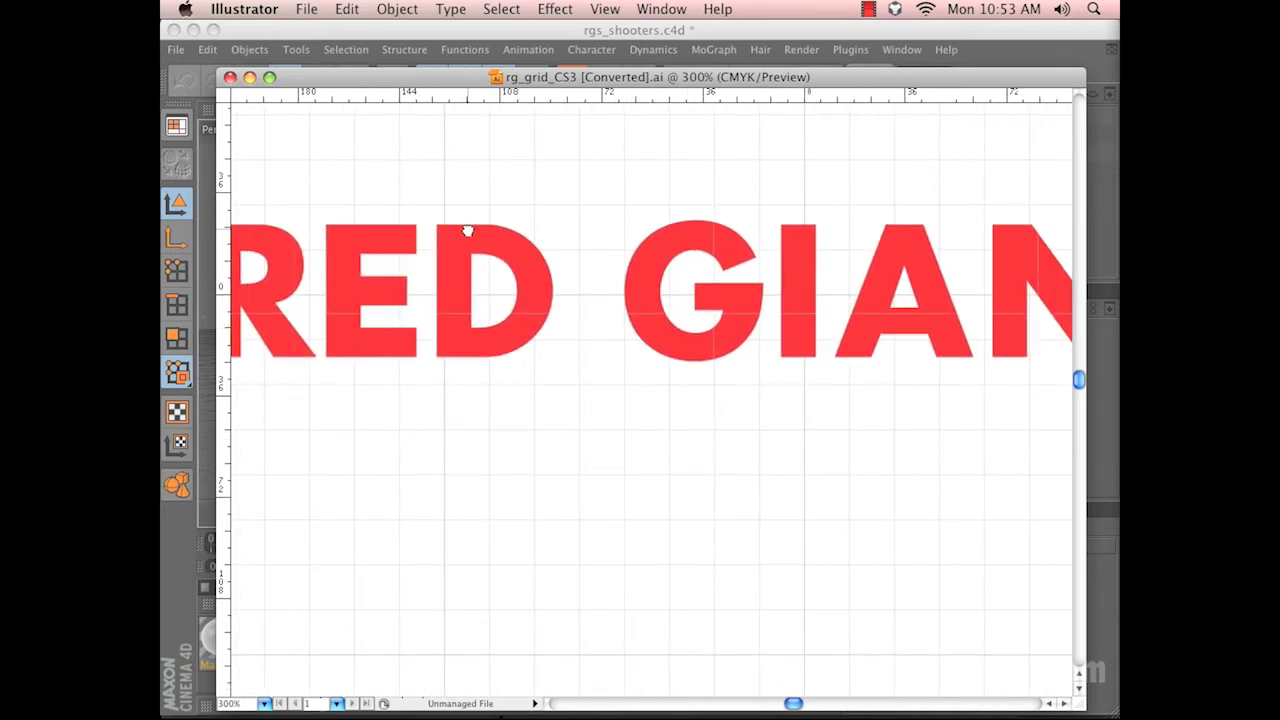
Show the tool panels, locate the Knife tool and draw a red test rectangle above the RED lettering.
key(Tab)
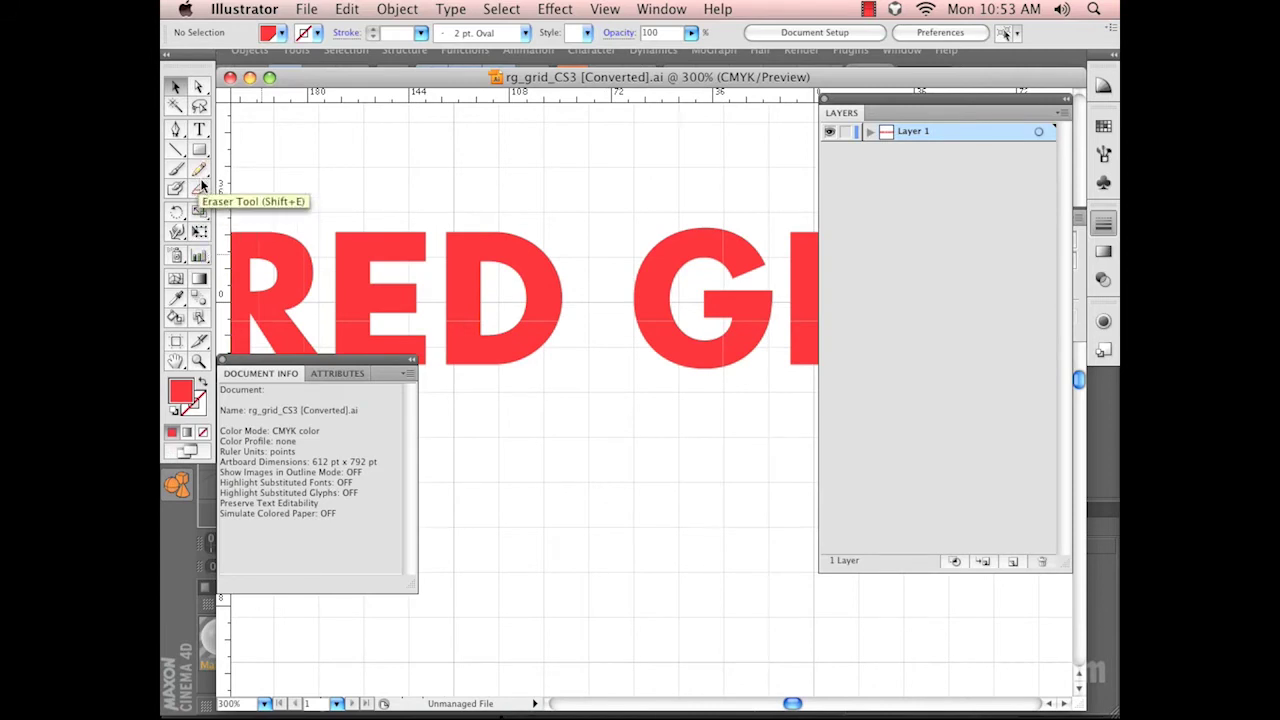
click(201, 198)
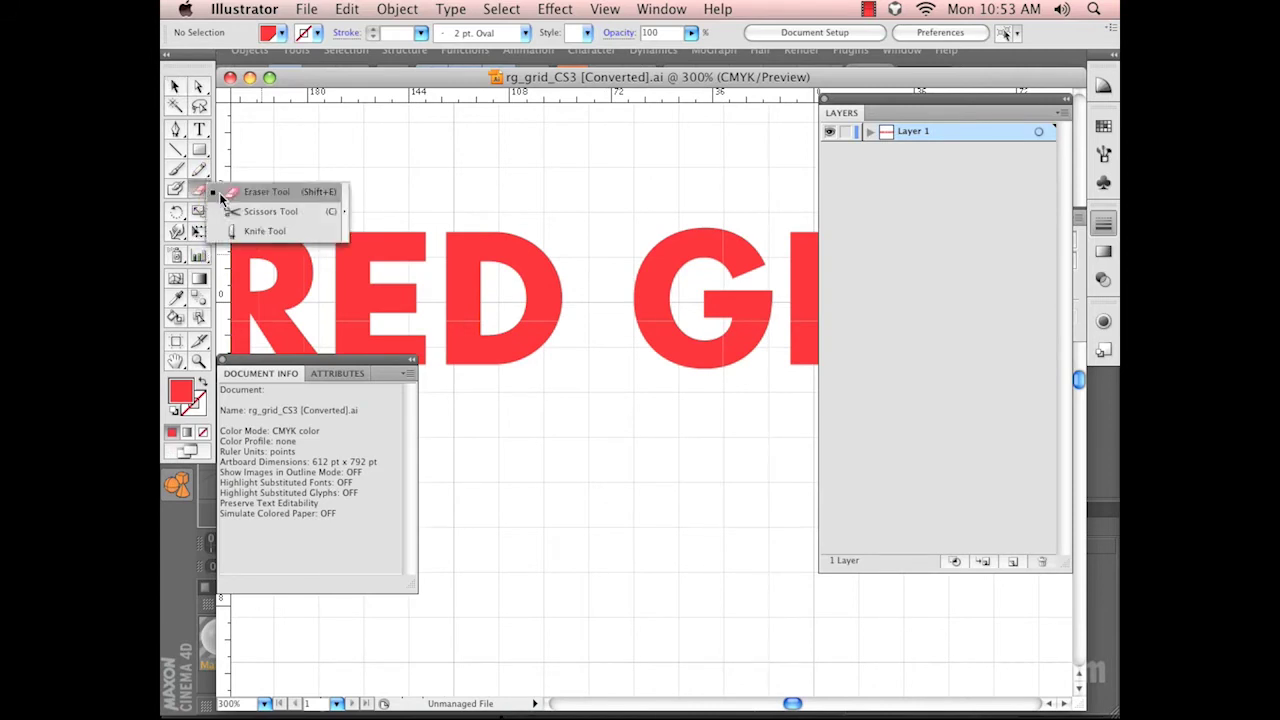
click(262, 231)
scroll(530, 194, left, 3)
scroll(530, 194, up, 1)
click(200, 150)
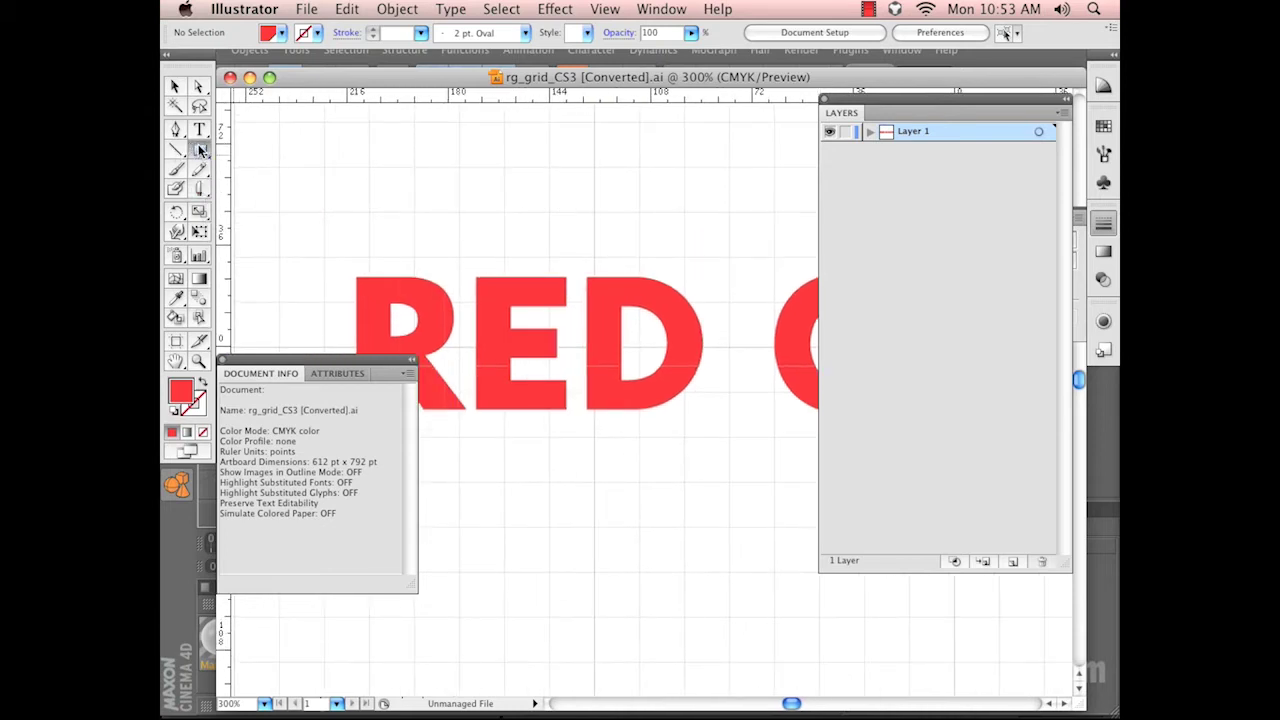
drag(427, 132, 586, 216)
Try freehand Knife tool cuts across the test rectangle, undoing them after each attempt.
click(199, 189)
mouse_move(372, 190)
mouse_down()
mouse_move(509, 129)
mouse_move(557, 157)
mouse_move(505, 235)
mouse_up()
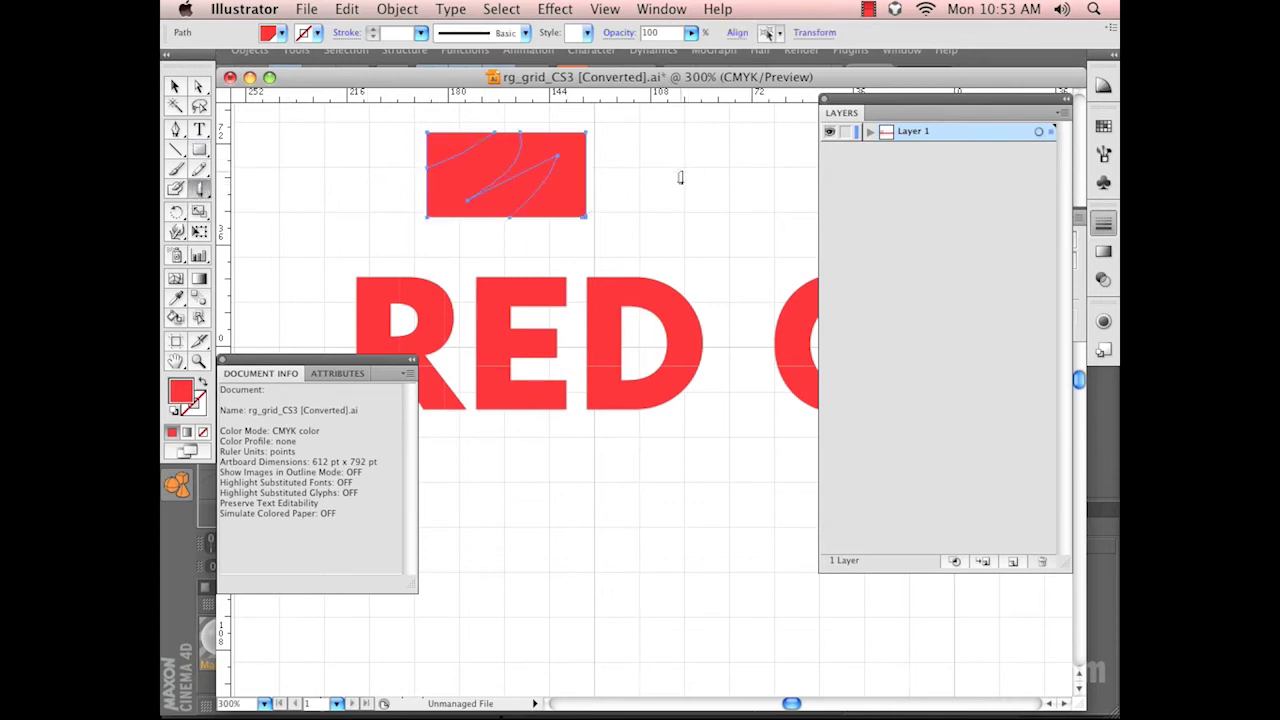
key(super+z)
mouse_move(406, 168)
mouse_down()
mouse_move(503, 174)
mouse_move(694, 223)
mouse_move(586, 200)
mouse_up()
drag(406, 168, 543, 170)
key(super+z)
drag(404, 191, 660, 200)
key(super+z)
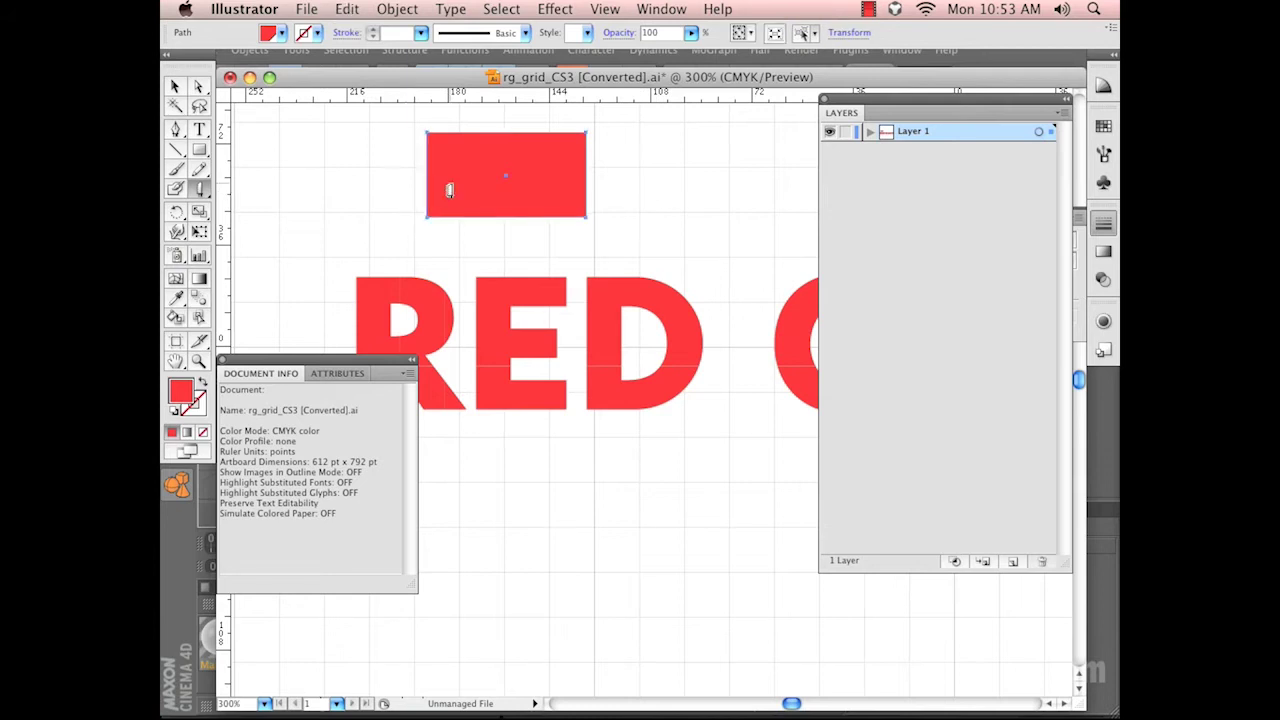
Slice the test rectangle with one horizontal and two vertical straight Knife cuts, then undo and delete the rectangle.
drag(417, 167, 668, 148)
drag(418, 164, 706, 178)
drag(508, 122, 507, 245)
drag(558, 136, 556, 240)
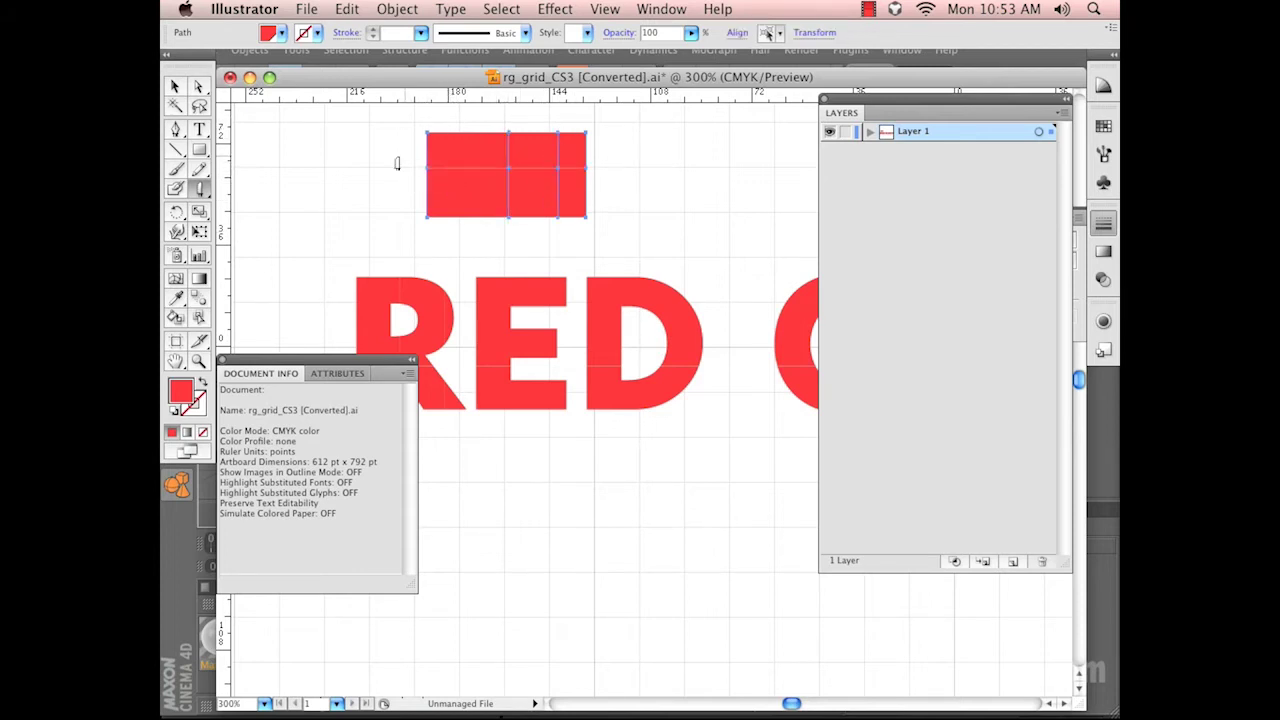
key(super+z)
key(Delete)
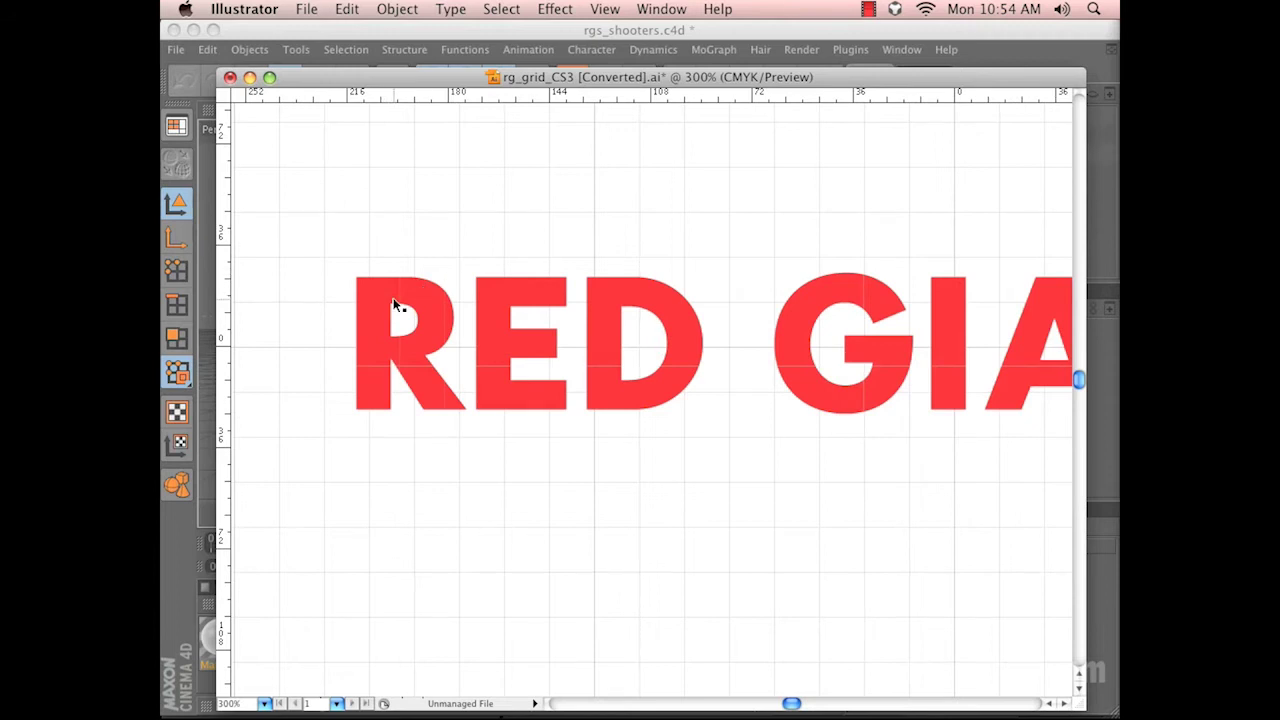
Switch to CINEMA 4D and create a new empty scene.
scroll(423, 277, down, 1)
scroll(423, 277, right, 1)
click(367, 291)
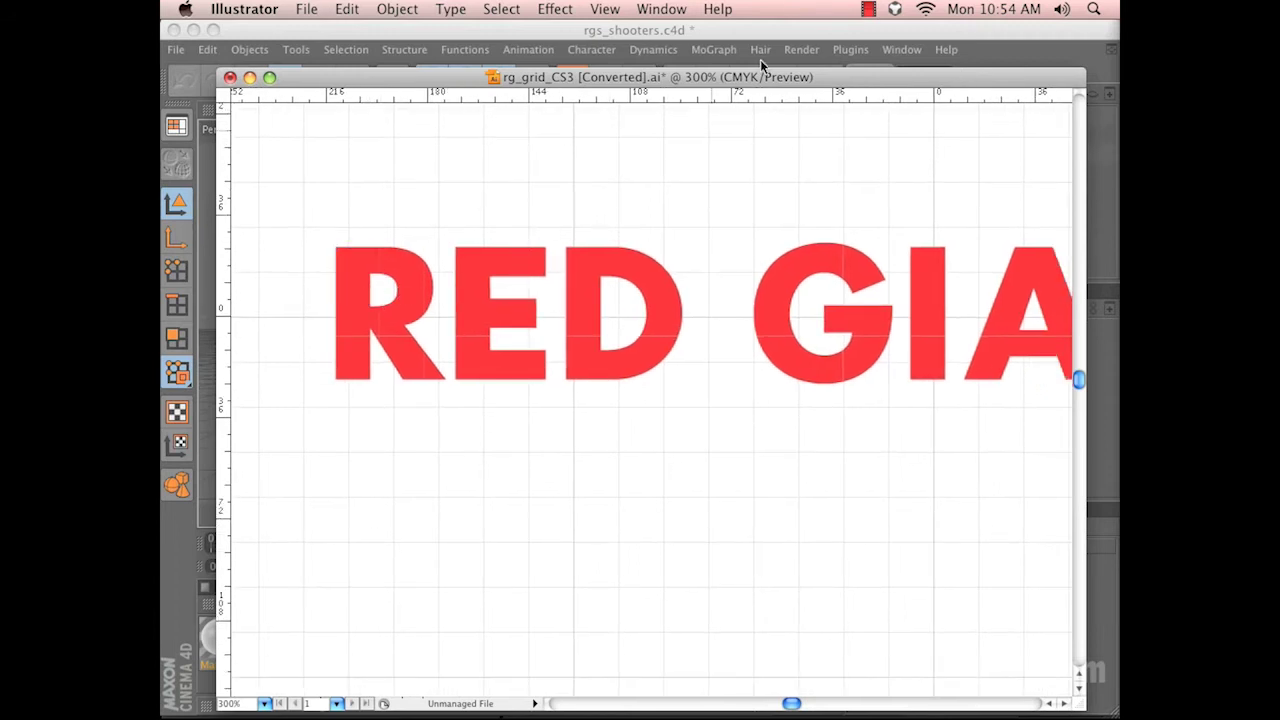
click(760, 59)
key(super+n)
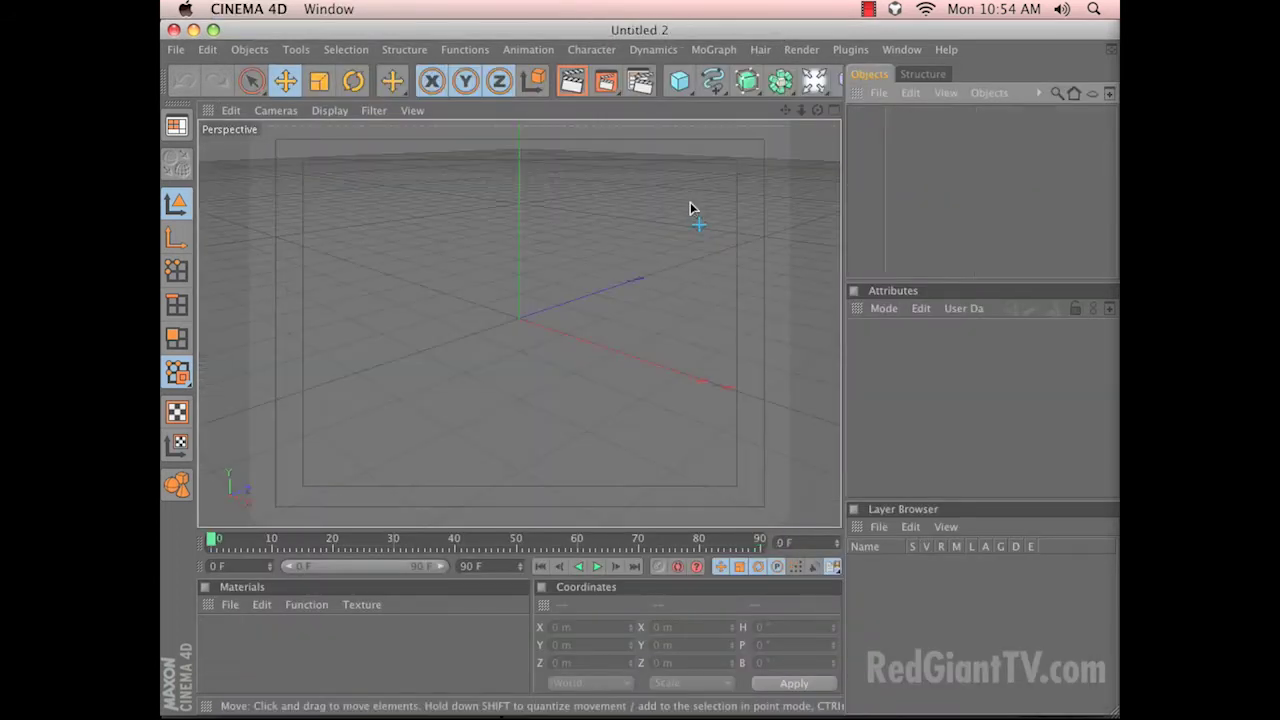
drag(431, 294, 632, 310)
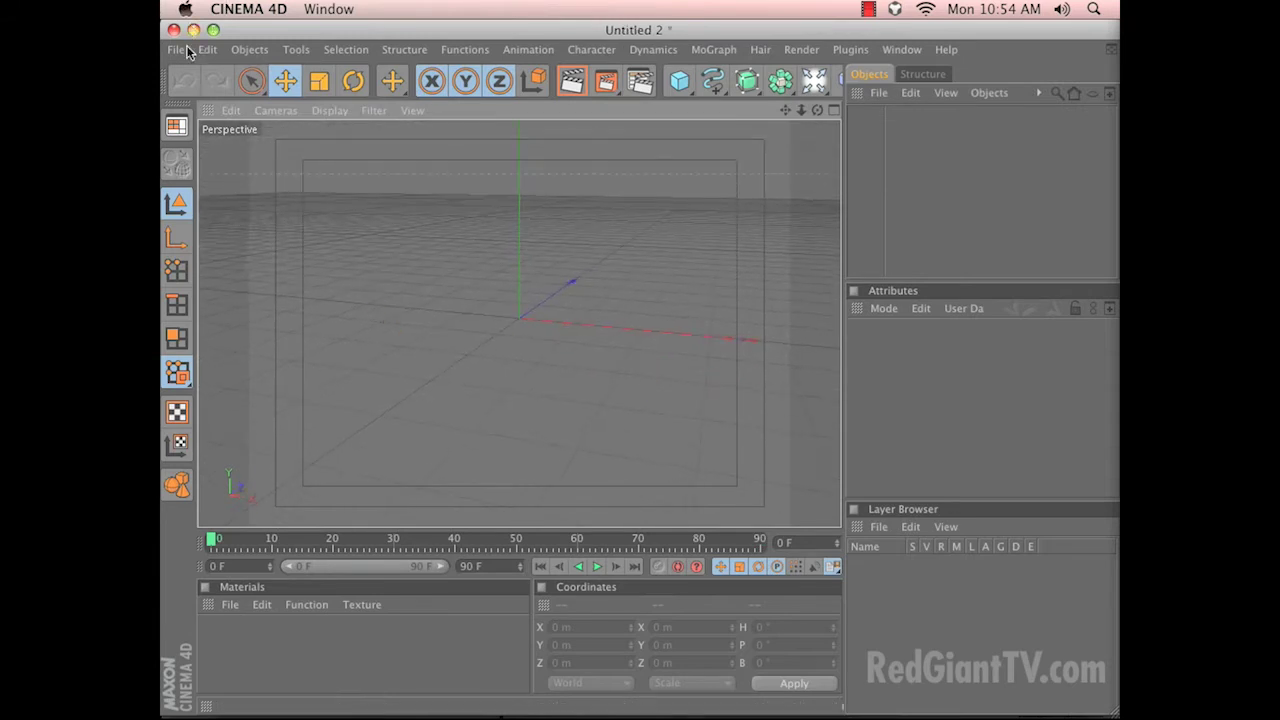
Merge the rg_grid_CS3 Illustrator artwork into the new scene as splines.
click(175, 49)
click(252, 129)
click(493, 164)
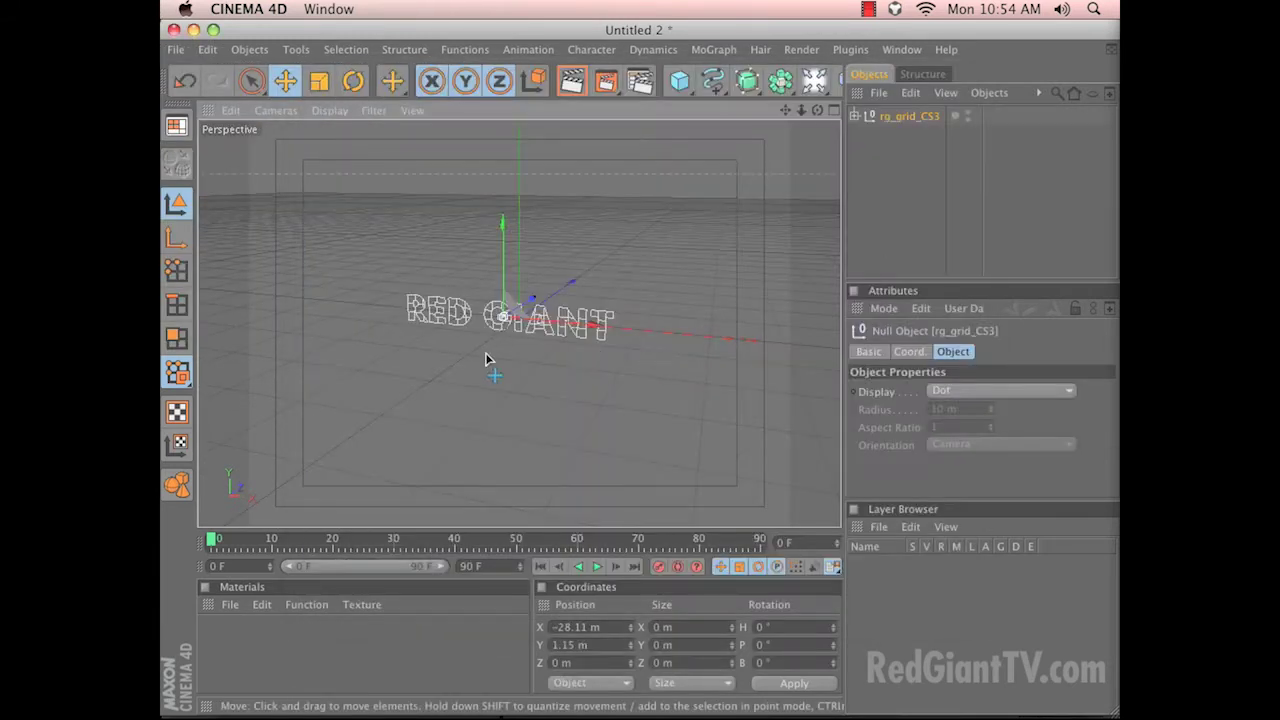
drag(527, 363, 687, 327)
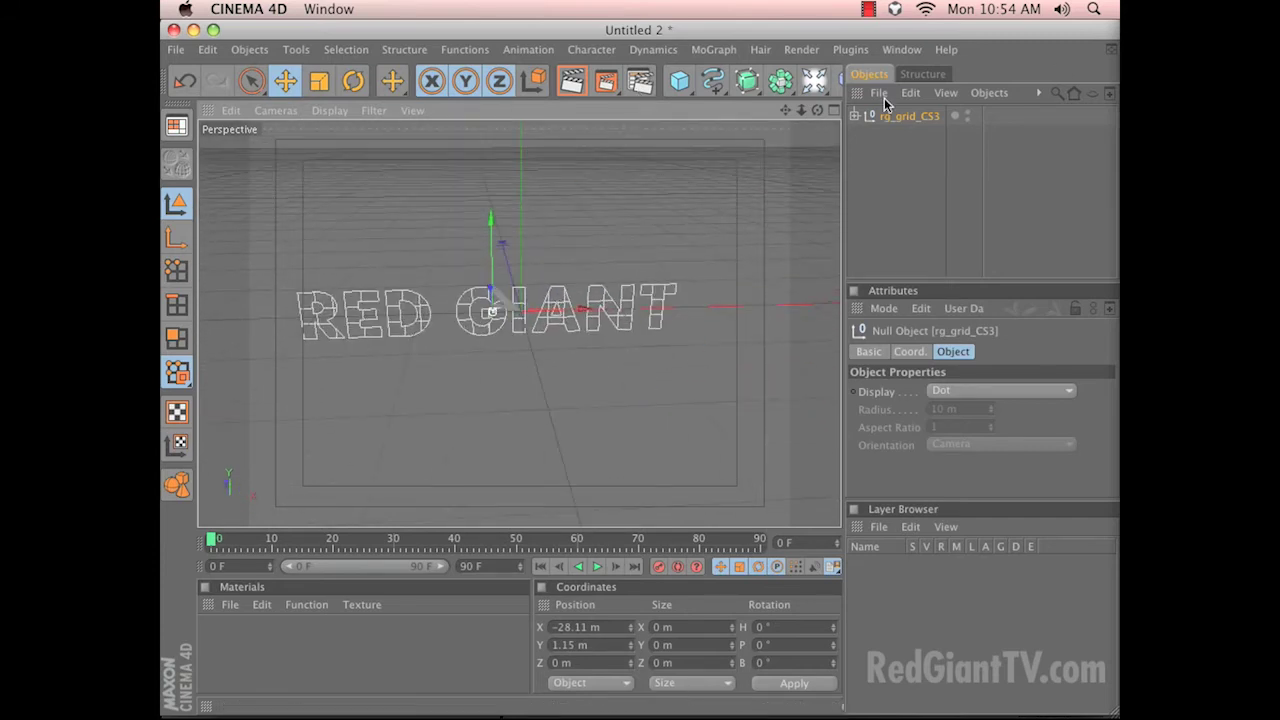
Add a camera to the scene and look through it.
click(822, 85)
click(738, 131)
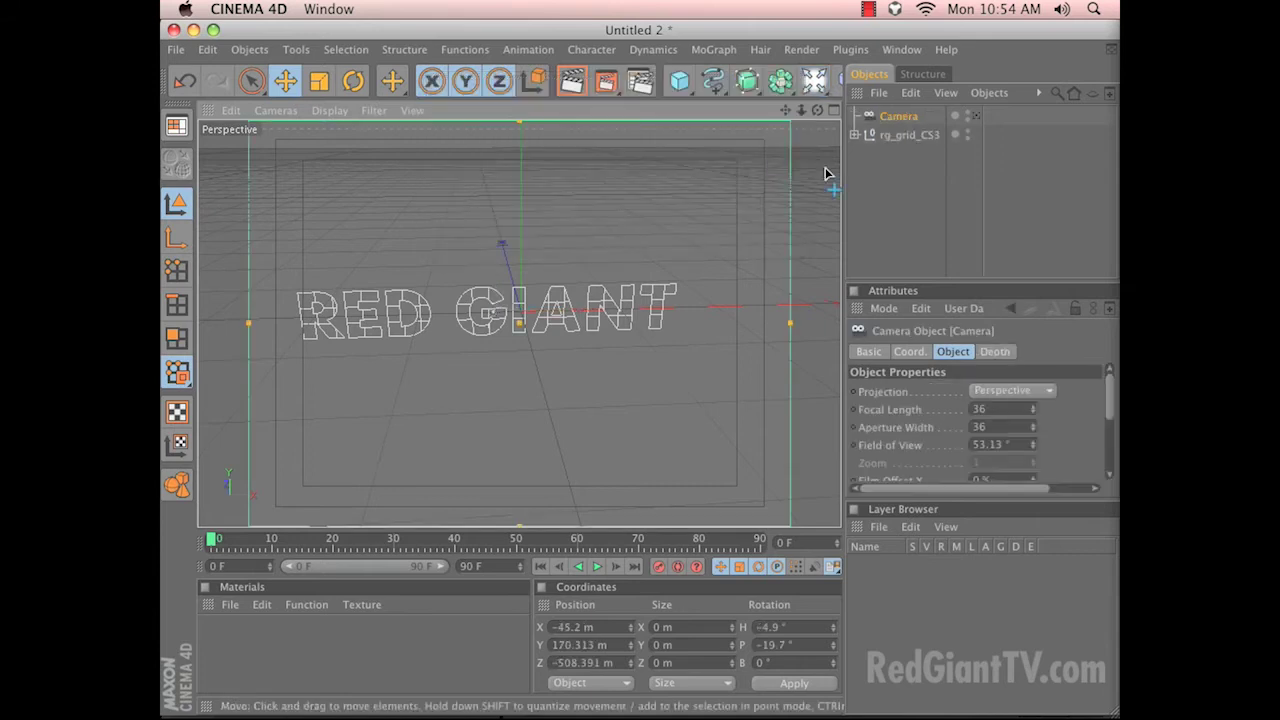
click(975, 116)
Frame the rg_grid_CS3 splines from the front in the camera view, with the whole lettering centred inside the safe frame.
click(910, 136)
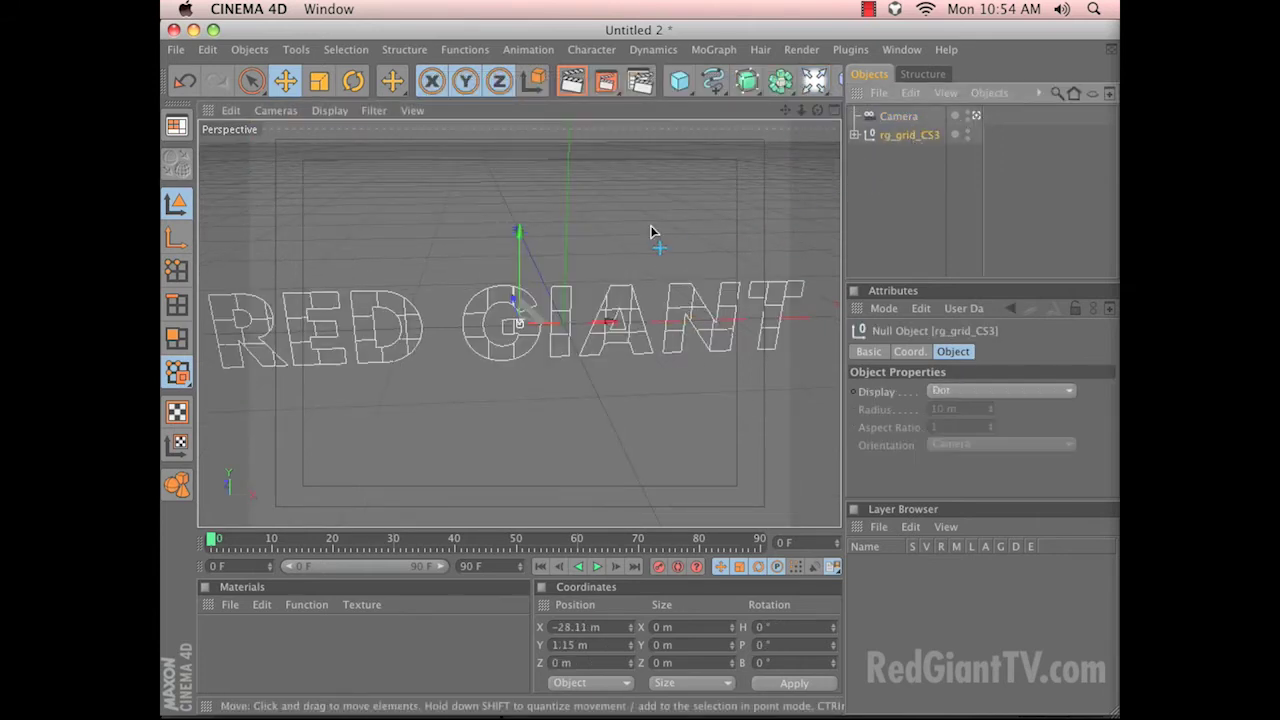
scroll(676, 343, down, 5)
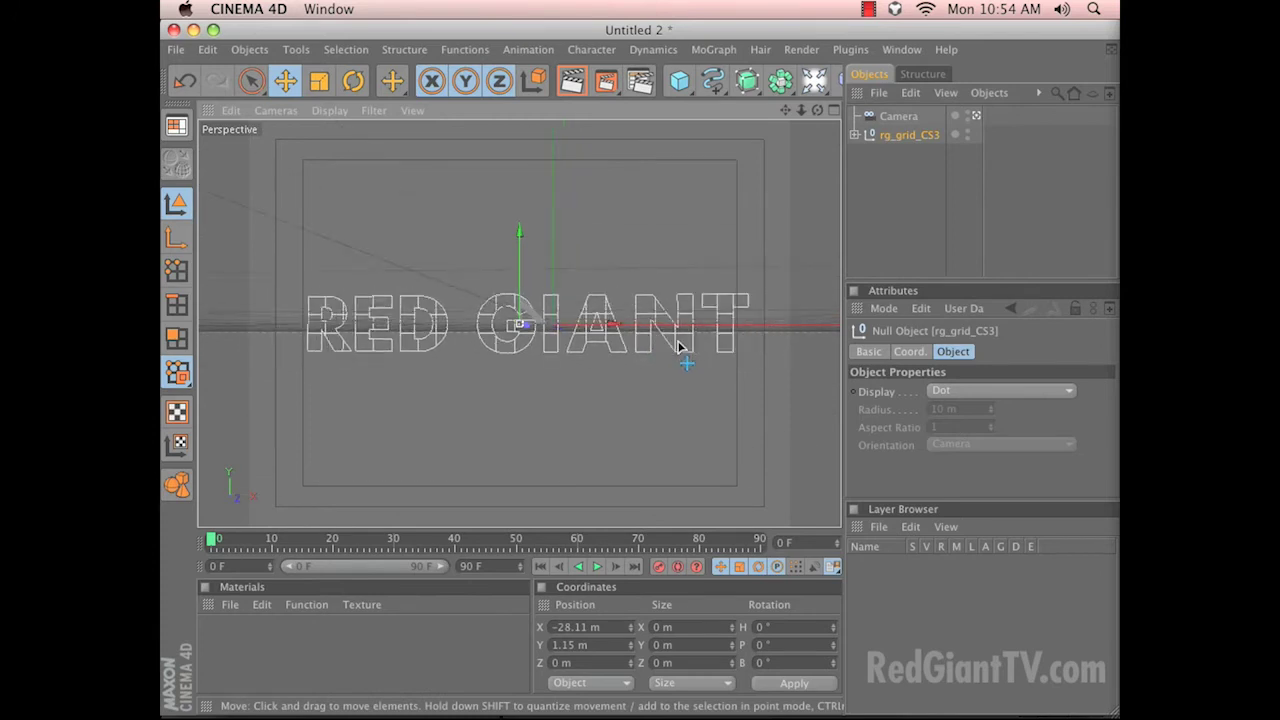
drag(674, 350, 643, 363)
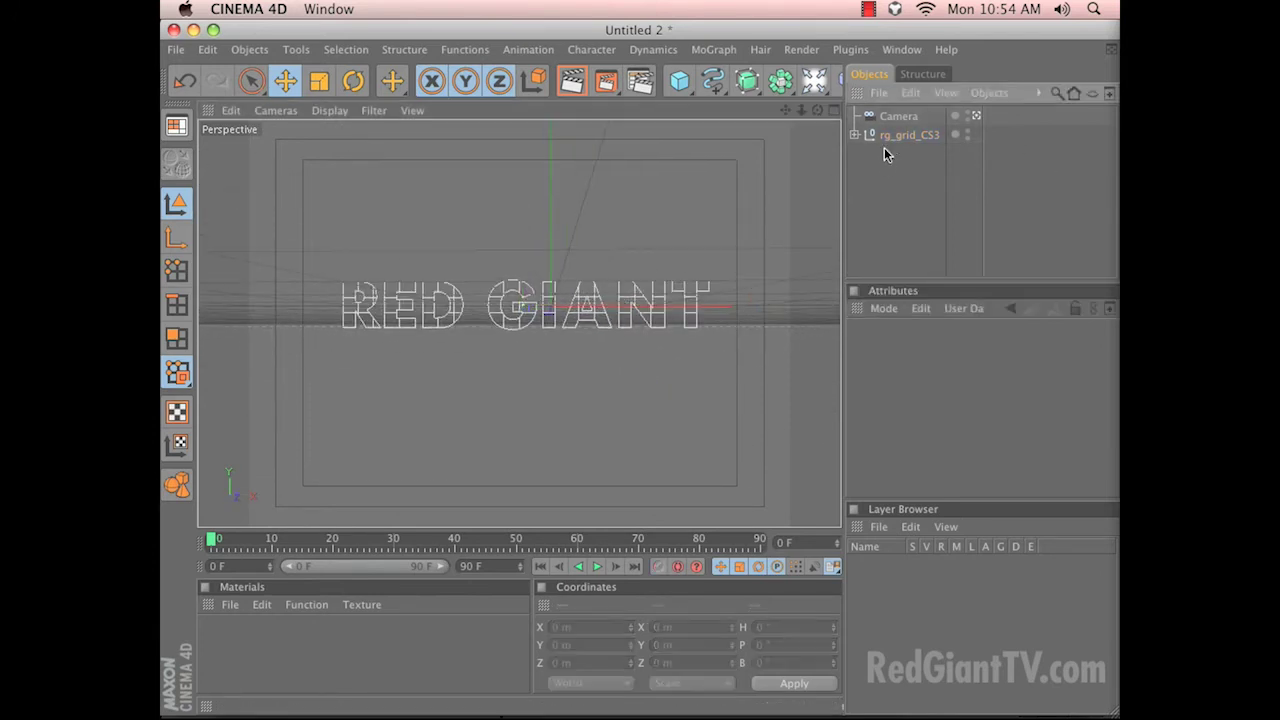
key(o)
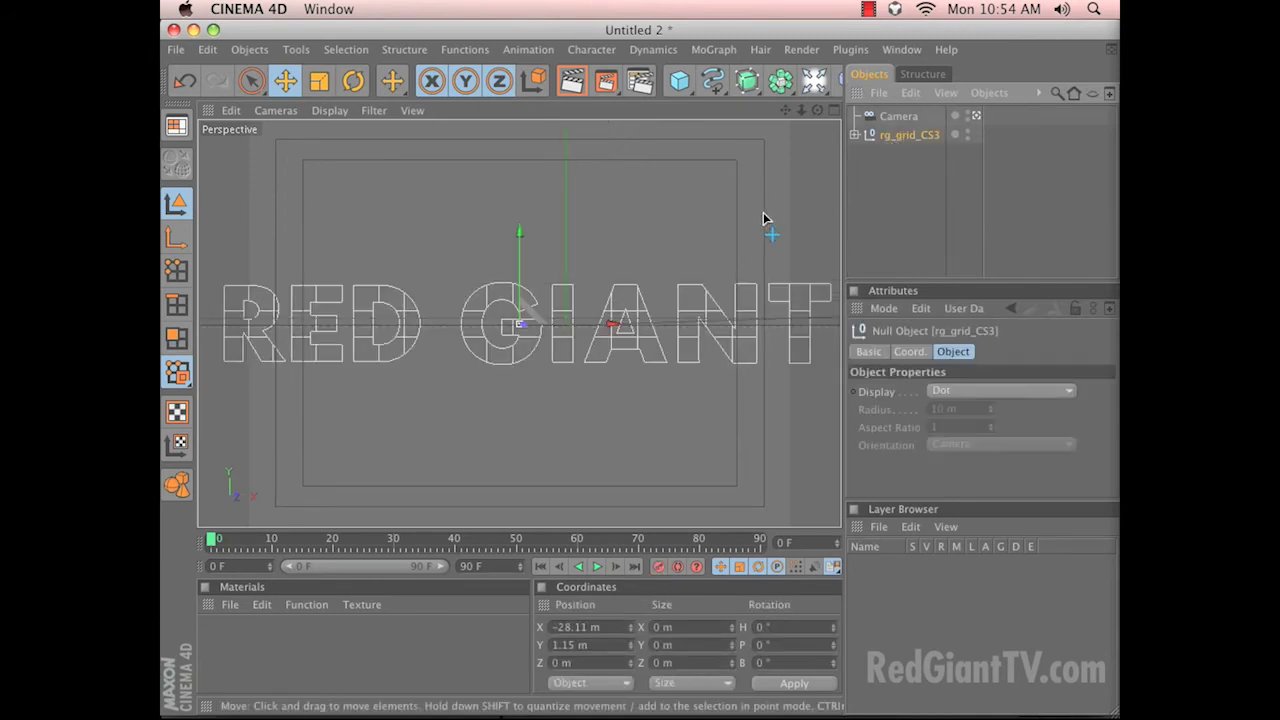
scroll(576, 289, down, 5)
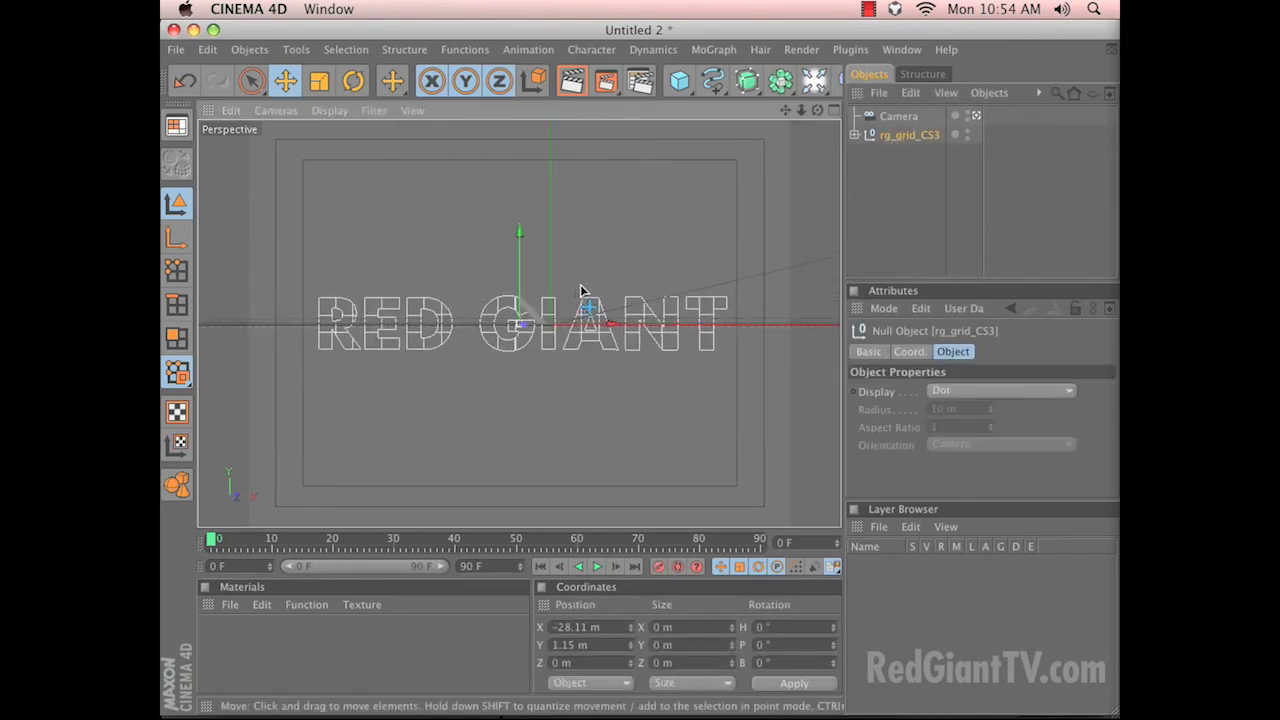
scroll(581, 290, up, 2)
scroll(640, 372, up, 2)
scroll(640, 372, up, 1)
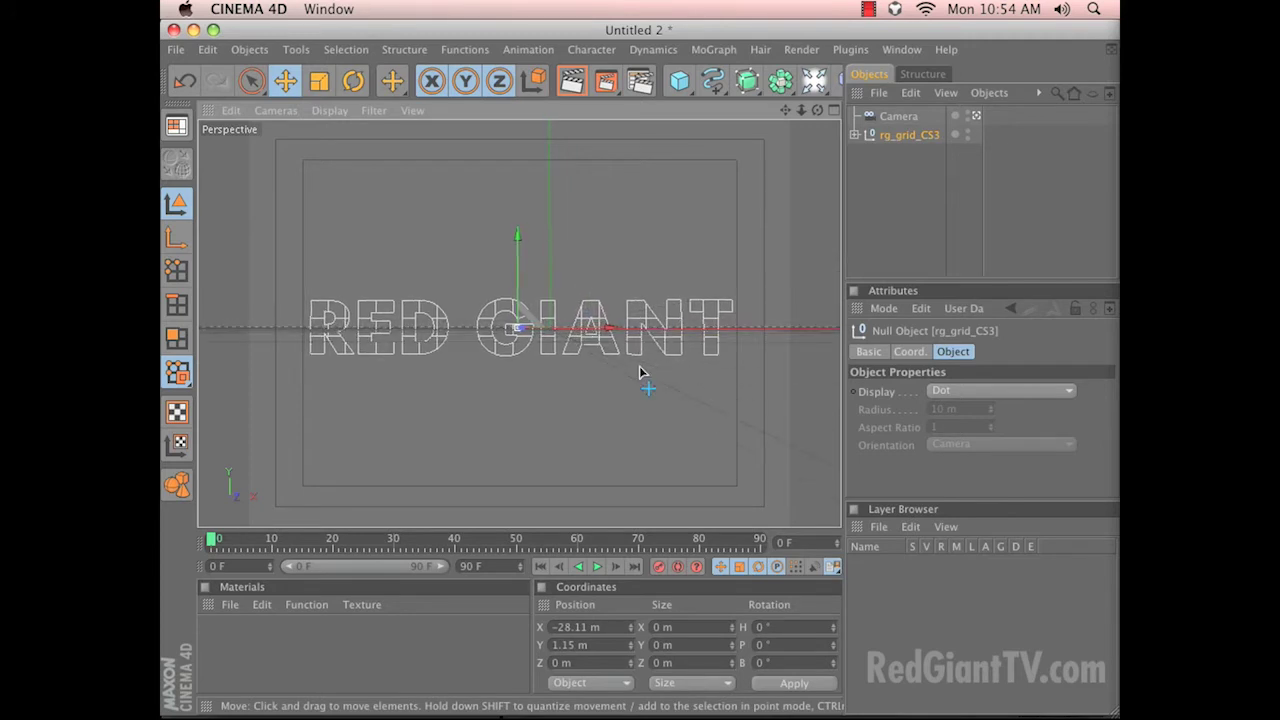
Record a keyframe for the camera's current framing at frame 90 and return to frame 0.
click(929, 119)
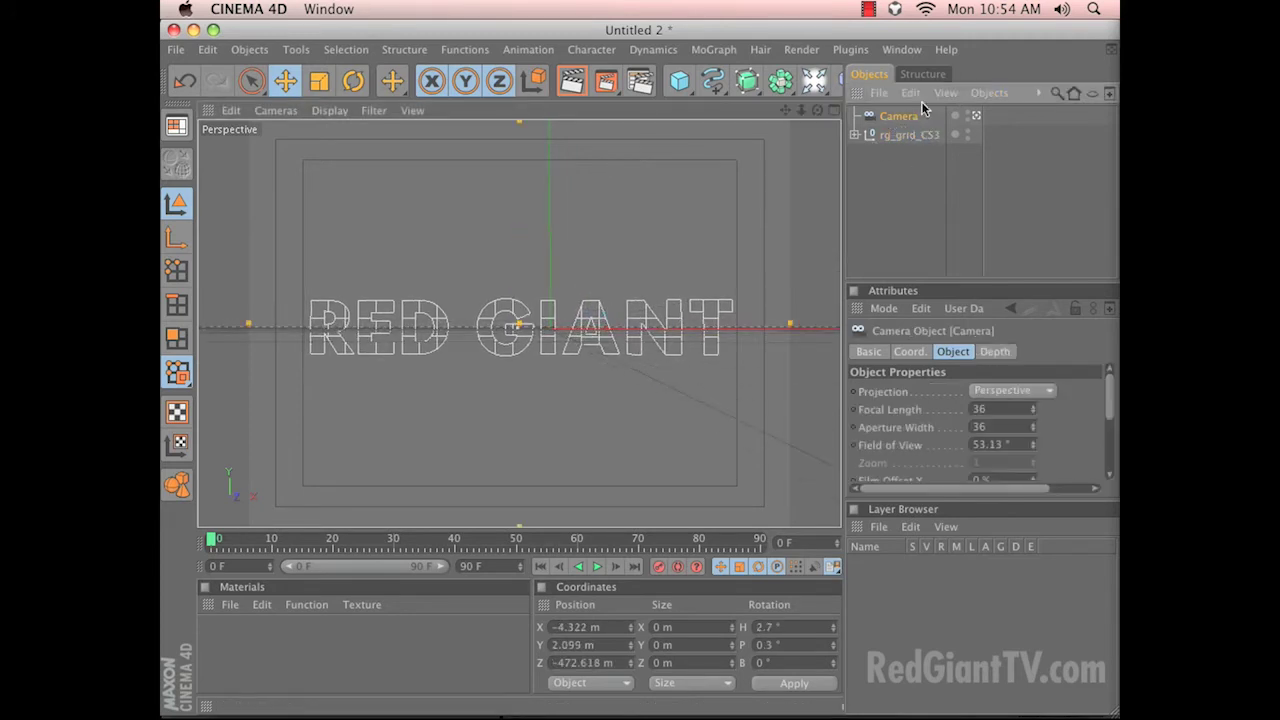
drag(748, 540, 853, 575)
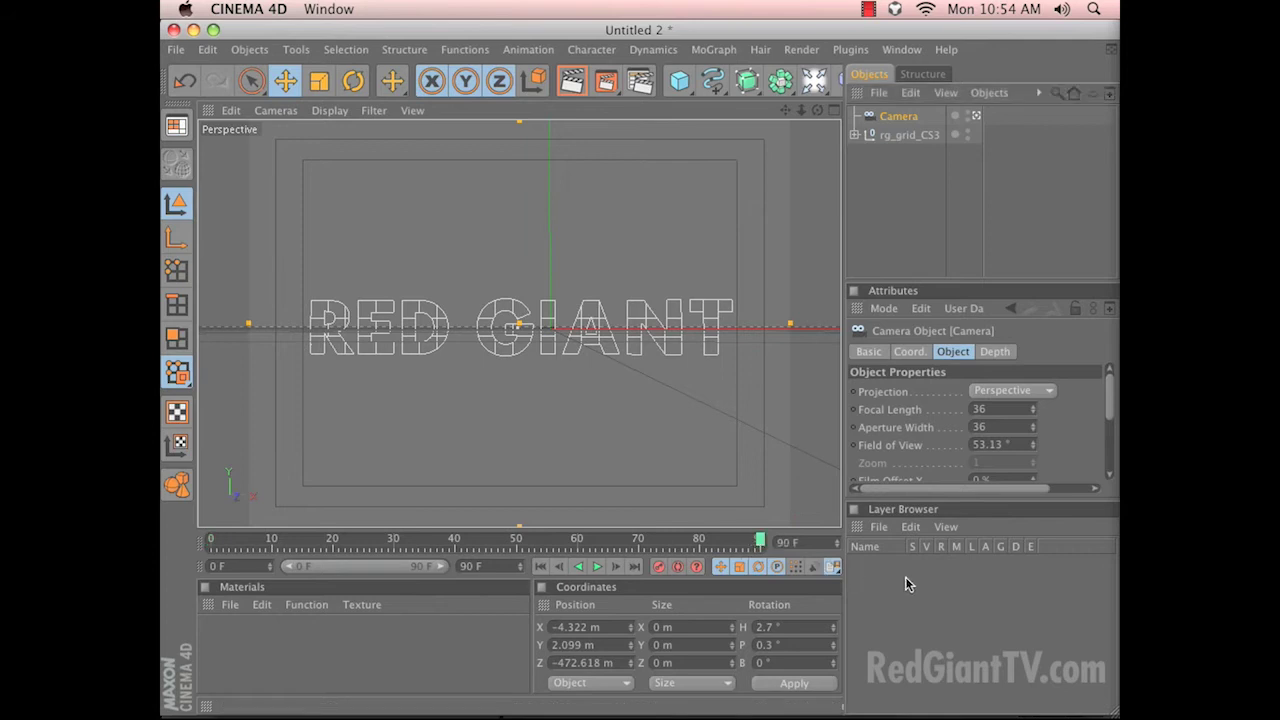
drag(759, 543, 213, 543)
Move the camera close to the G's crossbar at frame 0 and select the crossbar's rectangular spline segment.
scroll(648, 272, up, 10)
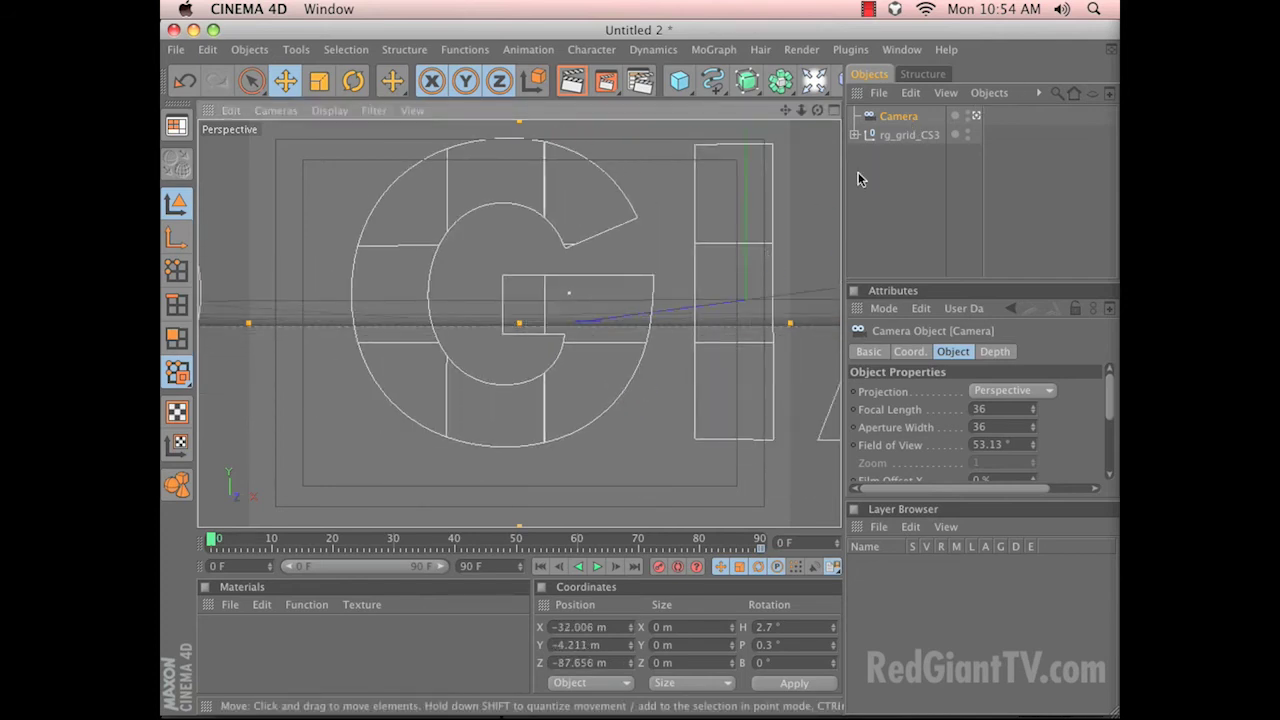
click(908, 137)
scroll(597, 271, up, 10)
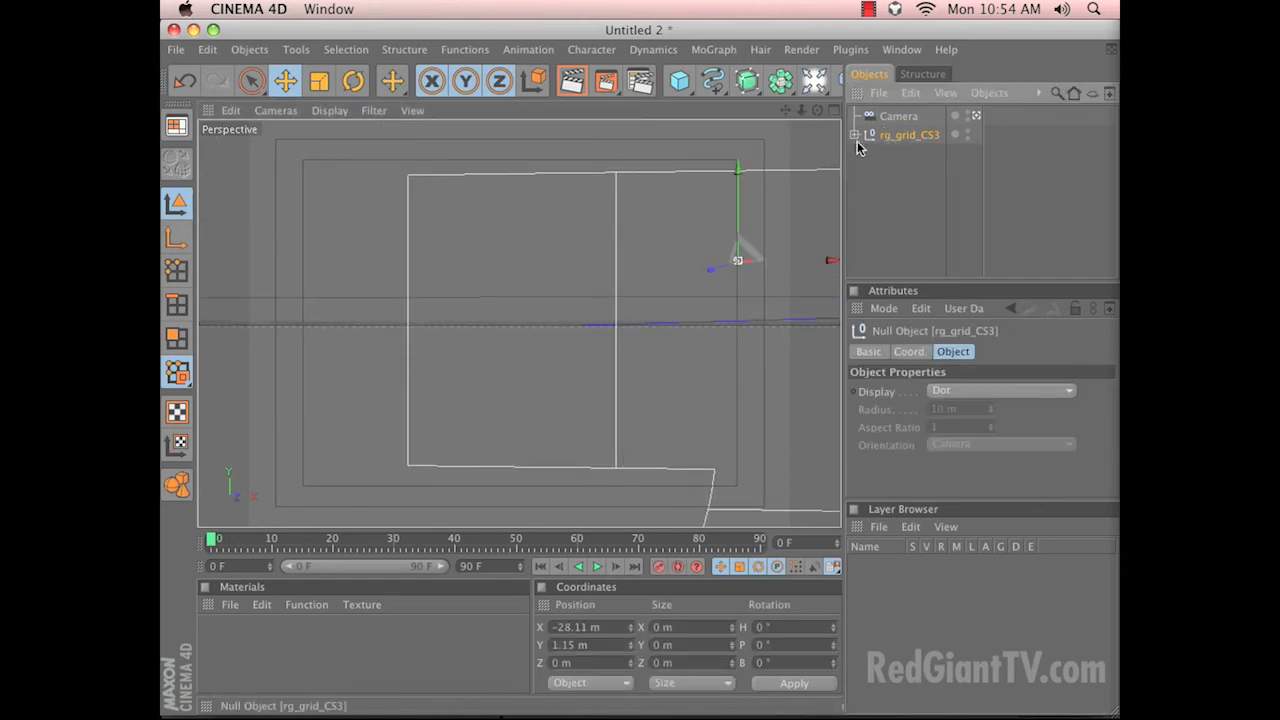
click(251, 80)
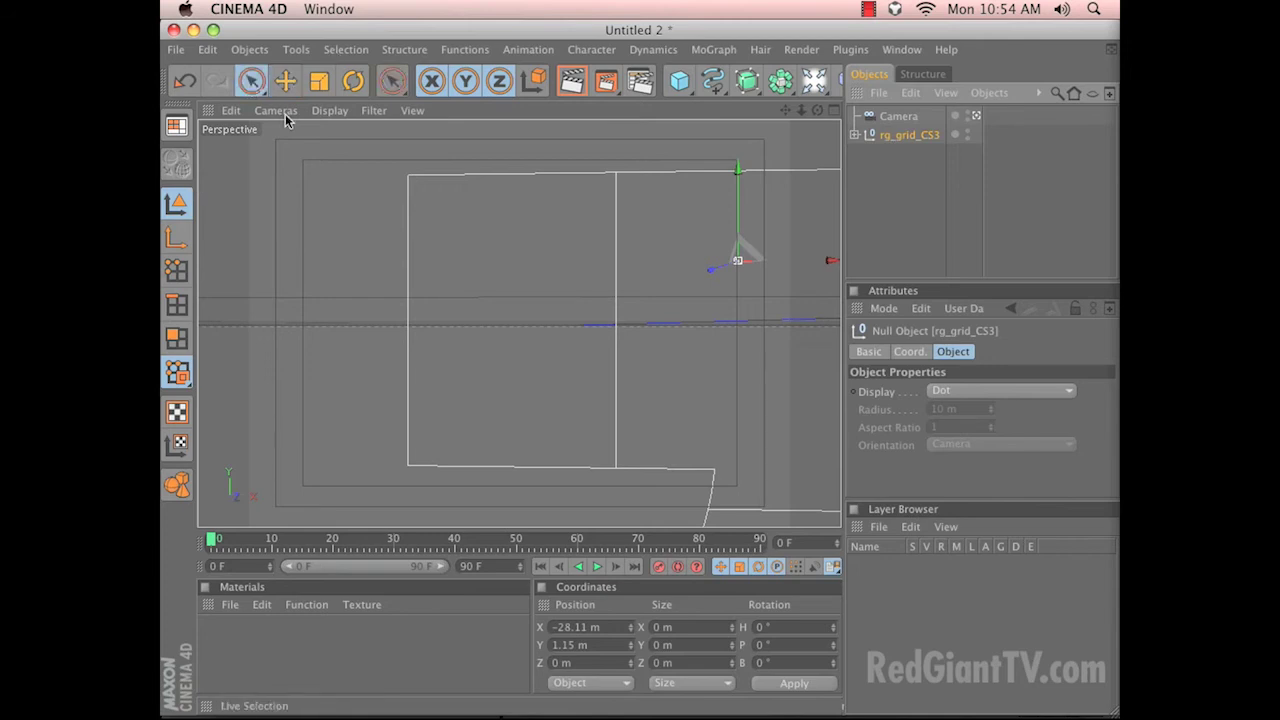
click(503, 178)
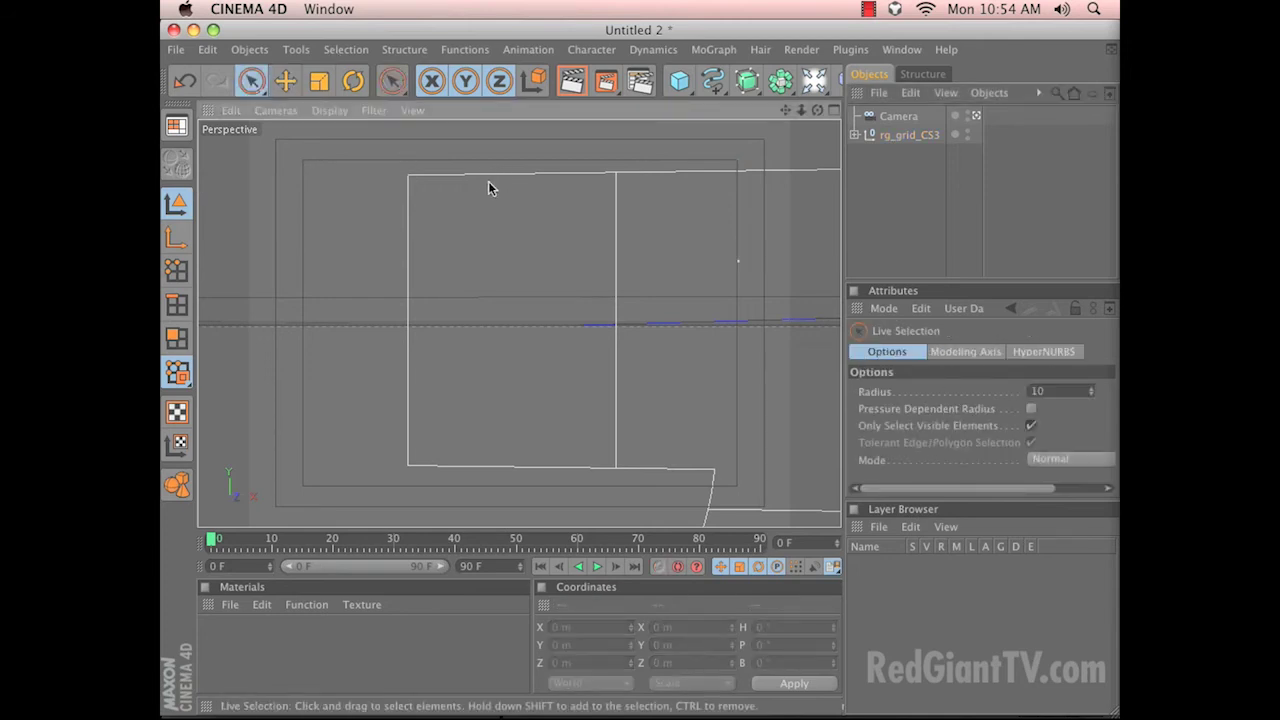
click(502, 178)
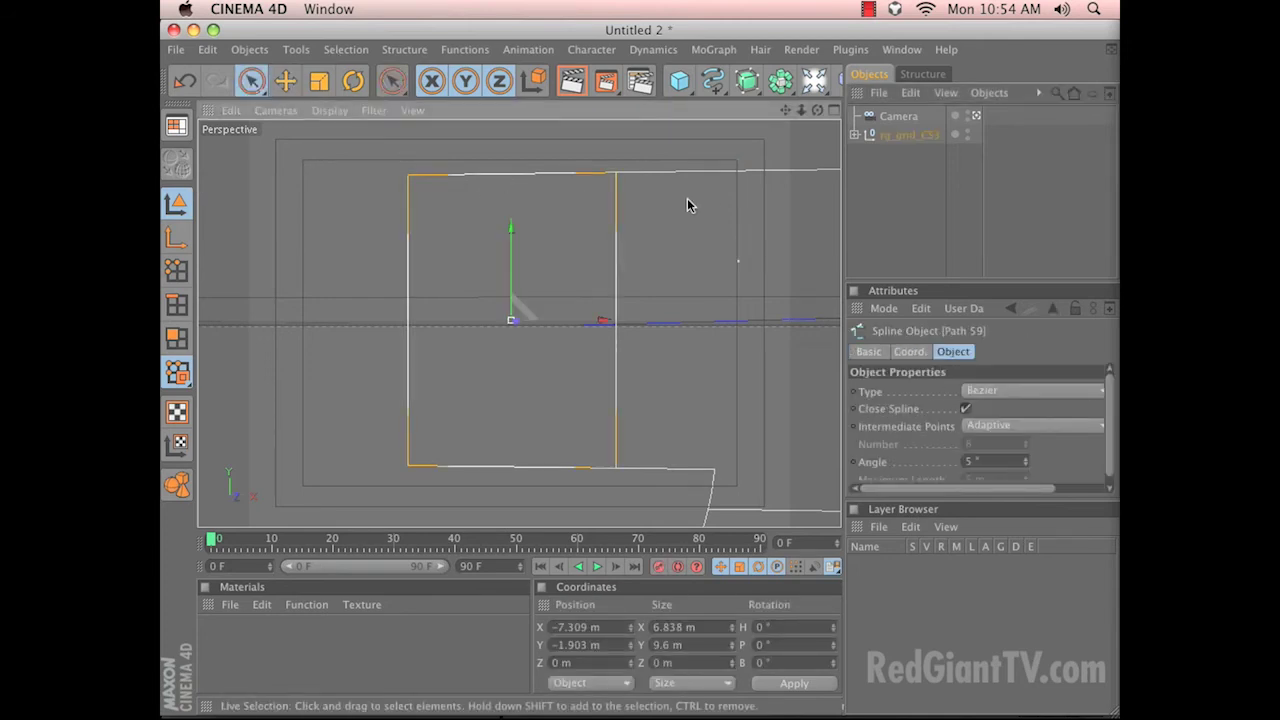
Set the camera's bank rotation (R.B) to 90°.
click(902, 119)
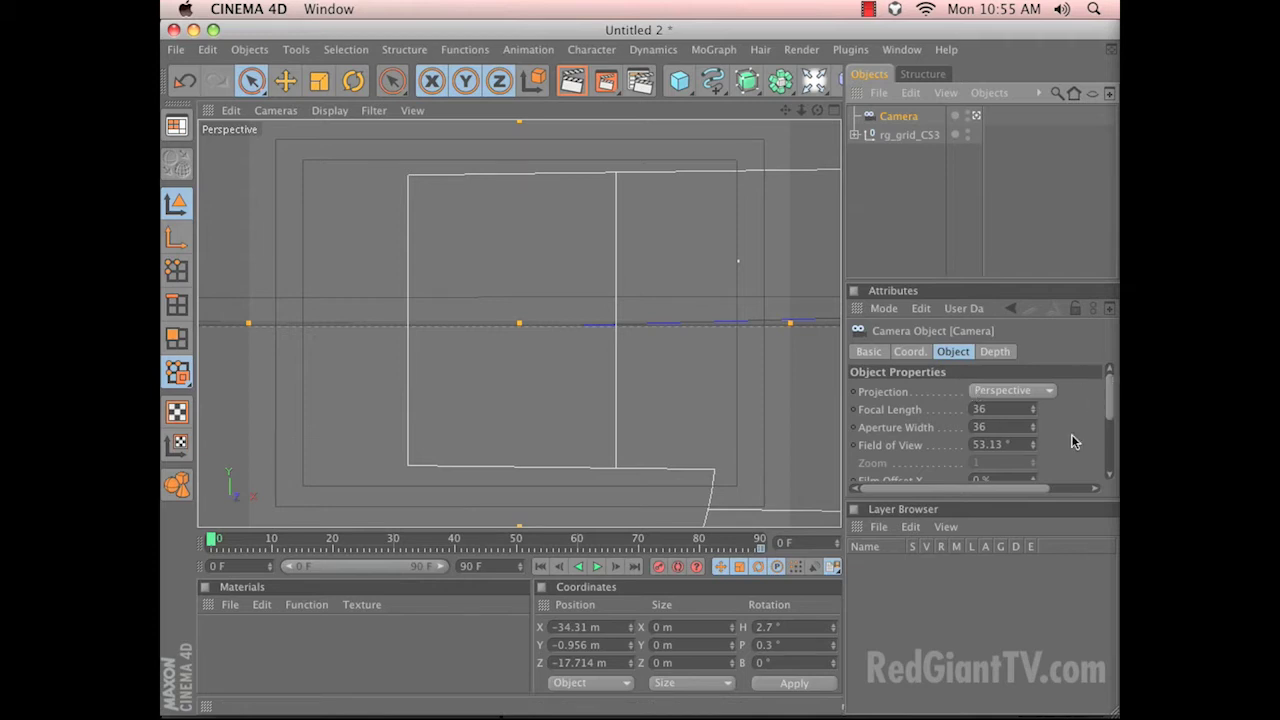
drag(1048, 504, 1055, 594)
click(904, 356)
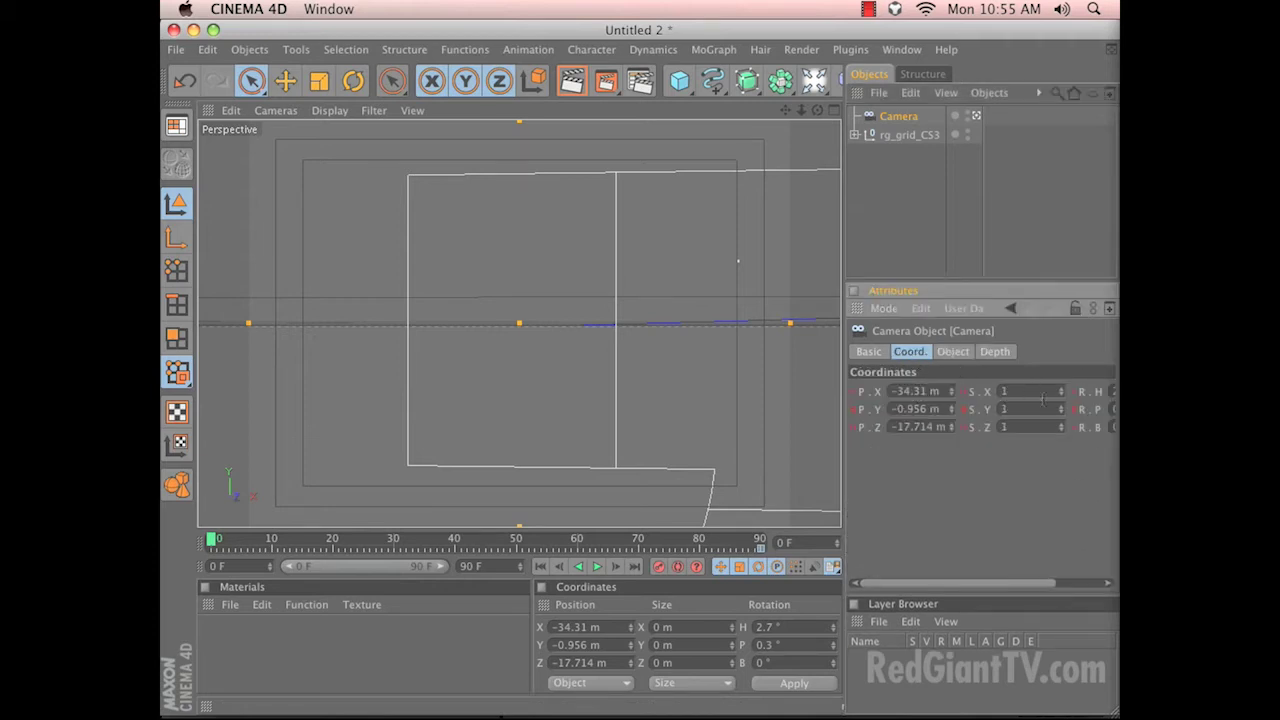
drag(841, 352, 771, 352)
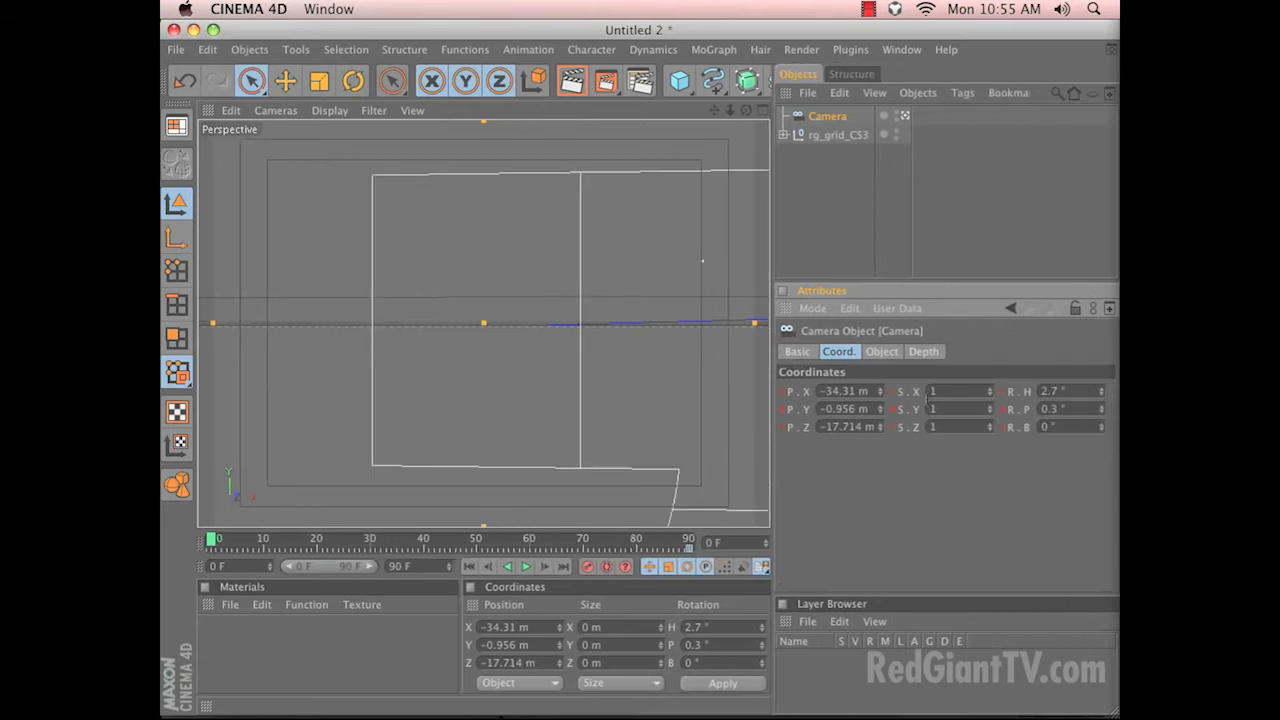
text(90)
key(Return)
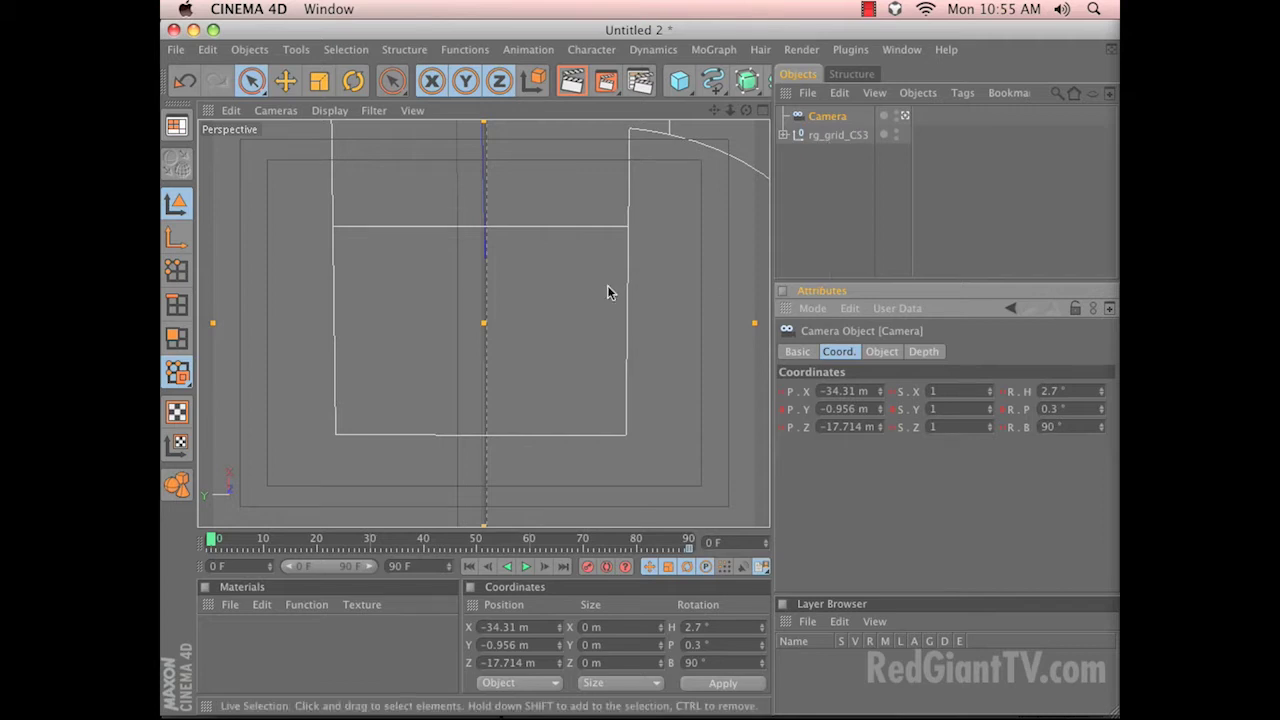
Frame the G's rectangular crossbar segment so it fills the camera view and record the camera's keyframe at frame 0.
click(634, 271)
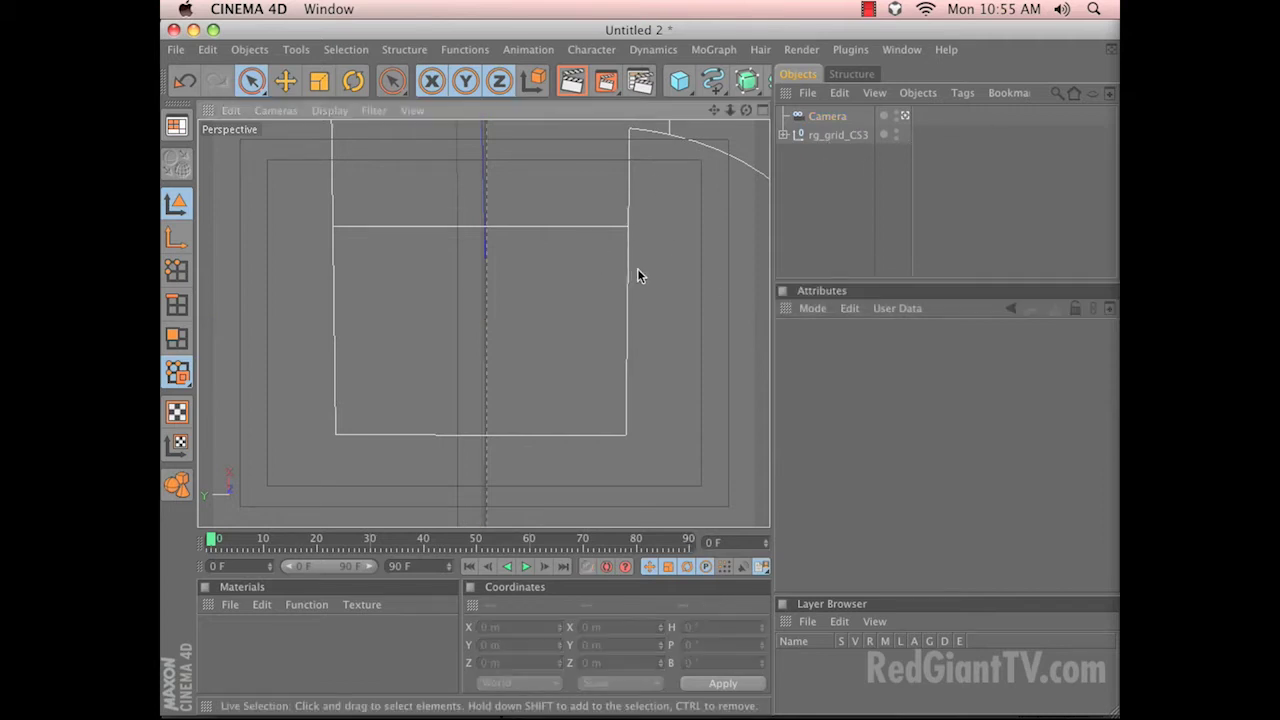
key(o)
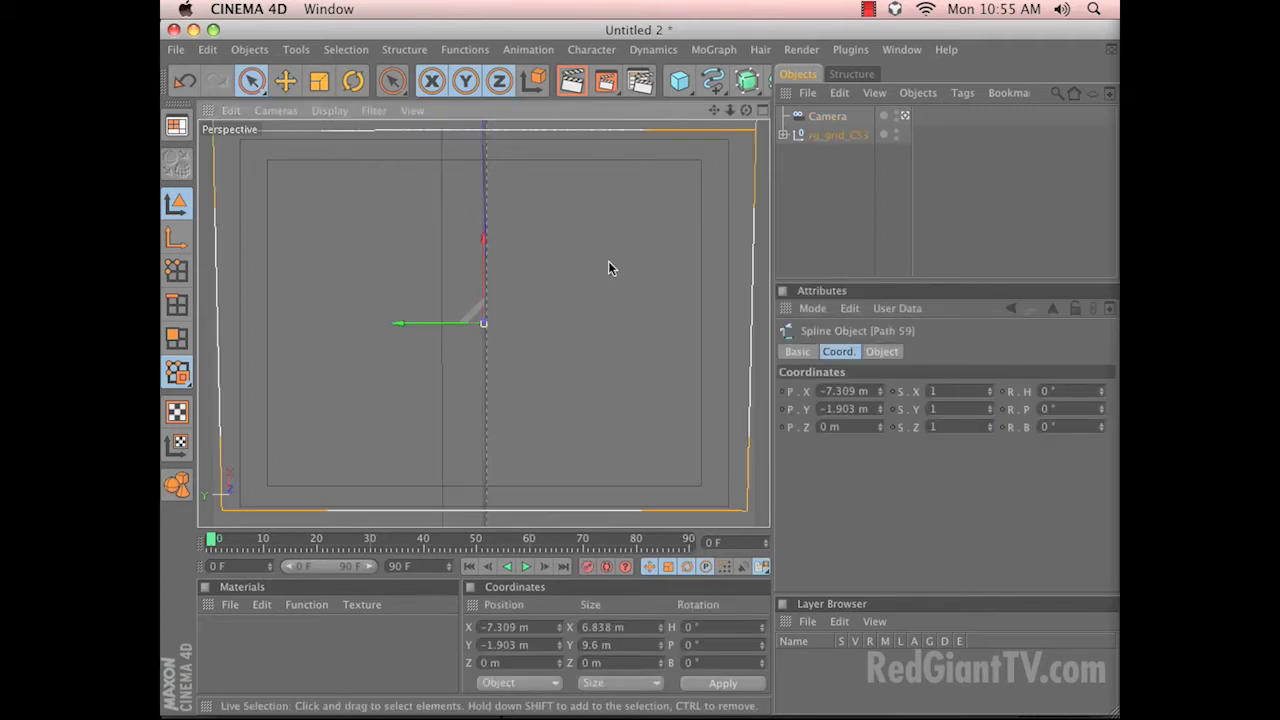
click(836, 112)
Play back and scrub through the camera animation to check it from frame 0 to frame 90.
key(F8)
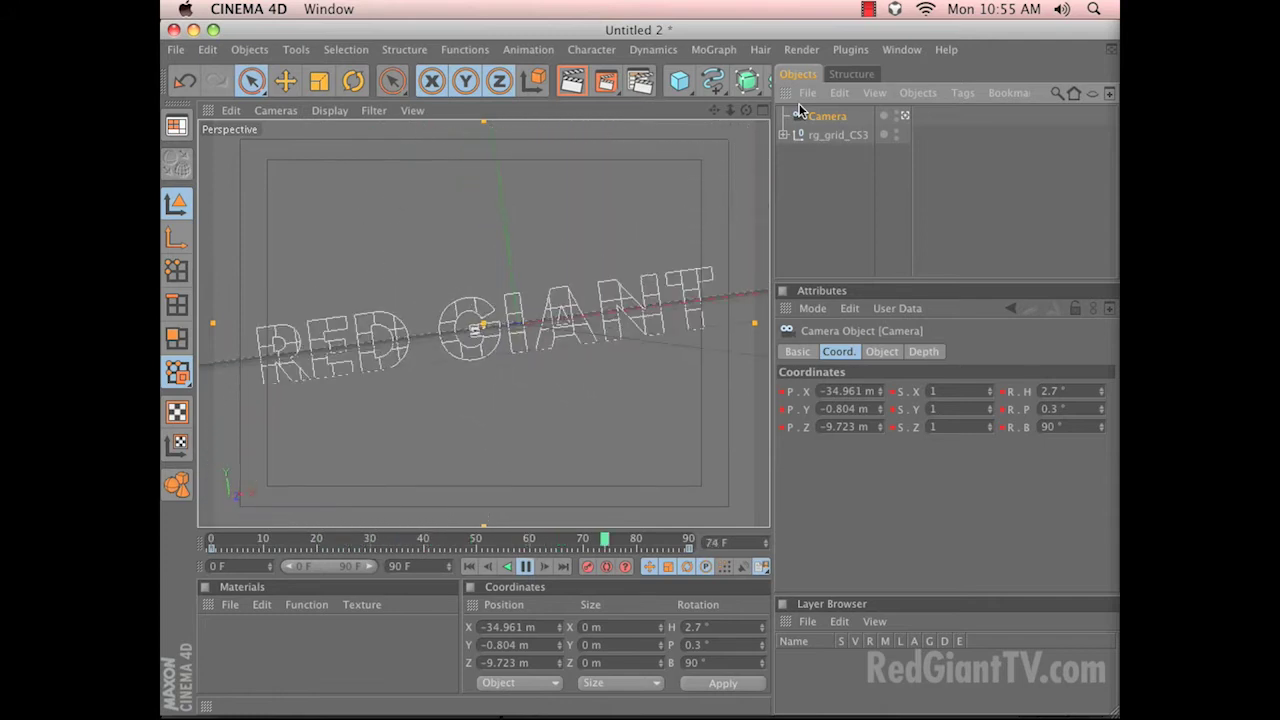
key(F8)
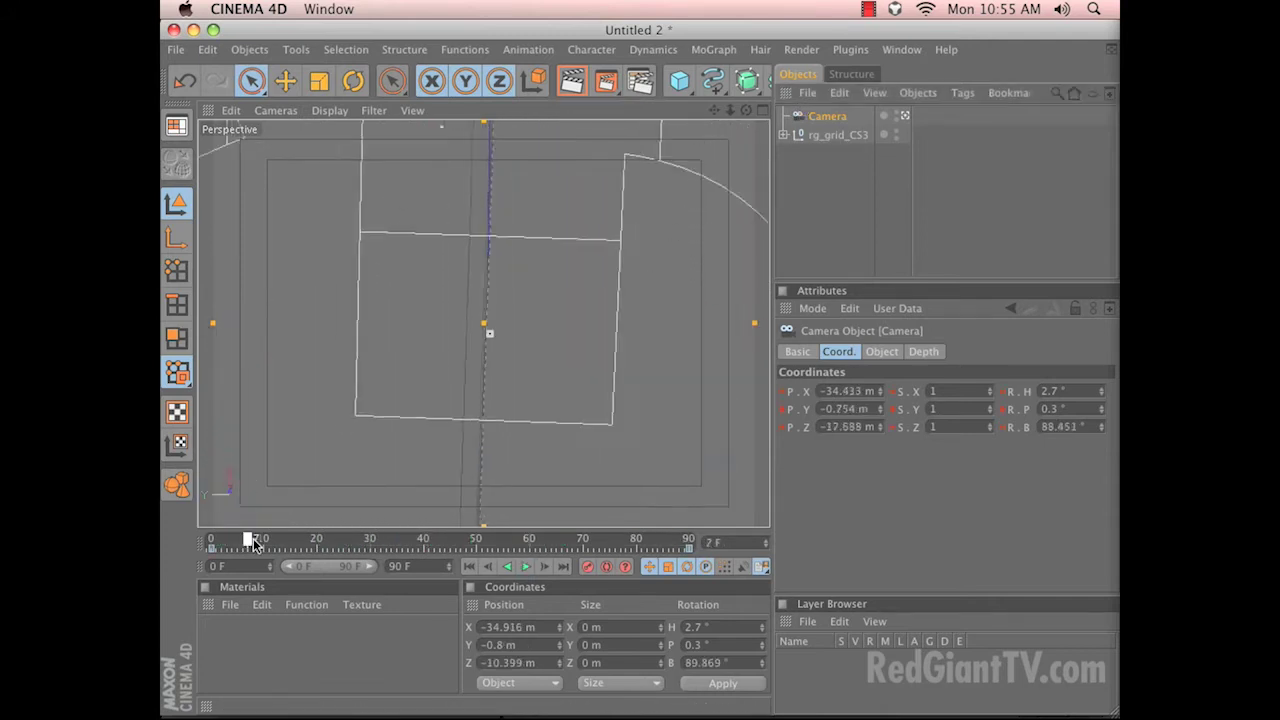
click(892, 206)
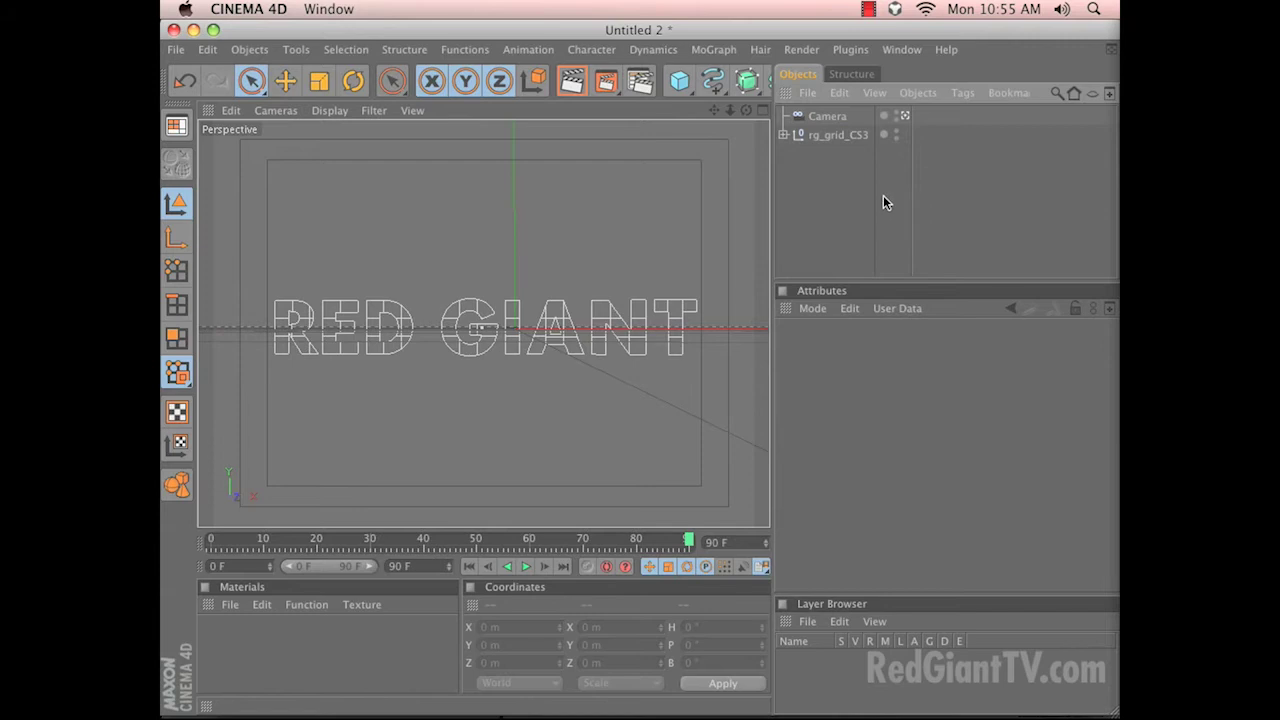
Examine the individual path splines inside the rg_grid_CS3 group and match them to letter pieces such as those of the N.
click(835, 135)
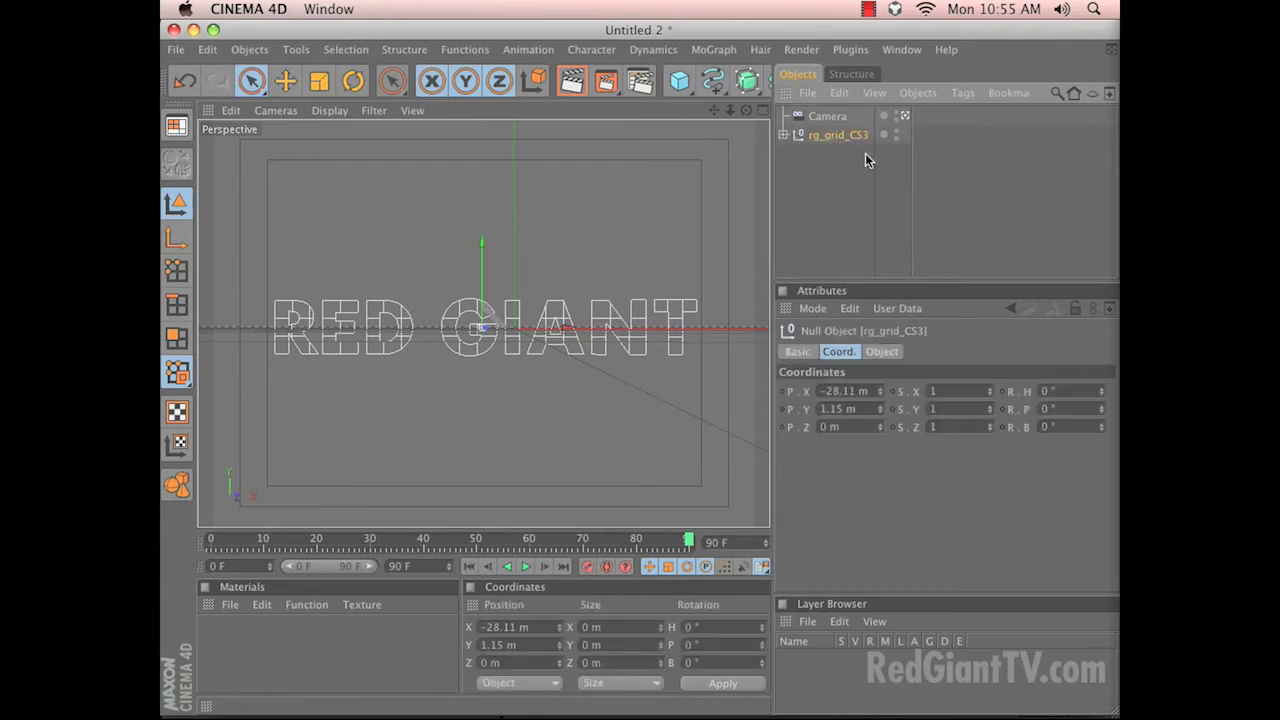
click(783, 135)
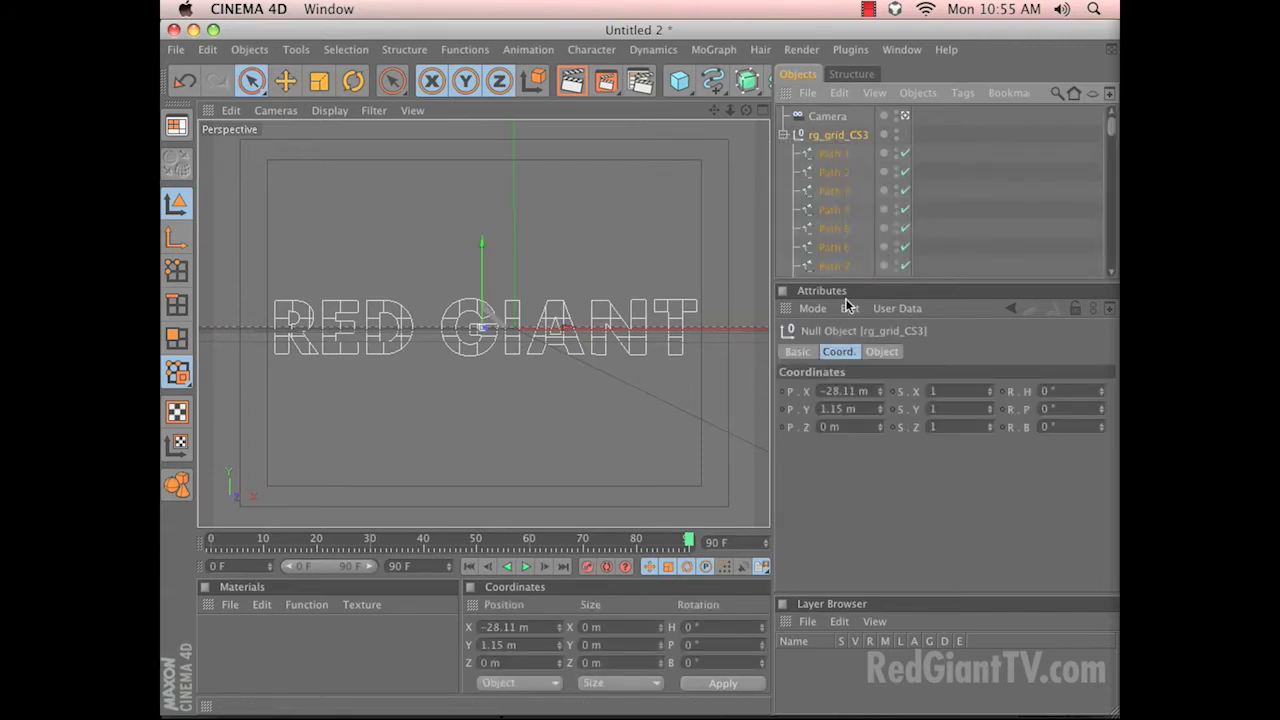
scroll(867, 220, down, 18)
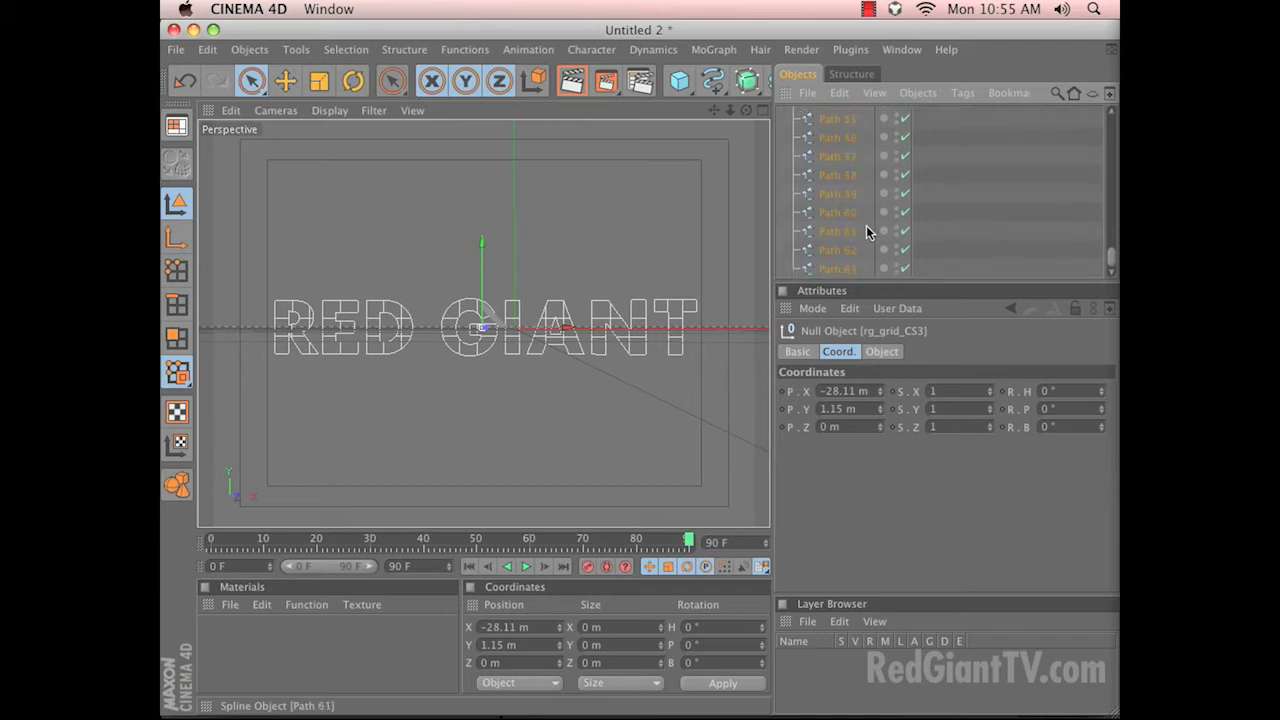
scroll(867, 225, up, 8)
click(604, 328)
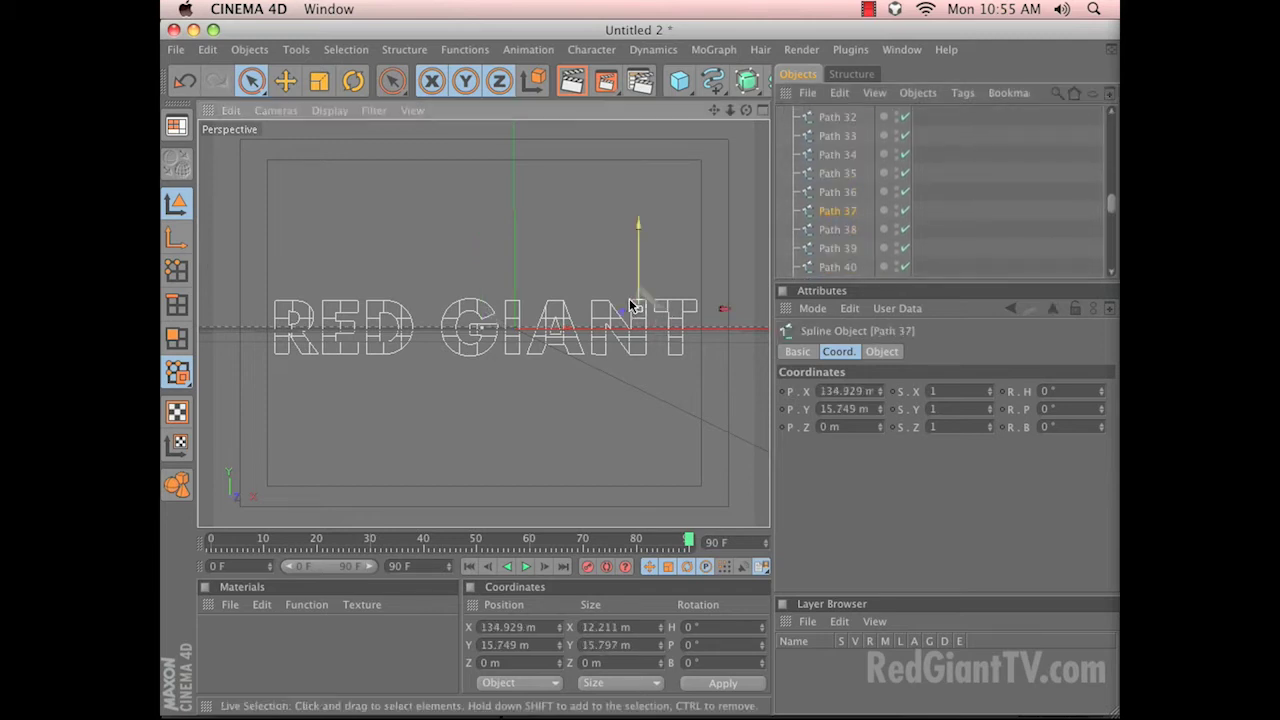
click(600, 306)
scroll(828, 200, up, 11)
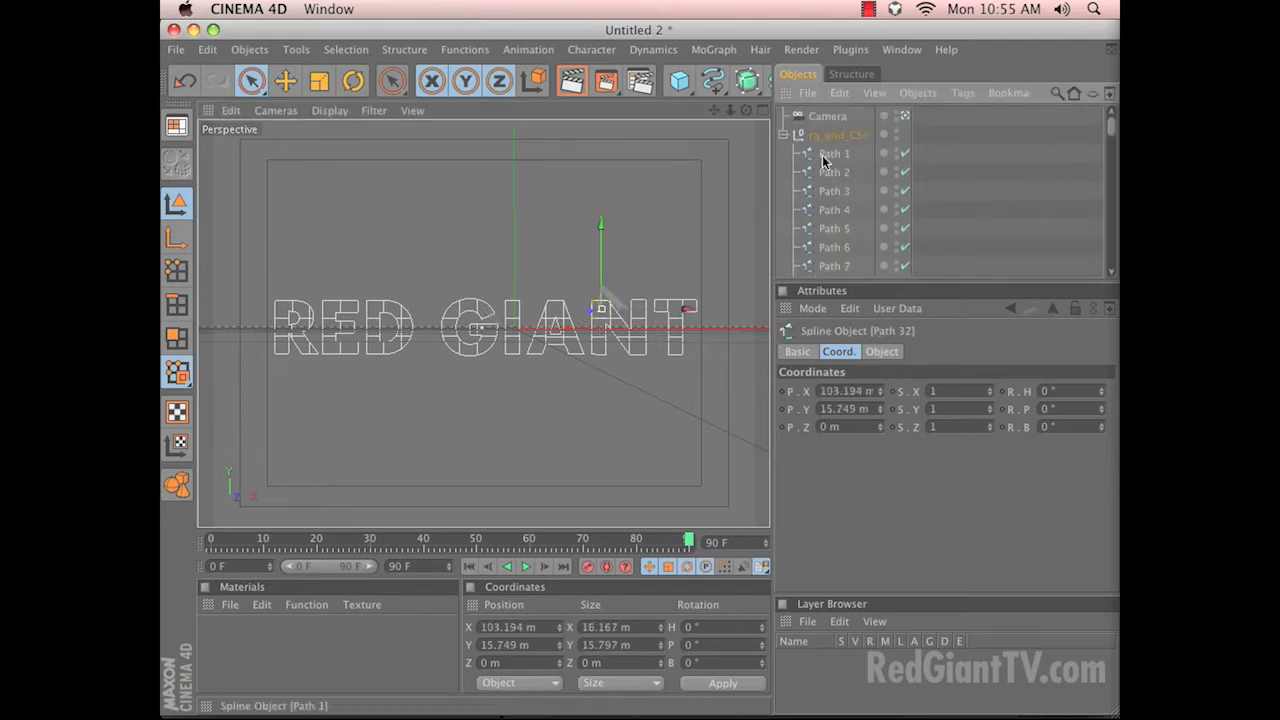
click(790, 134)
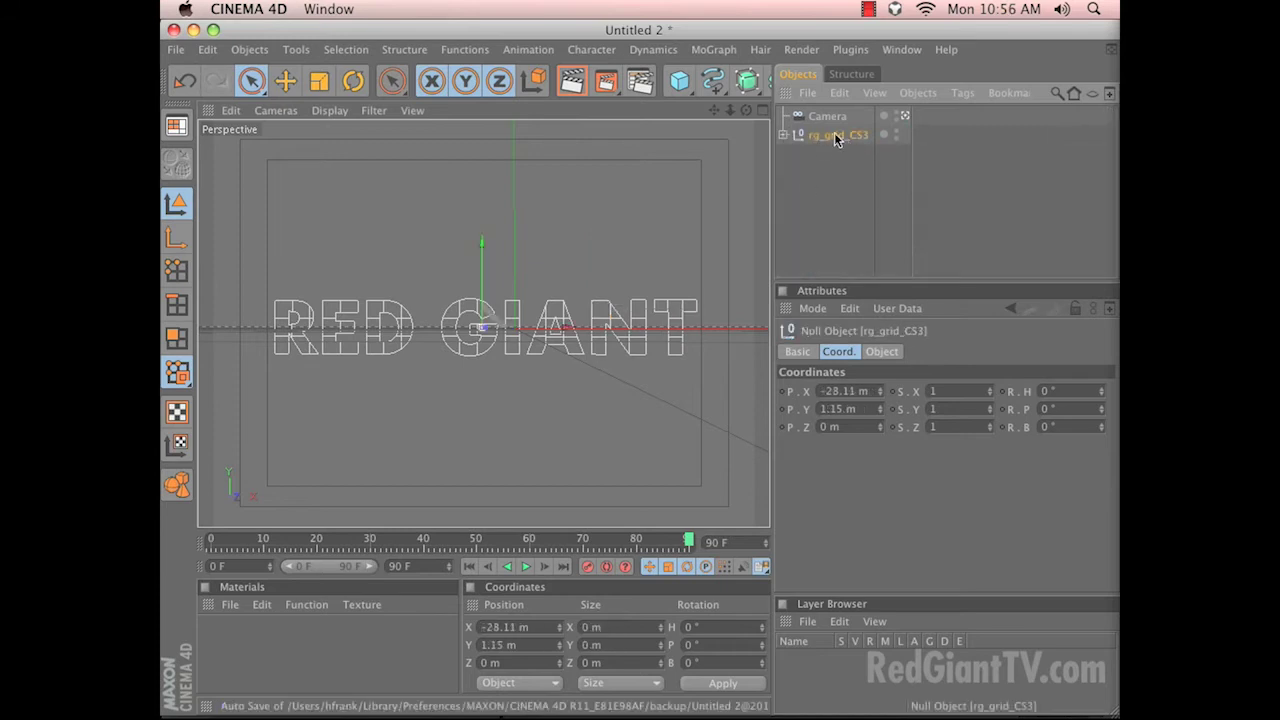
Place the rg_grid_CS3 group inside a new Extrude NURBS and enable its Hierarchical option.
click(744, 84)
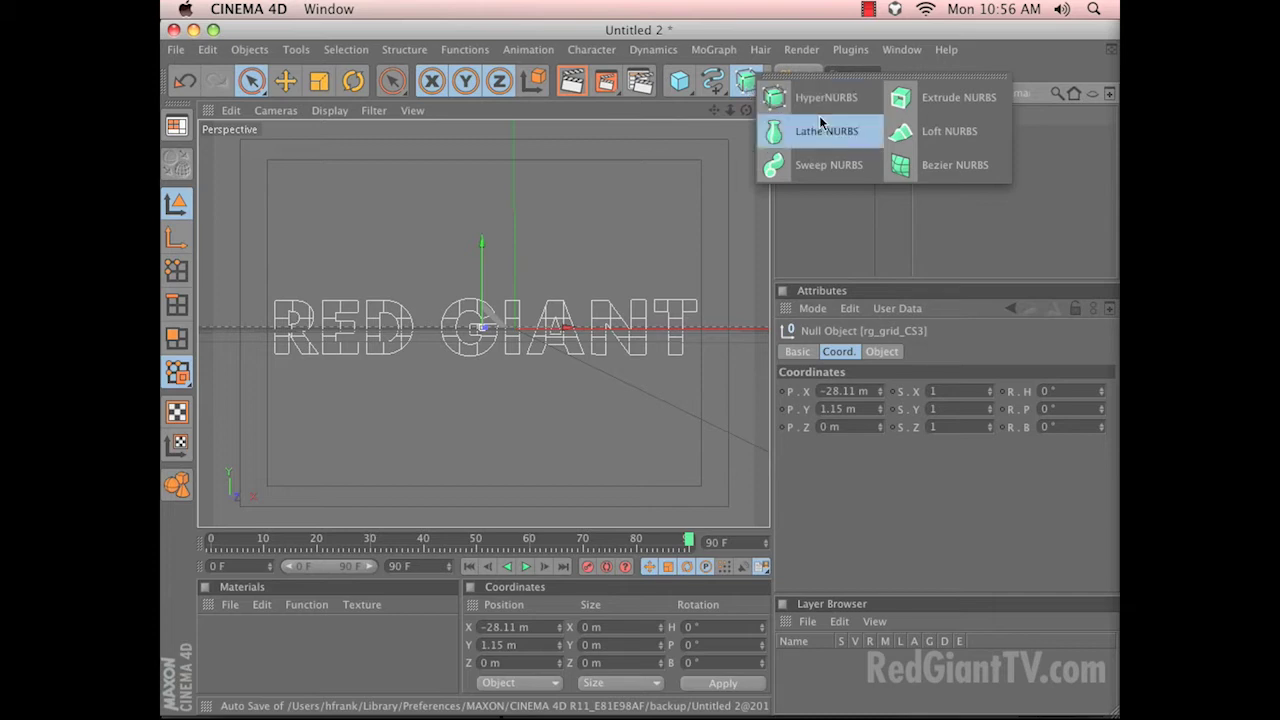
click(958, 97)
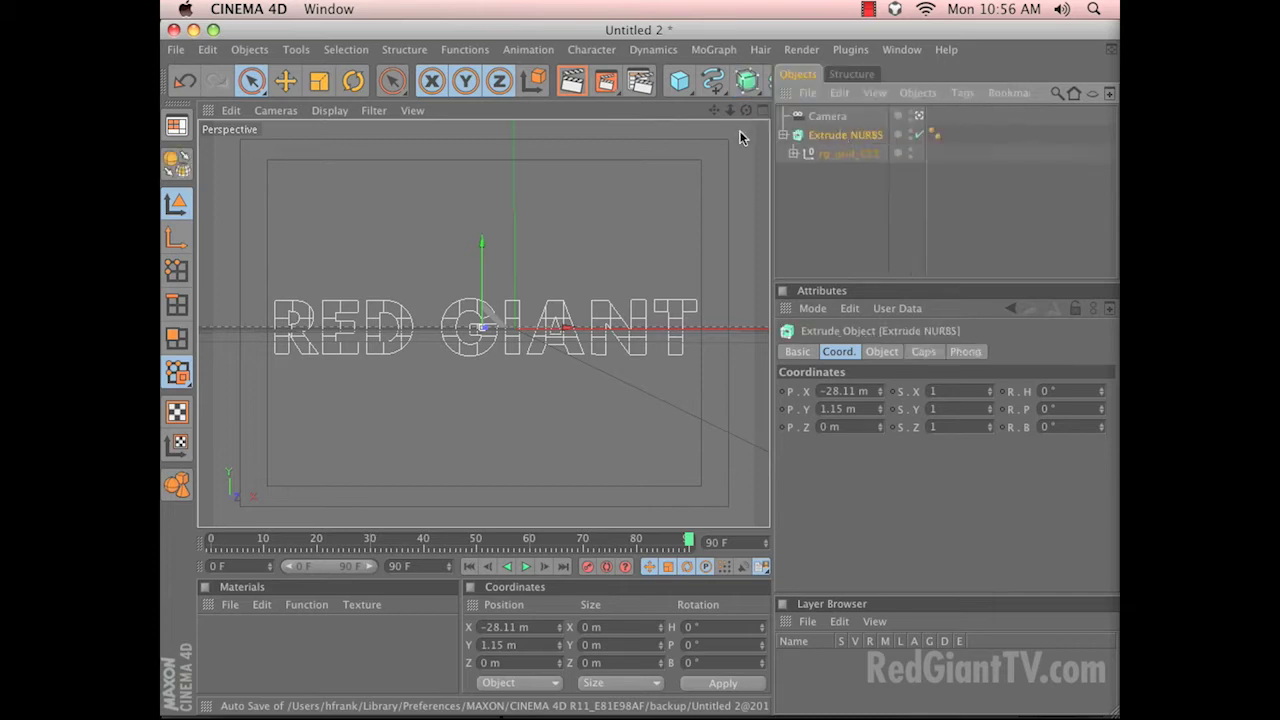
click(833, 156)
click(797, 157)
click(797, 155)
click(838, 134)
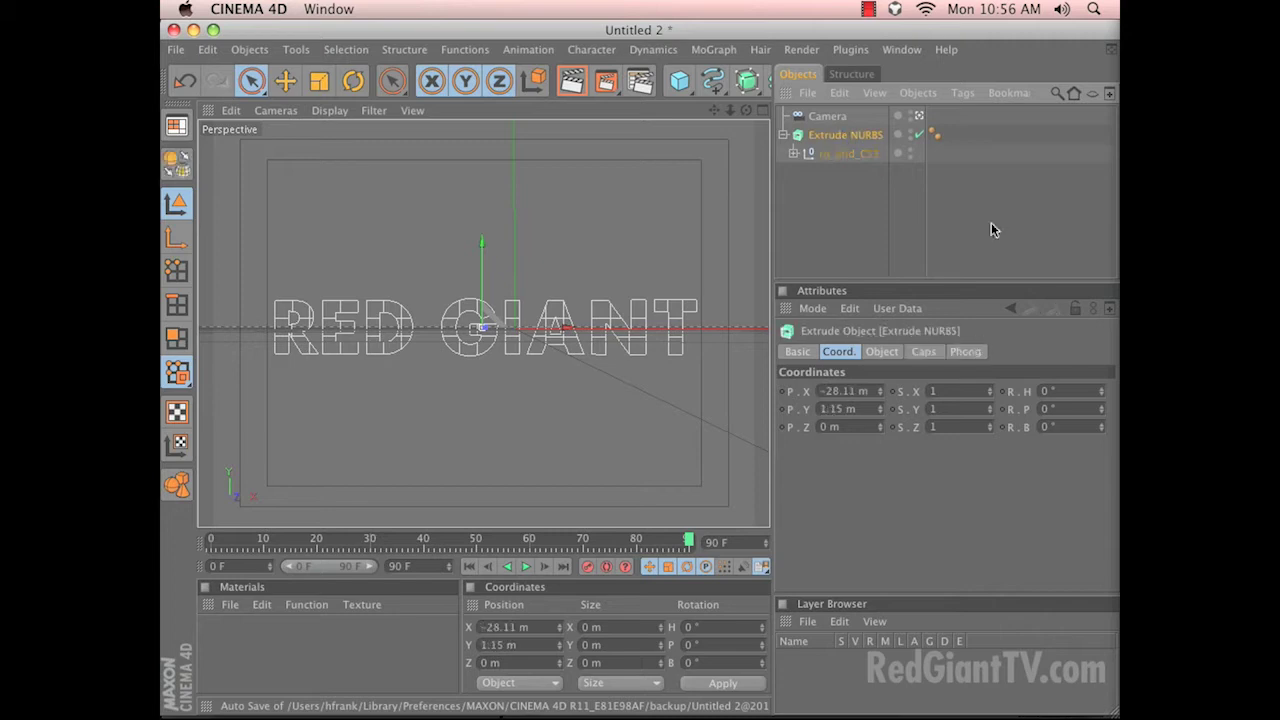
click(881, 352)
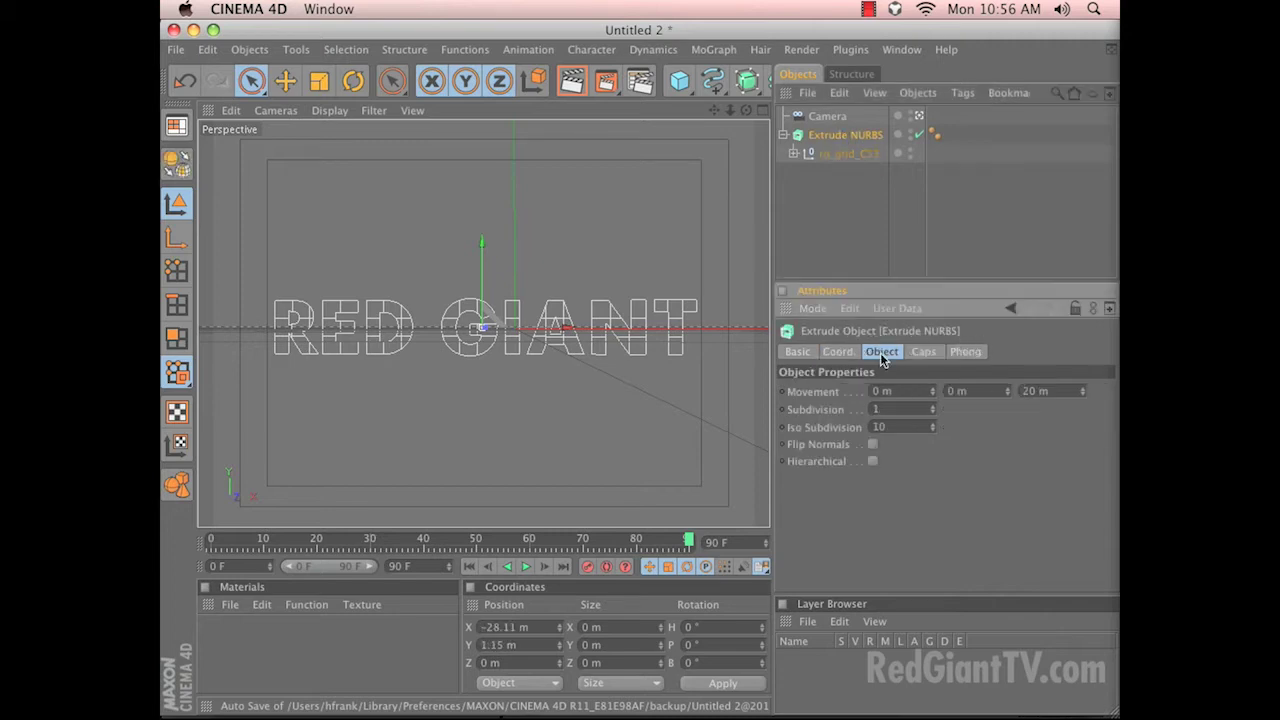
click(873, 461)
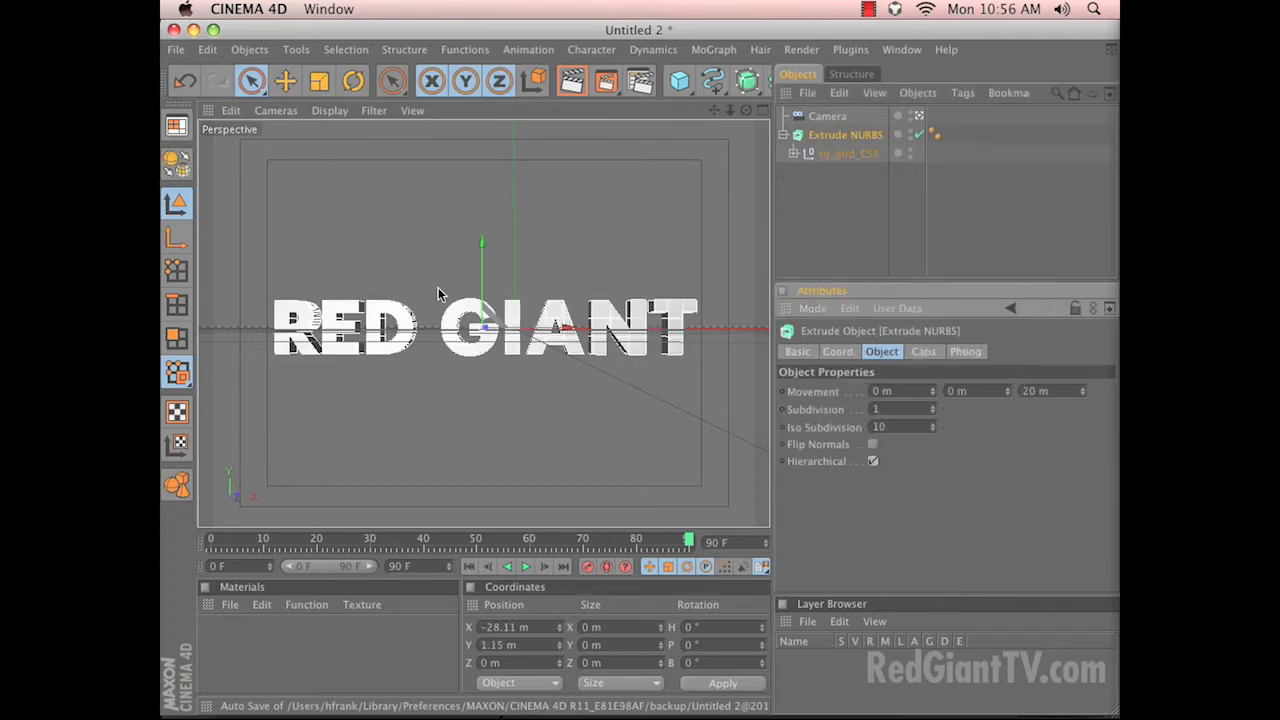
Move the Path 1 piece of the R sideways on its own and undo the move.
click(863, 152)
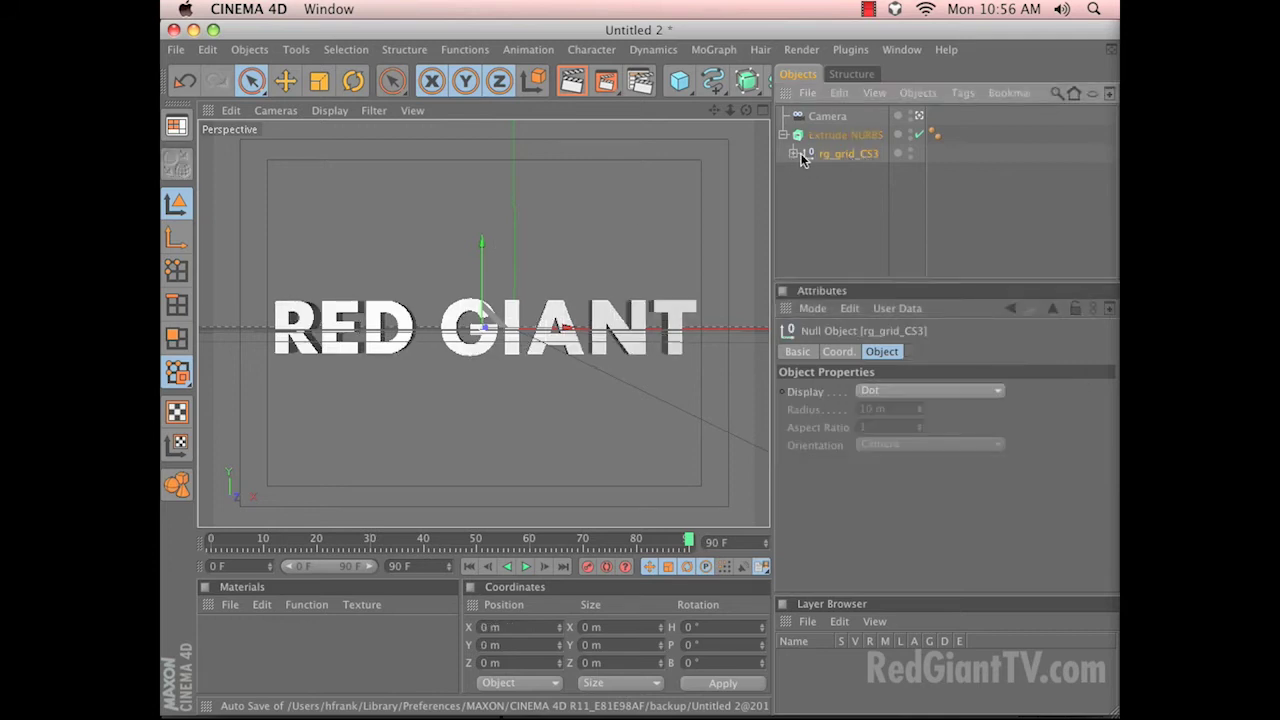
click(794, 154)
click(838, 174)
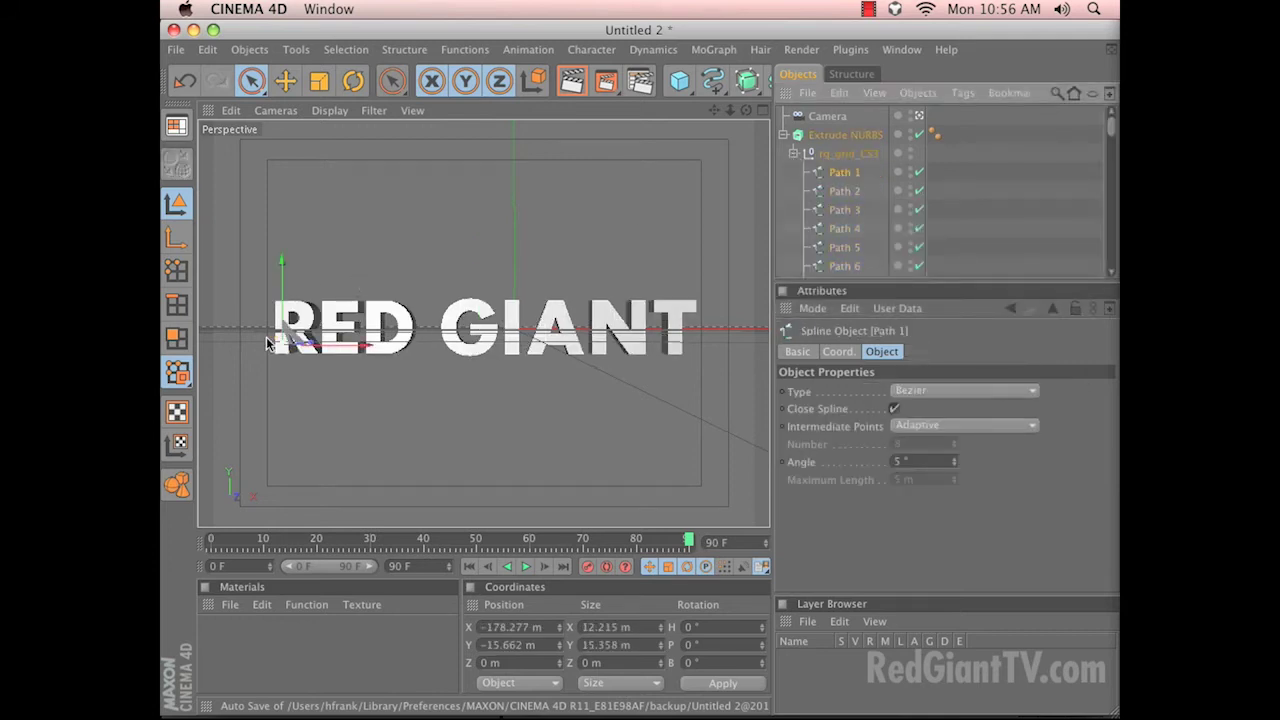
drag(305, 345, 638, 373)
key(ctrl+z)
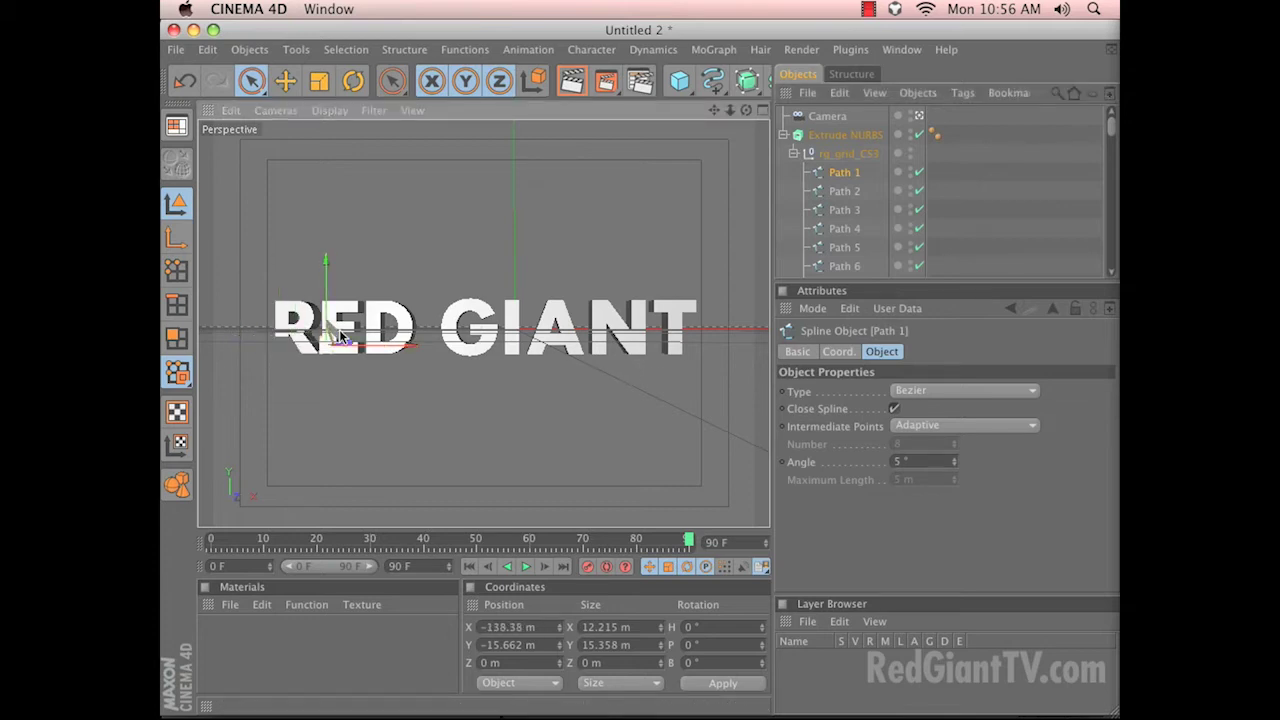
click(793, 153)
click(840, 154)
Animate the Extrude NURBS Z movement from 800 m at frame 0 to 20 m at frame 90 and play it back.
click(829, 136)
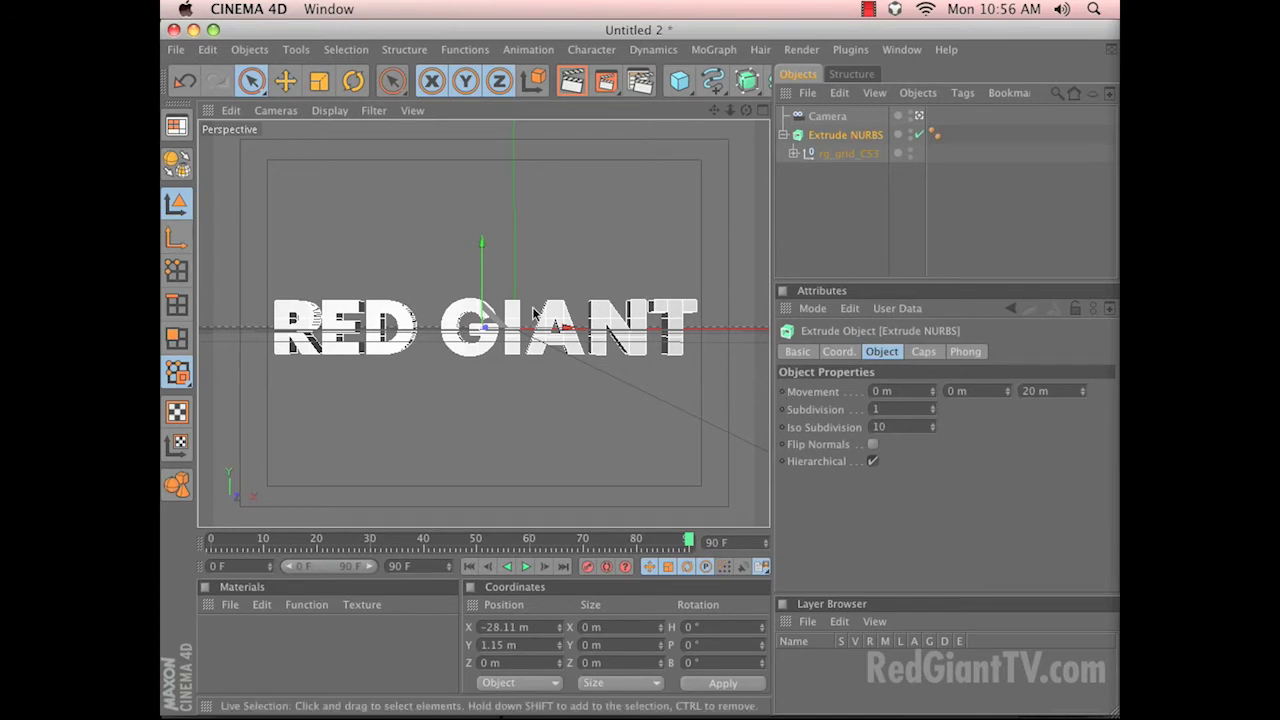
ctrl+click(782, 391)
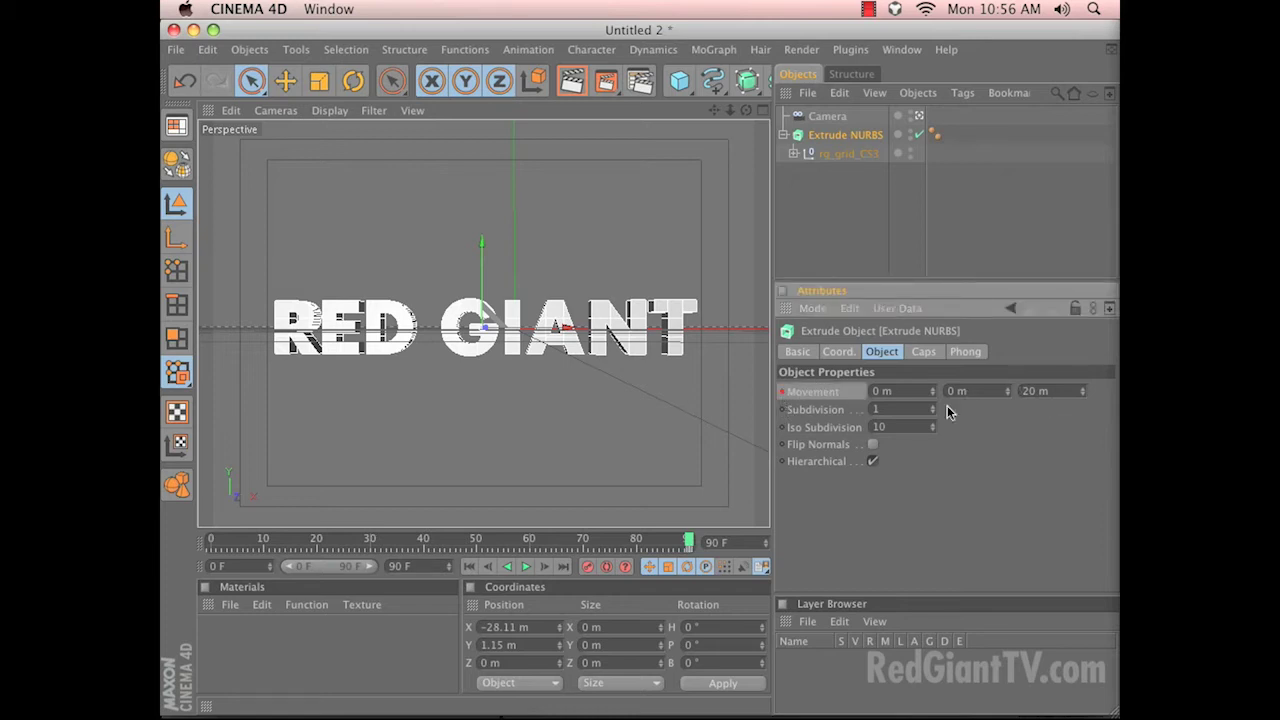
drag(688, 541, 214, 541)
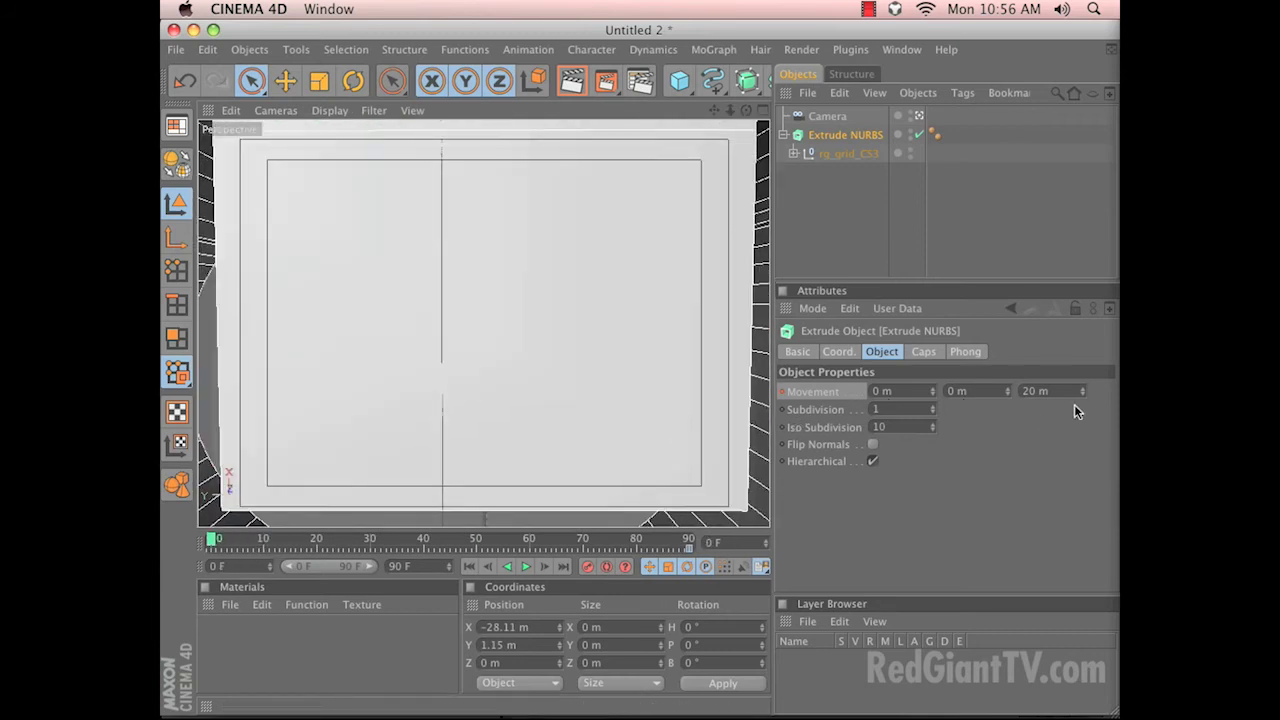
drag(1061, 391, 882, 335)
text(800)
key(Return)
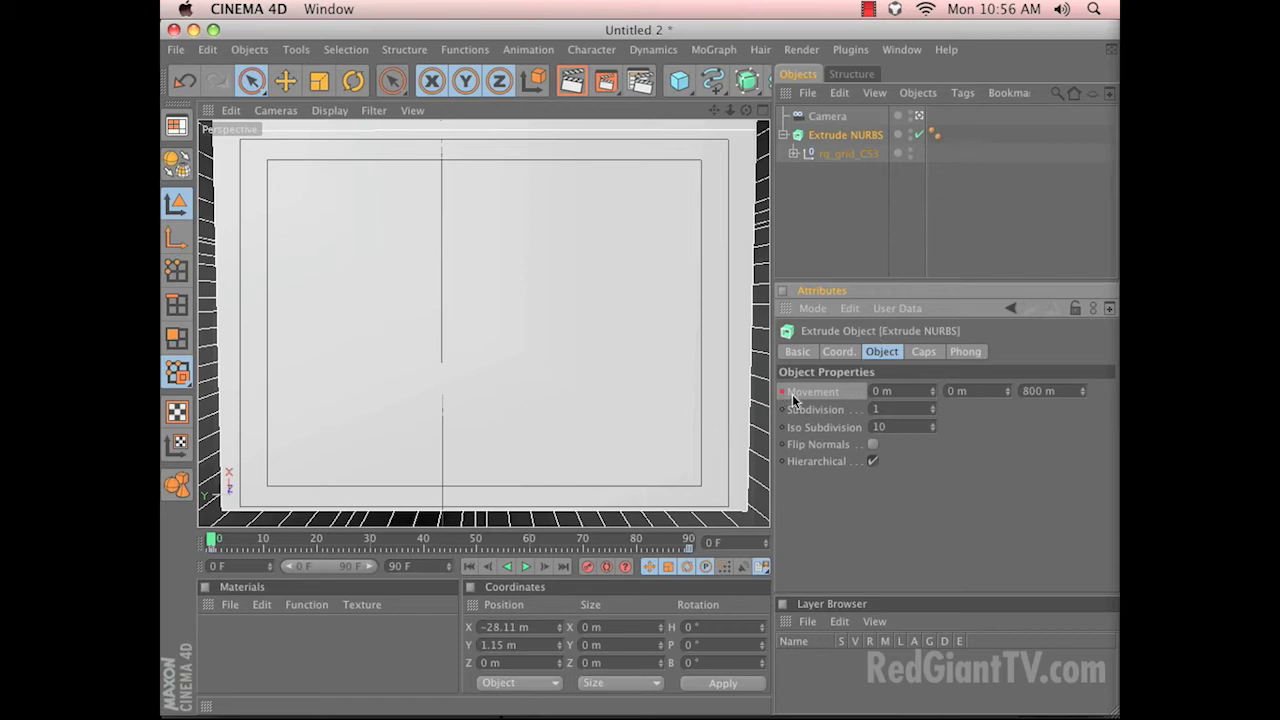
key(F8)
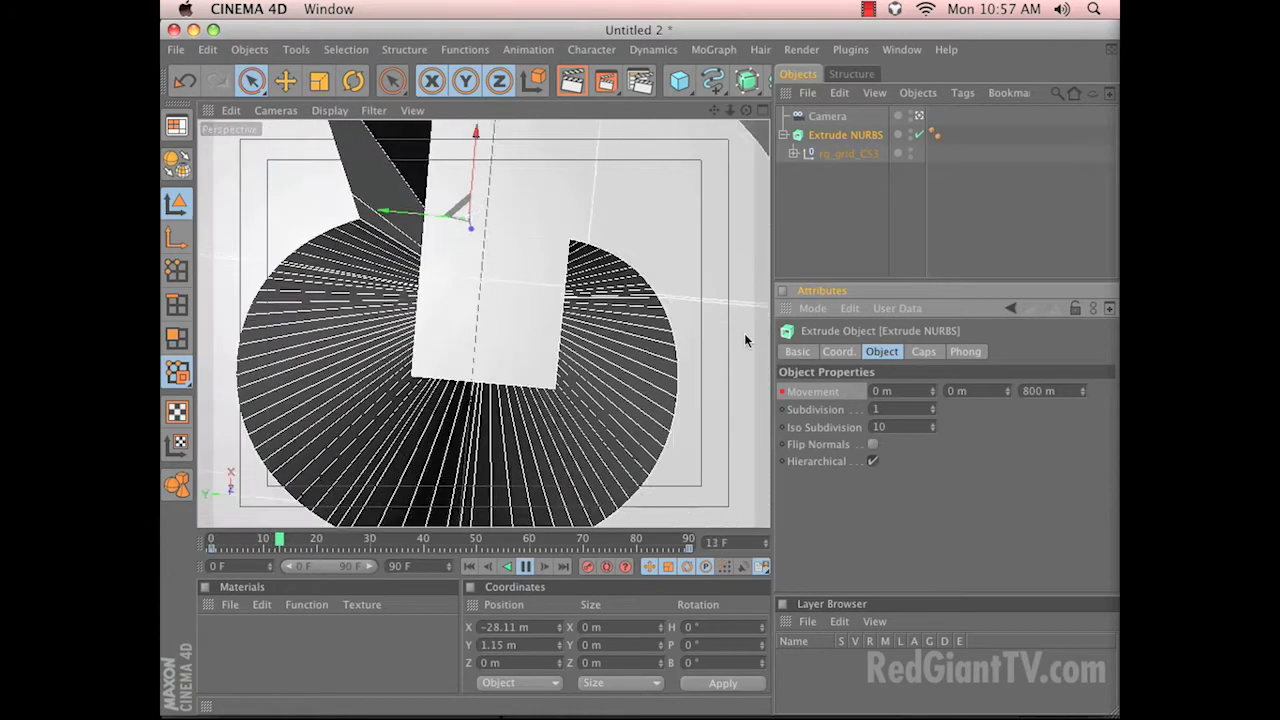
Play back the camera and extrusion animation and stop it at frame 90.
key(F8)
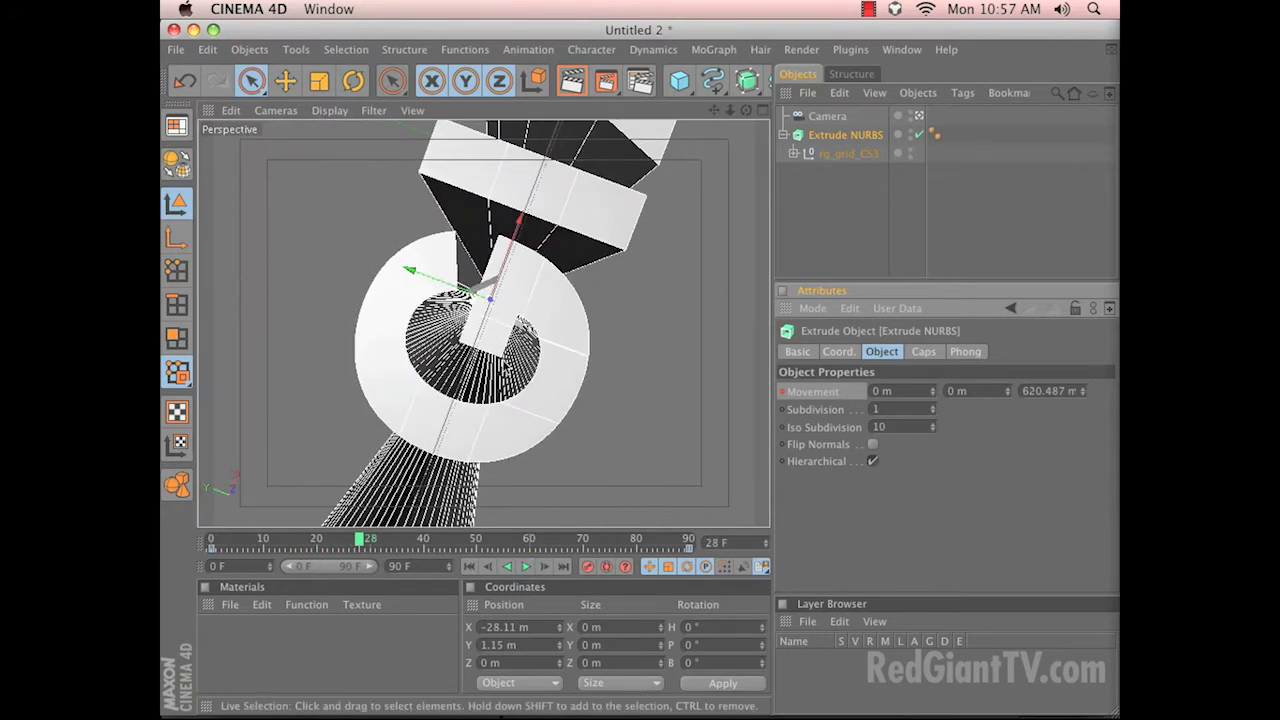
key(F8)
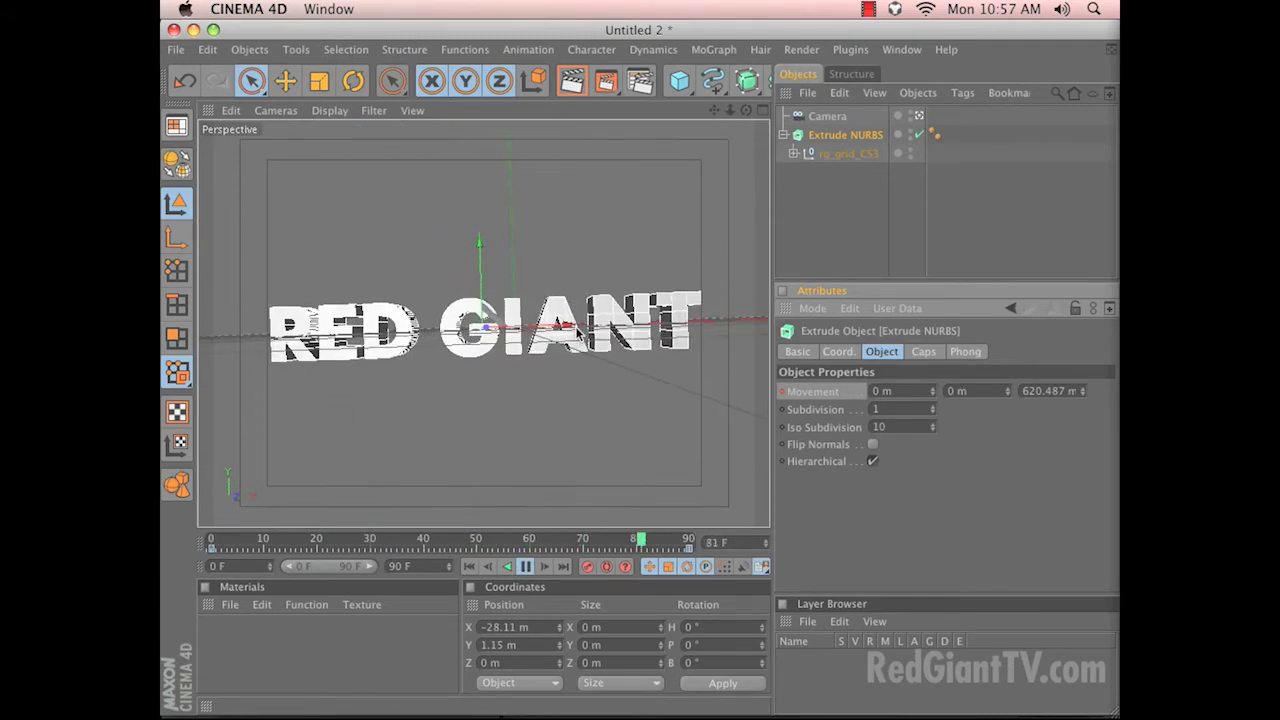
key(F8)
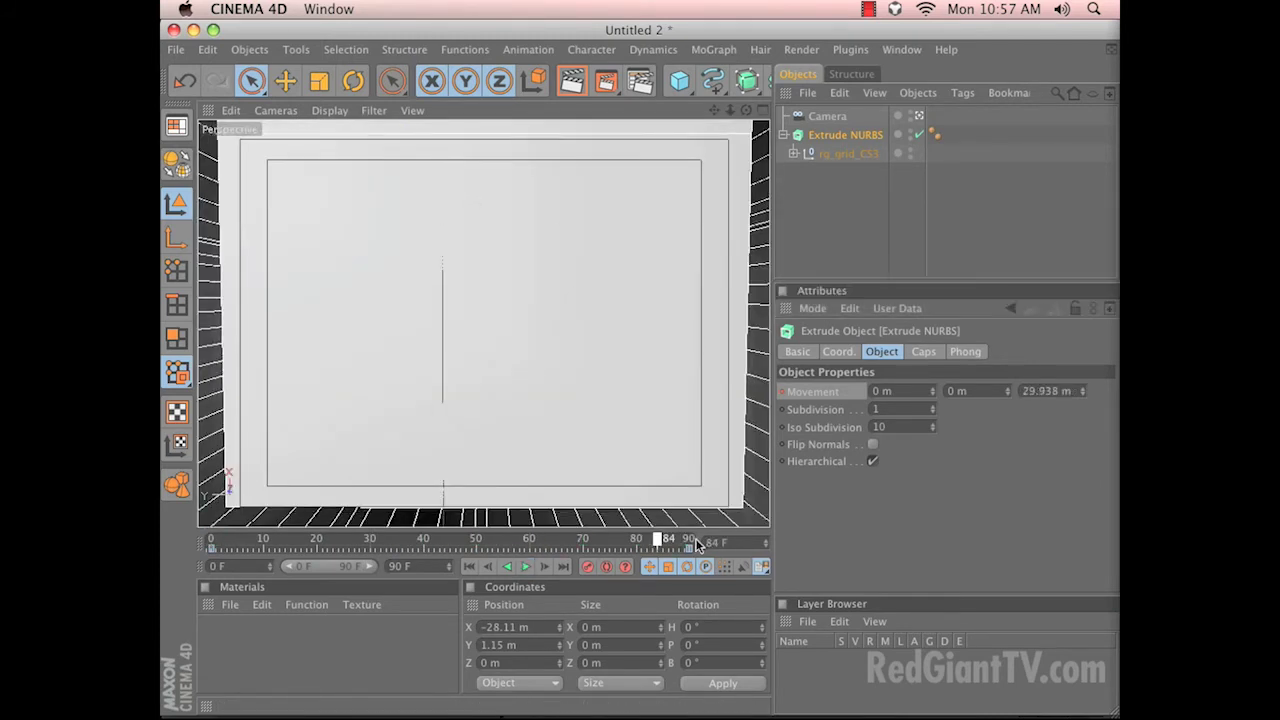
click(695, 538)
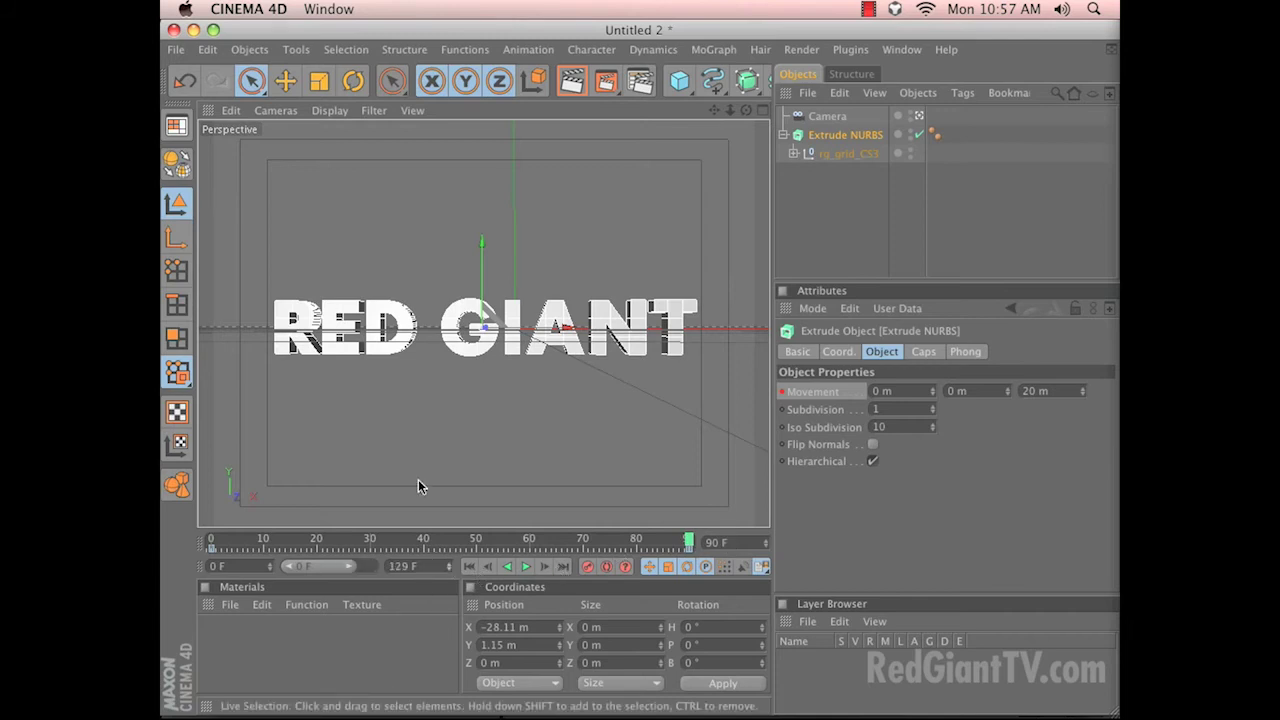
Extend the project to 120 frames, show the full range on the timeline and play the animation.
double_click(405, 566)
text(120)
key(Return)
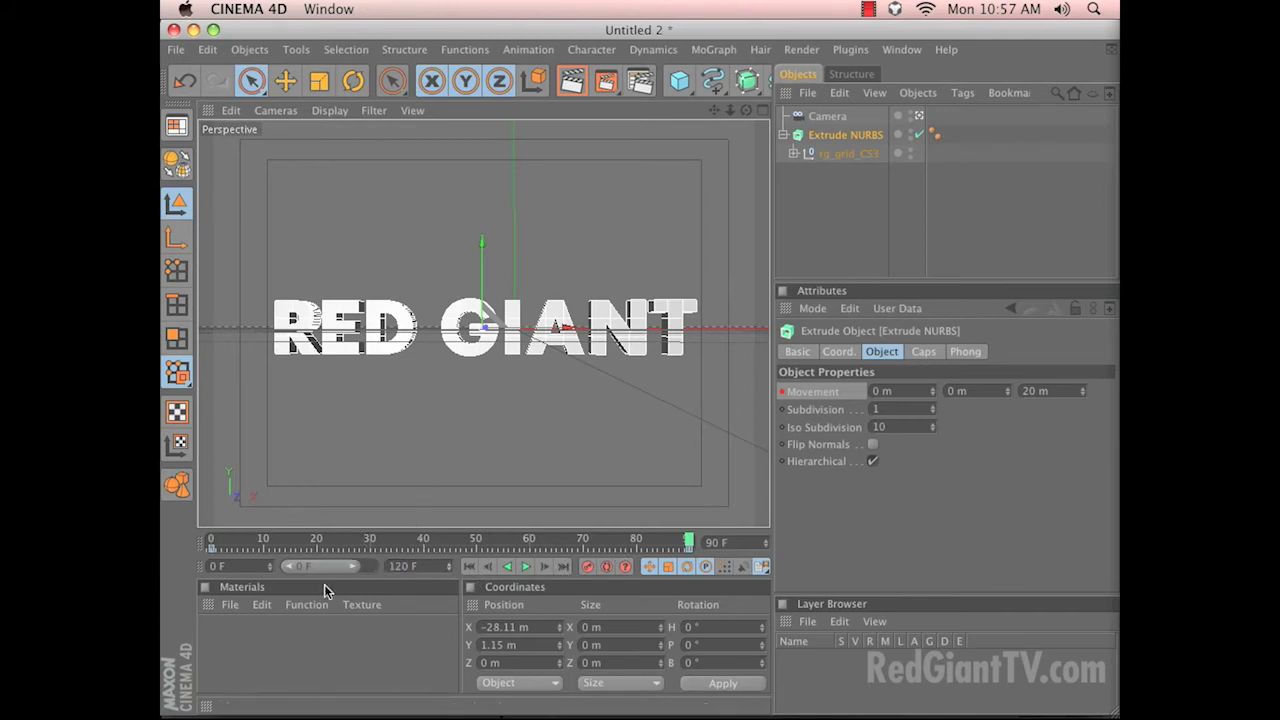
drag(360, 566, 375, 565)
drag(568, 548, 170, 550)
key(F8)
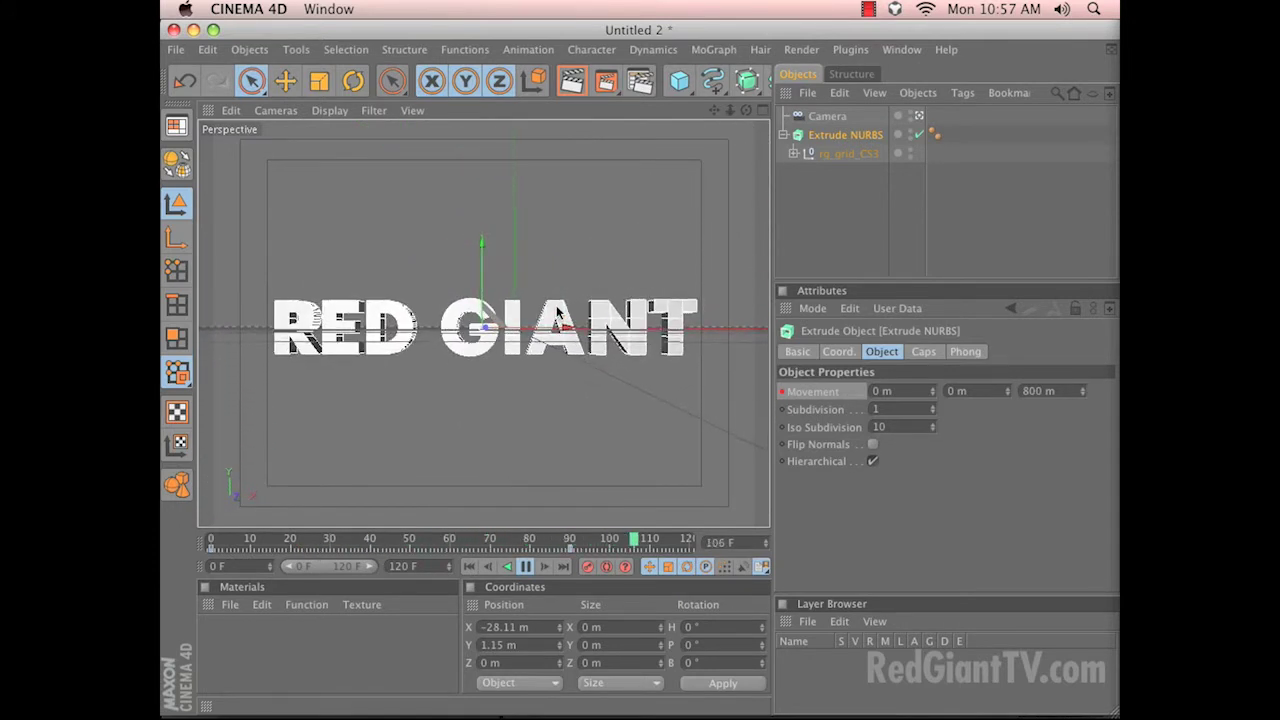
key(F8)
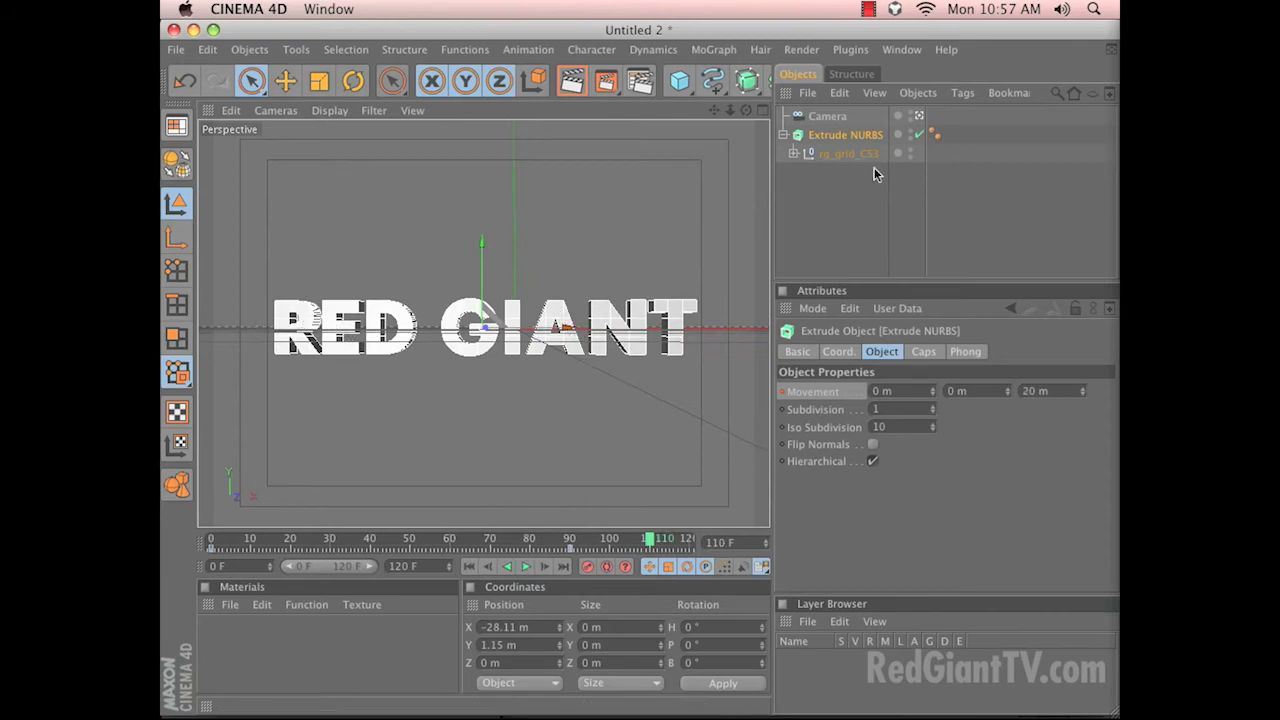
Collapse the Layer Browser, enlarge the object list, and expand the rg_grid_CS3 group to look through its path splines.
click(781, 606)
drag(858, 391, 856, 486)
click(850, 300)
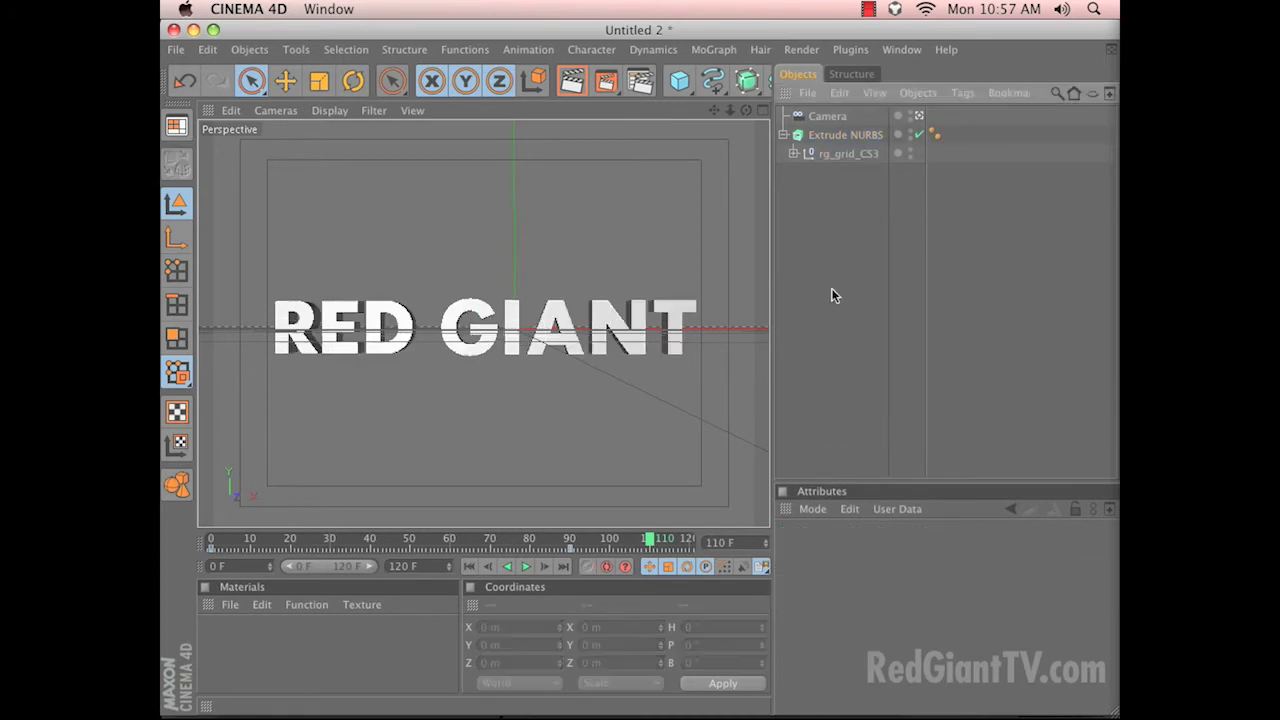
click(793, 153)
click(844, 173)
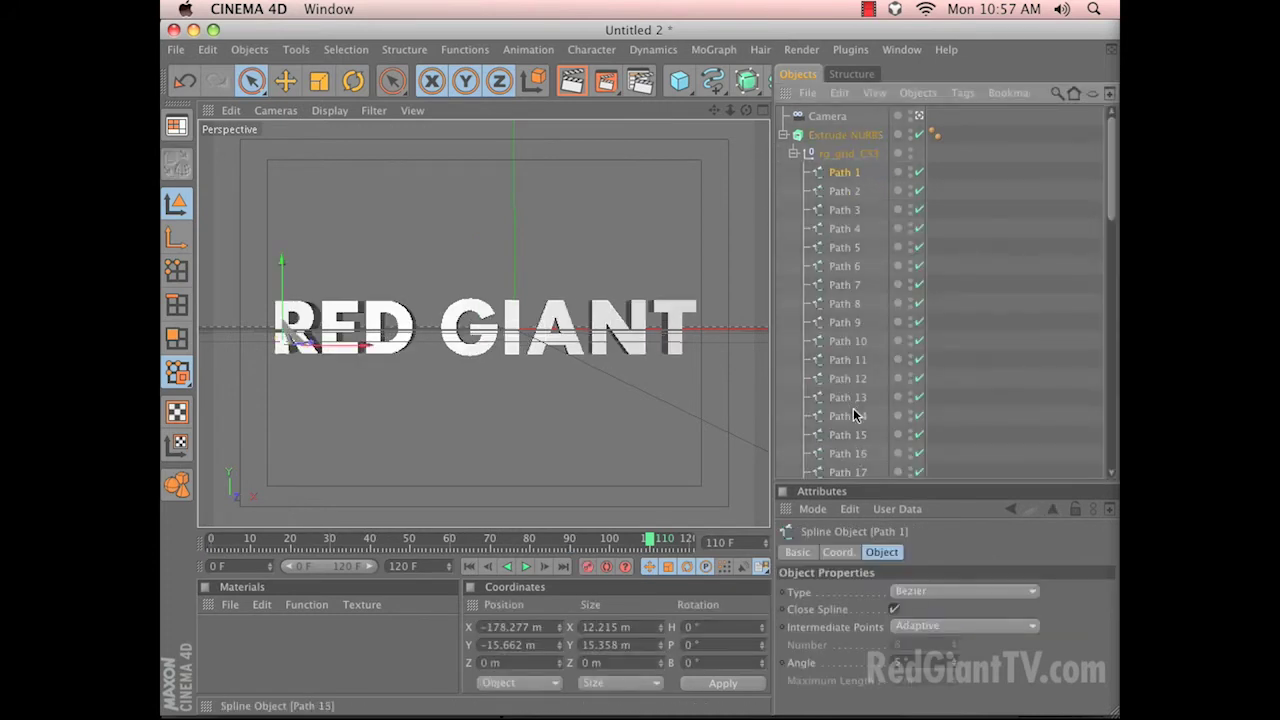
scroll(856, 429, down, 15)
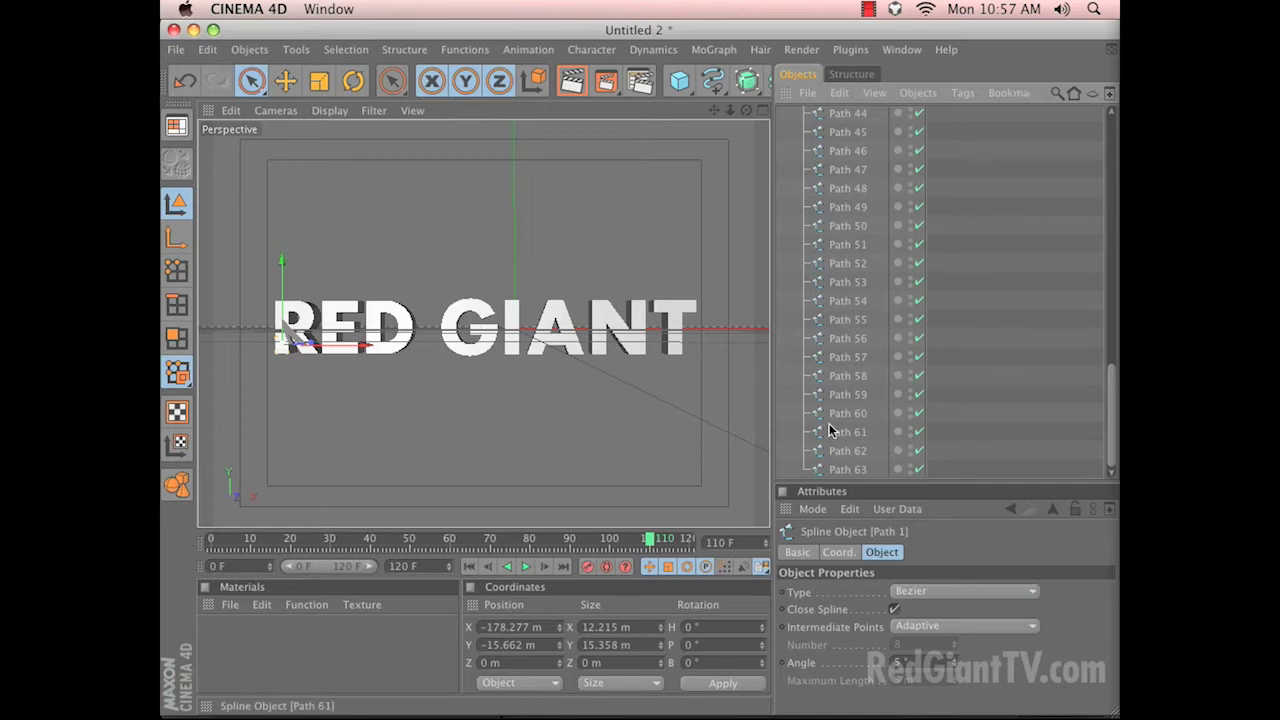
Switch to the four-view layout and go to frame 38 of the animation.
drag(648, 541, 255, 541)
middle_click(586, 210)
scroll(874, 206, up, 15)
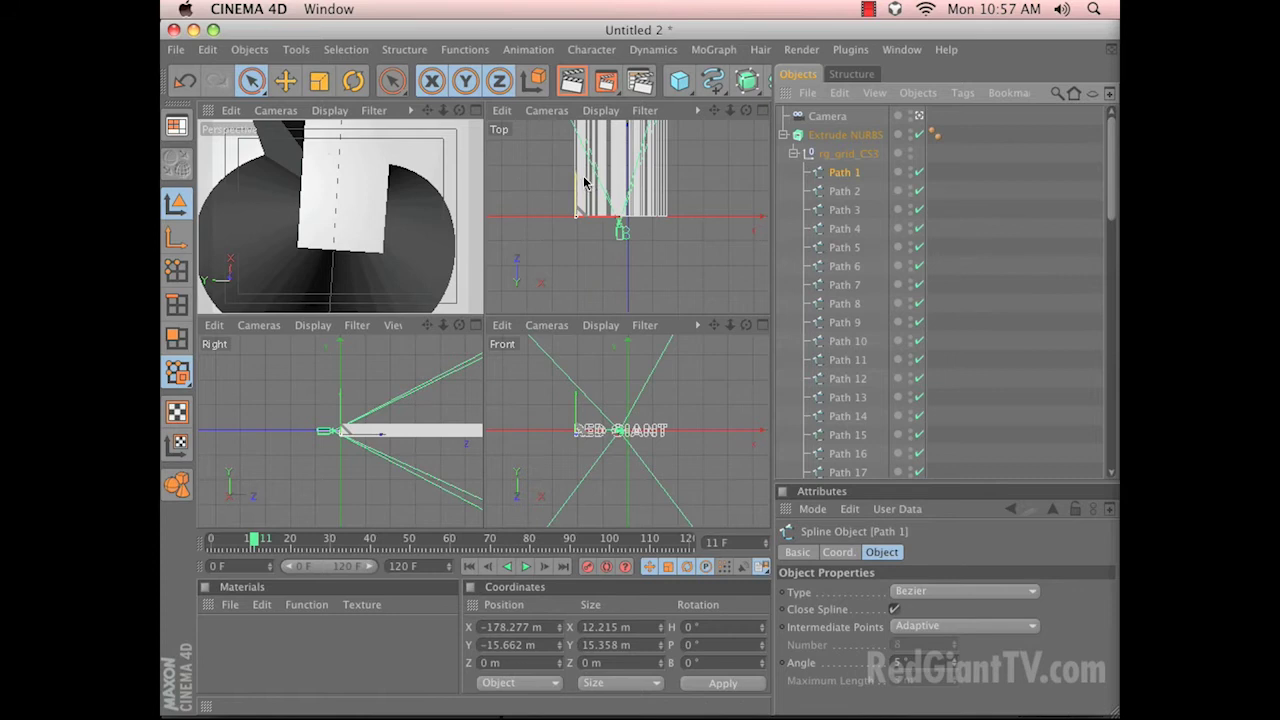
click(360, 540)
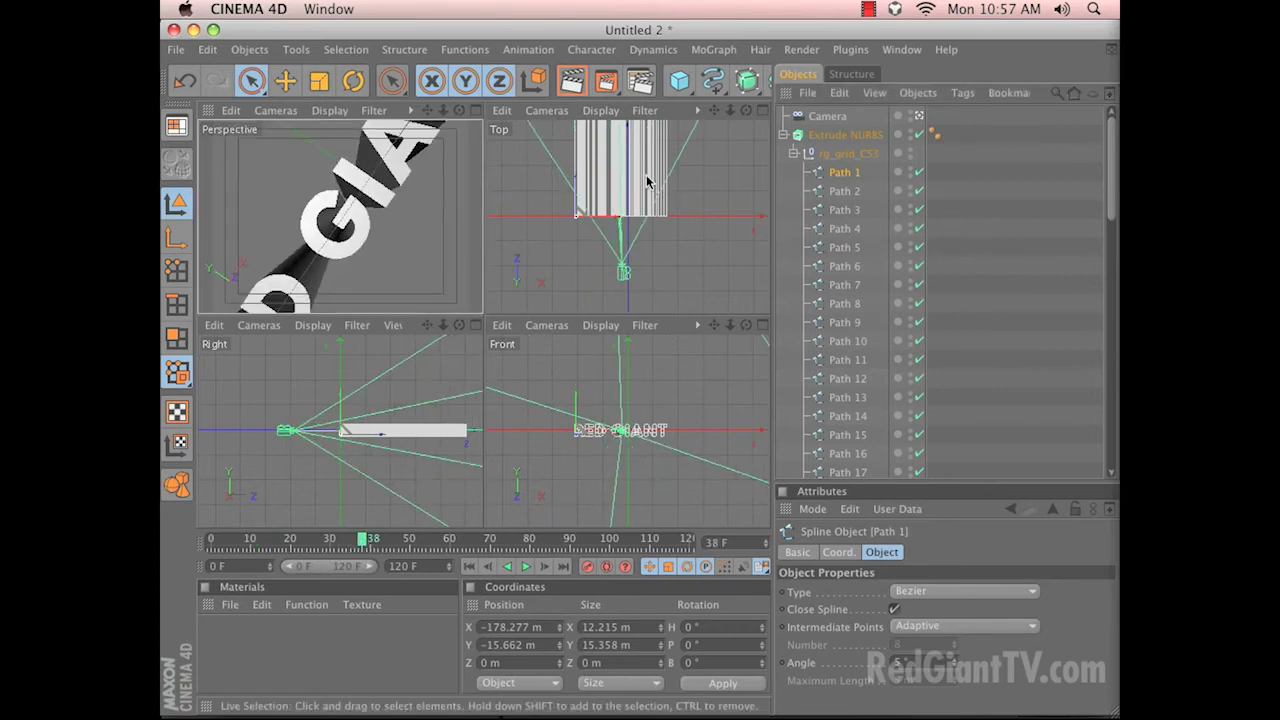
Try moving the G pieces Path 56 and Path 60 to about -215 m in Z in the Top view, and undo the move.
click(282, 233)
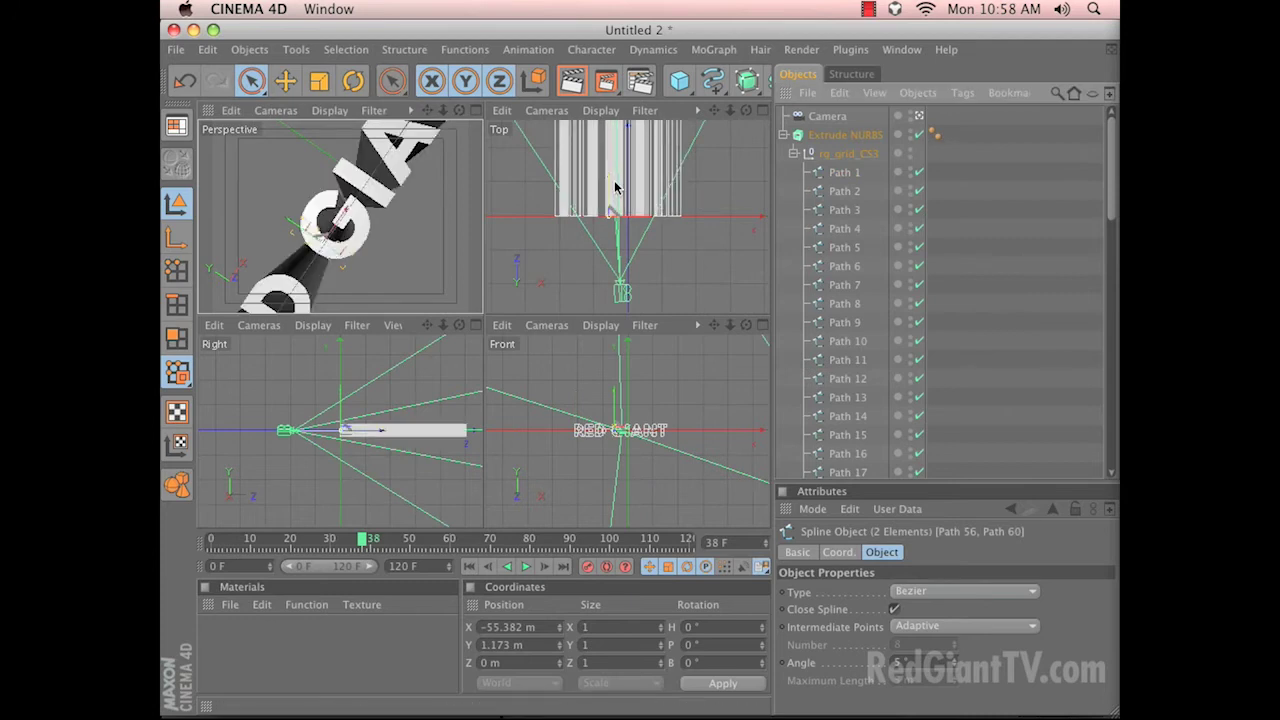
drag(611, 178, 640, 316)
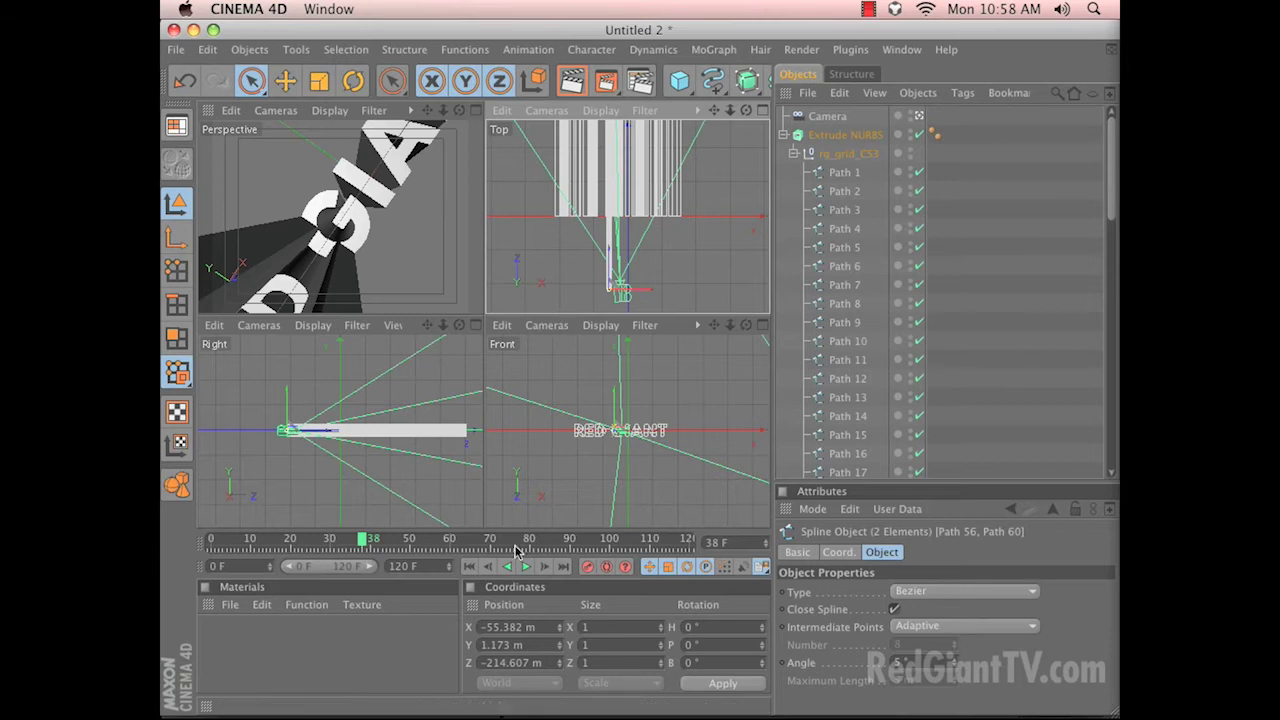
click(836, 552)
drag(874, 482, 899, 338)
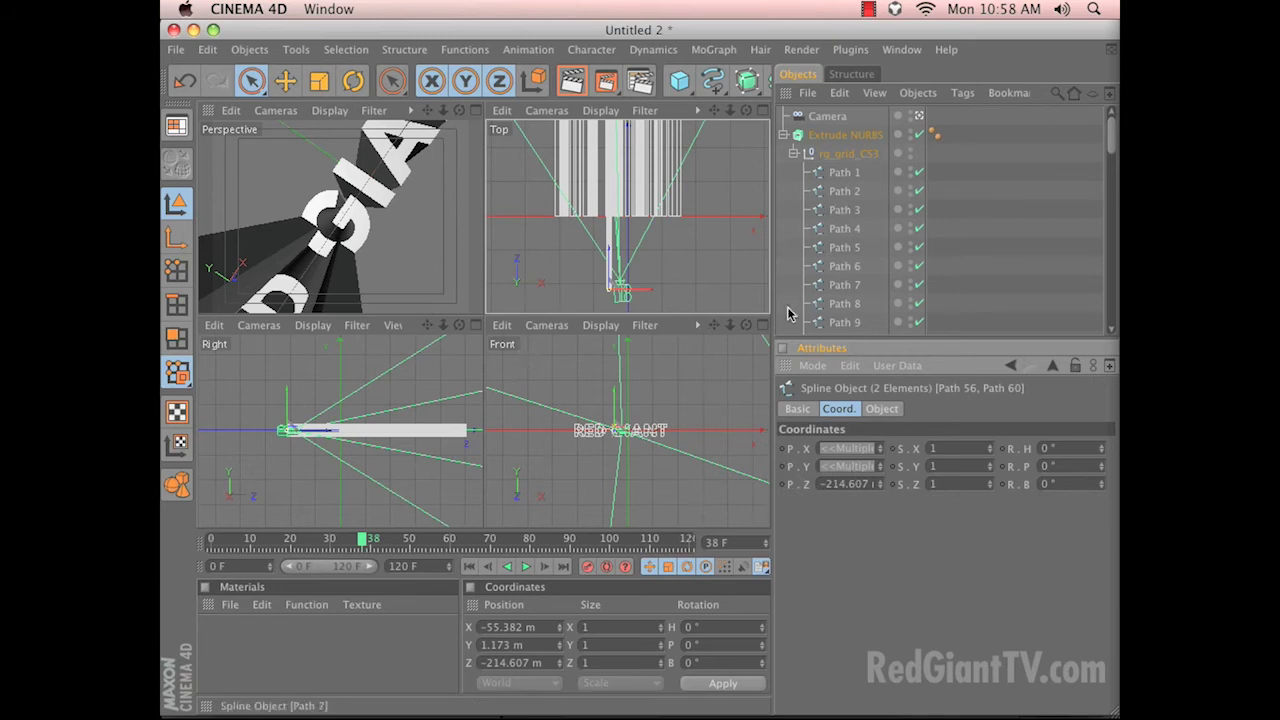
key(super+z)
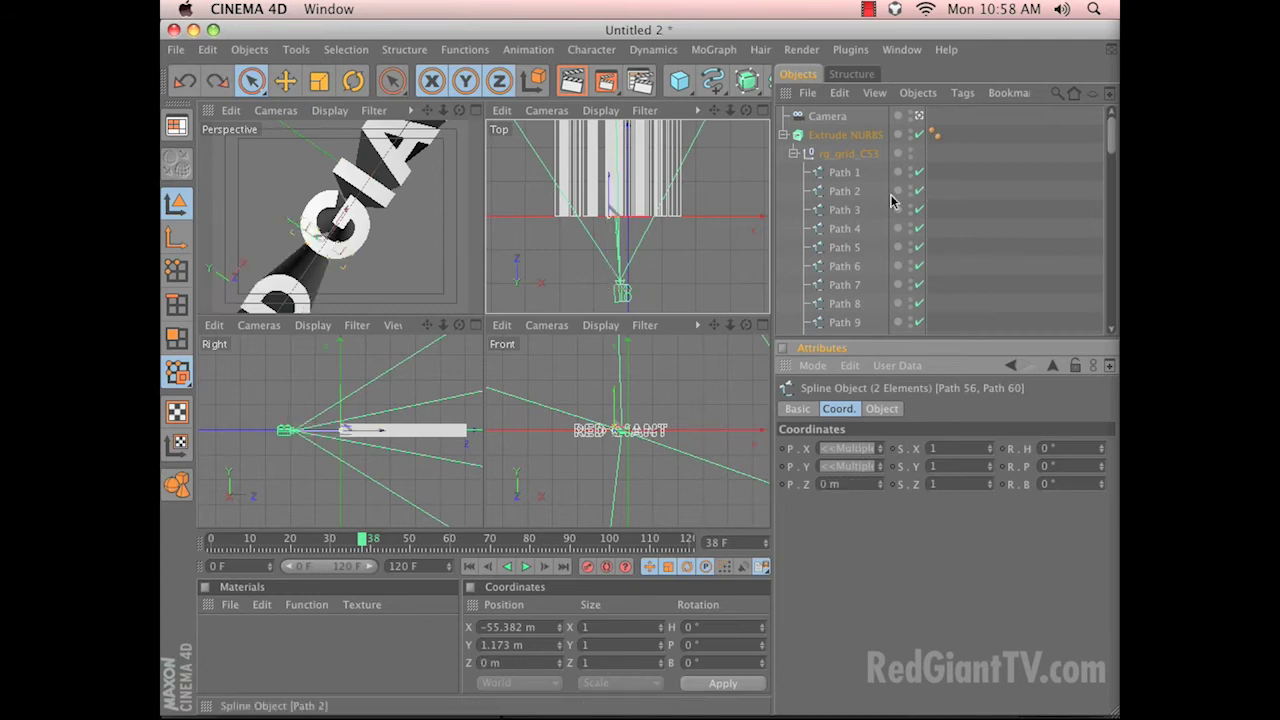
Select rg_grid_CS3 with all its child paths, keyframe their Z position at frame 90, and go to frame 32.
click(852, 155)
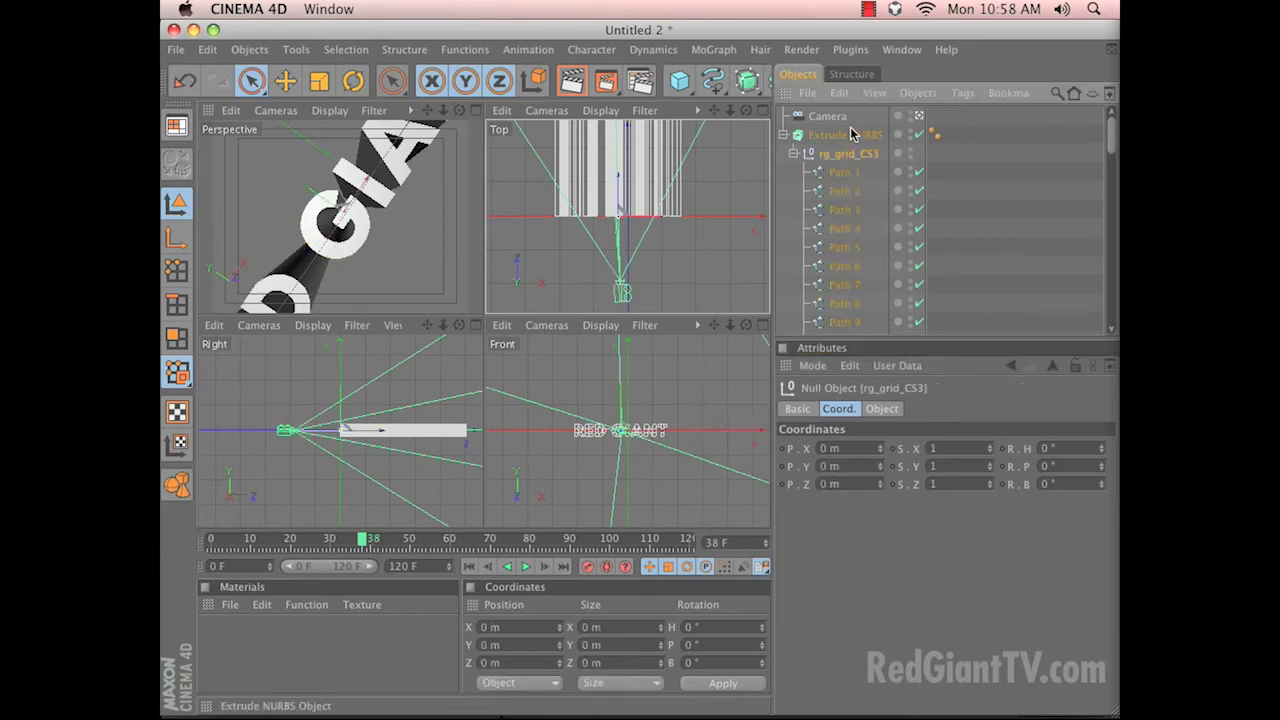
click(876, 93)
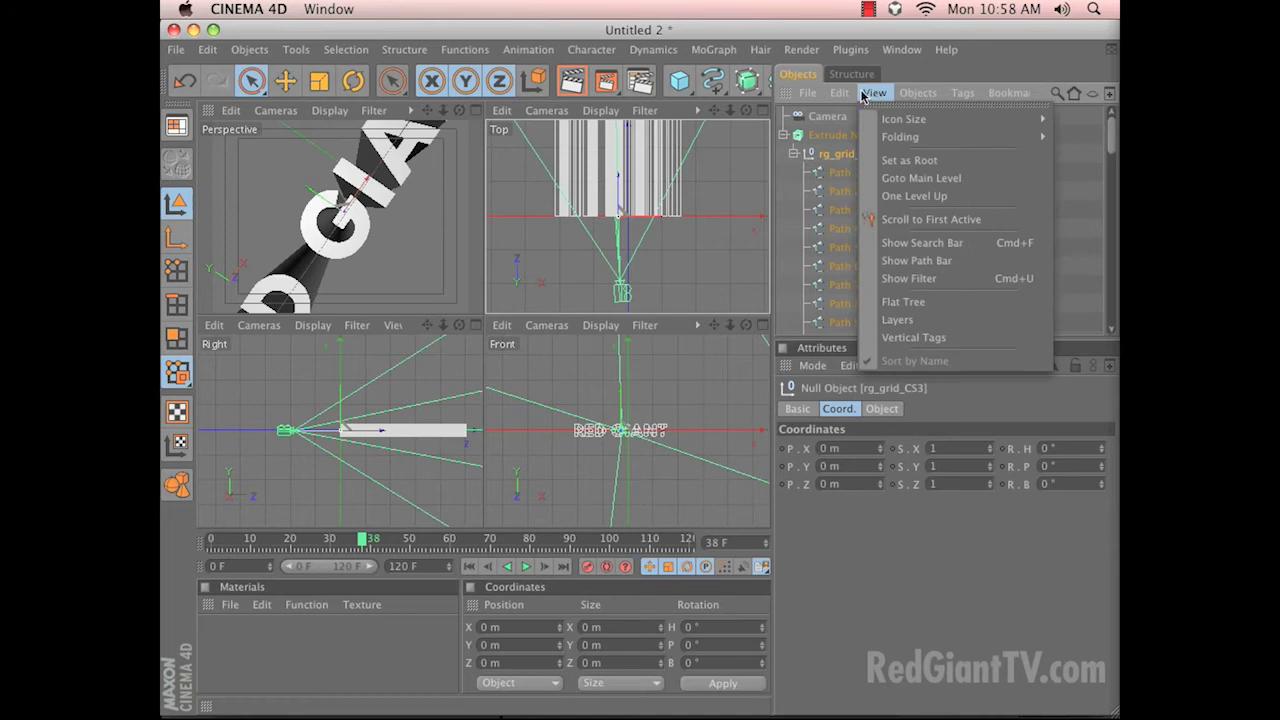
click(905, 290)
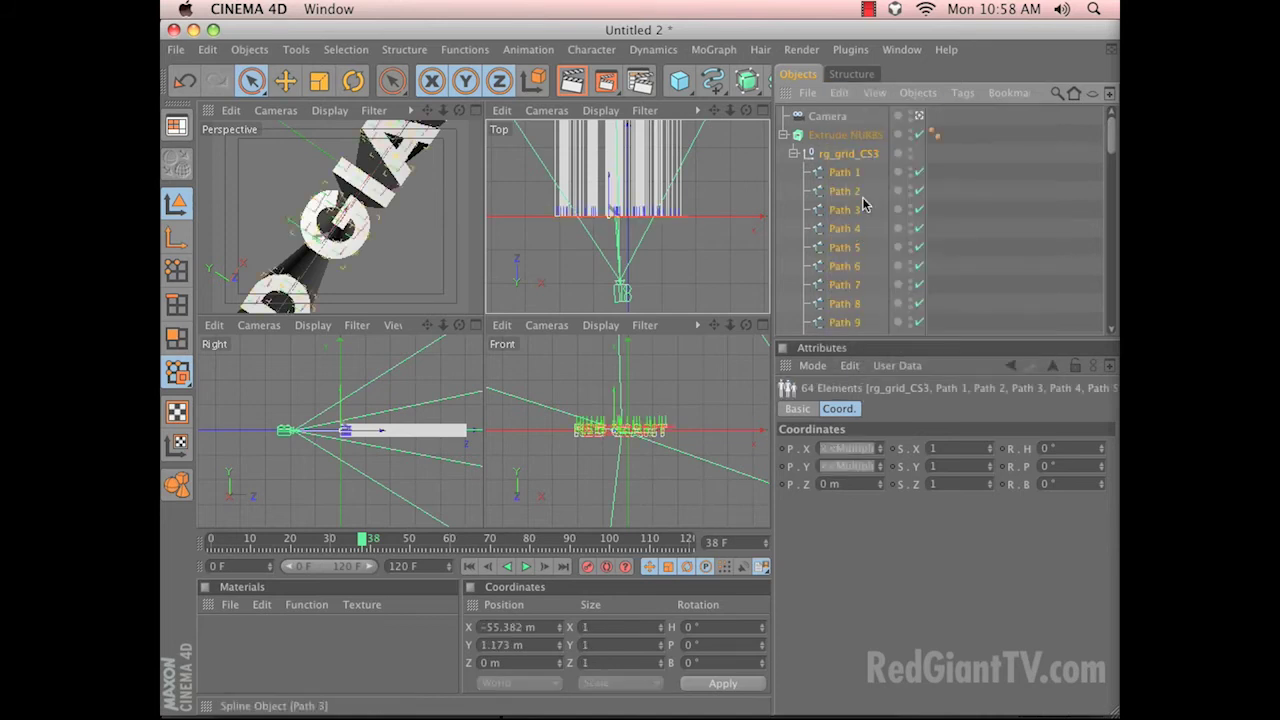
drag(629, 538, 570, 545)
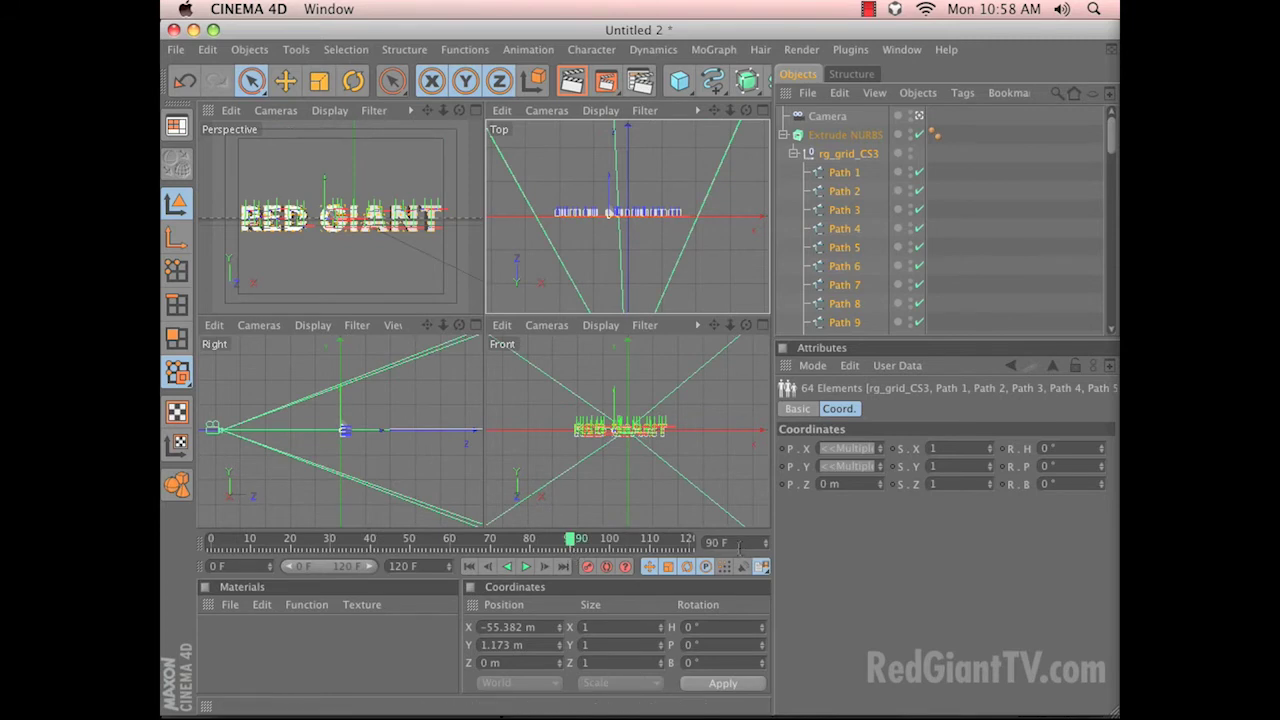
click(783, 485)
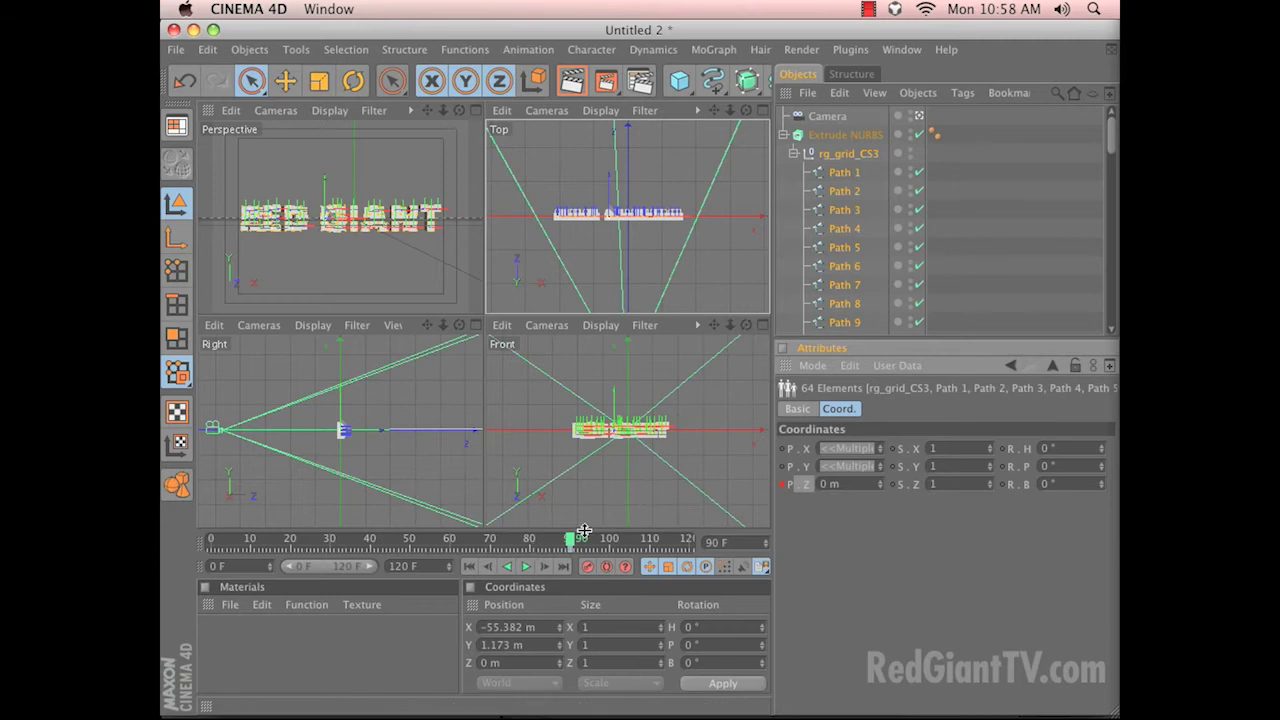
drag(574, 541, 338, 545)
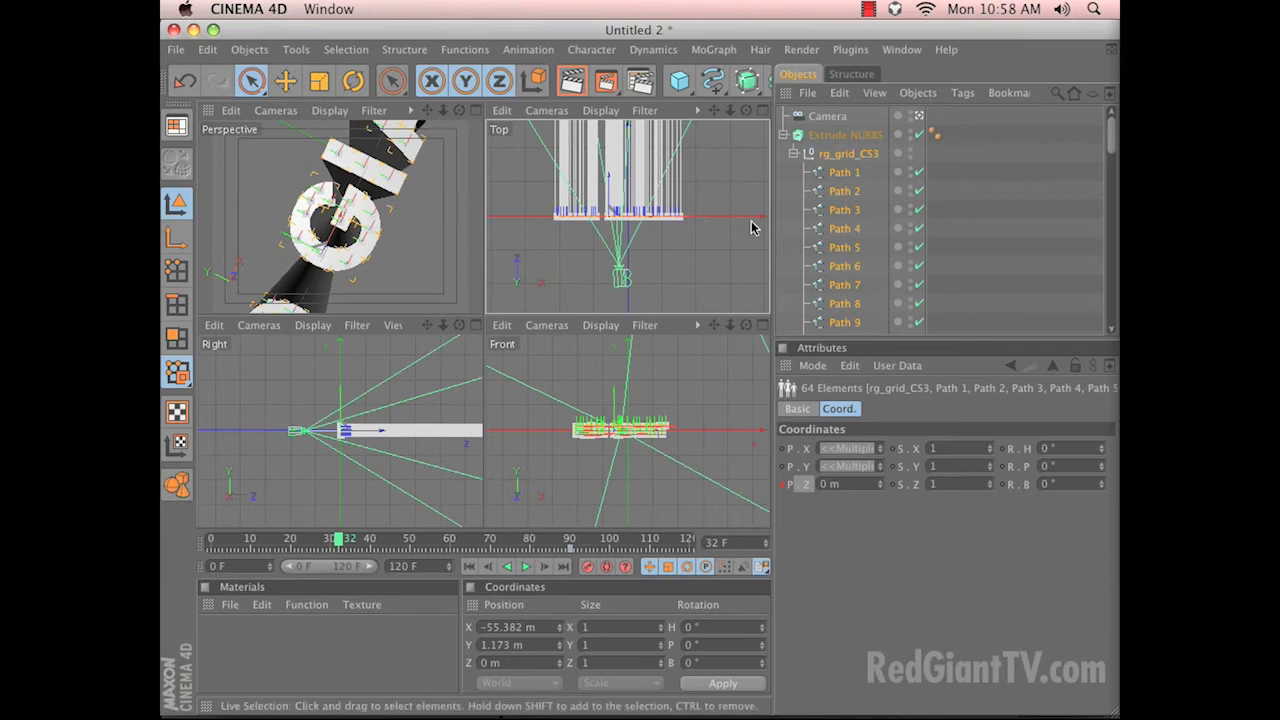
scroll(849, 250, down, 8)
click(848, 188)
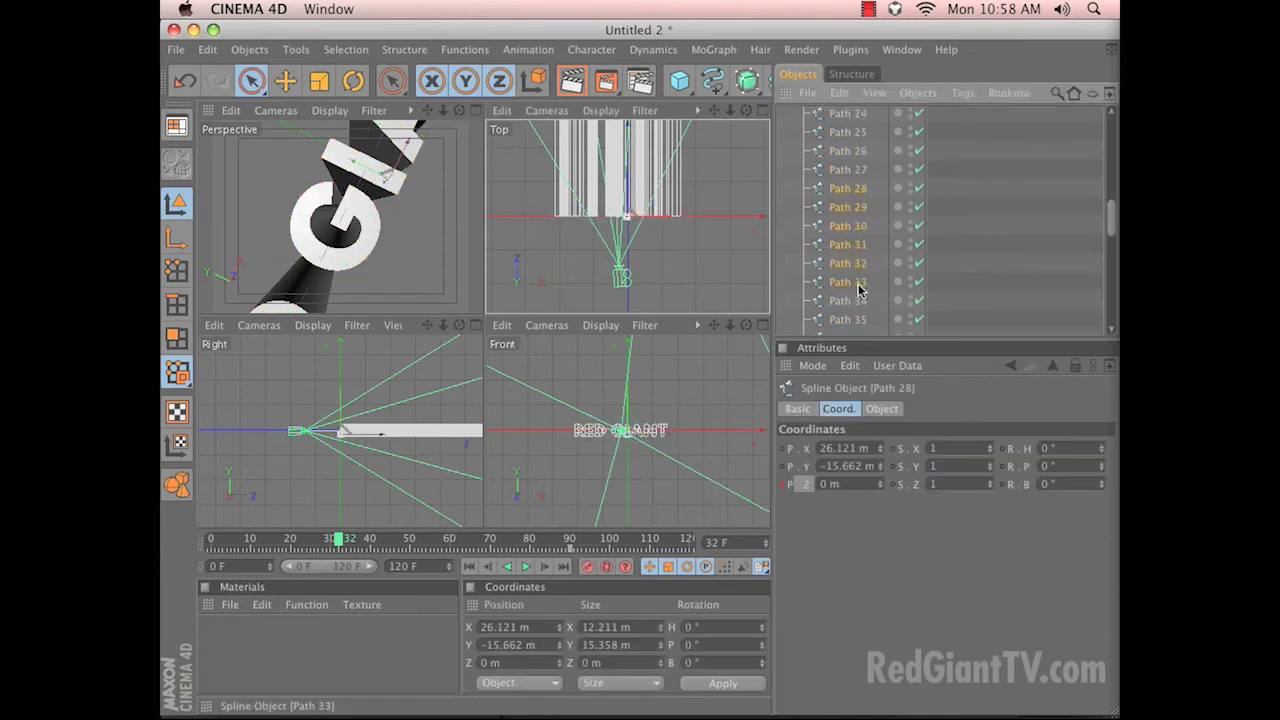
click(628, 180)
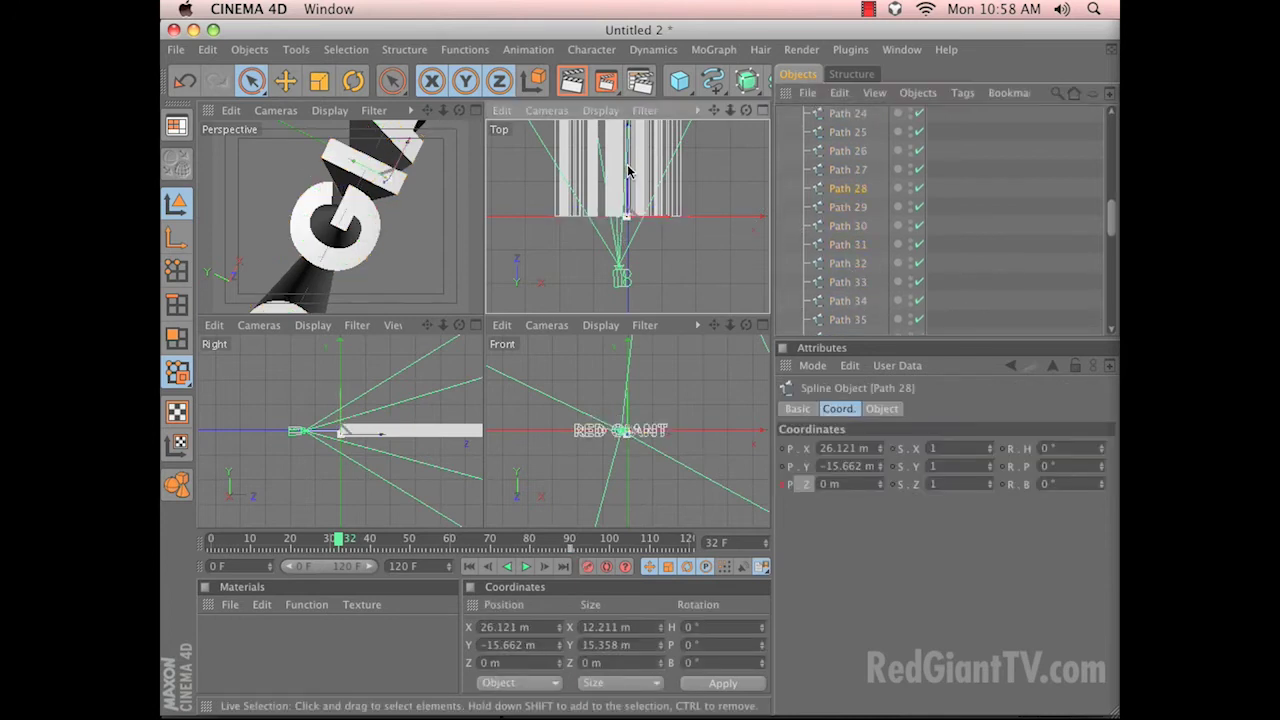
drag(620, 222, 640, 318)
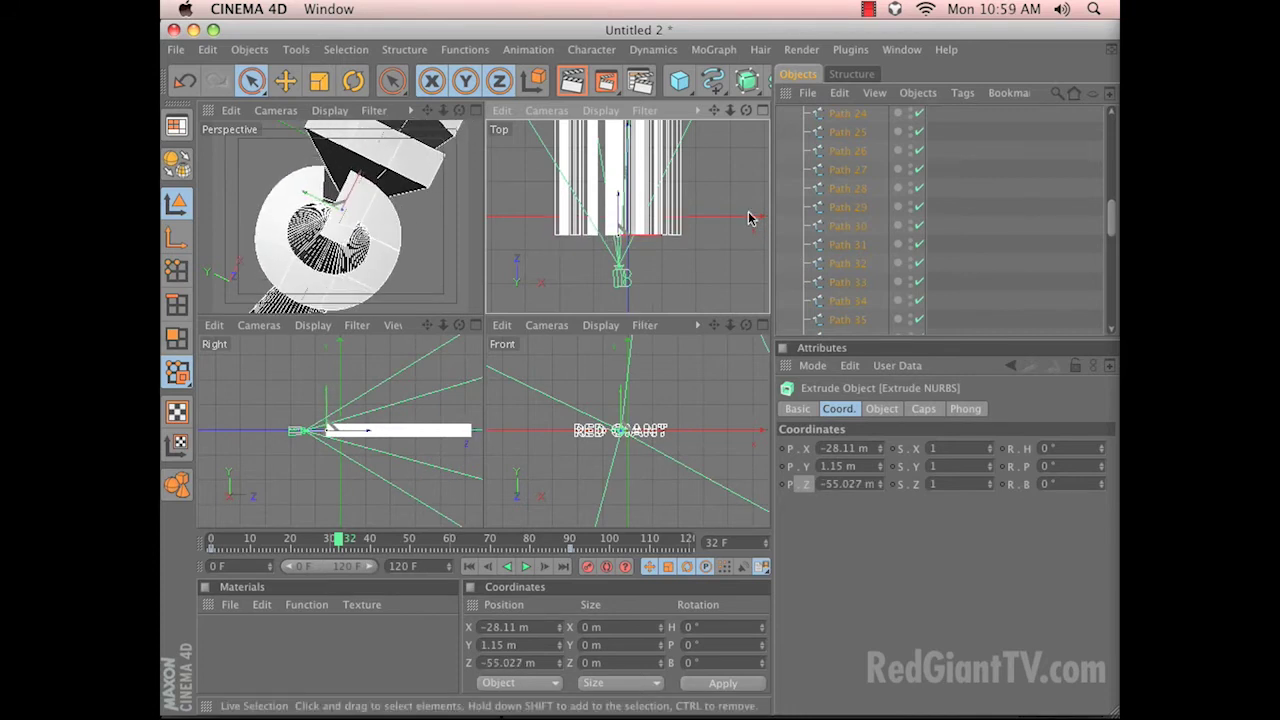
key(super+z)
Select Path 29 through Path 34 and move them toward the camera along Z in the Top view.
click(840, 207)
shift+click(848, 300)
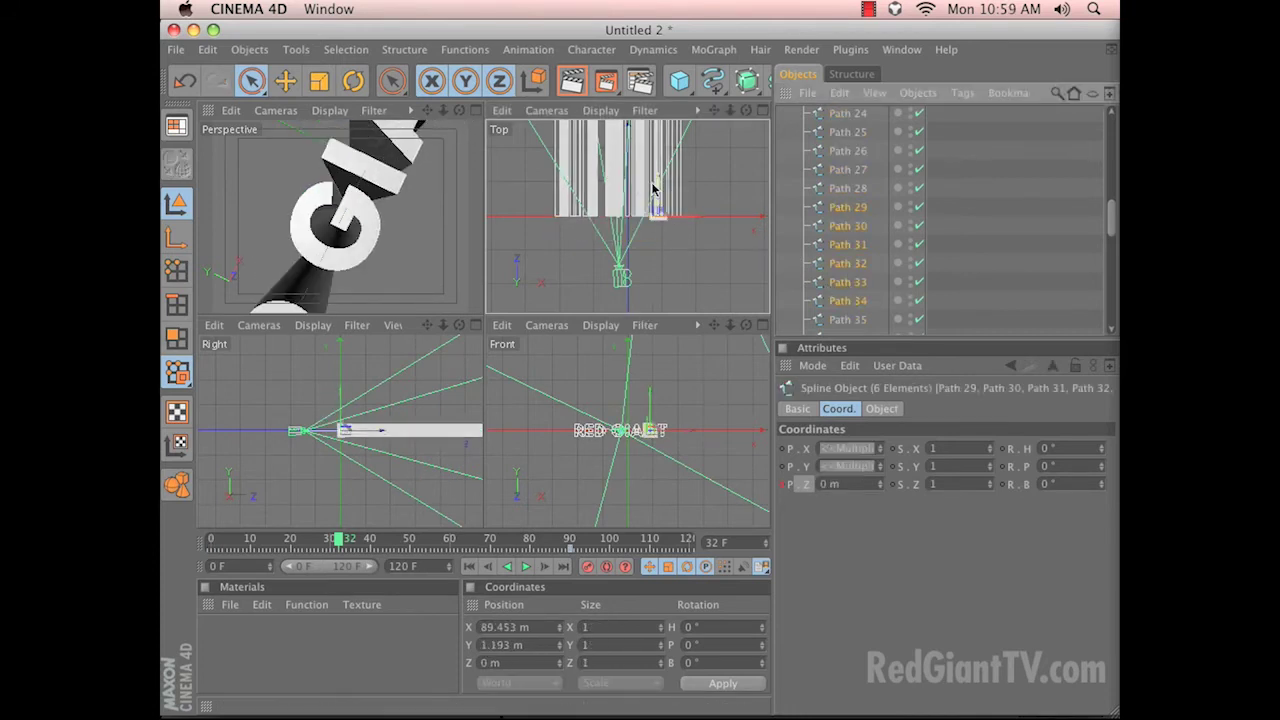
drag(658, 180, 643, 320)
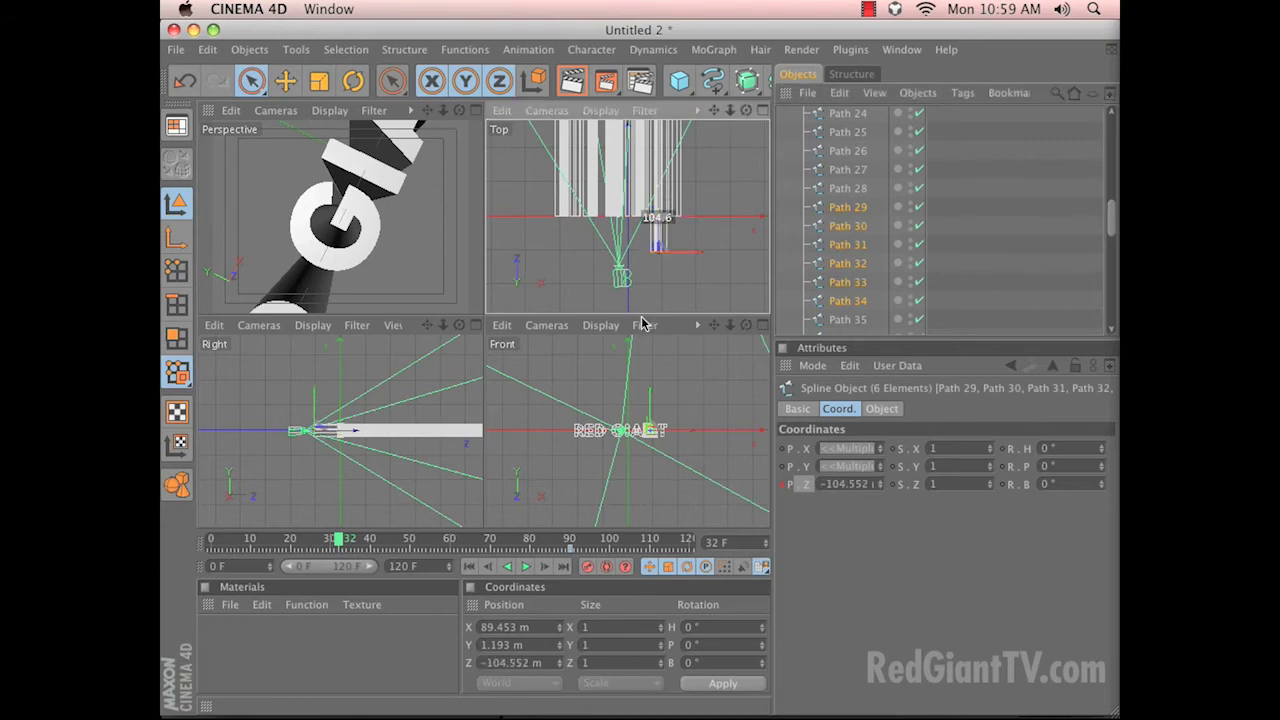
Select Path 10 through Path 28 and move them along Z in the Top view.
scroll(857, 190, up, 1)
click(857, 197)
scroll(857, 197, up, 5)
shift+click(848, 160)
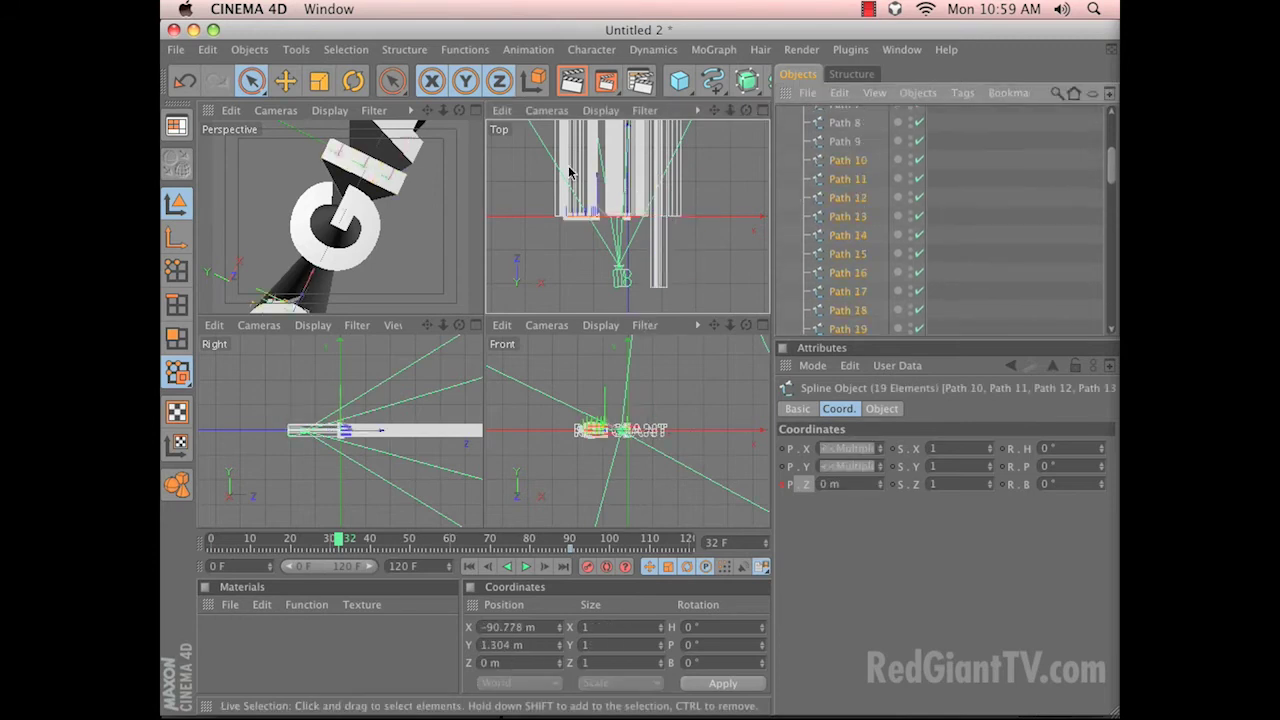
drag(605, 183, 607, 172)
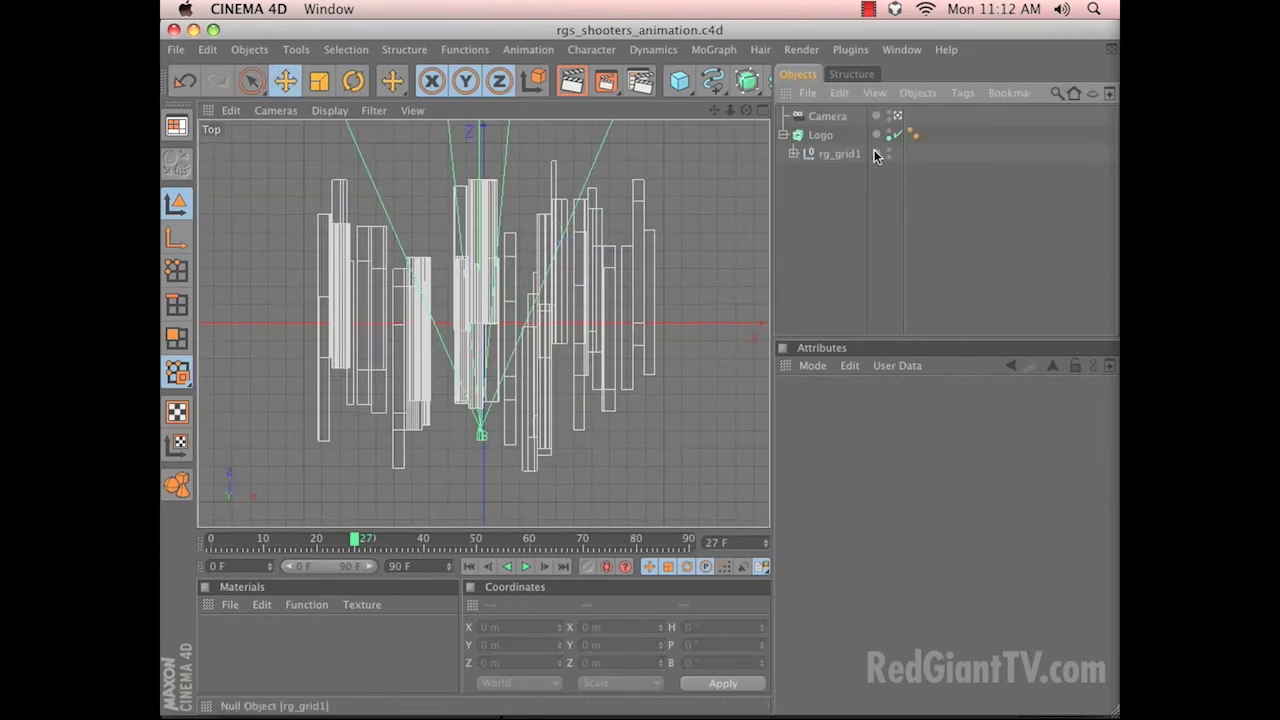
Examine the staggered letter-piece animation of rg_grid1 in rgs_shooters_animation.c4d in the Top and Perspective views.
click(836, 155)
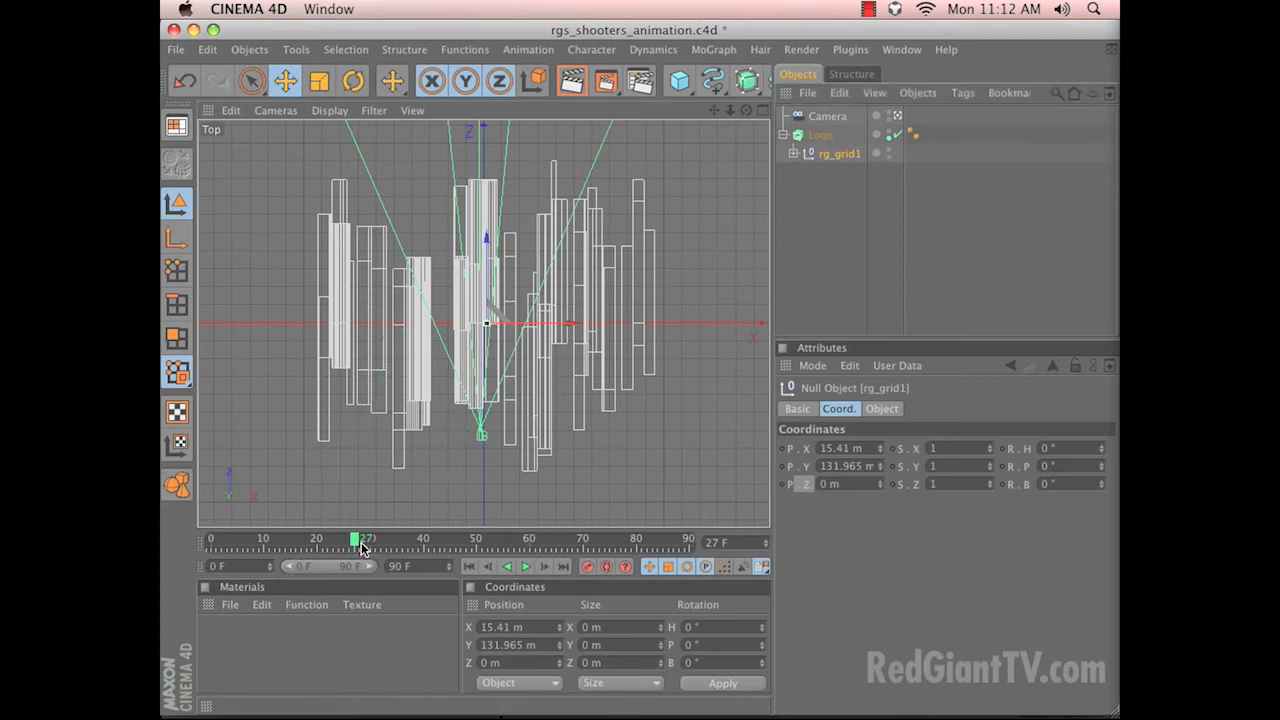
drag(368, 542, 481, 570)
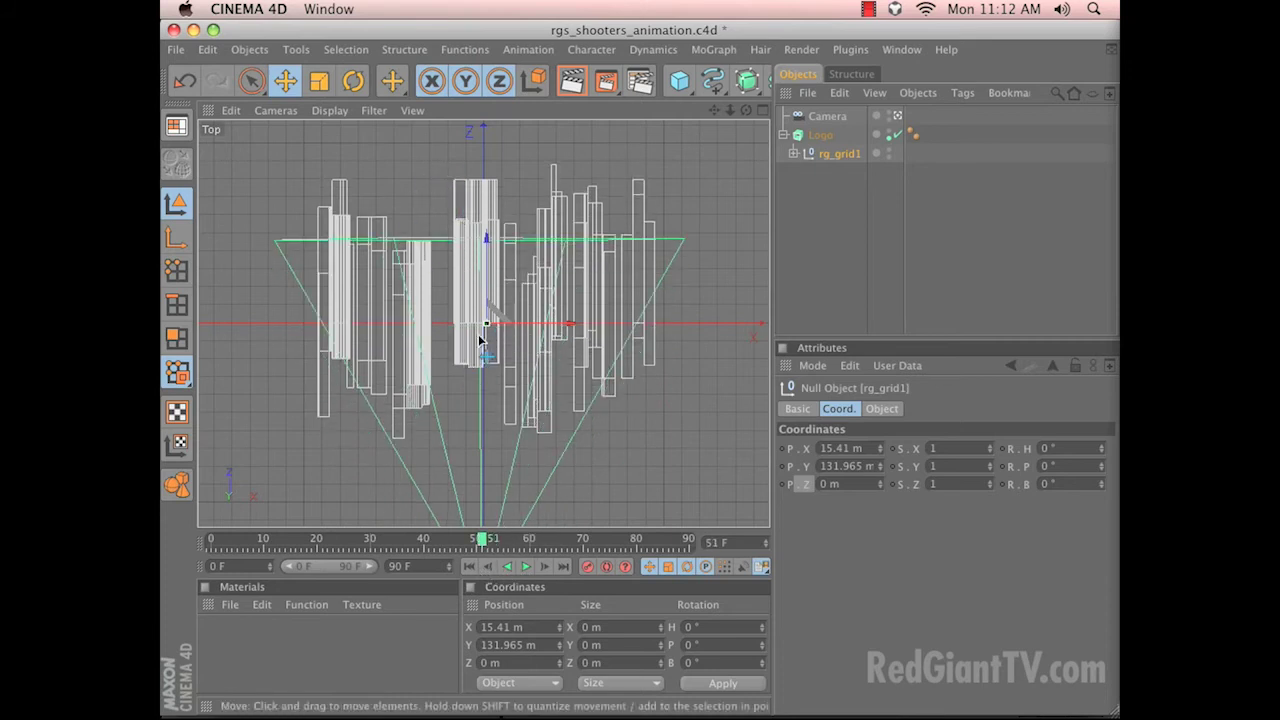
drag(488, 542, 691, 551)
key(F1)
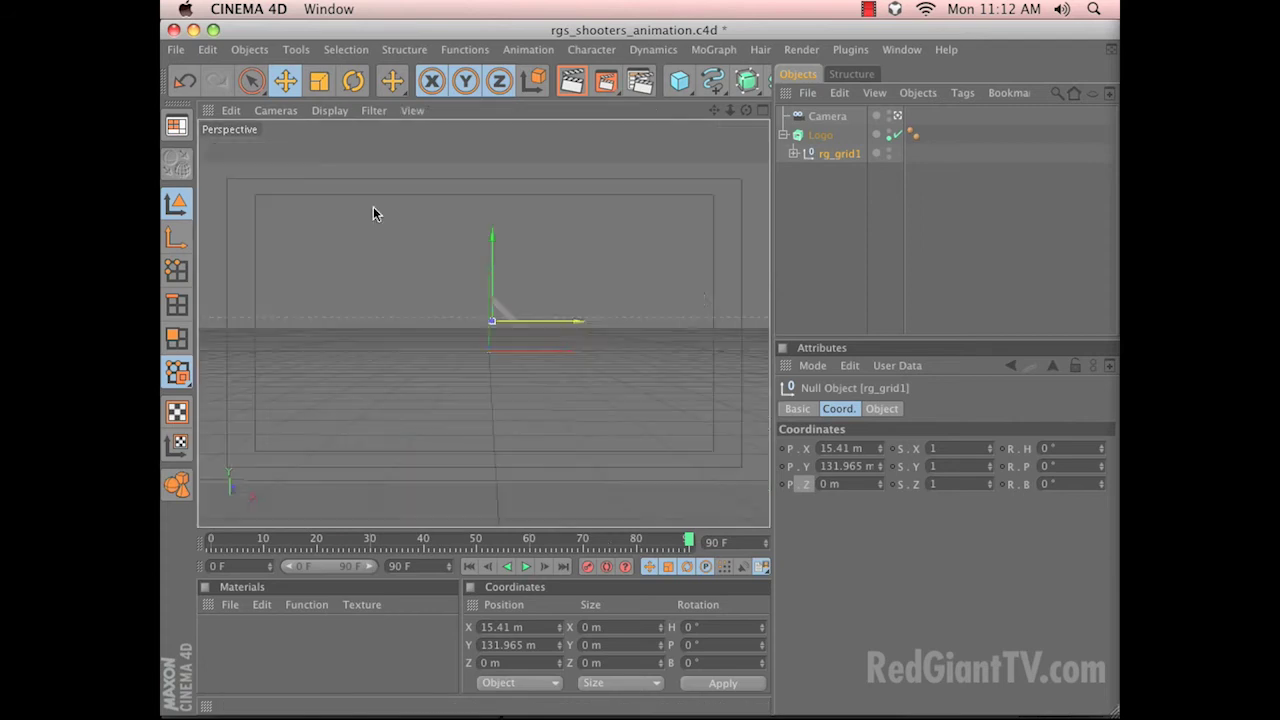
drag(210, 543, 605, 603)
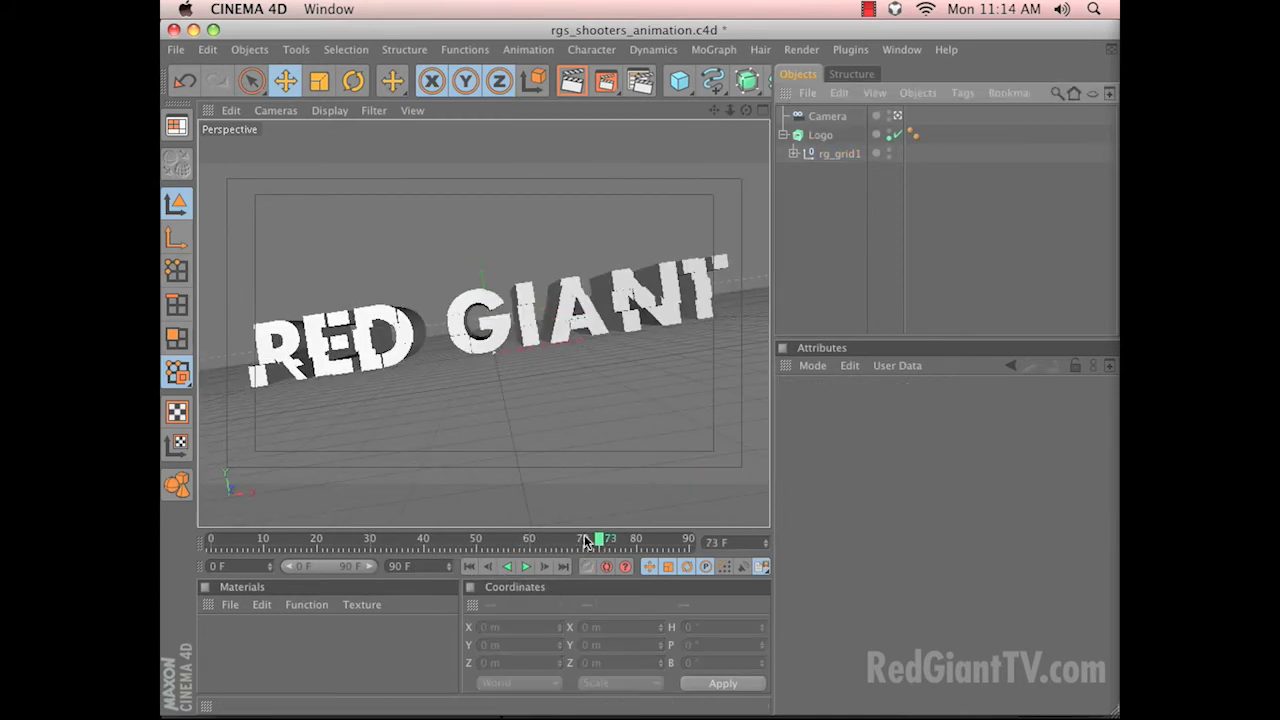
Create a new material and apply it to the Logo object.
drag(605, 541, 445, 562)
click(230, 604)
click(278, 381)
drag(219, 636, 822, 137)
Open the new material for editing and show its Luminance channel settings.
double_click(222, 645)
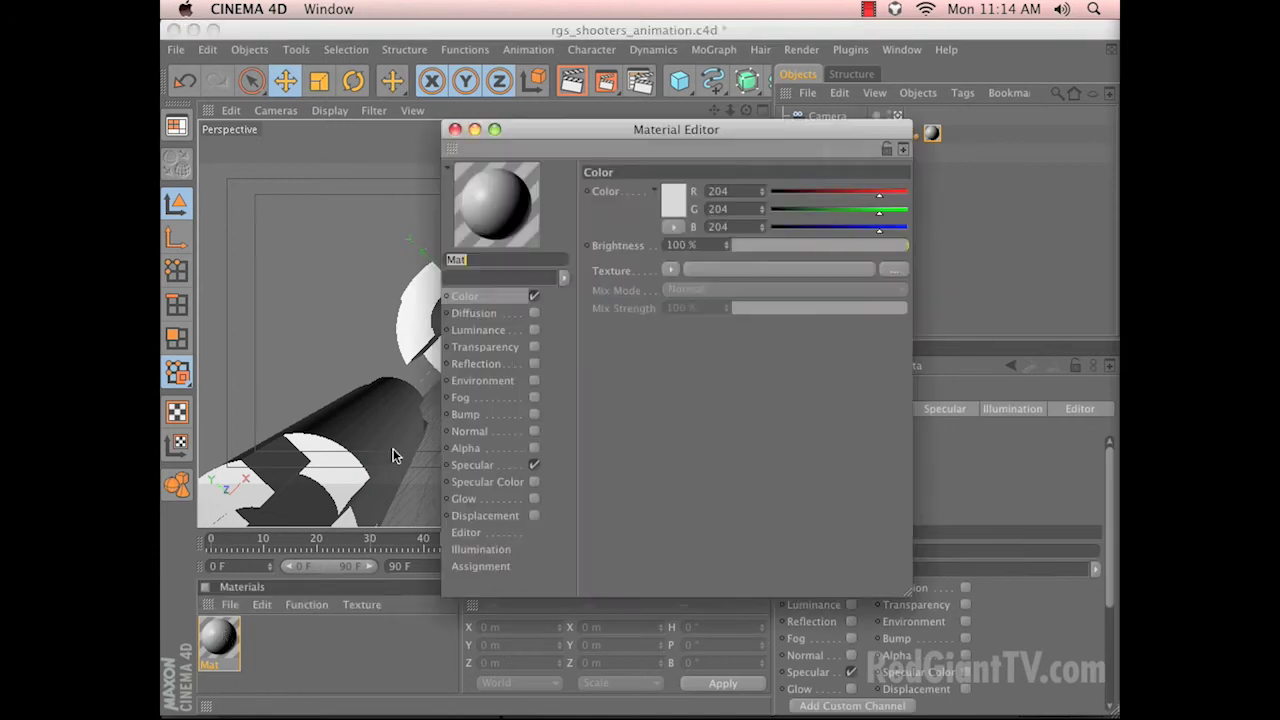
click(485, 333)
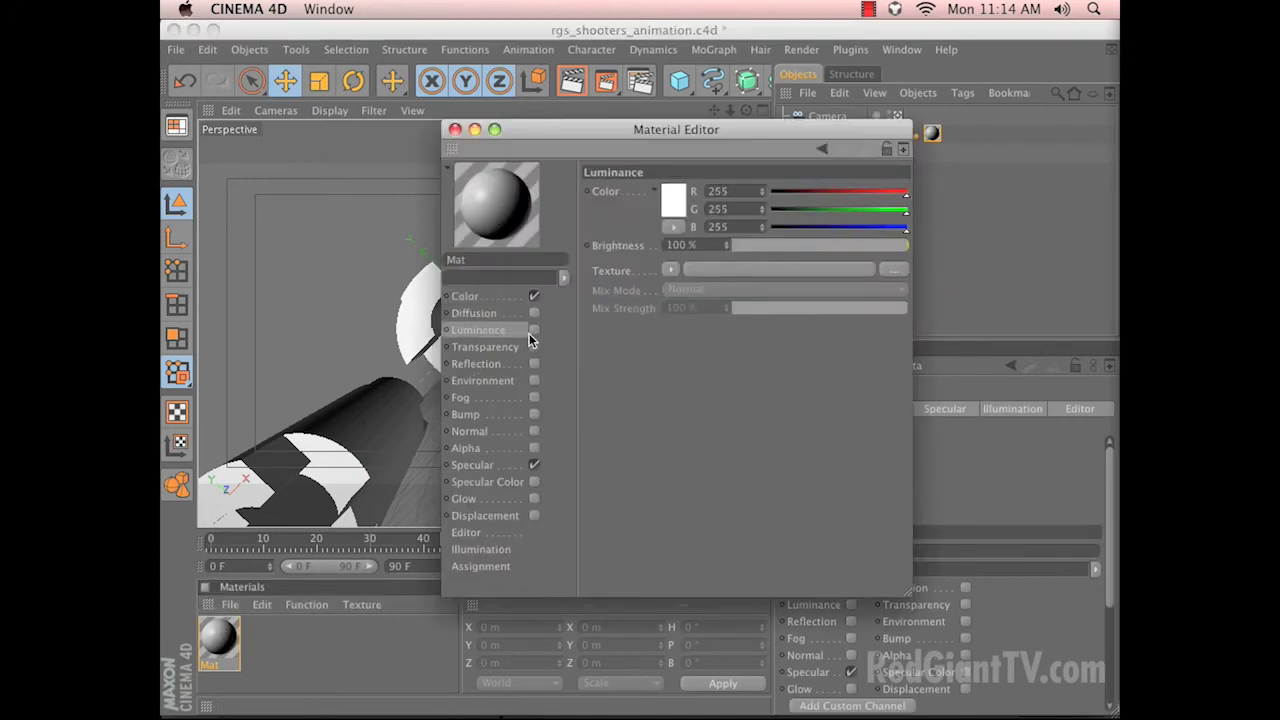
Enable the material's Luminance channel, assign a Fresnel shader as its texture, and open the shader properties.
click(534, 330)
click(665, 269)
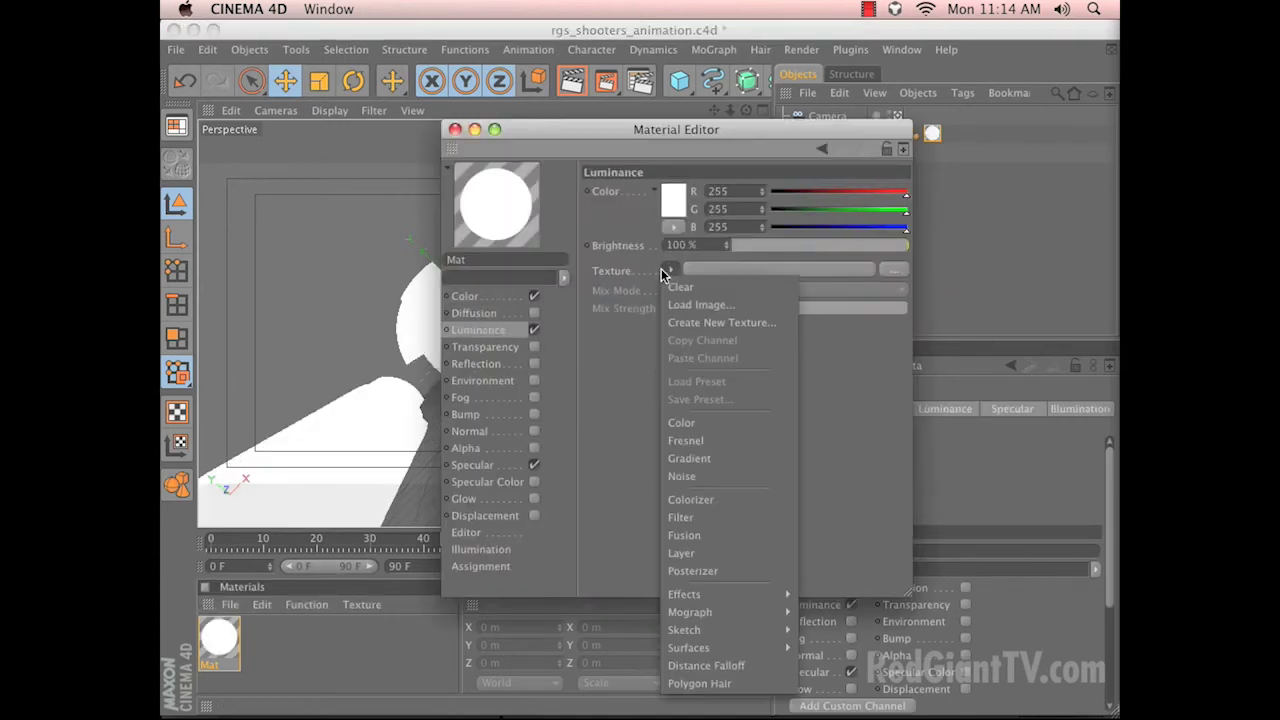
click(707, 441)
click(851, 267)
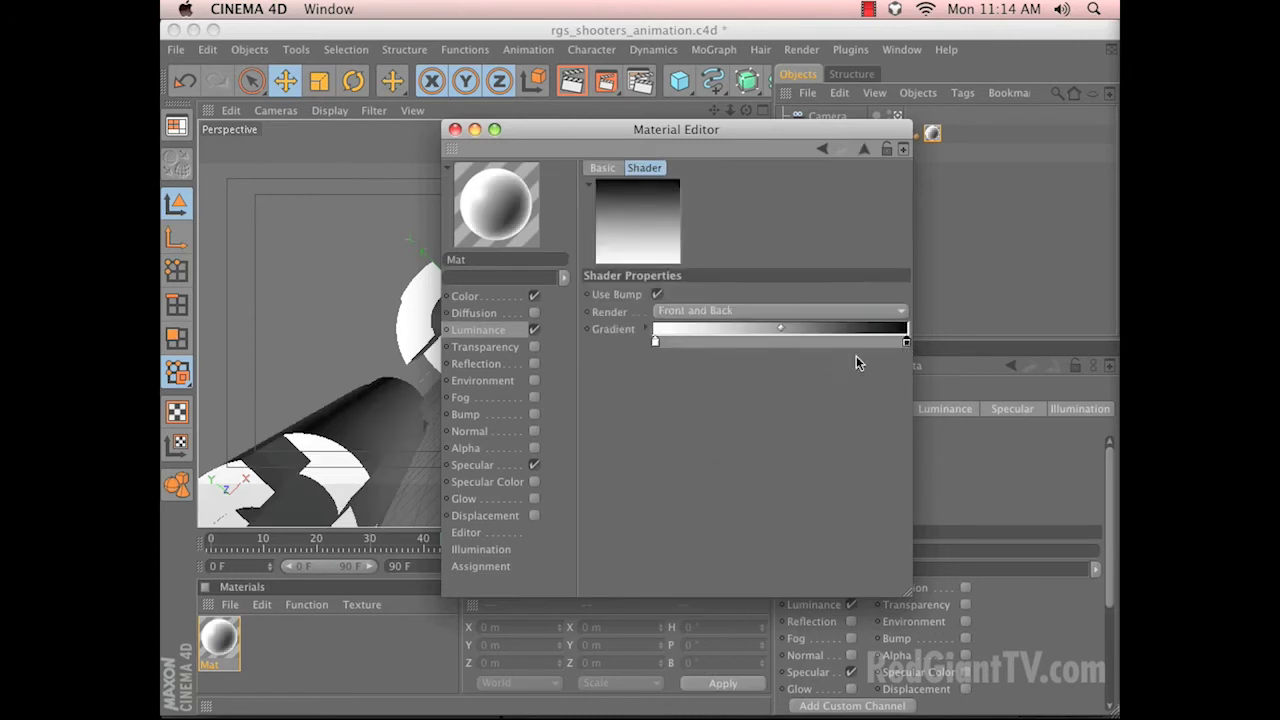
Lighten the black end of the Fresnel gradient to mid grey, RGB 123, and close the material.
double_click(907, 345)
click(779, 336)
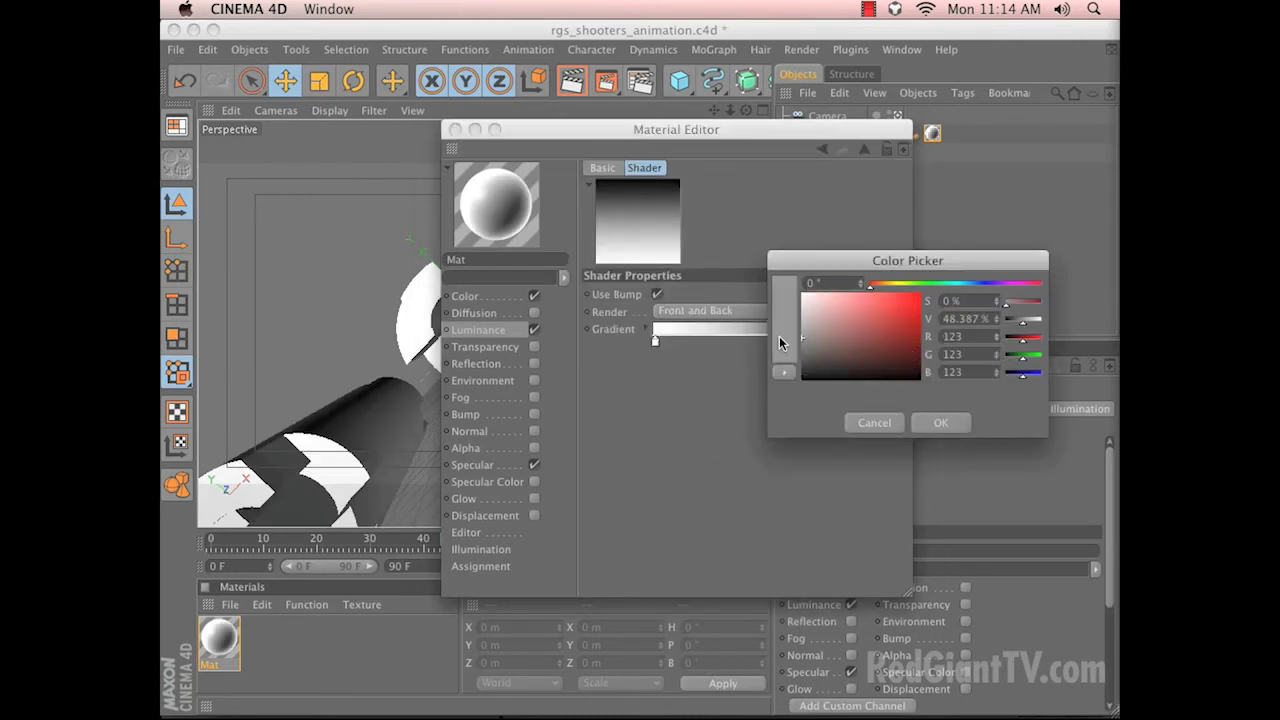
key(Return)
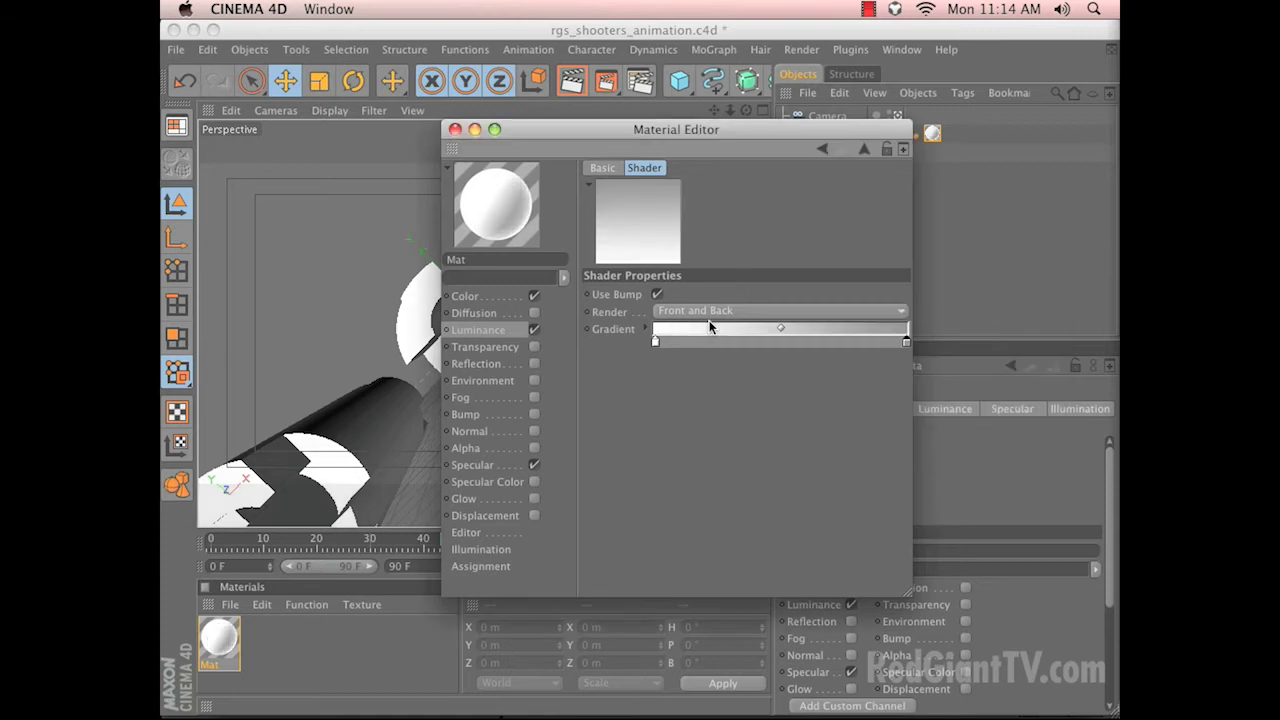
click(490, 312)
click(495, 296)
click(455, 129)
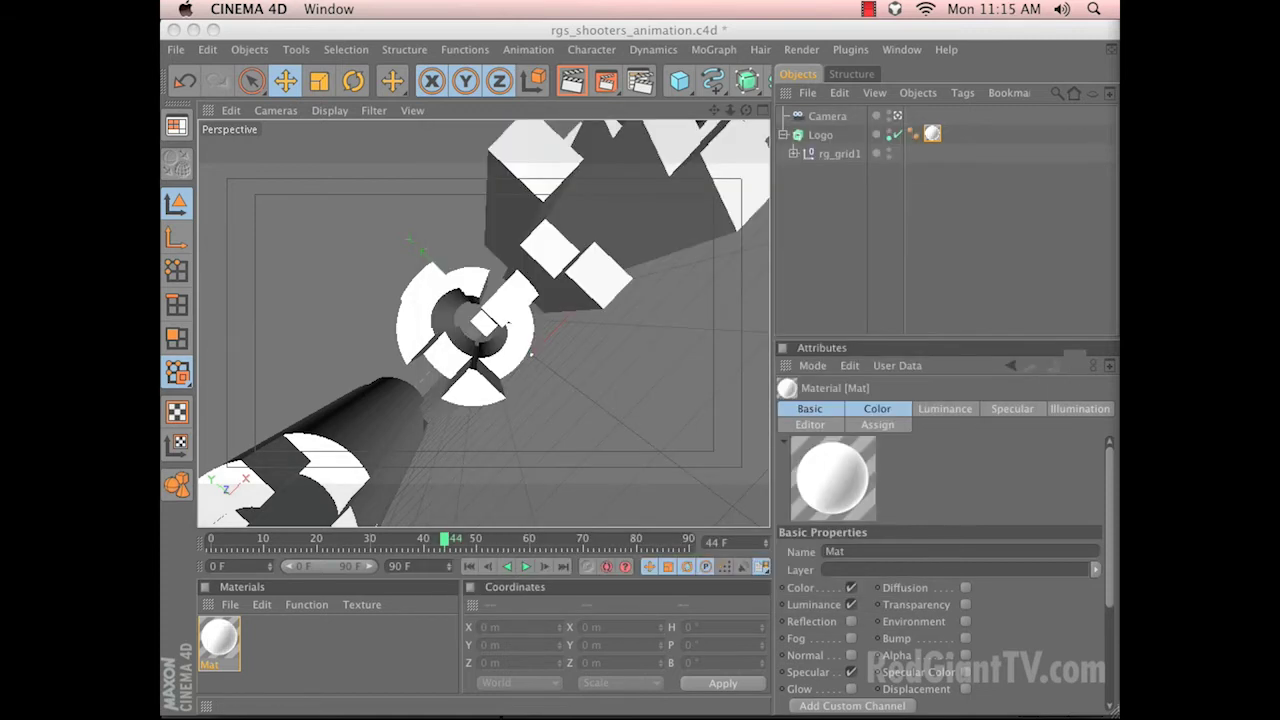
Add the Ambient Occlusion effect to the render settings with its default values.
key(ctrl+b)
drag(651, 166, 568, 165)
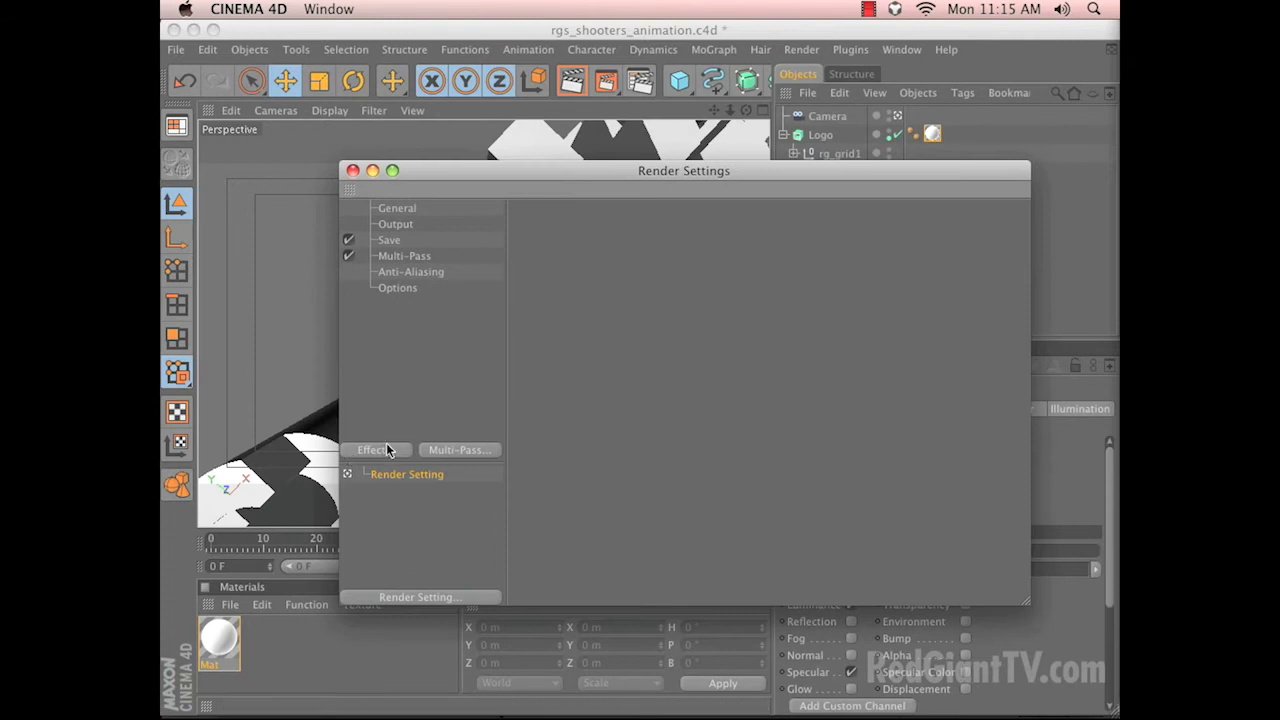
click(385, 447)
click(490, 348)
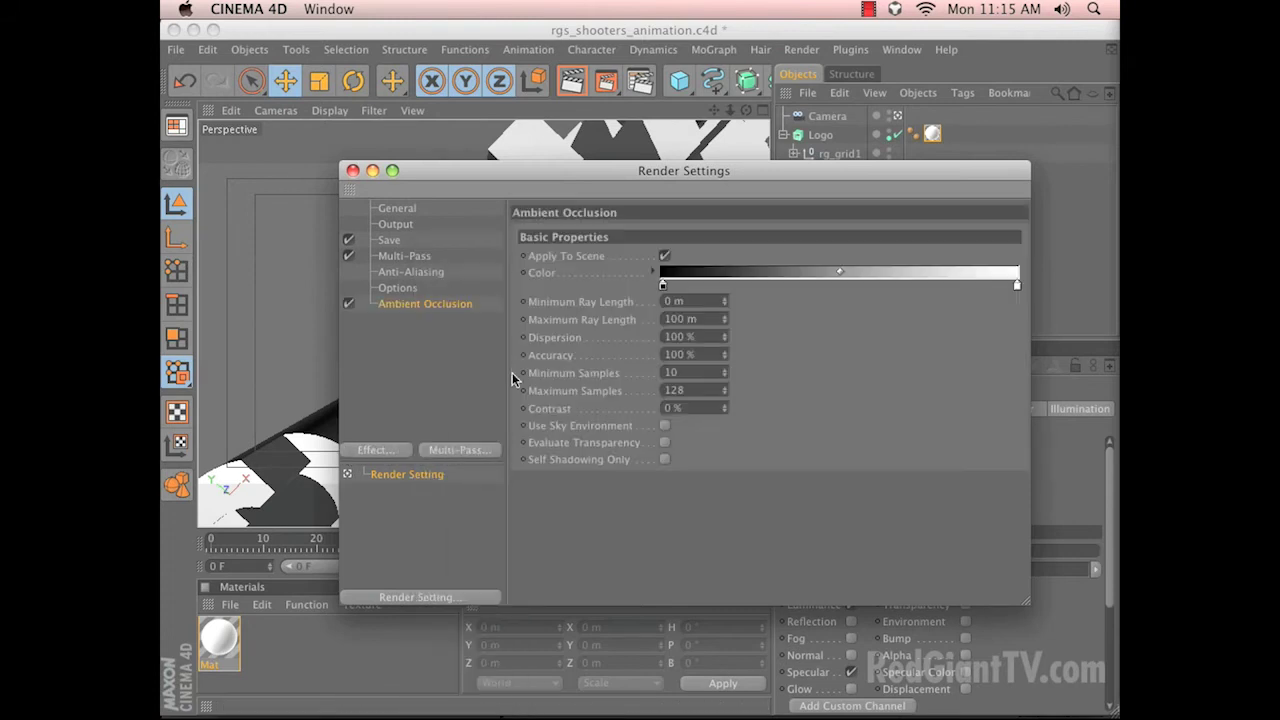
key(ctrl+w)
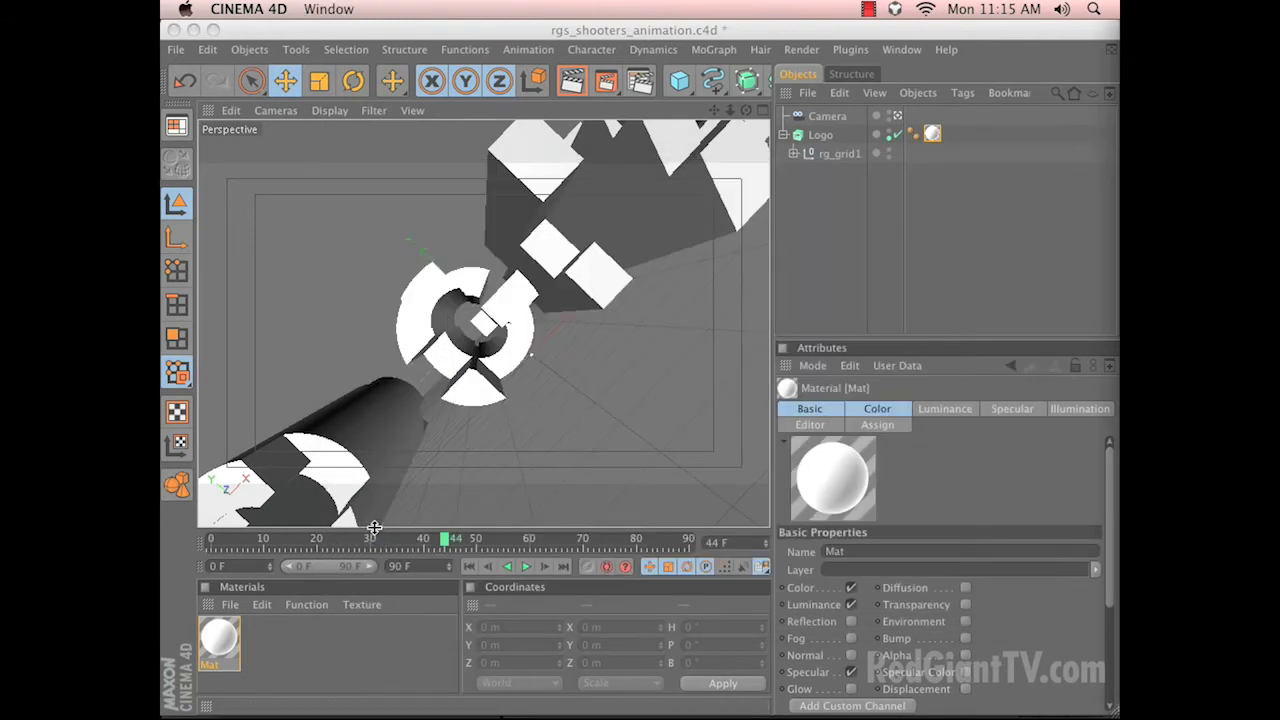
Go to frame 27 and render the perspective view.
click(366, 541)
drag(366, 541, 352, 541)
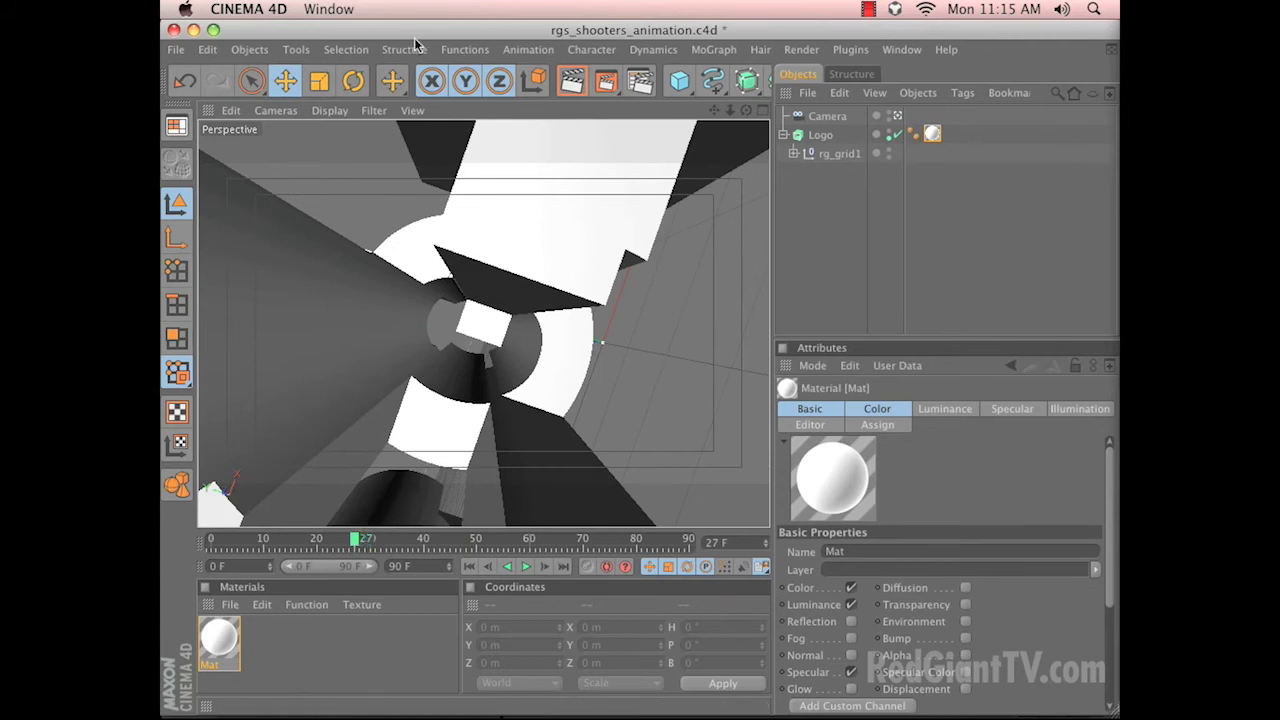
click(568, 90)
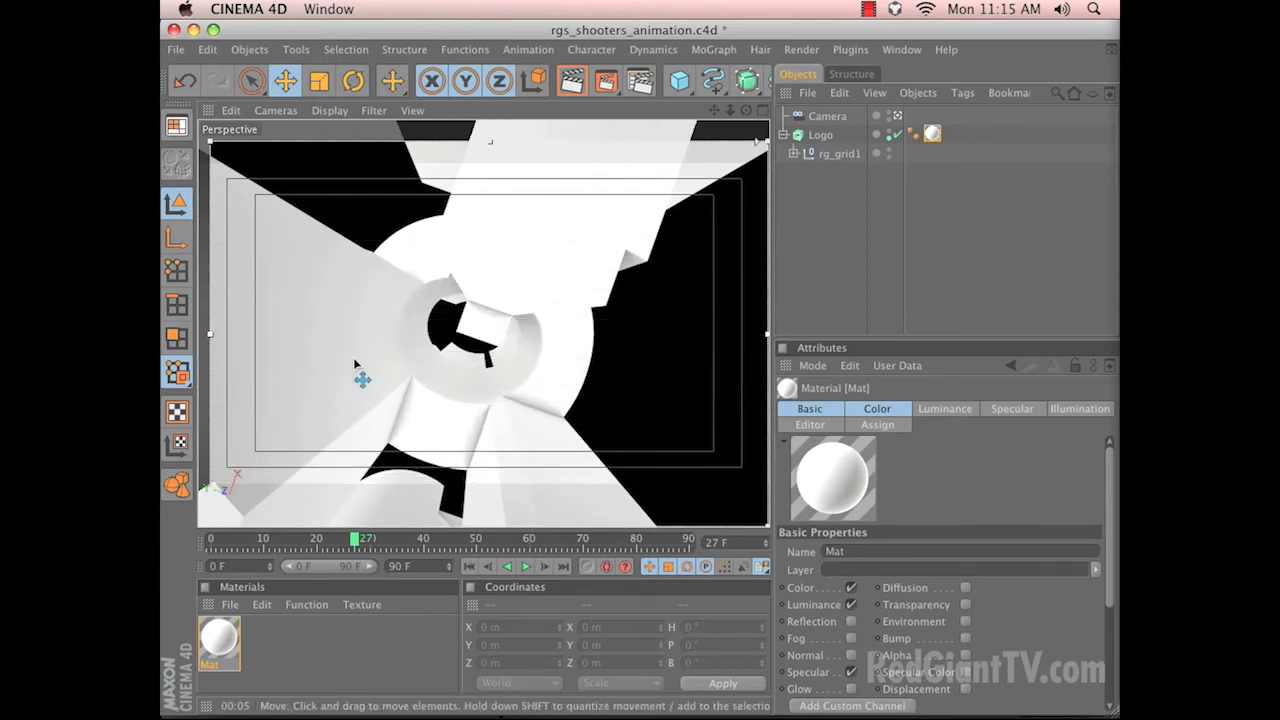
Open the Mat material and turn off its Color channel, keeping the rendered view in sight.
double_click(219, 638)
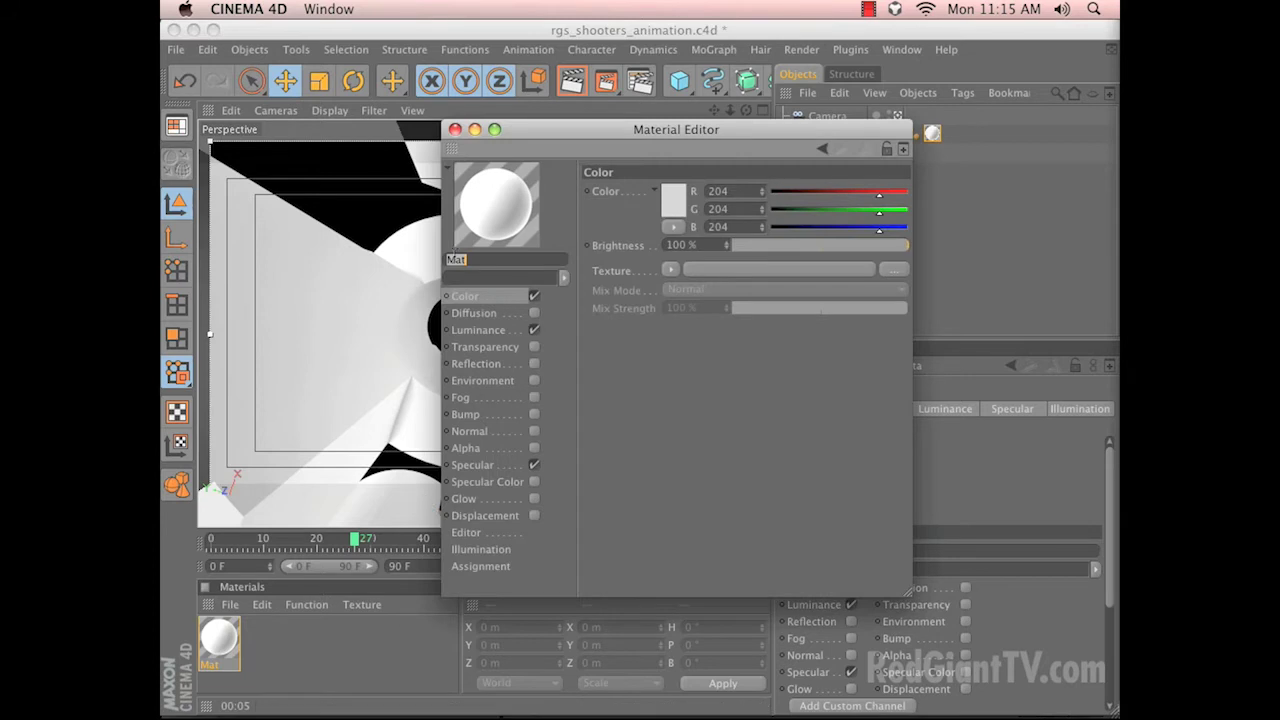
drag(566, 129, 756, 152)
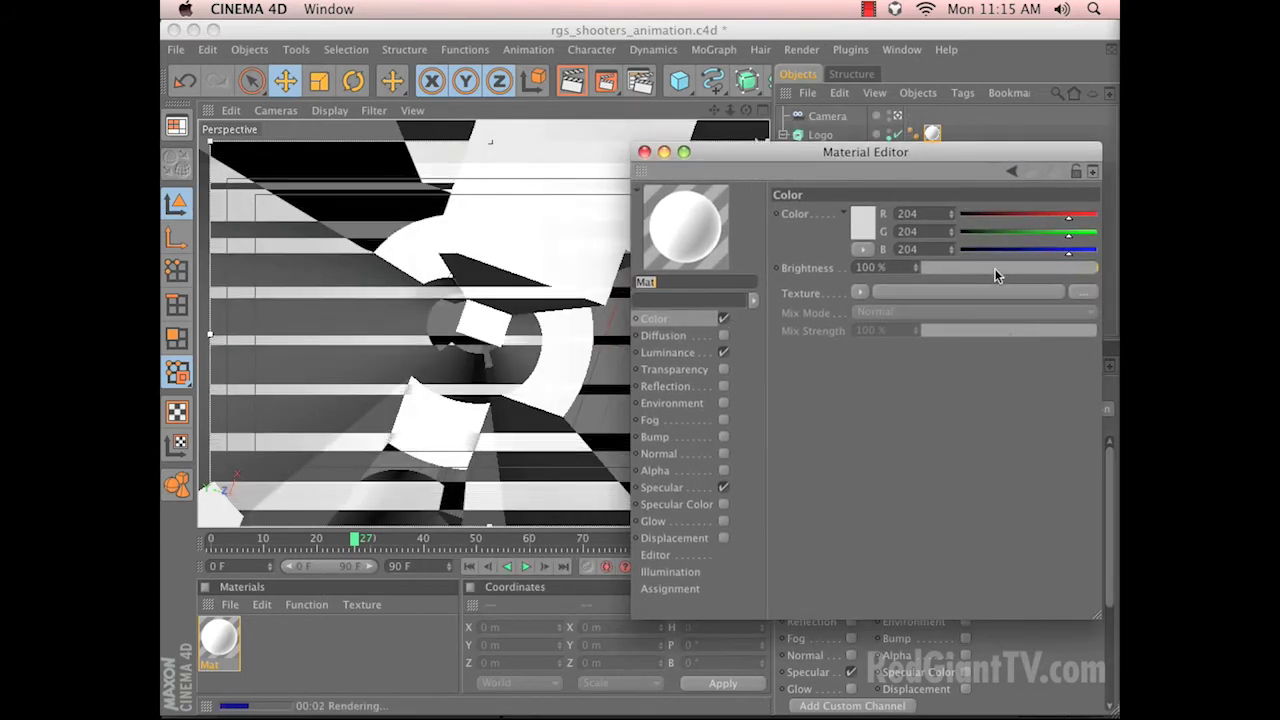
click(725, 319)
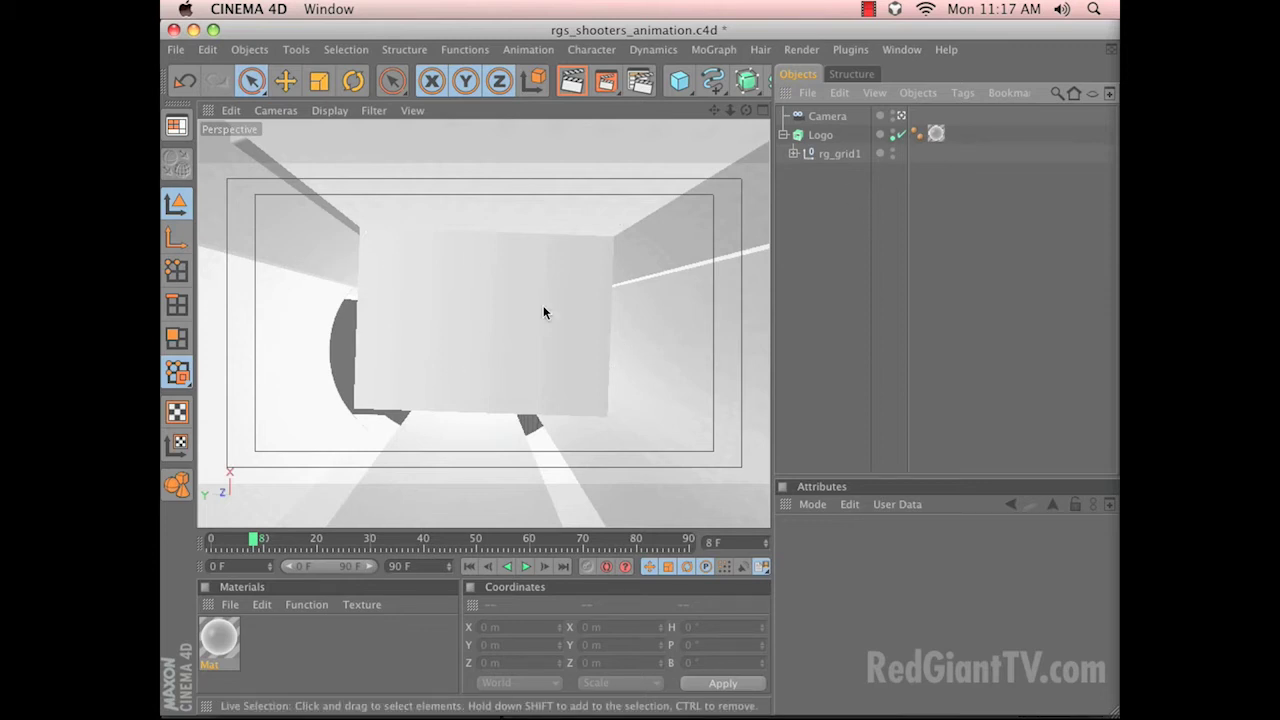
Duplicate the Logo extrude object with its rg_grid1 group and rename the copy Matte Object.
click(813, 136)
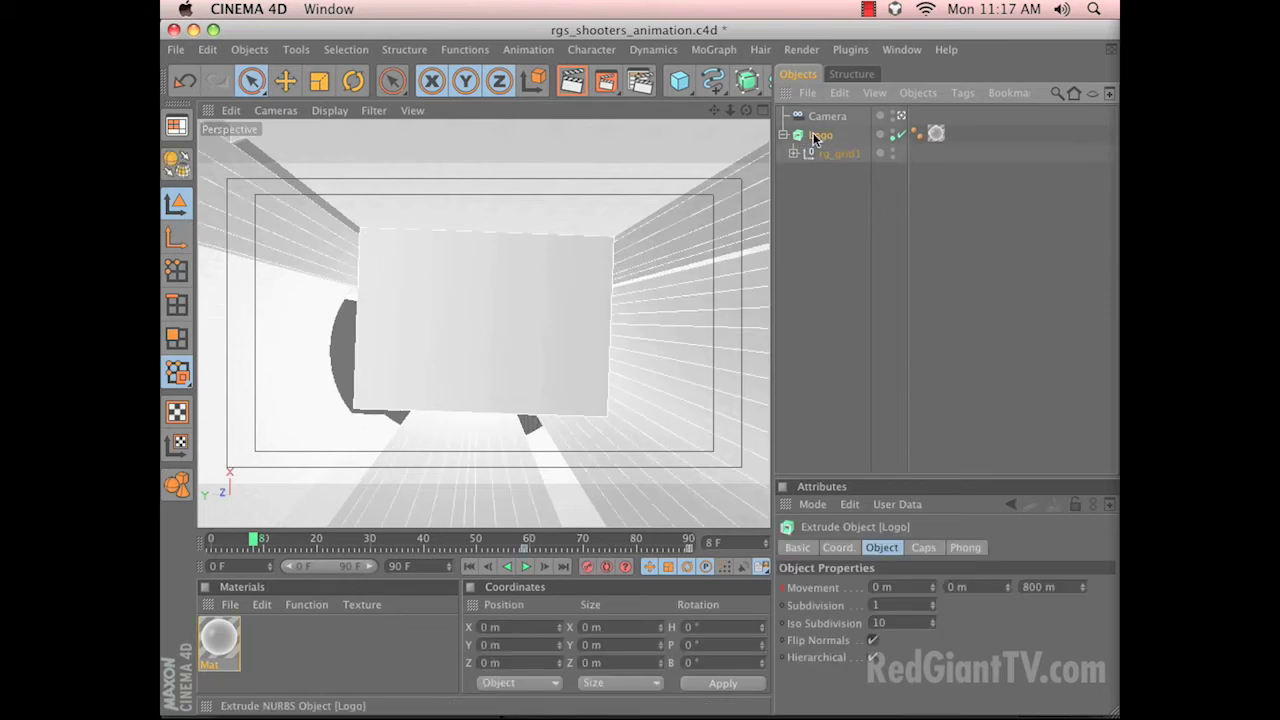
click(795, 155)
click(794, 154)
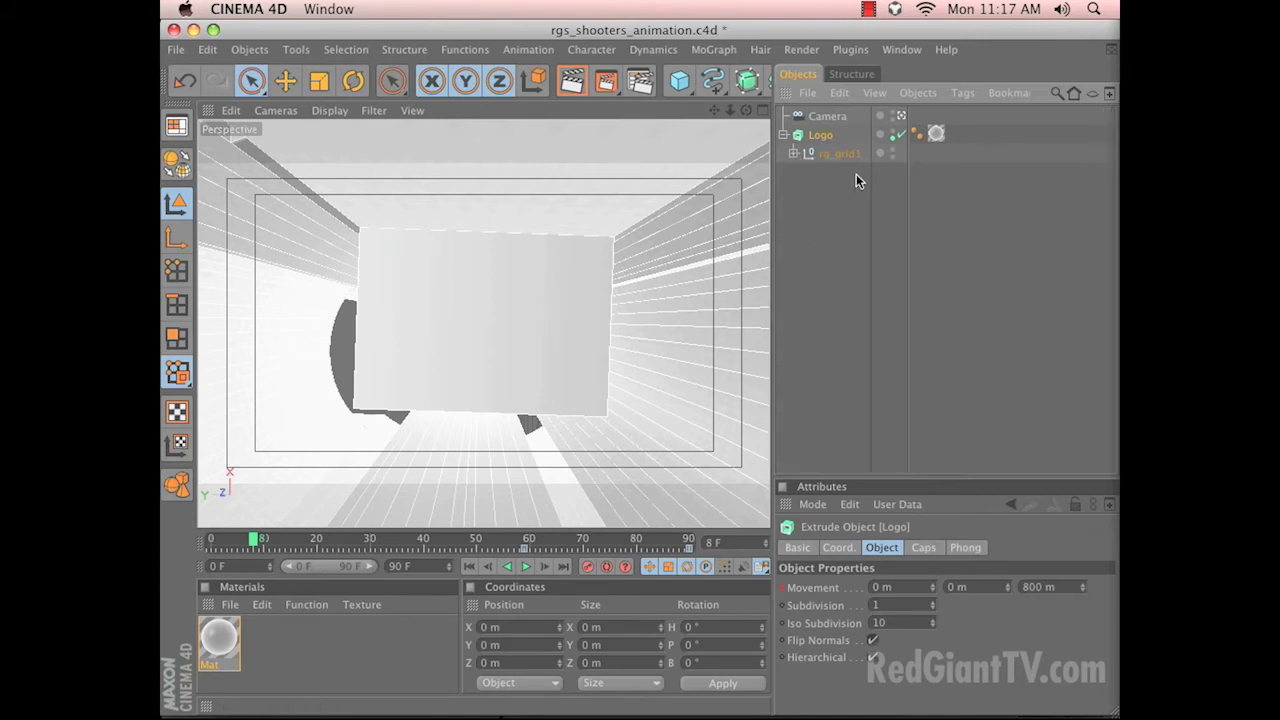
drag(820, 145, 814, 208)
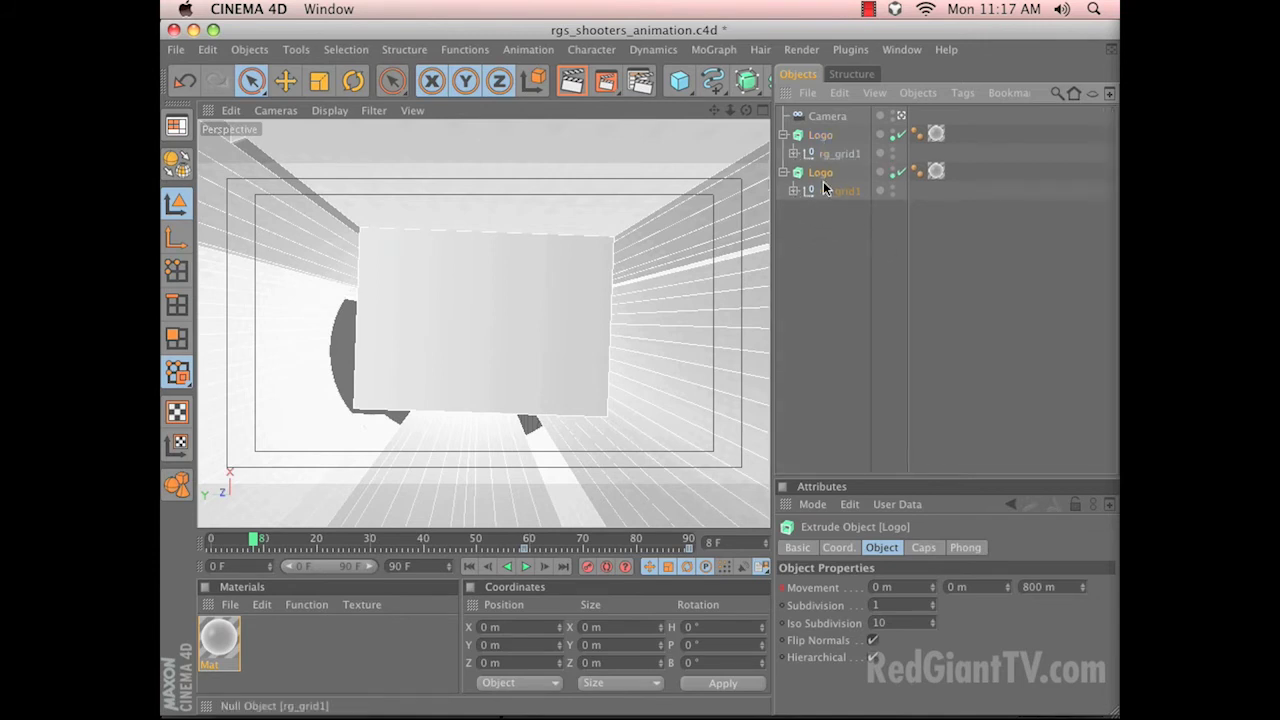
double_click(825, 173)
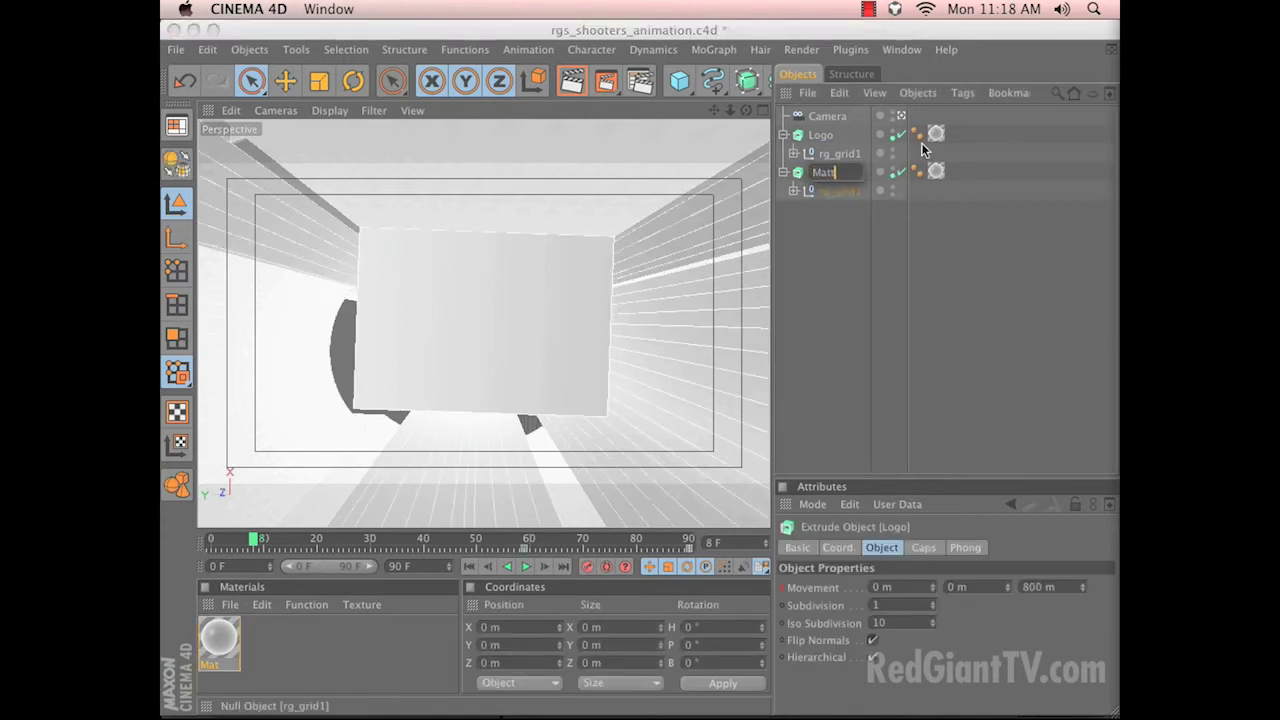
text(Matte Object)
key(Return)
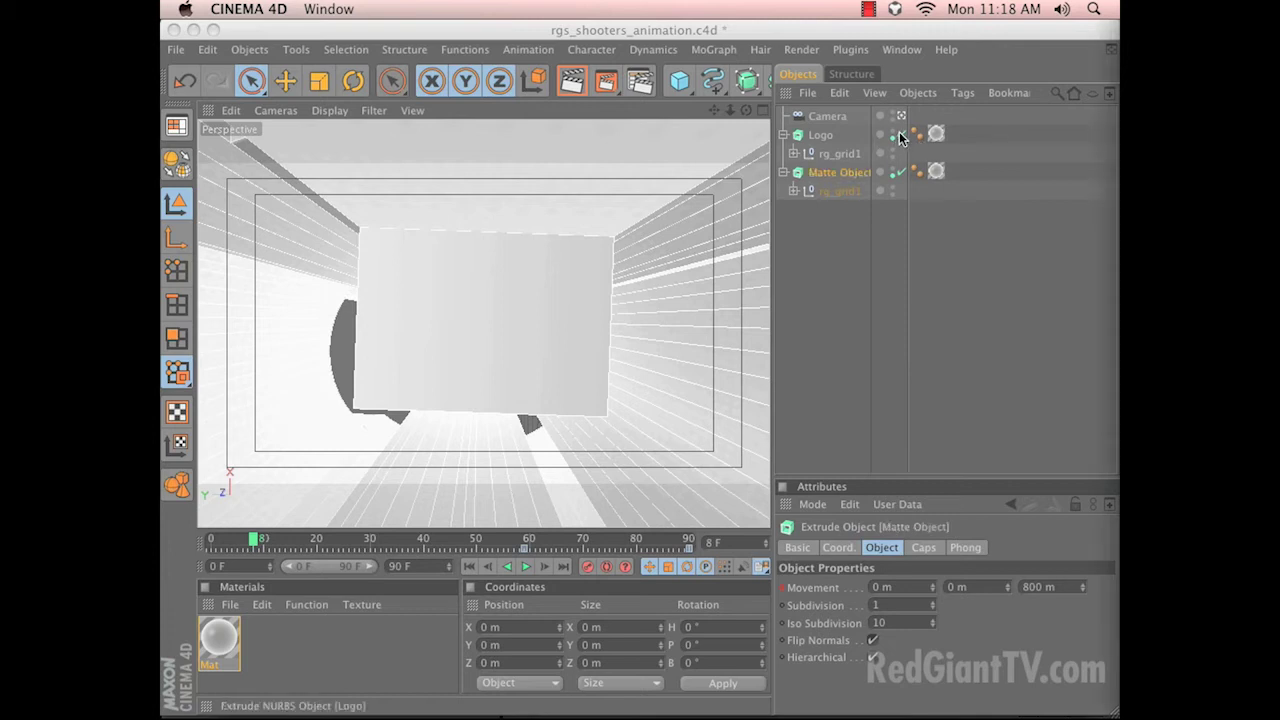
Hide the Logo object and its splines, and disable the extrusion of Matte Object.
click(897, 137)
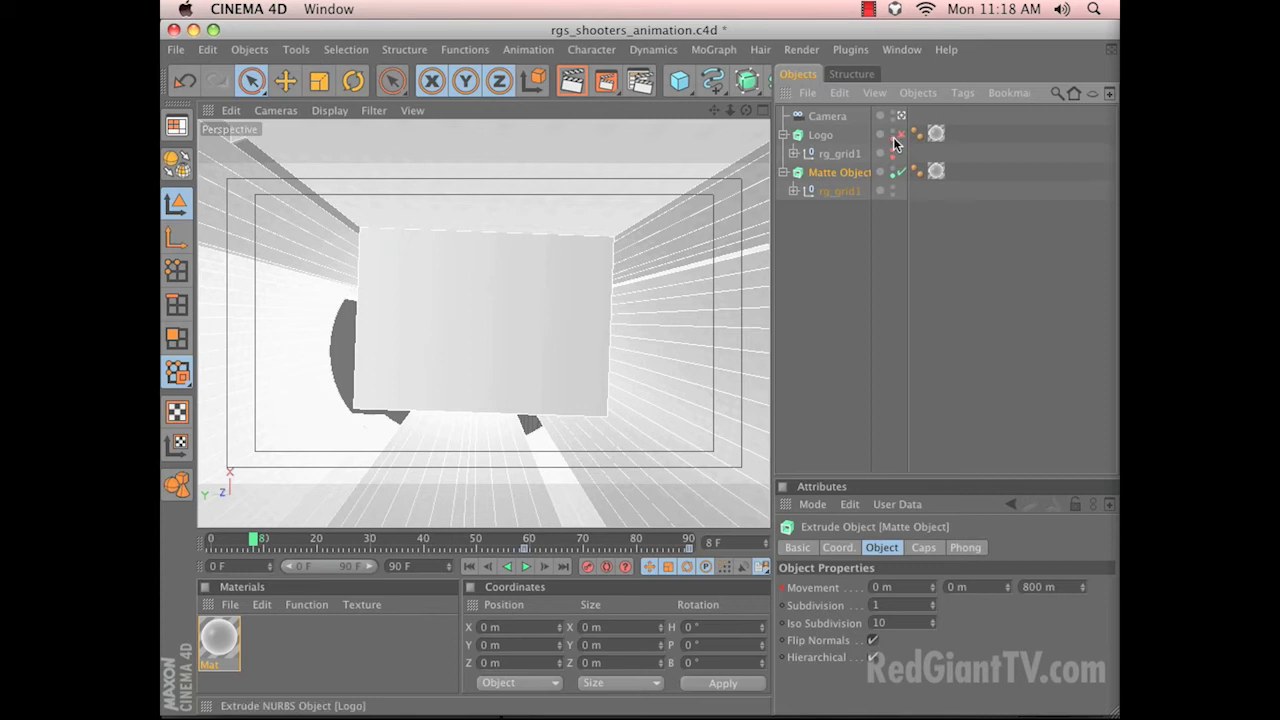
click(843, 202)
click(849, 191)
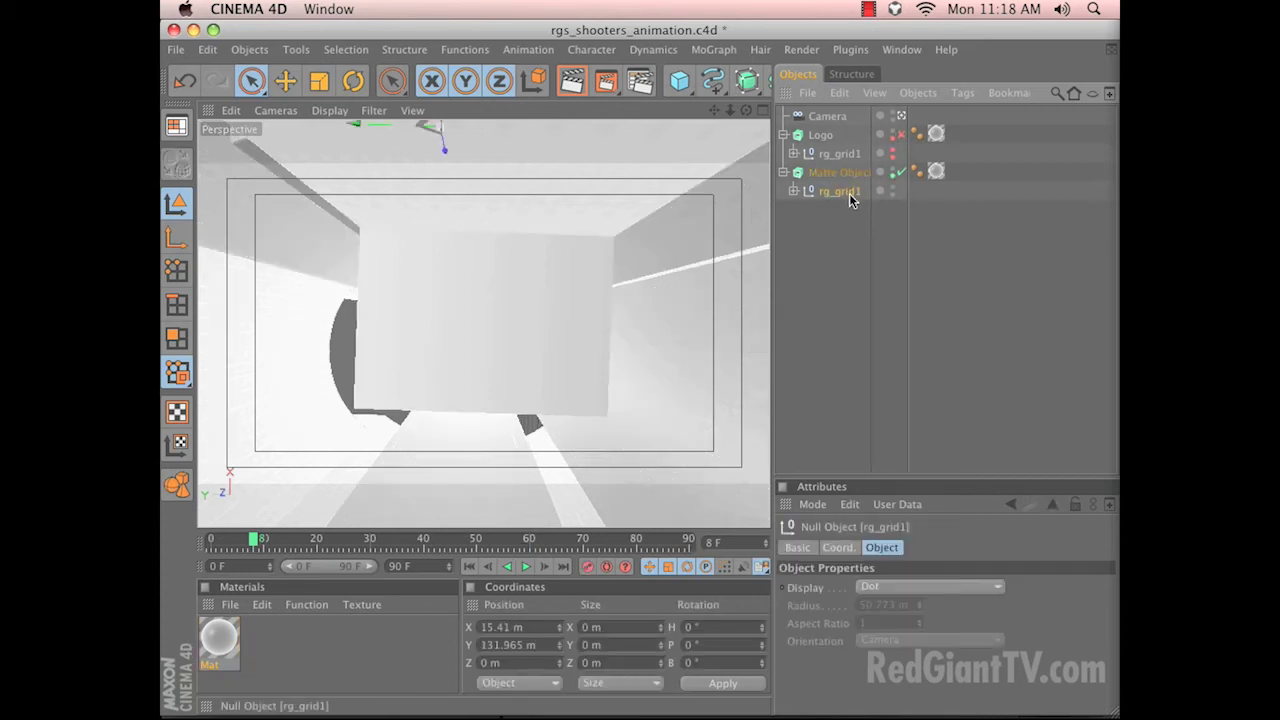
click(900, 172)
Select the square spline at the centre of the camera view and locate it in the object hierarchy.
click(484, 225)
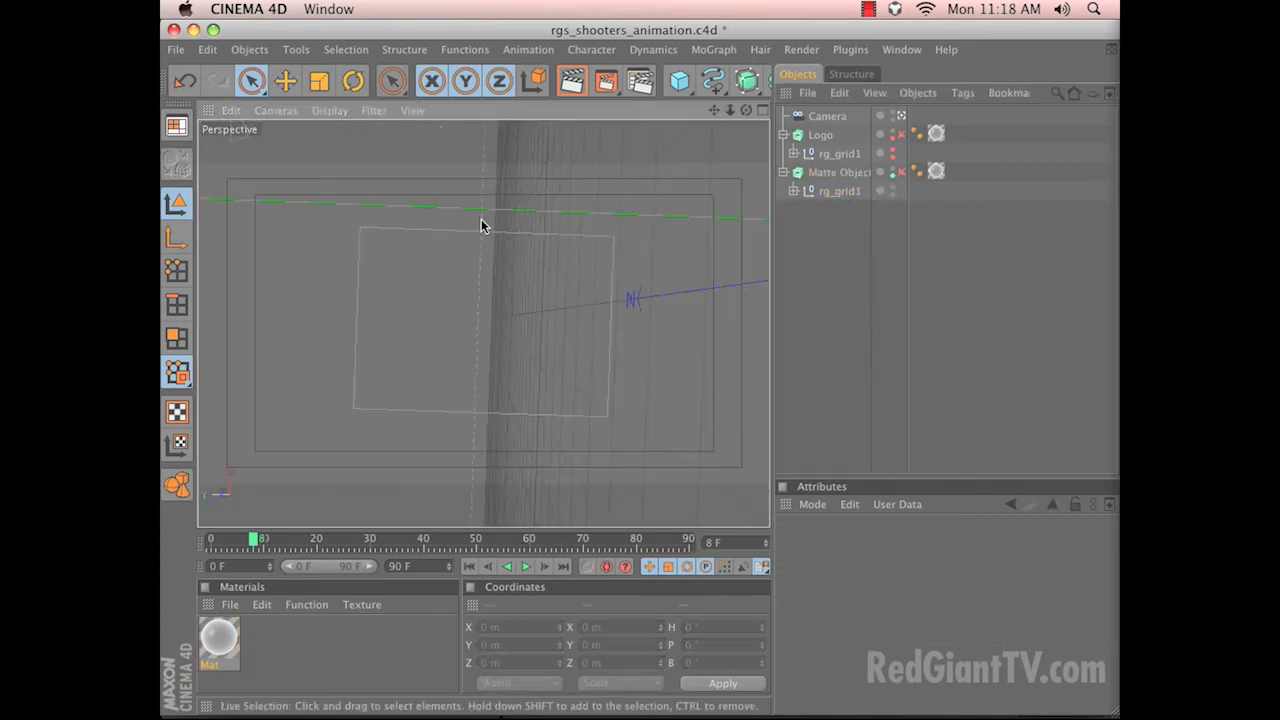
click(487, 229)
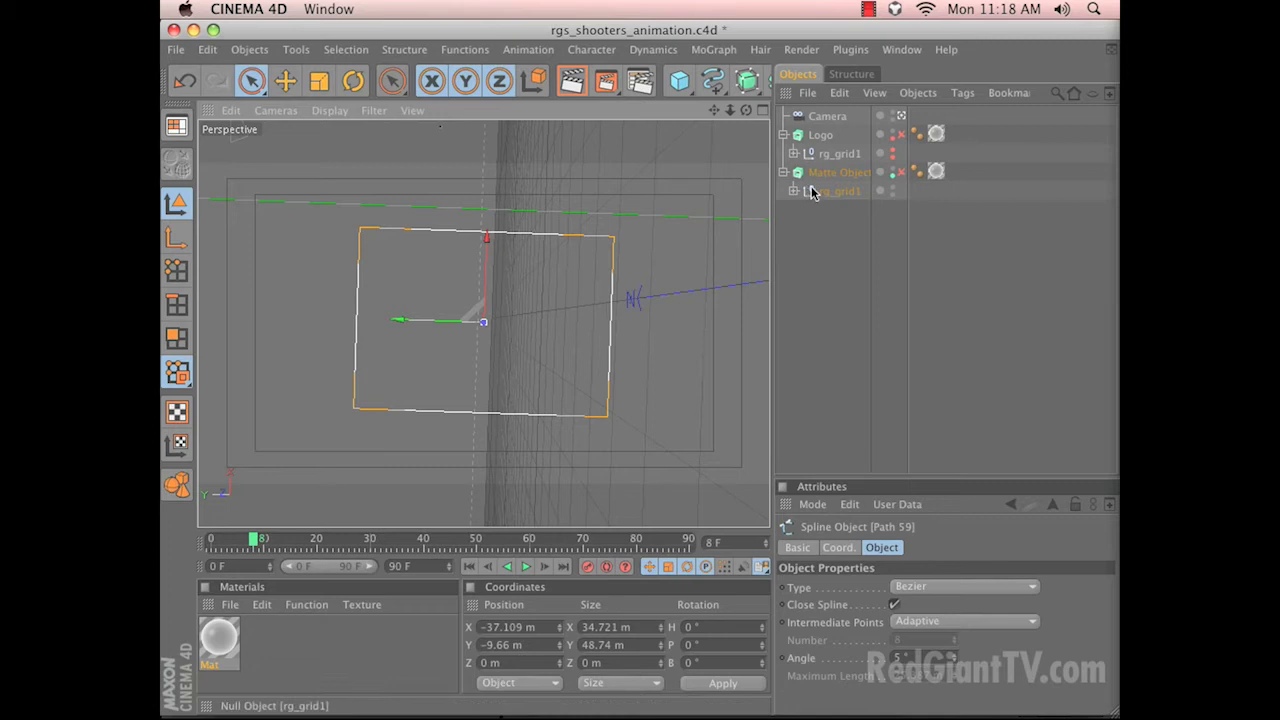
click(884, 94)
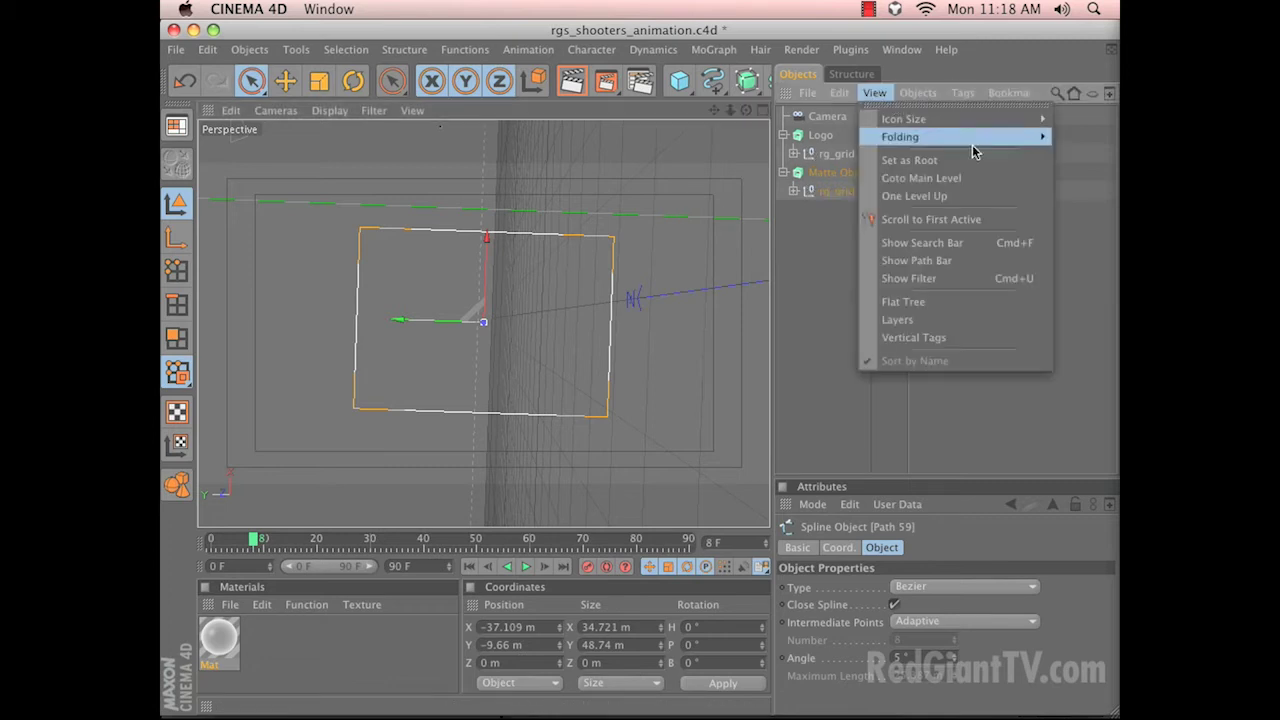
click(912, 221)
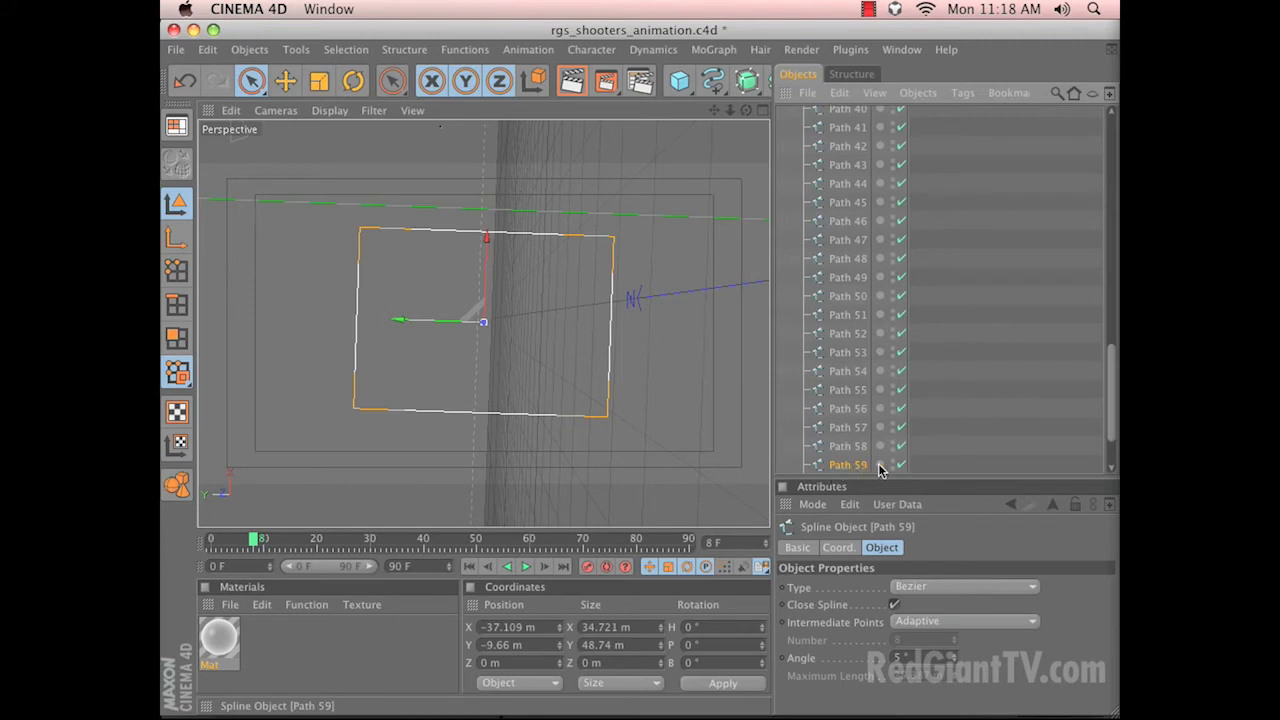
Delete every path in the Matte Object's rg_grid1 group except Path 59.
scroll(1109, 424, down, 3)
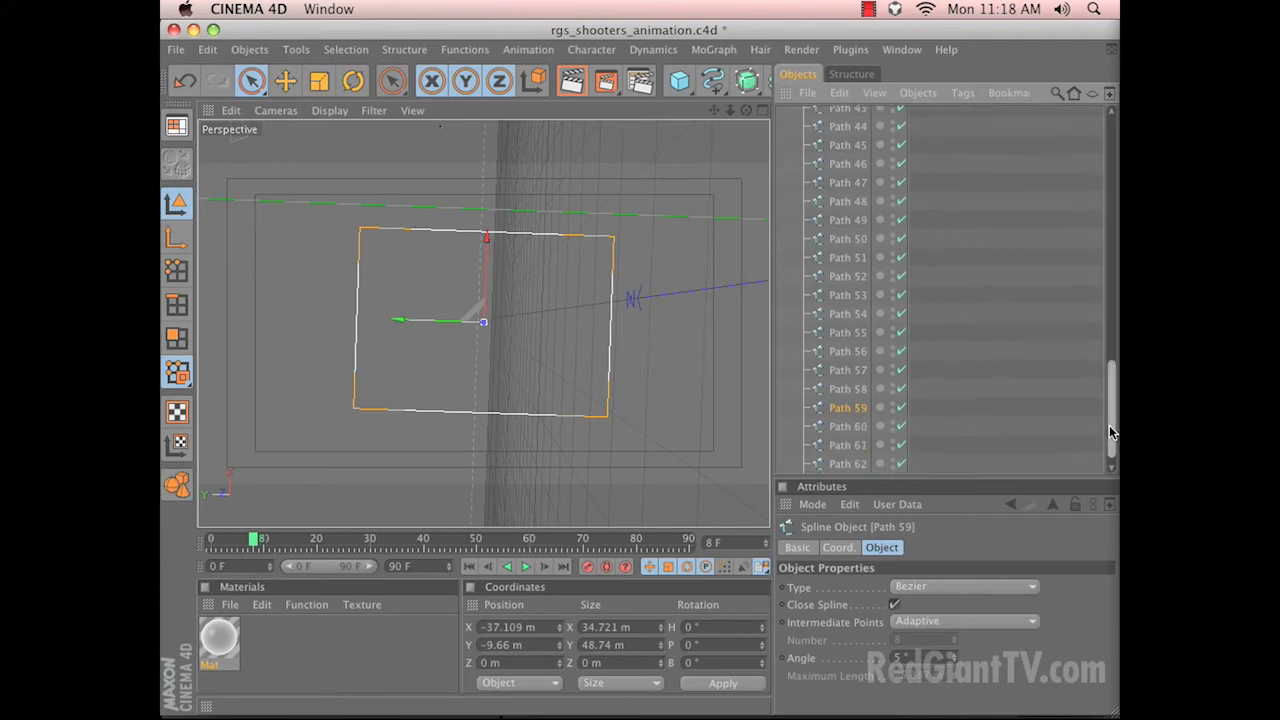
scroll(1038, 449, down, 1)
click(848, 460)
scroll(835, 300, up, 15)
shift+click(835, 211)
scroll(870, 300, down, 15)
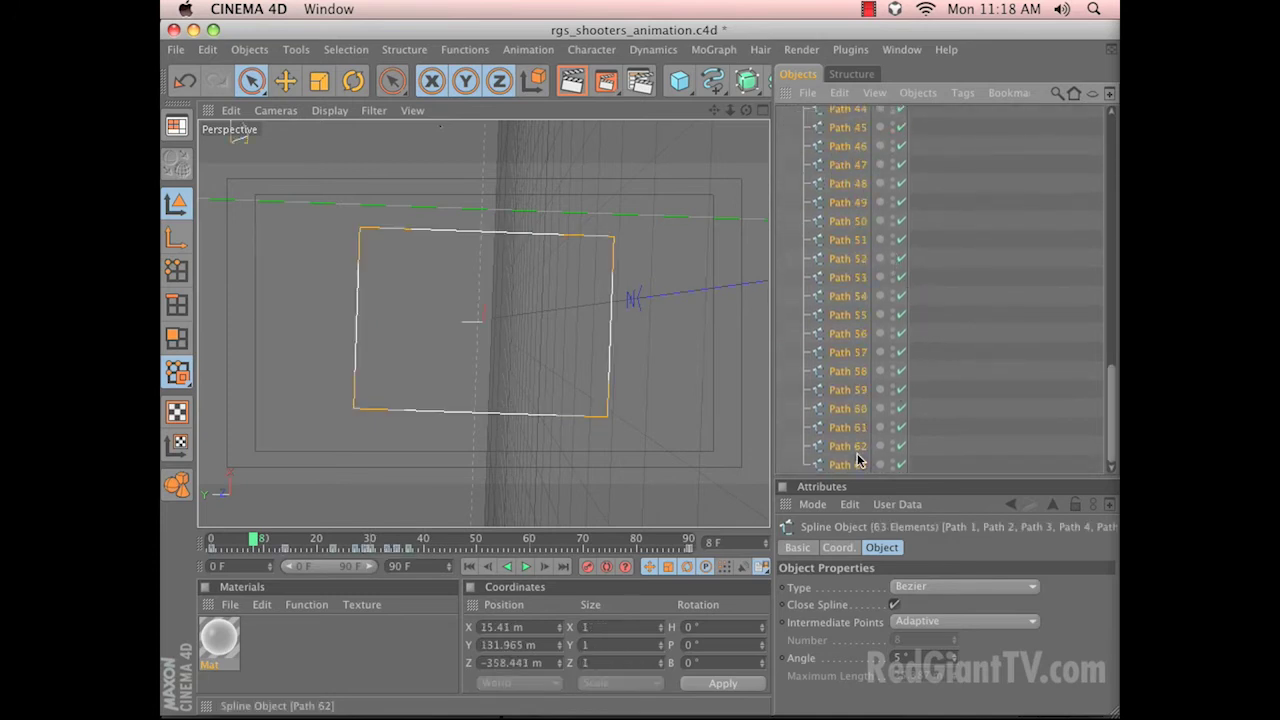
right_click(854, 394)
key(Escape)
ctrl+click(843, 392)
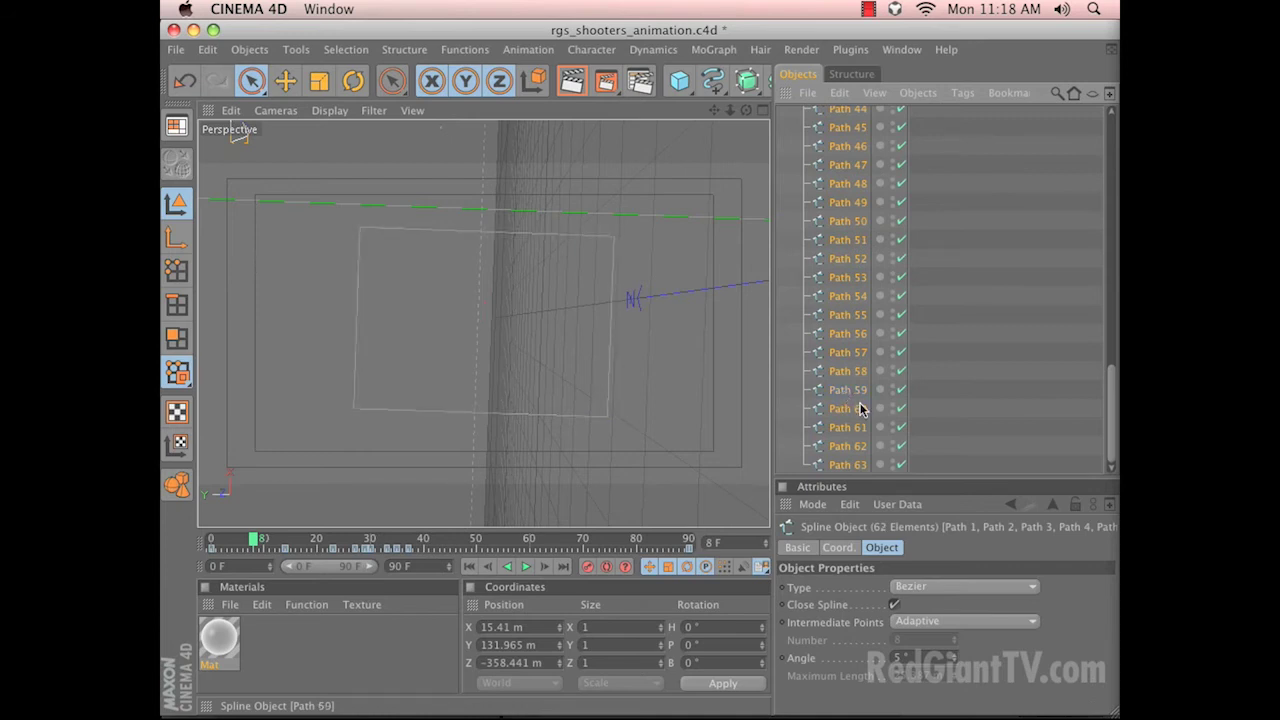
key(Delete)
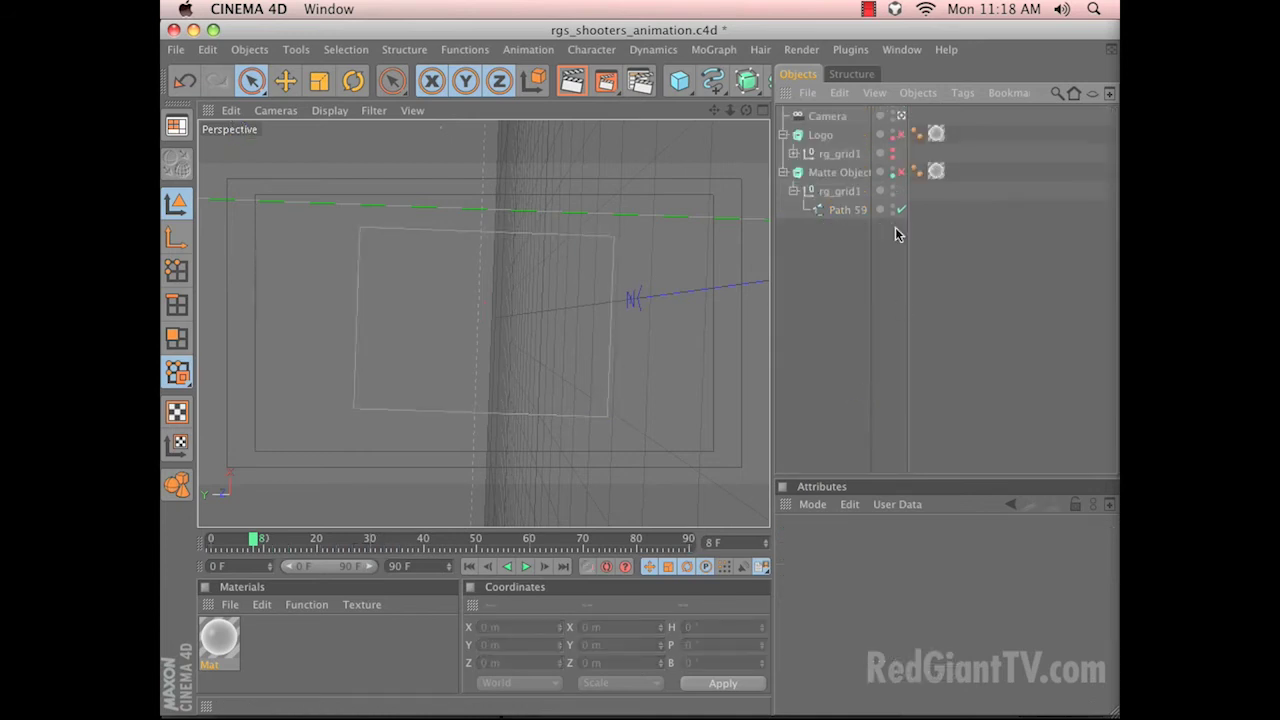
Re-enable the Matte Object's extrusion and scrub through the animation, stopping at frame 5.
click(900, 173)
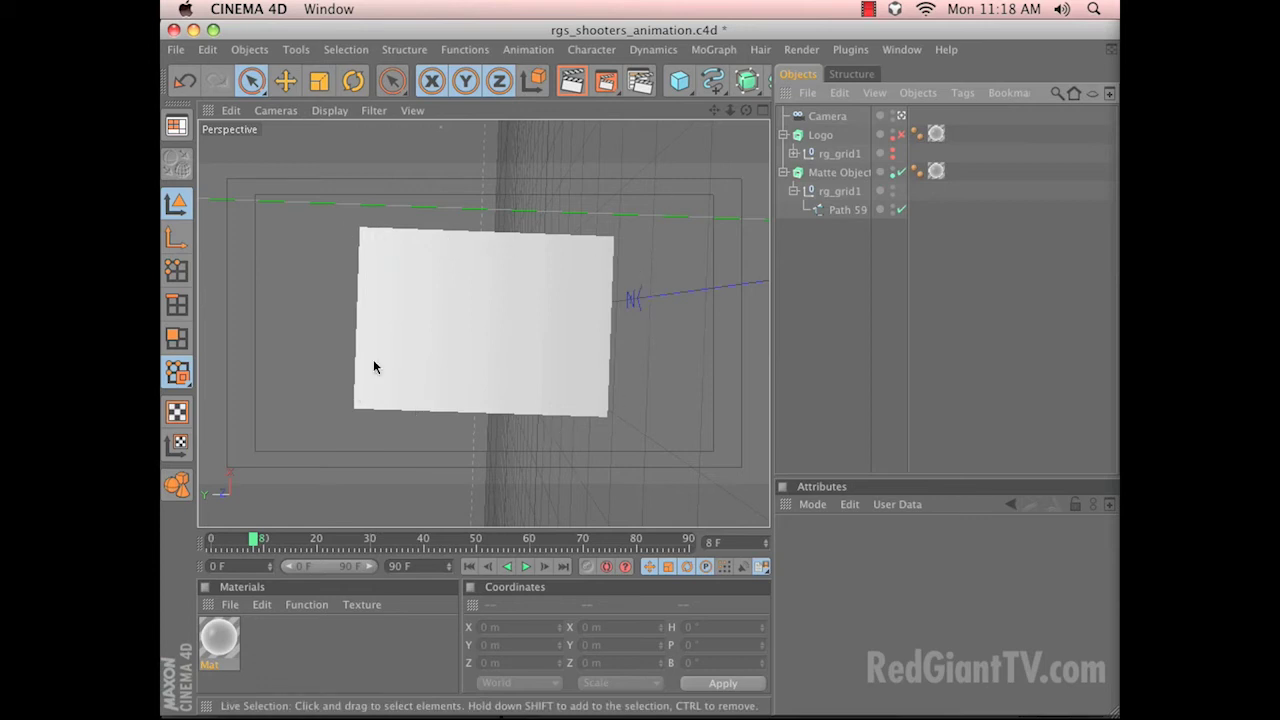
click(371, 539)
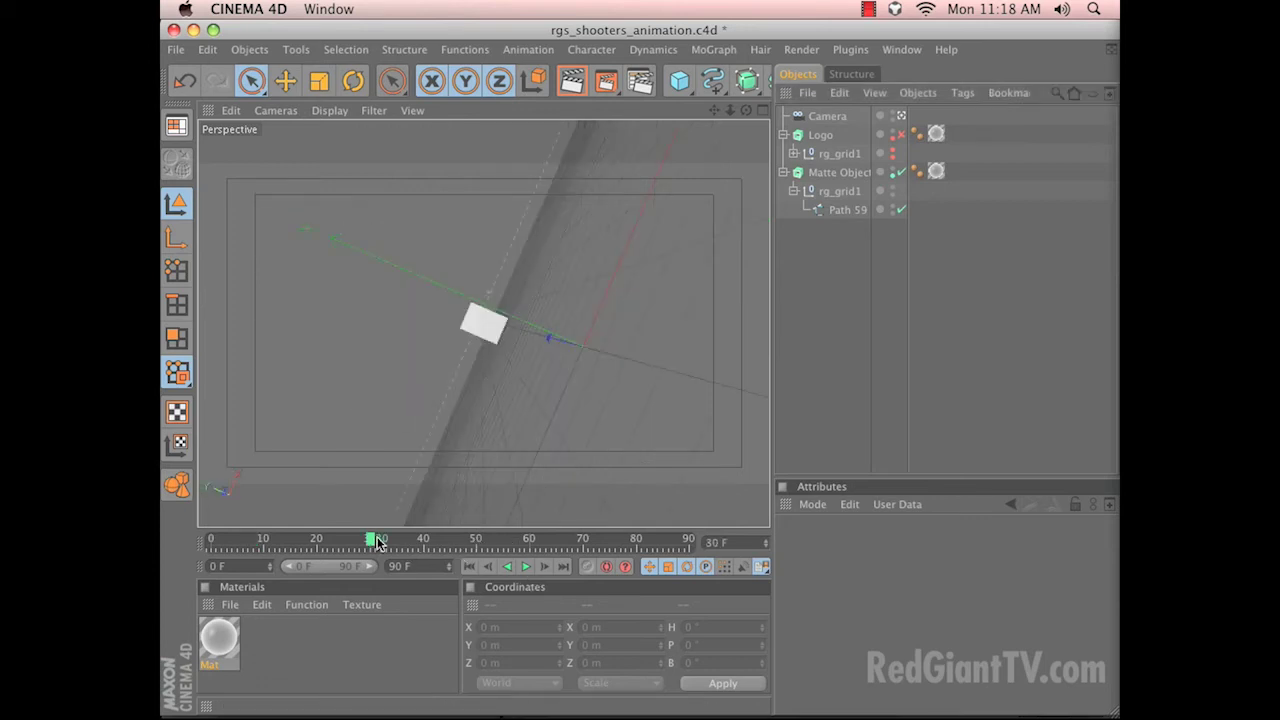
drag(423, 543, 238, 566)
Move Path 59's axis to the corner of its square using Axis Center with X and Y at 100%.
click(836, 210)
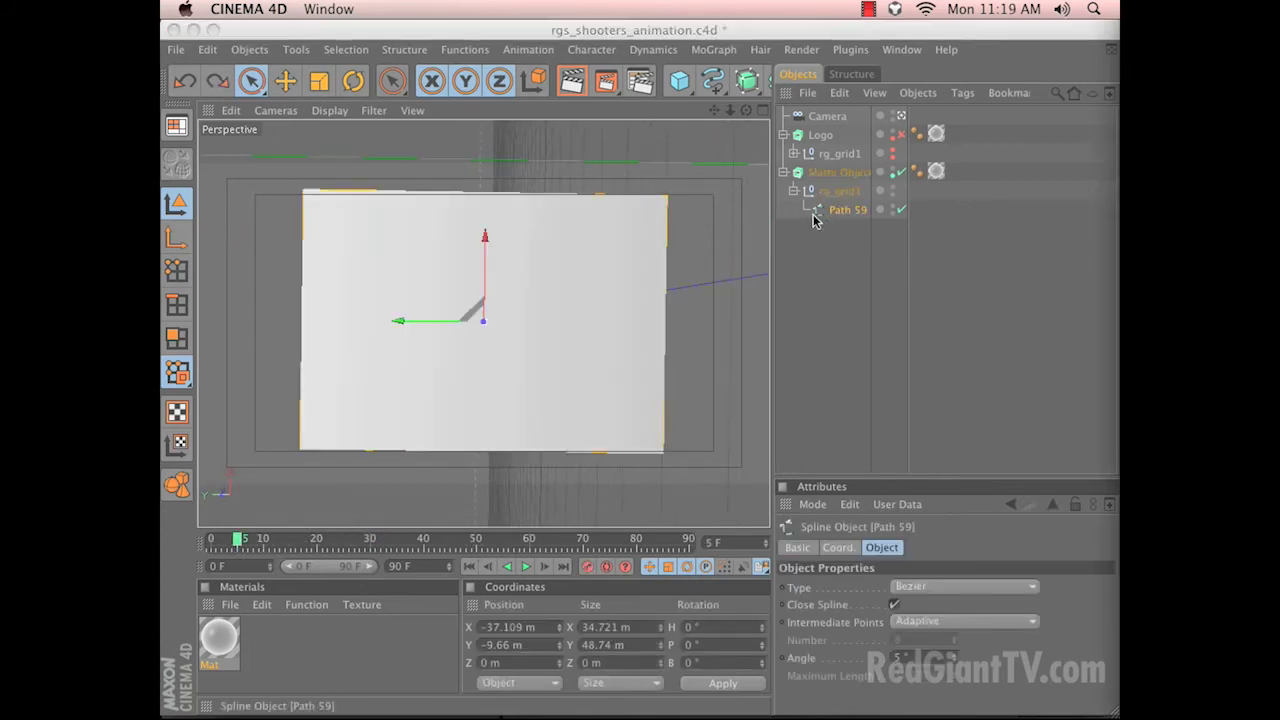
click(404, 49)
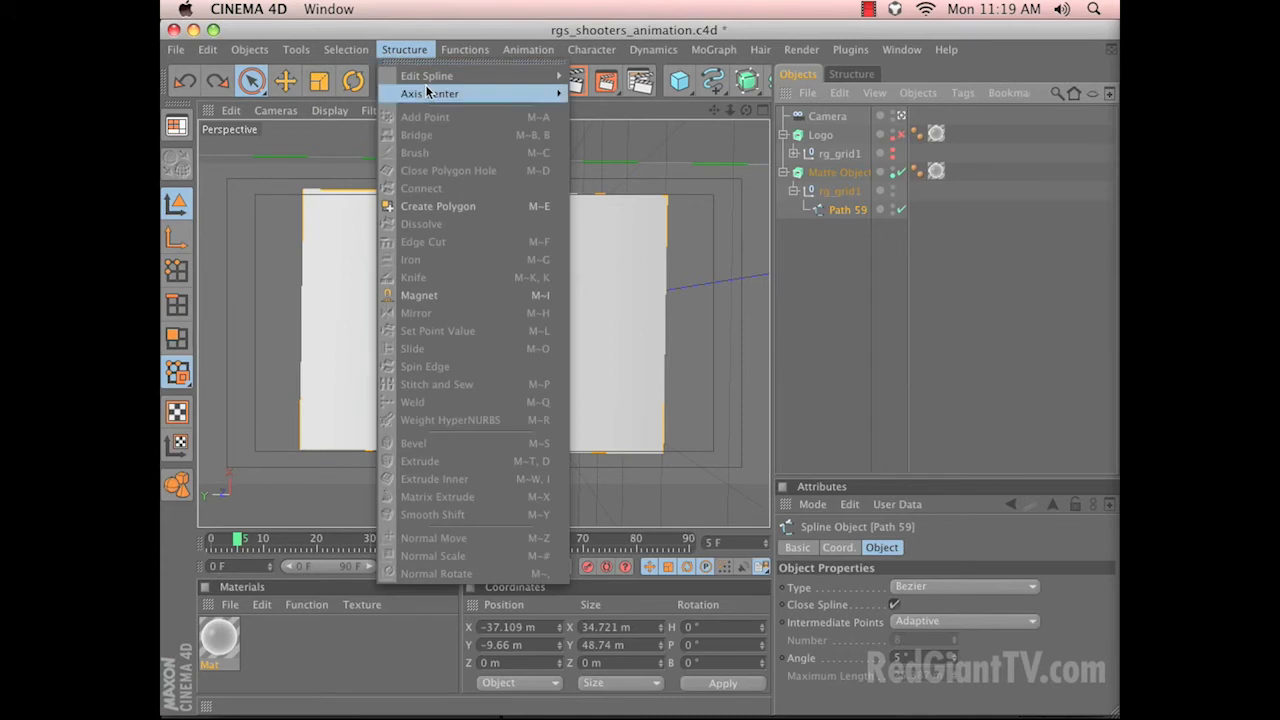
mouse_move(505, 93)
click(624, 100)
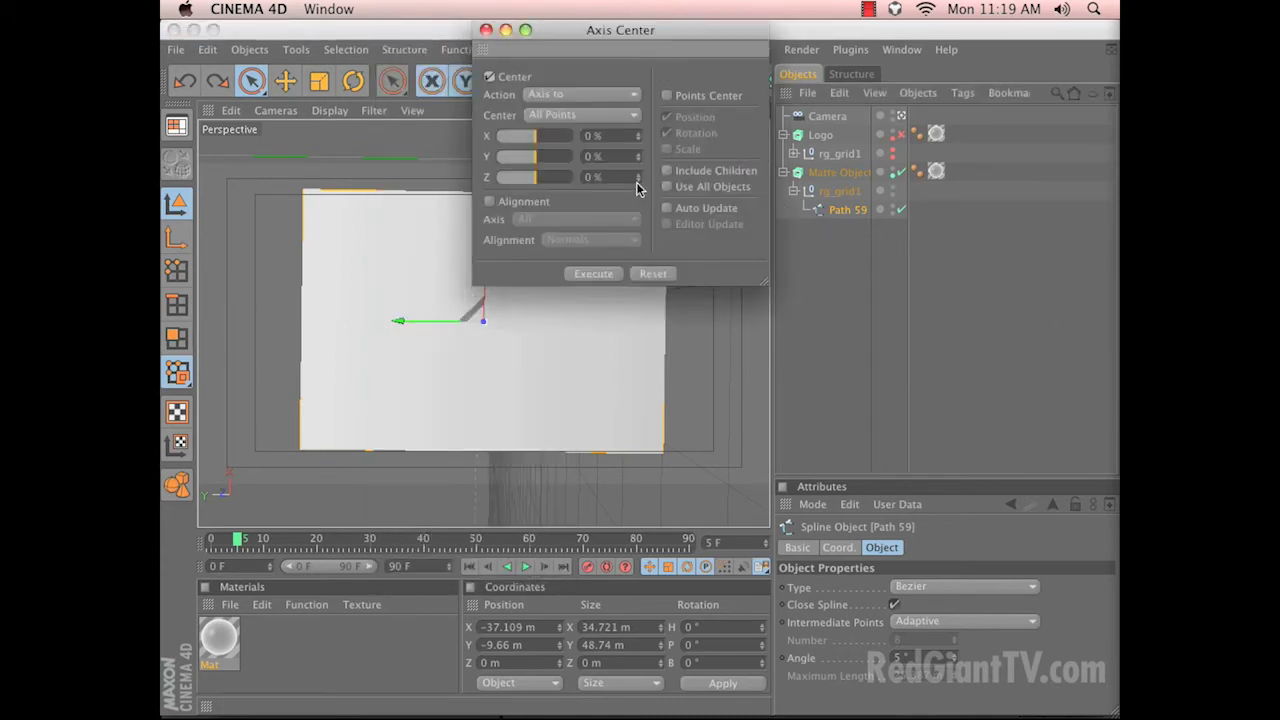
drag(545, 135, 716, 170)
drag(493, 157, 666, 170)
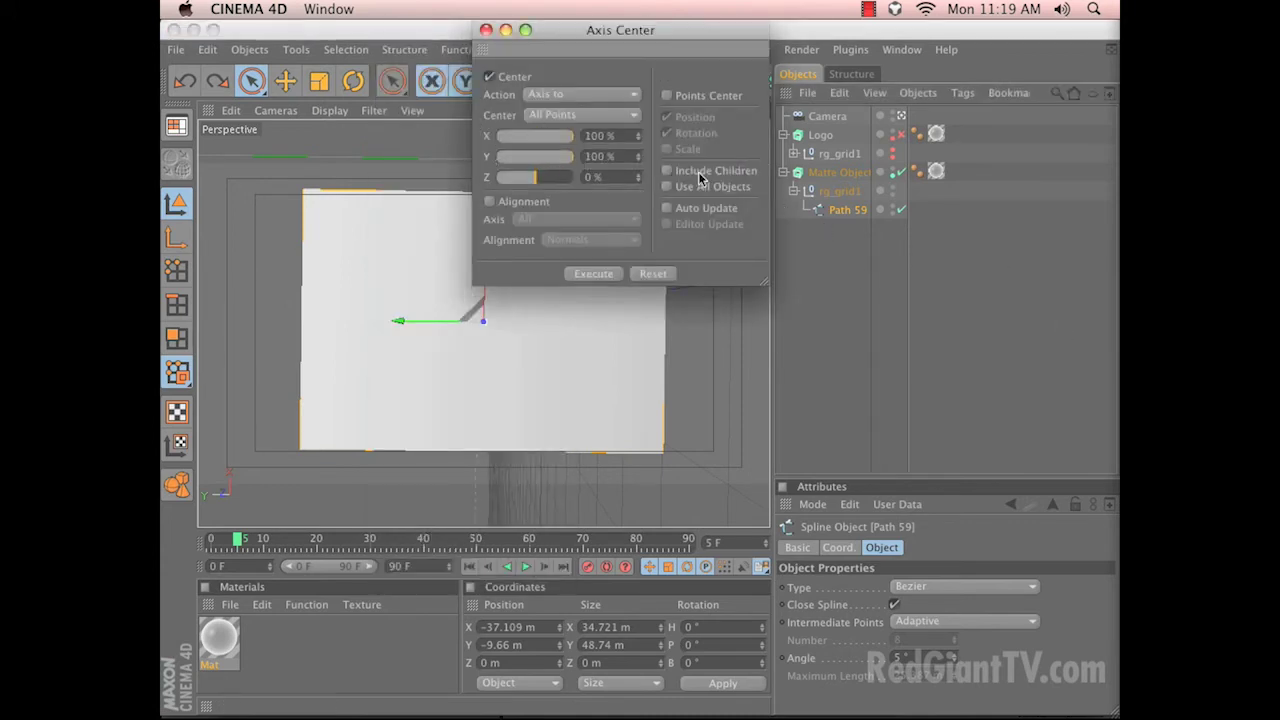
click(611, 272)
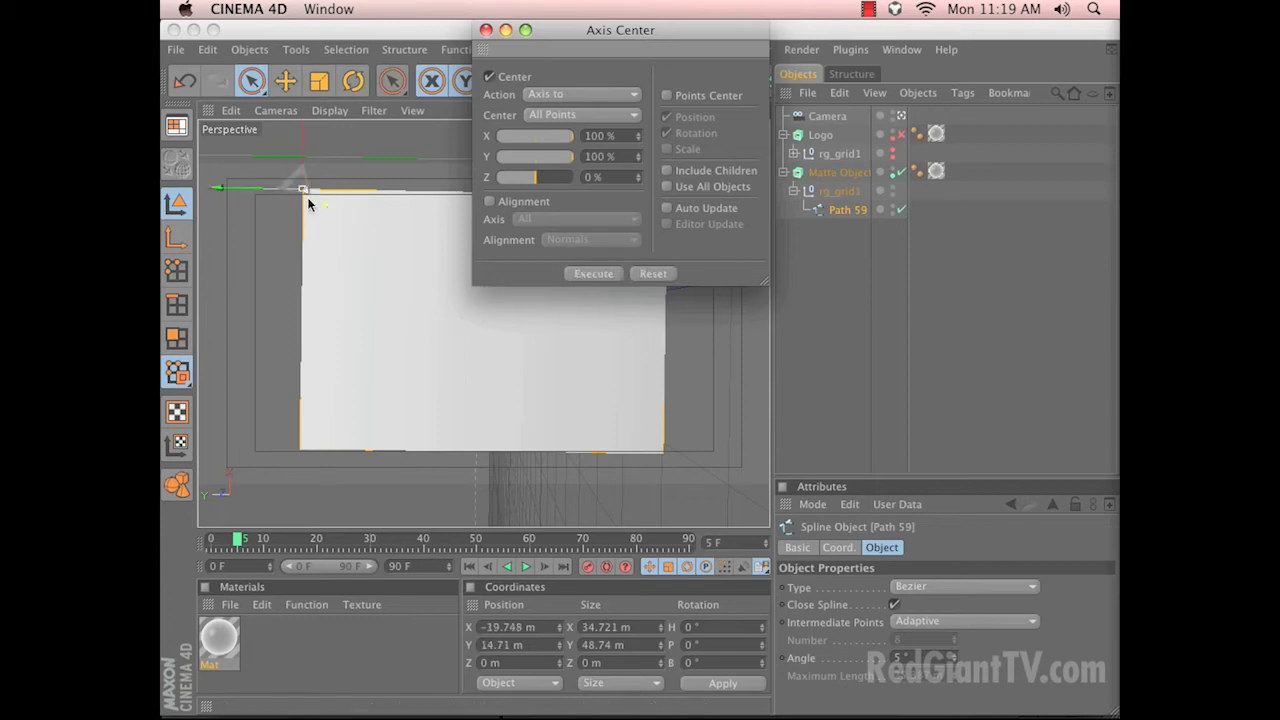
Close the Axis Center dialog and add an External Compositing tag to Path 59.
click(486, 30)
click(962, 92)
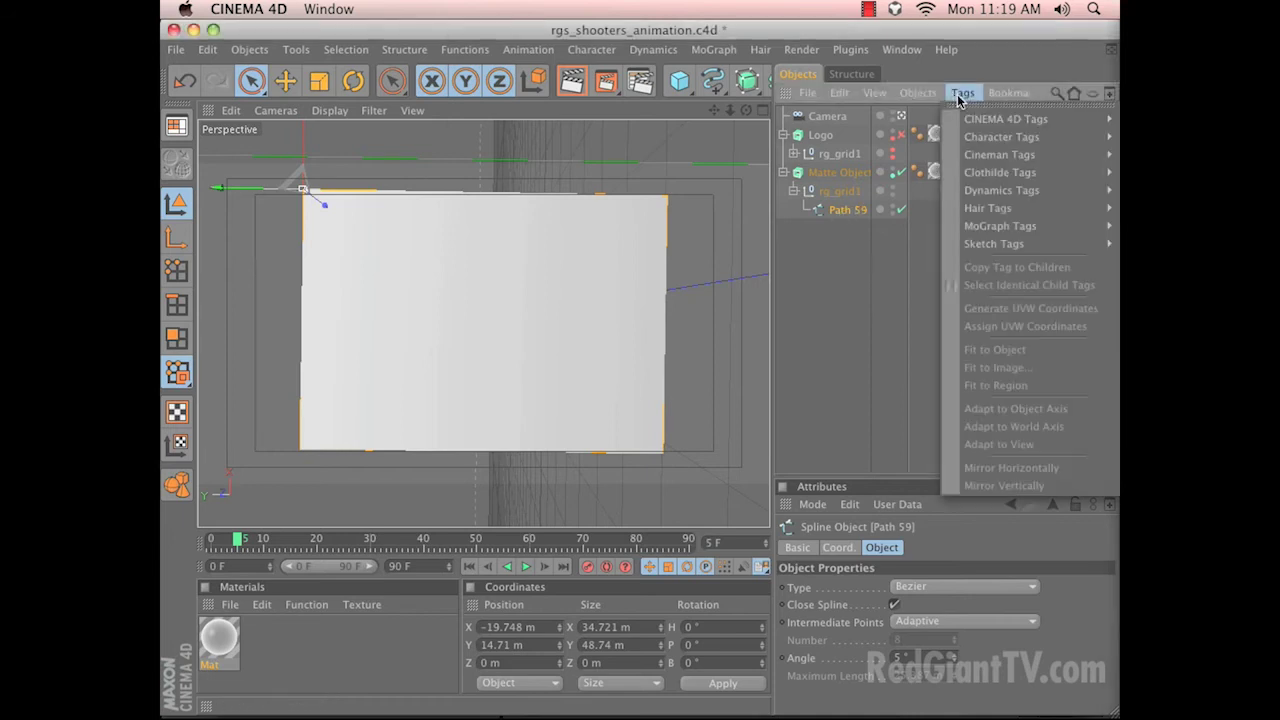
mouse_move(969, 121)
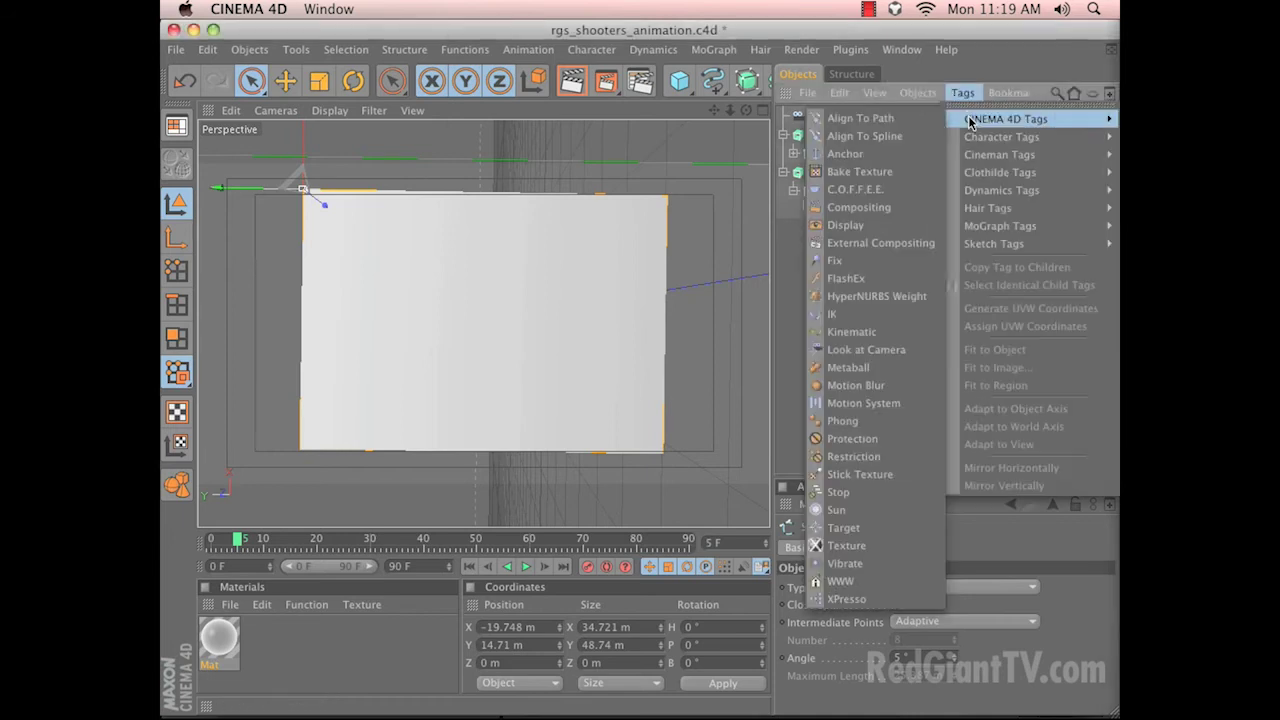
click(870, 246)
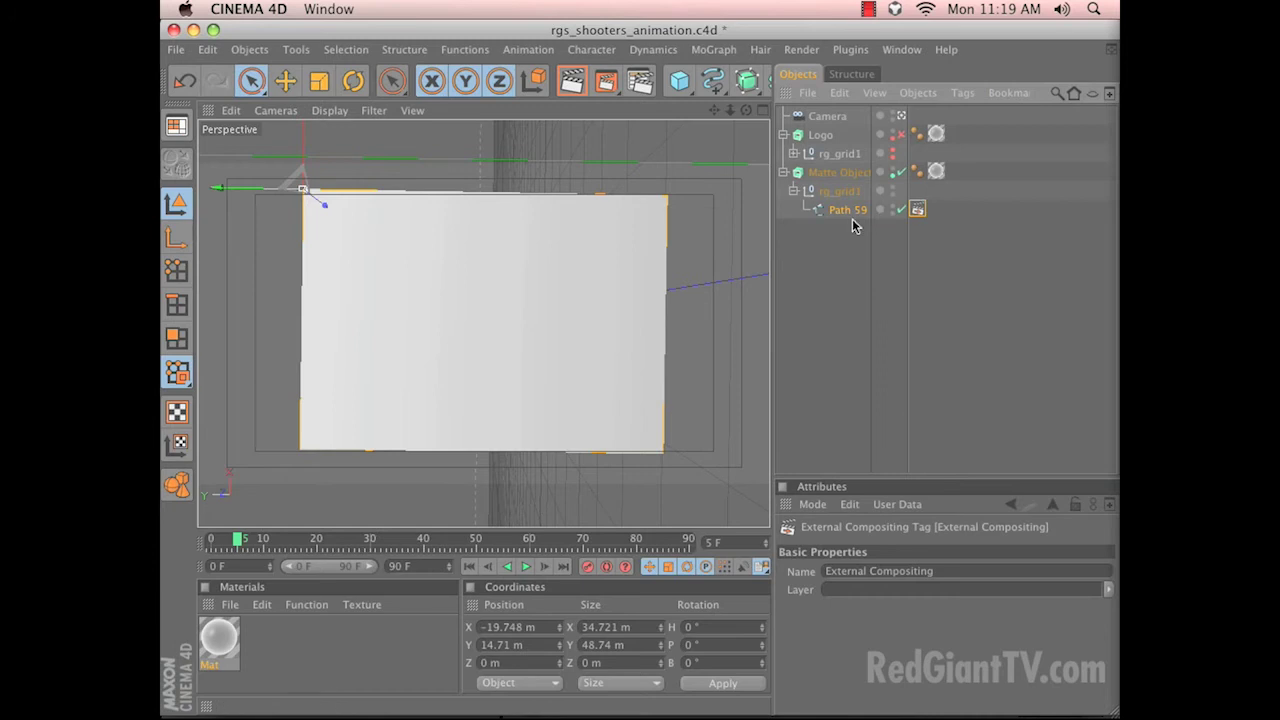
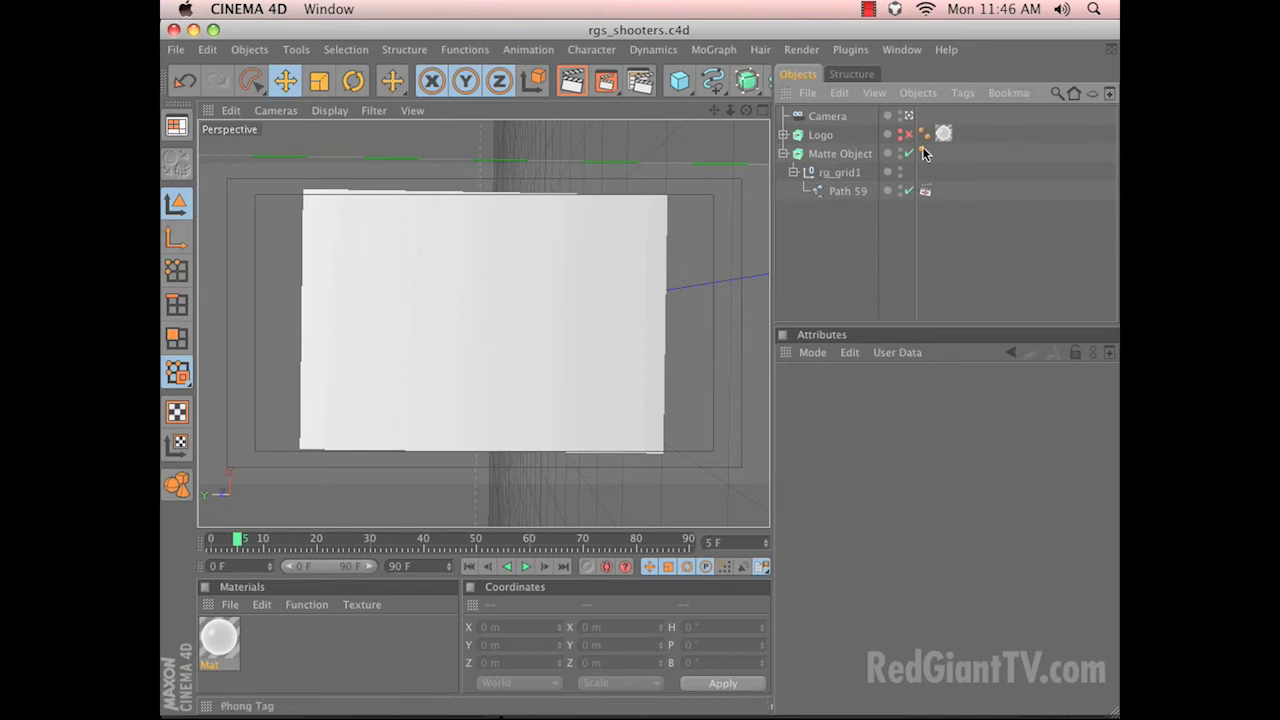
Add a Compositing tag to the Matte Object and enable object buffer 1 on it.
click(842, 152)
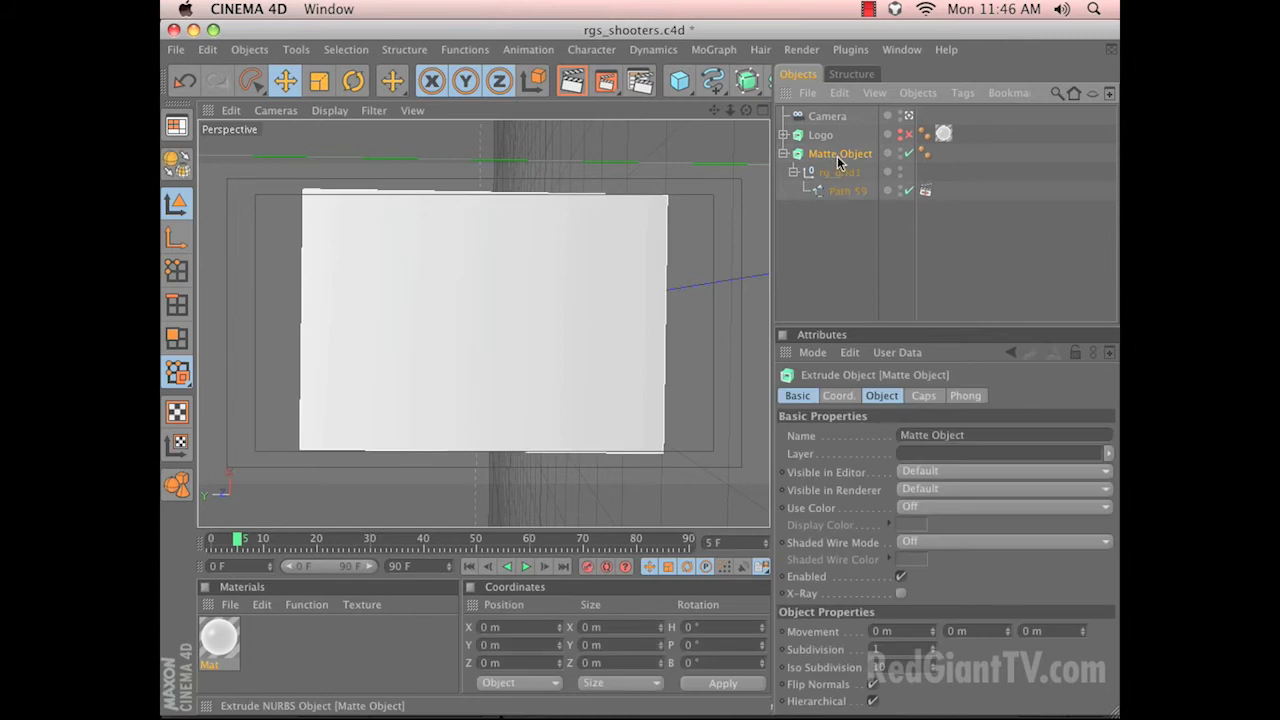
click(961, 93)
mouse_move(973, 119)
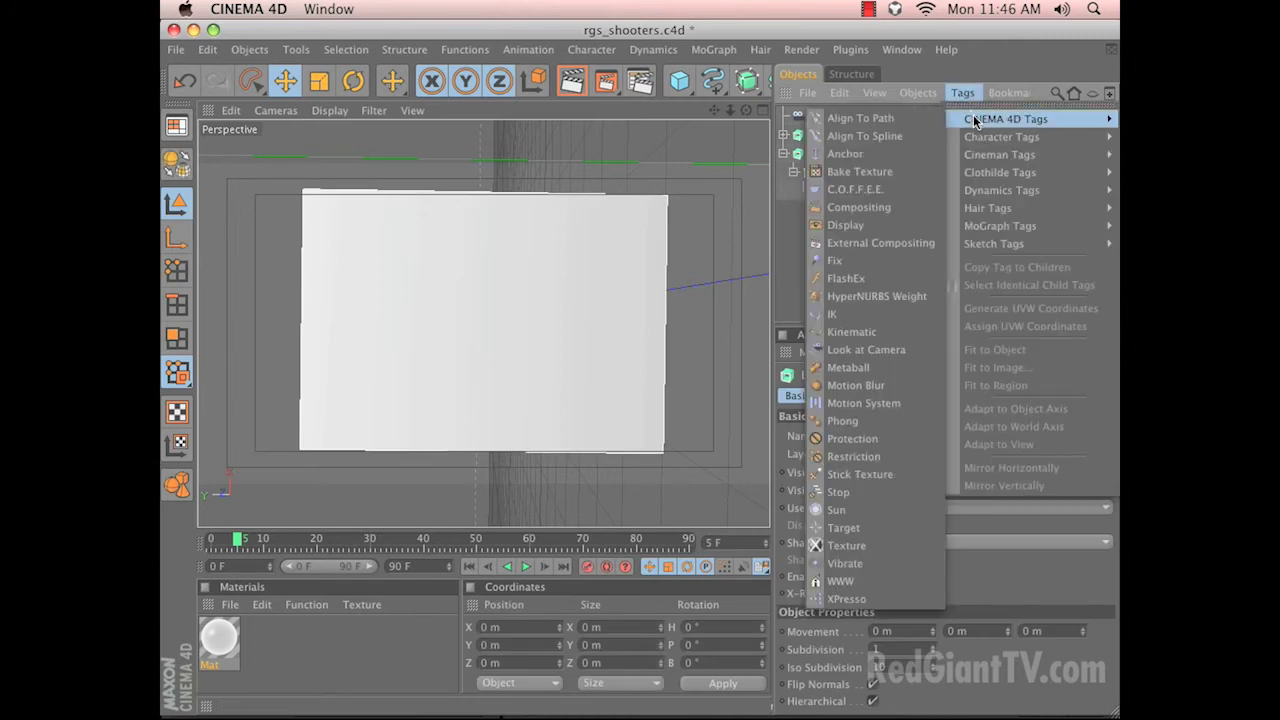
click(892, 207)
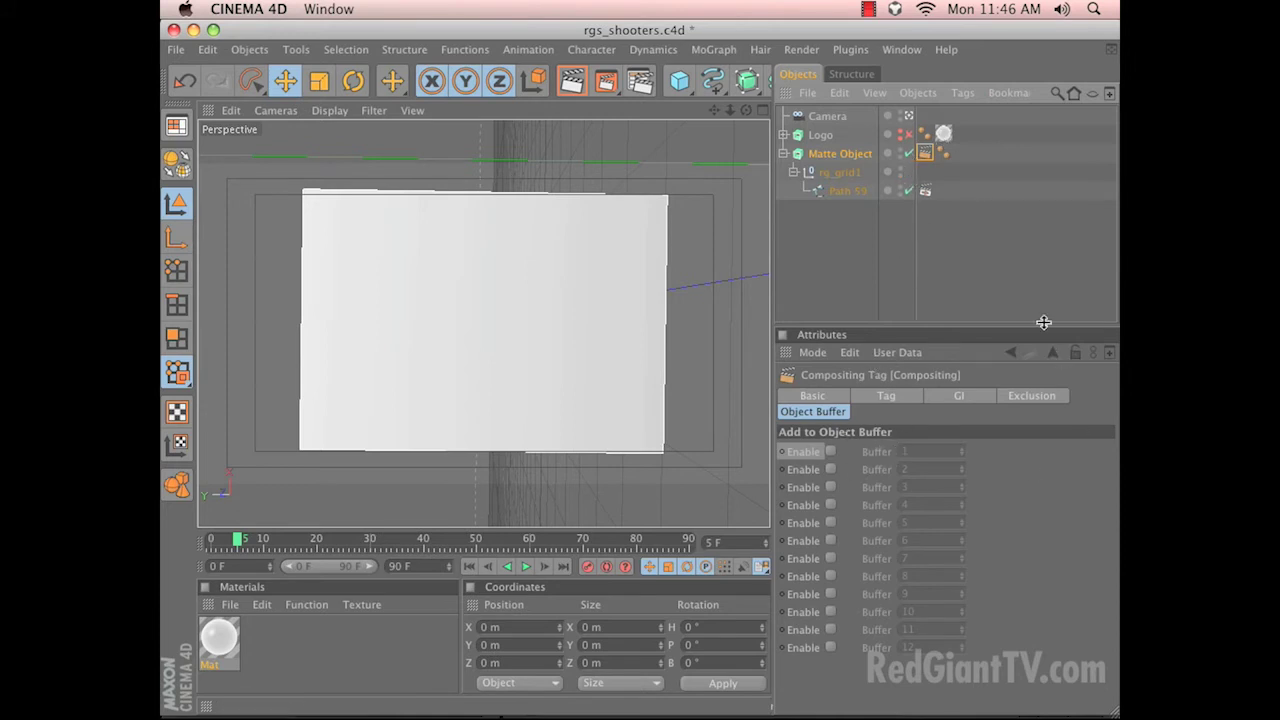
click(830, 452)
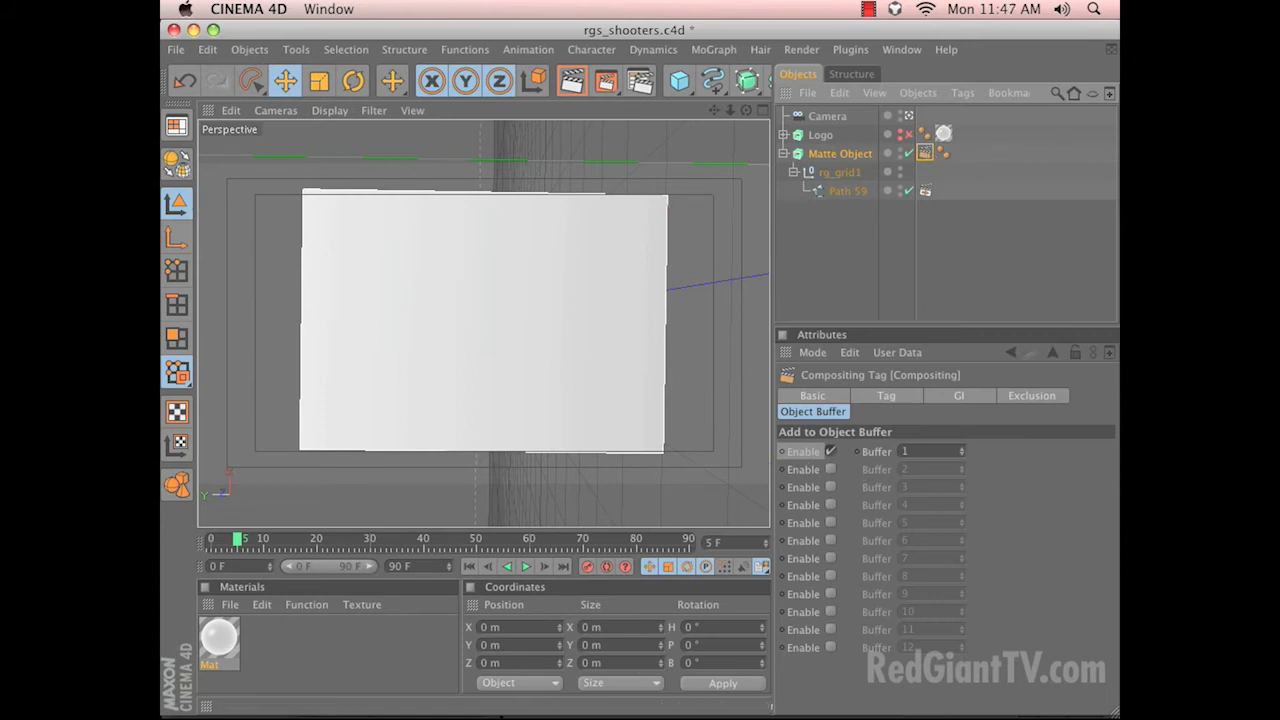
Check the Object Buffer pass in the render settings, keeping its Group ID at 1 to match the Compositing tag.
key(super+b)
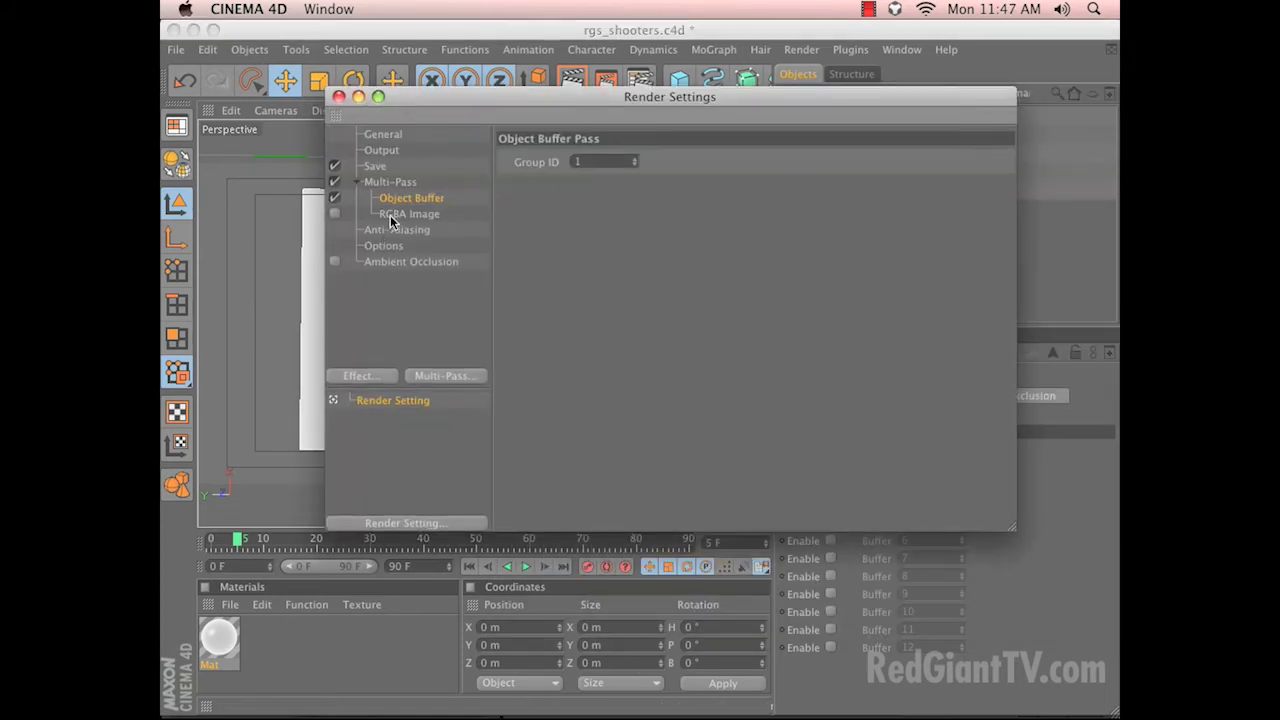
click(635, 159)
click(635, 159)
click(634, 164)
drag(468, 97, 599, 426)
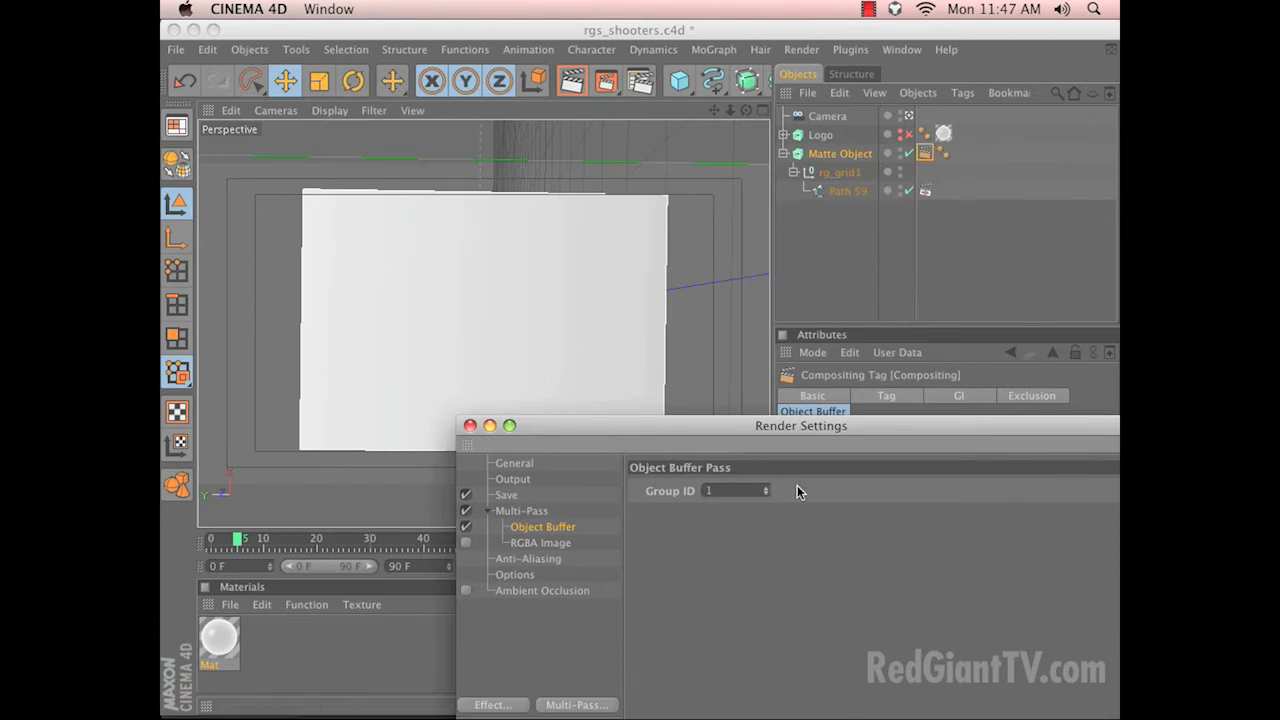
drag(827, 428, 720, 190)
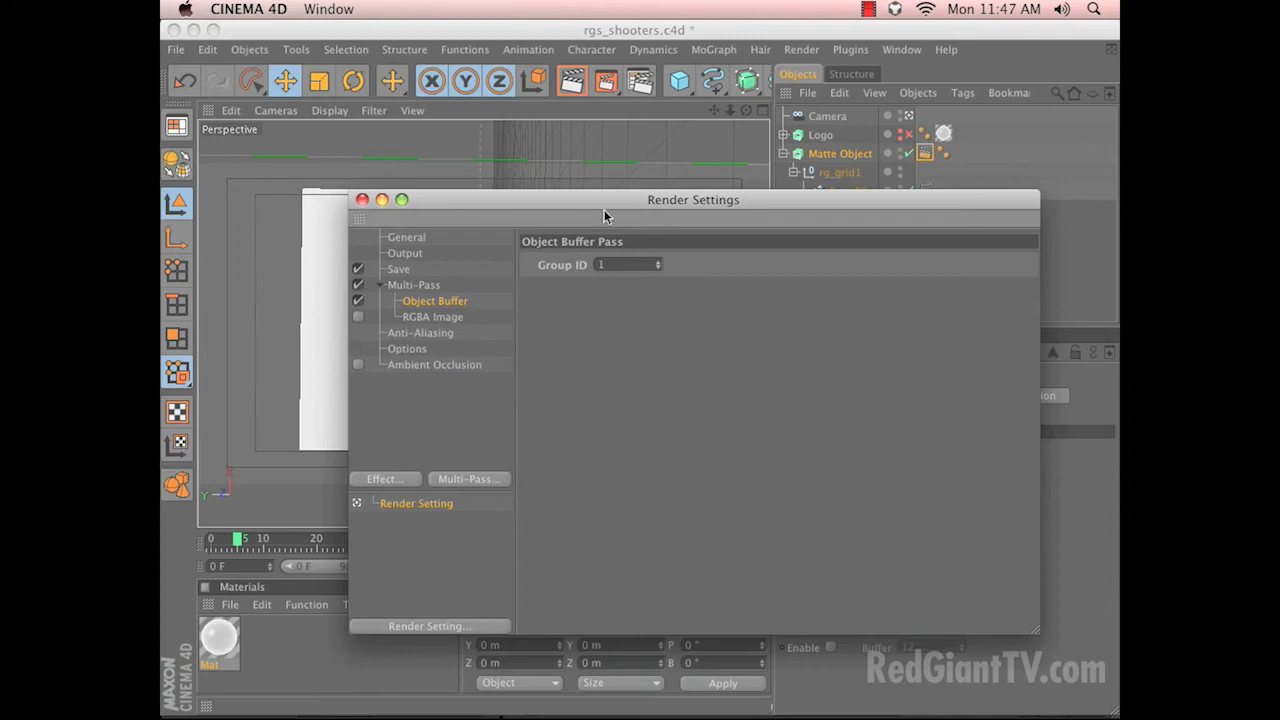
drag(579, 205, 645, 228)
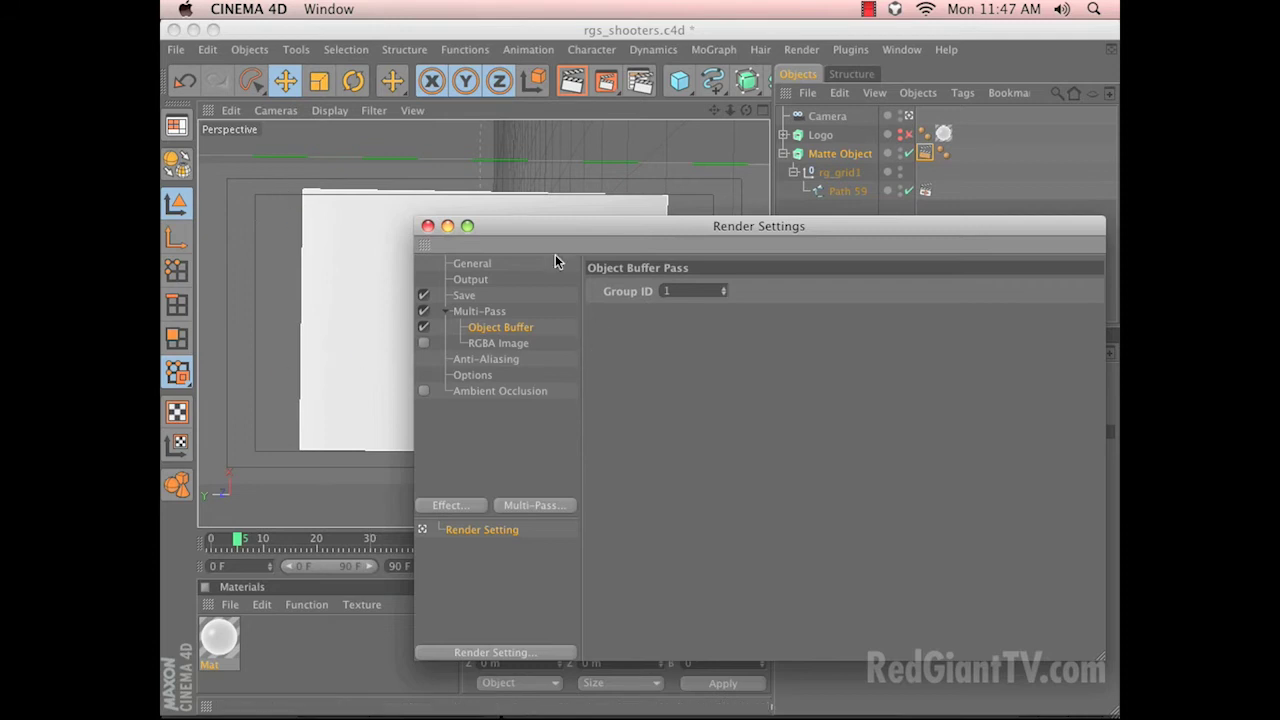
drag(525, 229, 487, 408)
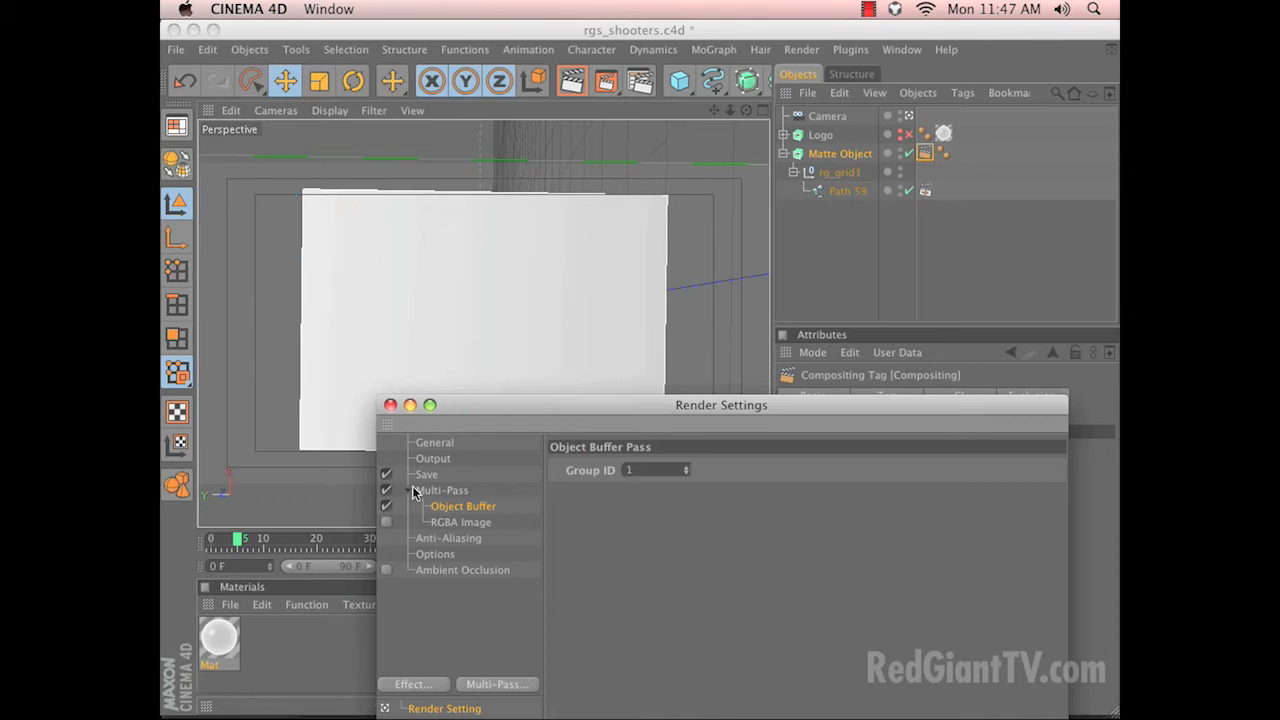
drag(472, 416, 519, 236)
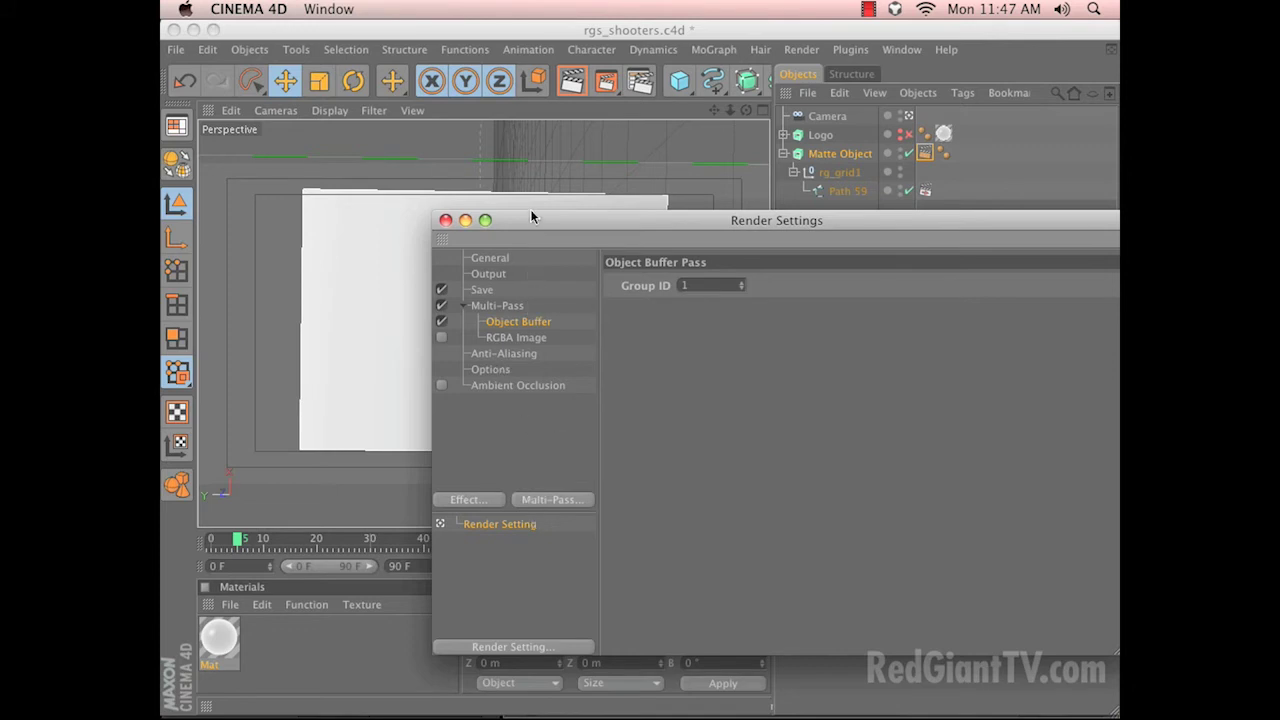
Set the multi-pass image output to 3D_logo in the SEQ folder and close the render settings.
click(486, 290)
drag(872, 219, 670, 169)
click(900, 461)
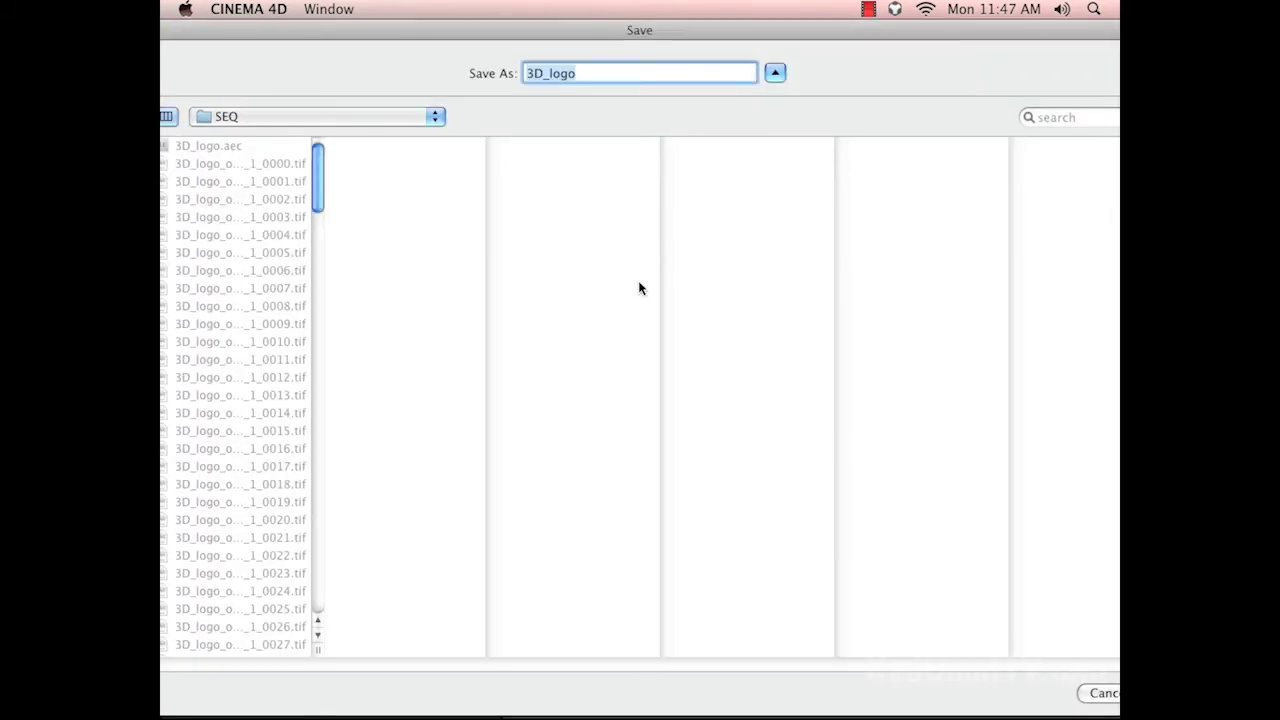
click(264, 120)
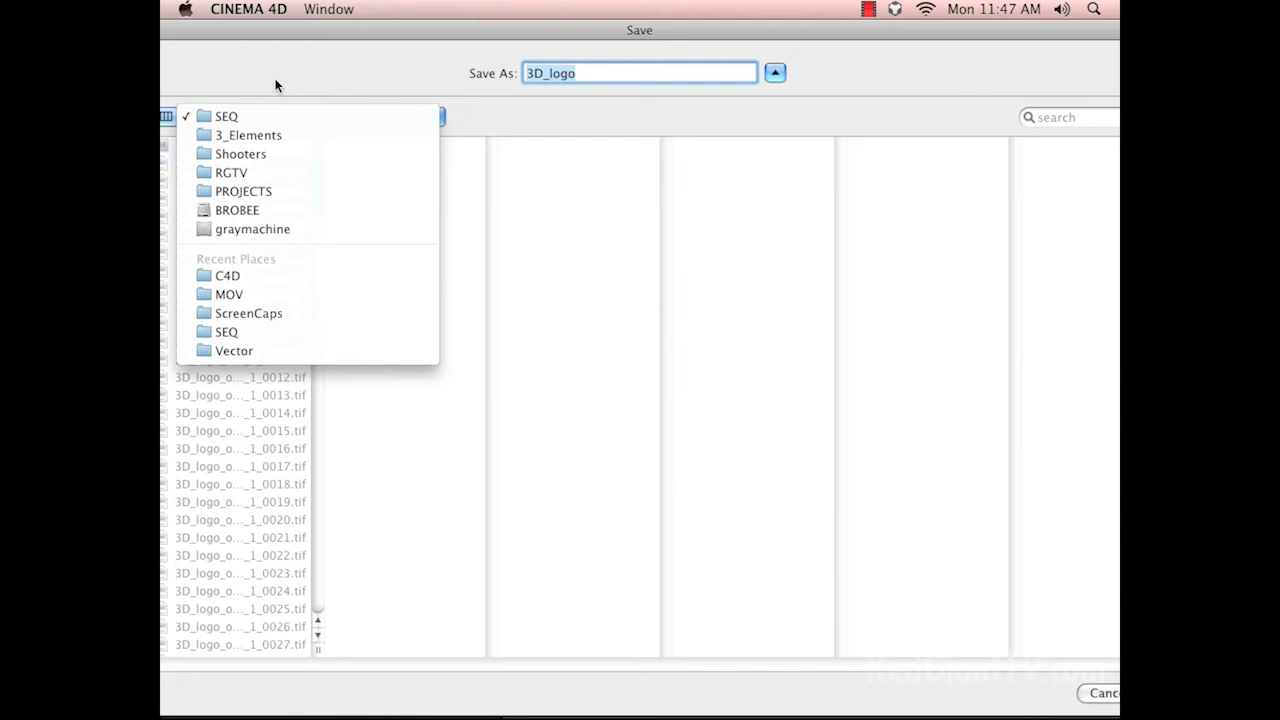
click(275, 86)
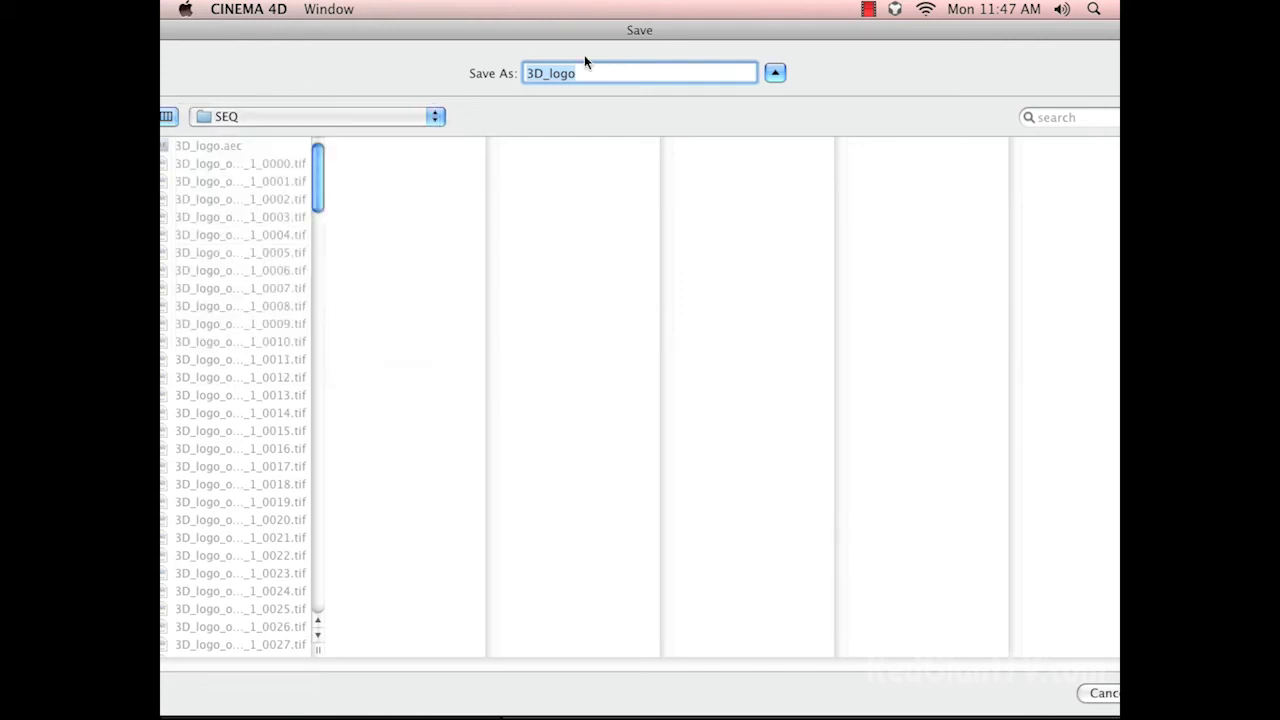
click(612, 77)
drag(612, 77, 383, 60)
drag(557, 33, 485, 171)
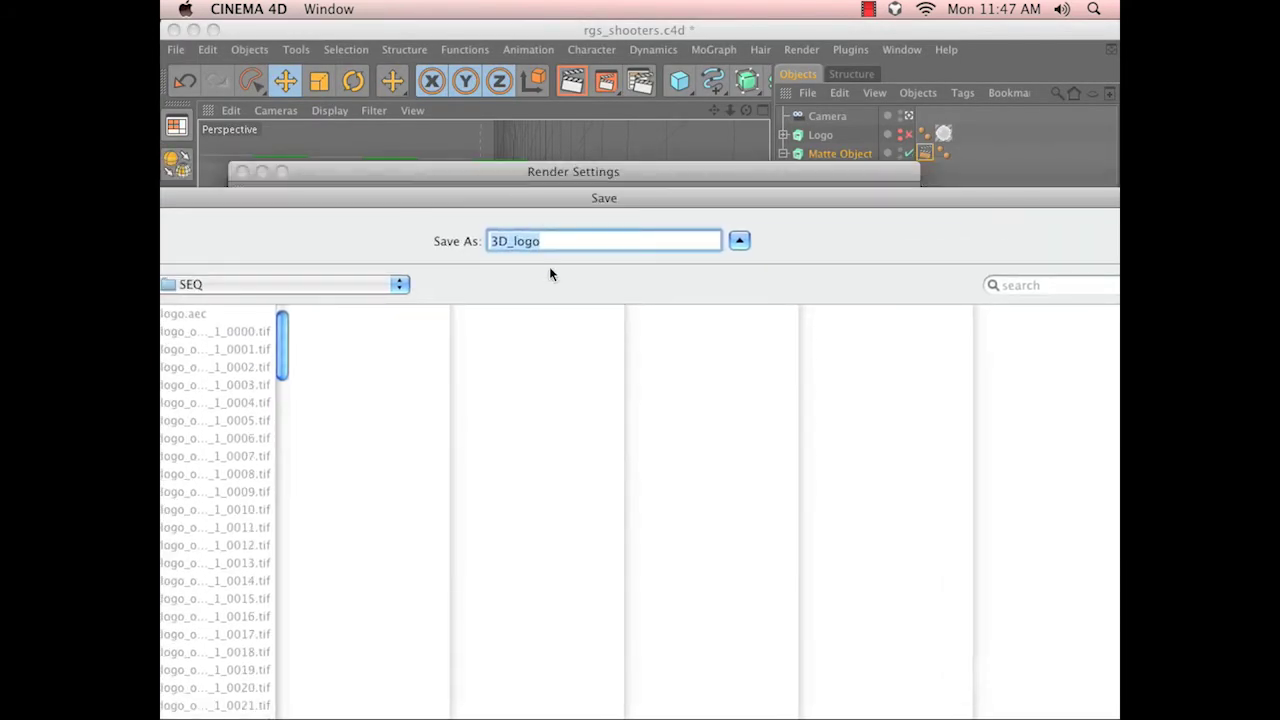
click(565, 244)
drag(527, 207, 605, 390)
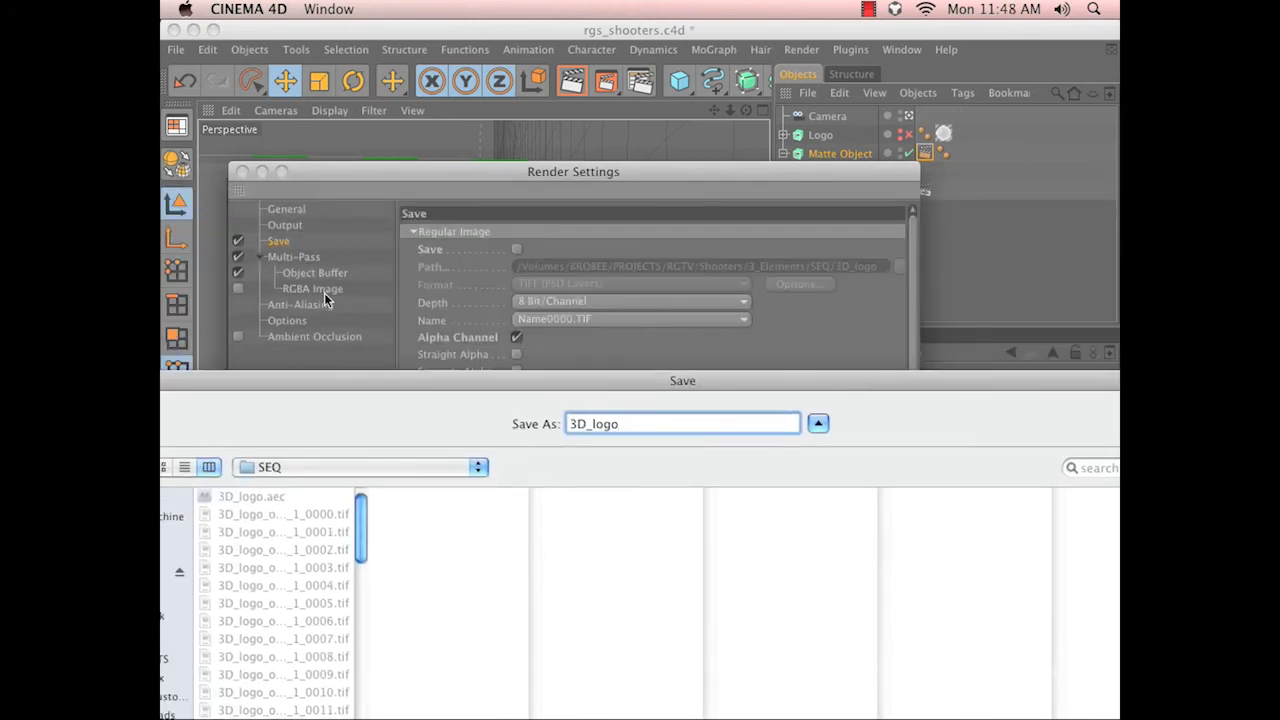
drag(565, 381, 709, 320)
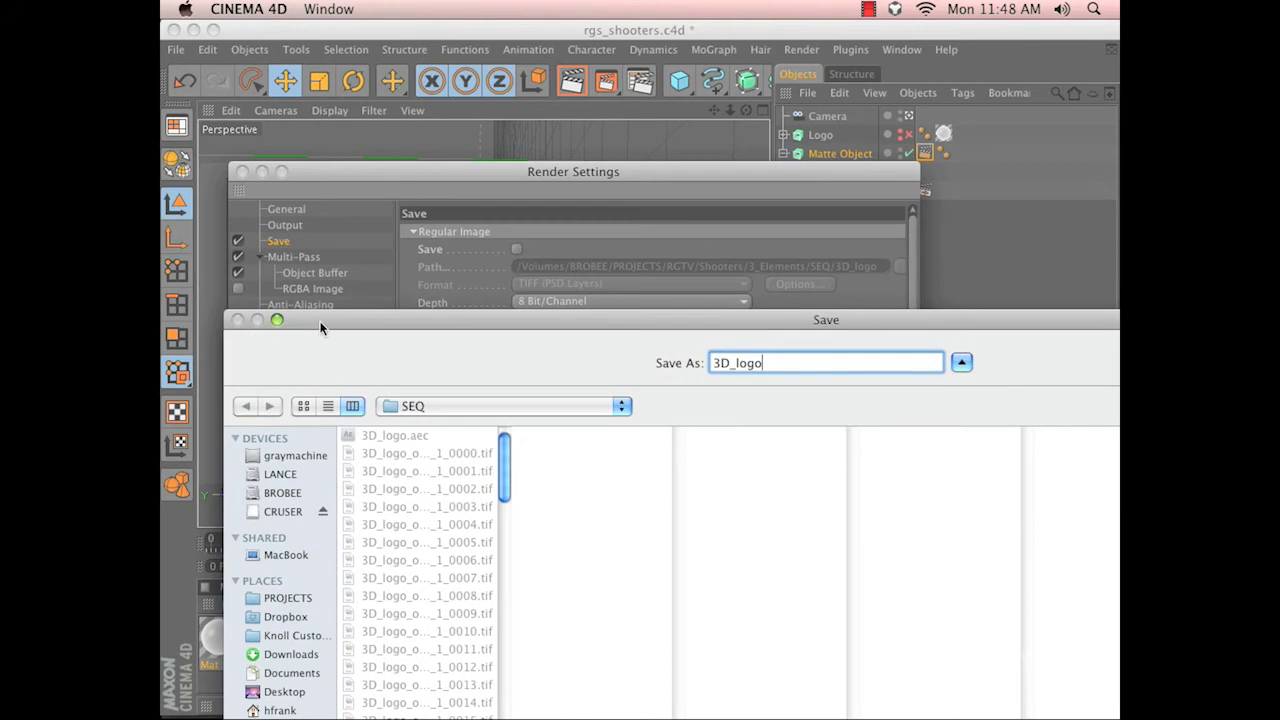
drag(321, 330, 414, 341)
key(Return)
drag(325, 172, 528, 202)
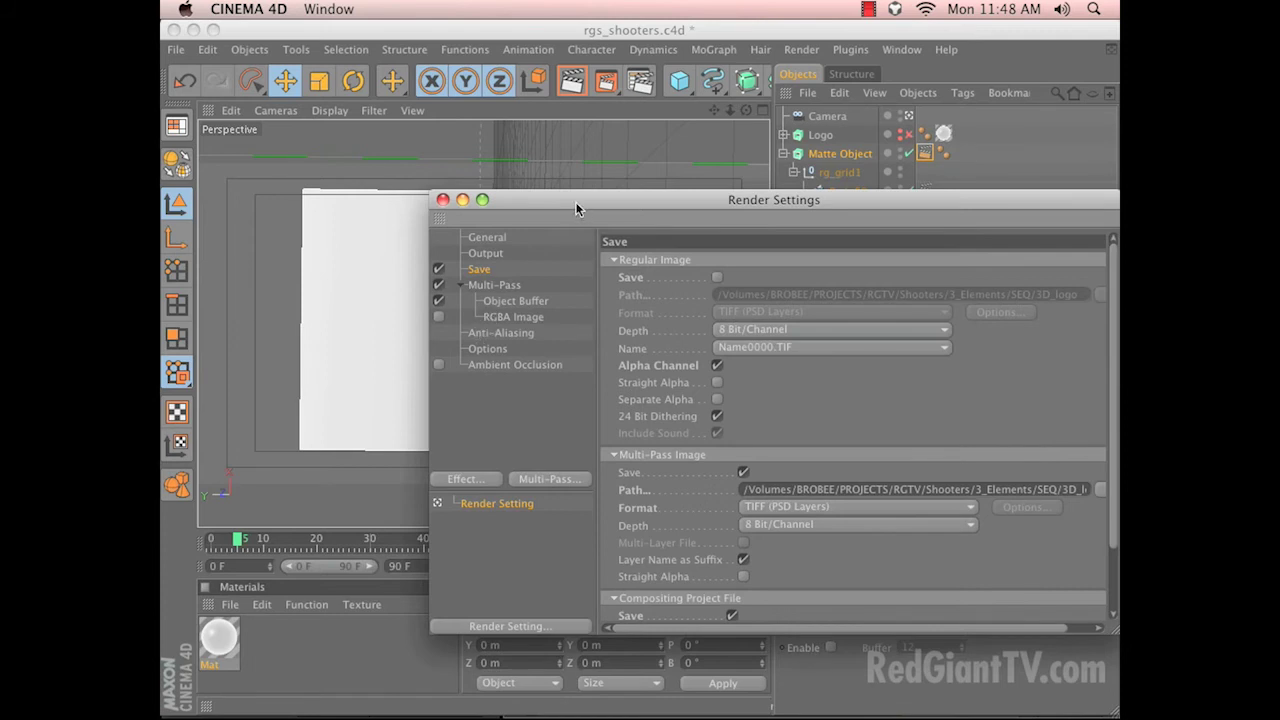
click(442, 199)
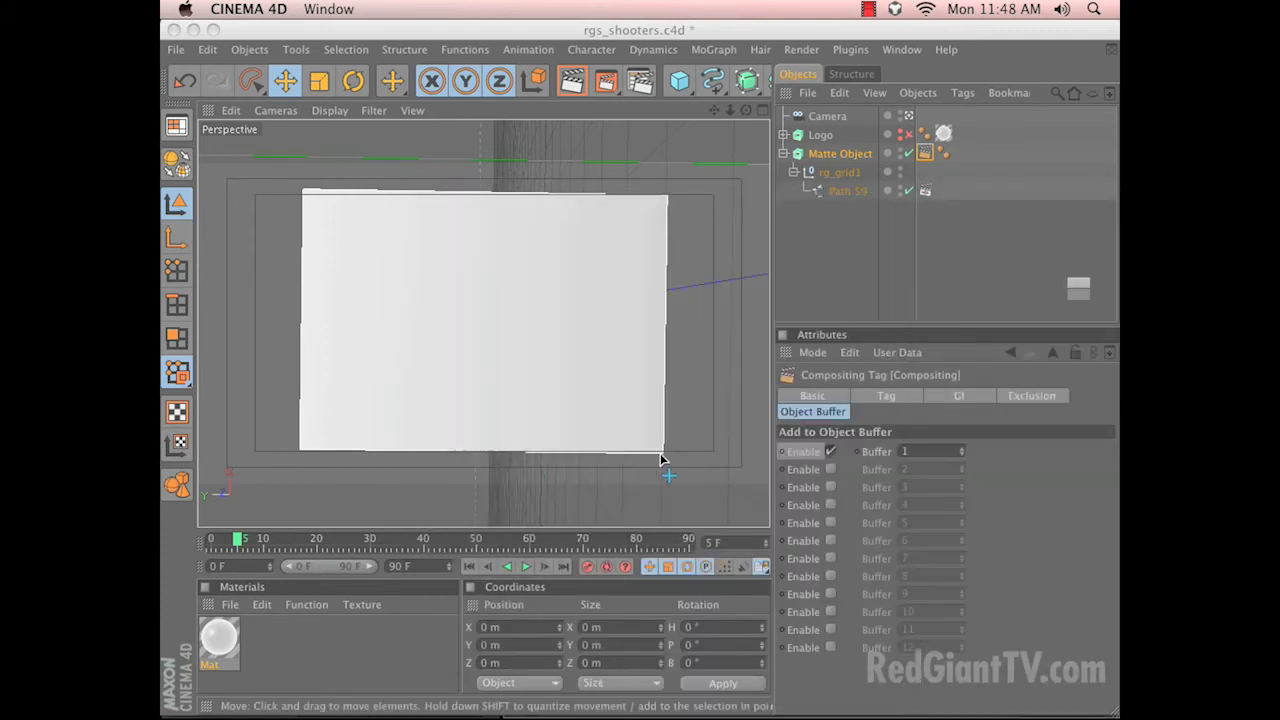
Re-enable the Logo extrusion, make its rg_grid1 group visible, and disable the Matte Object.
click(909, 135)
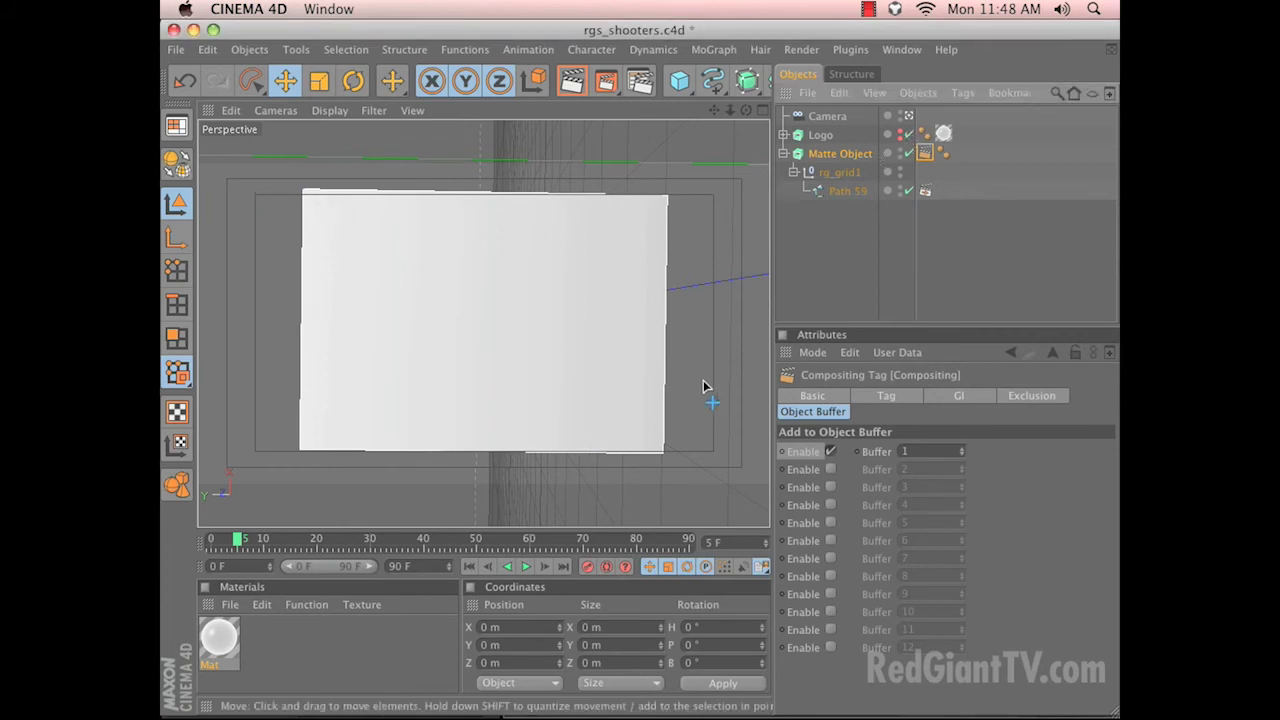
click(901, 135)
click(784, 136)
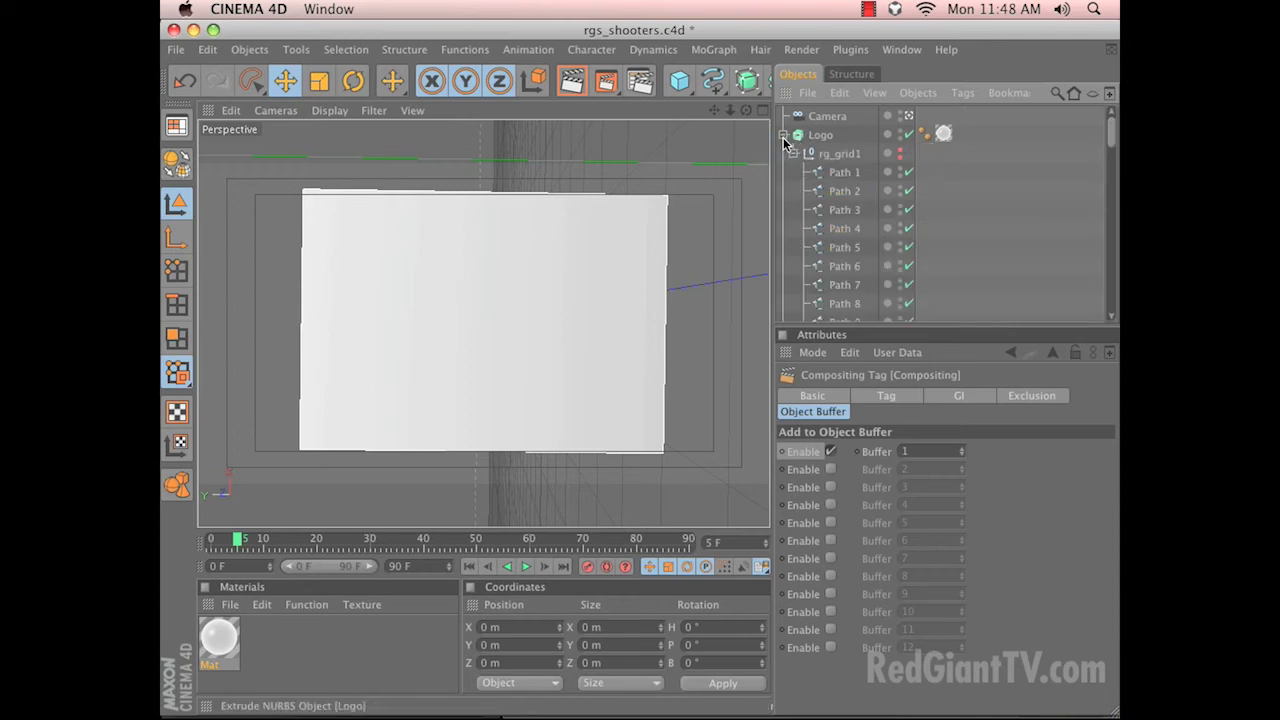
click(899, 155)
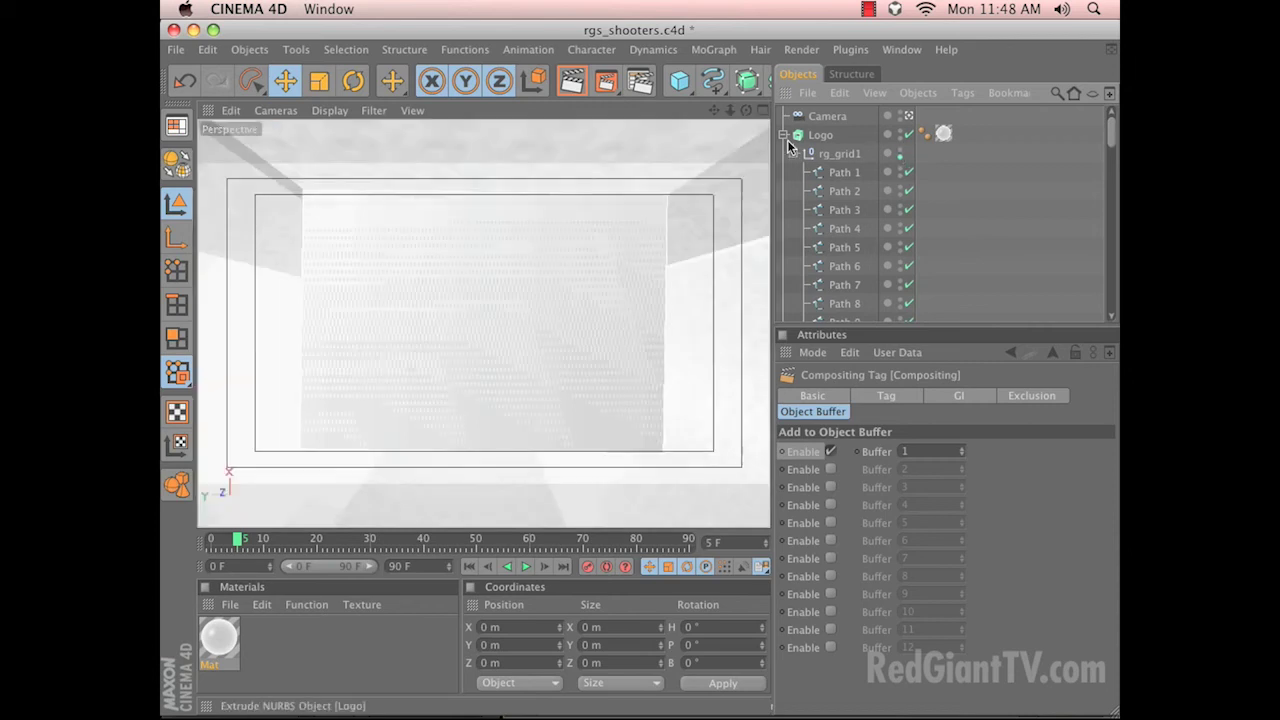
click(783, 136)
click(783, 136)
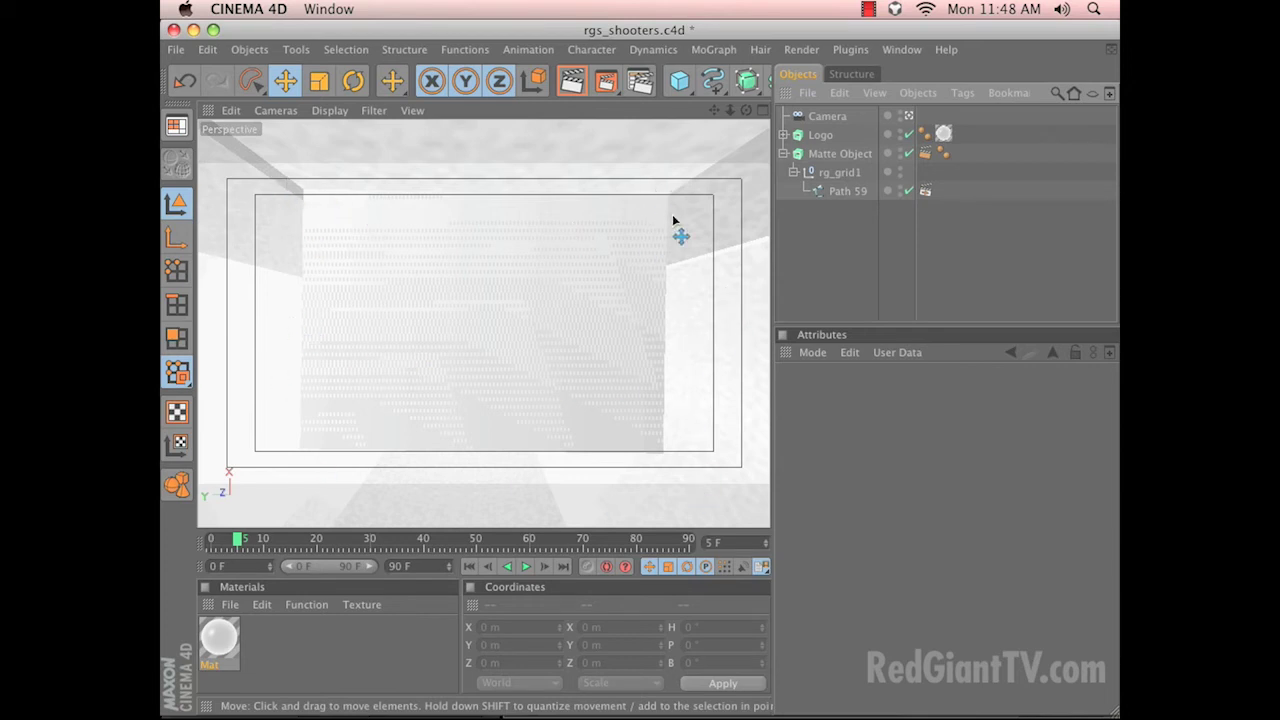
click(907, 152)
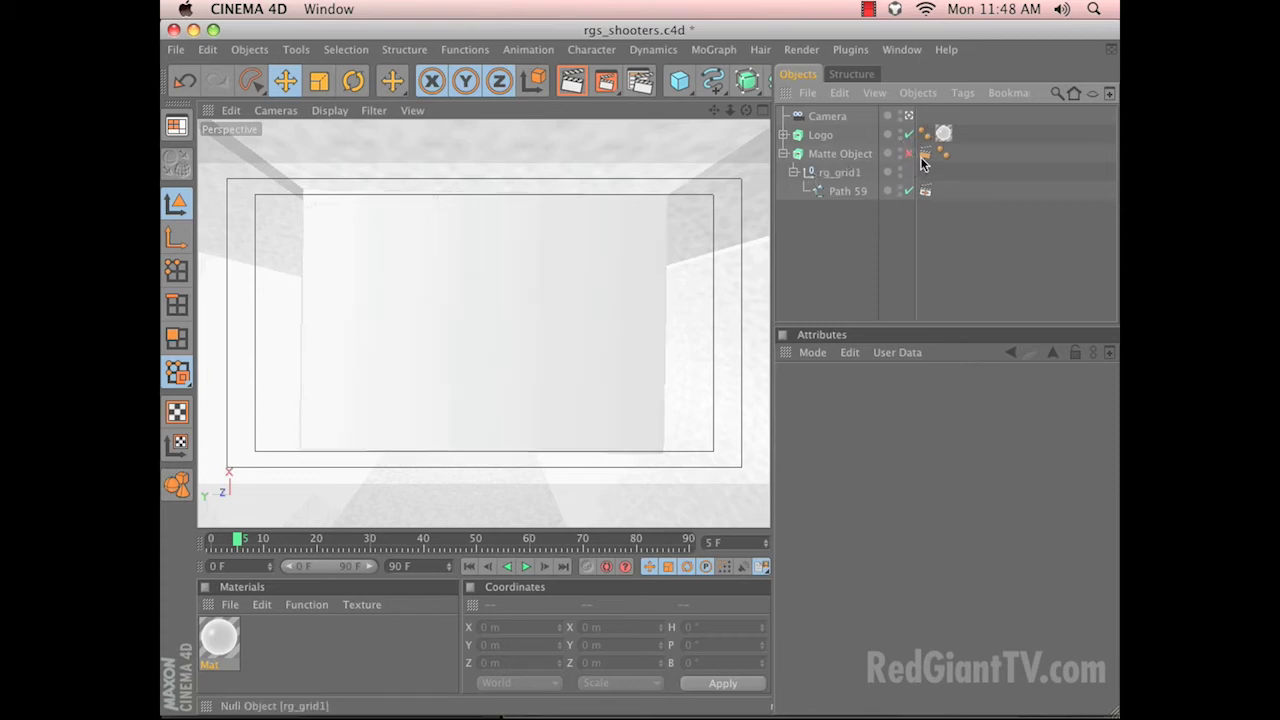
Render the logo animation with the RGBA Image pass and Ambient Occlusion on and the Object Buffer pass off.
key(super+b)
drag(572, 253, 533, 146)
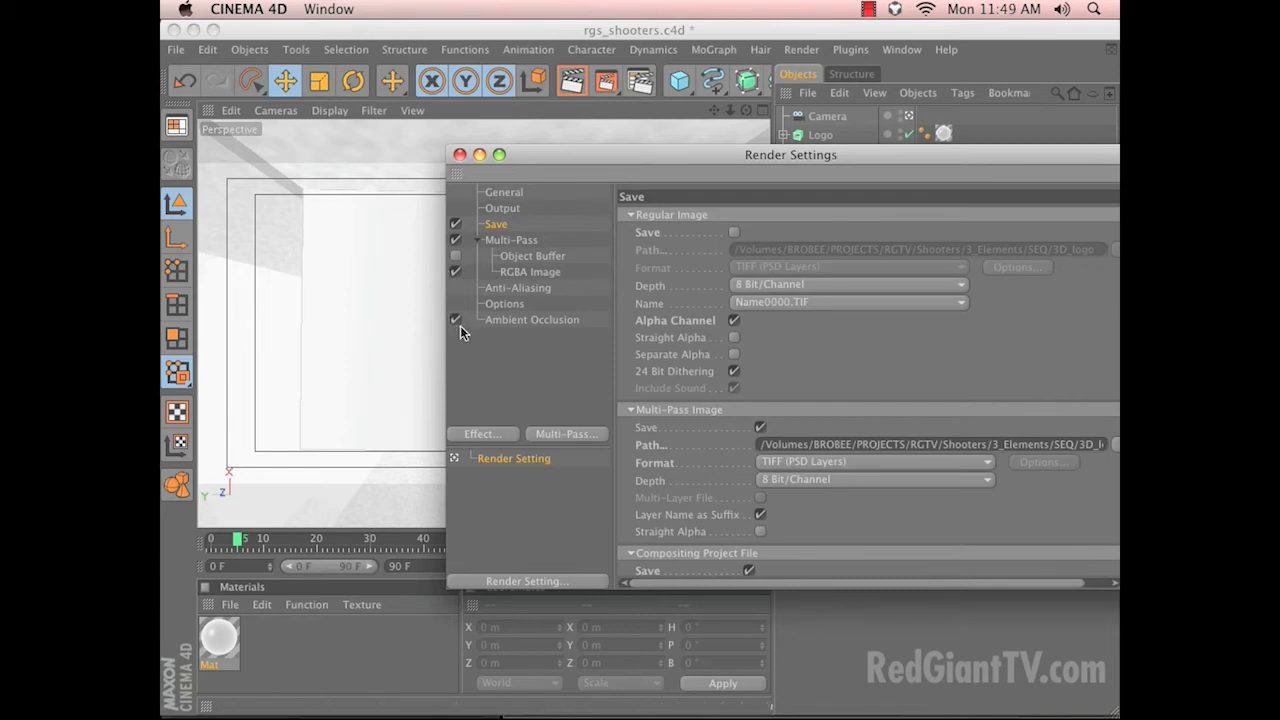
key(shift+r)
key(Return)
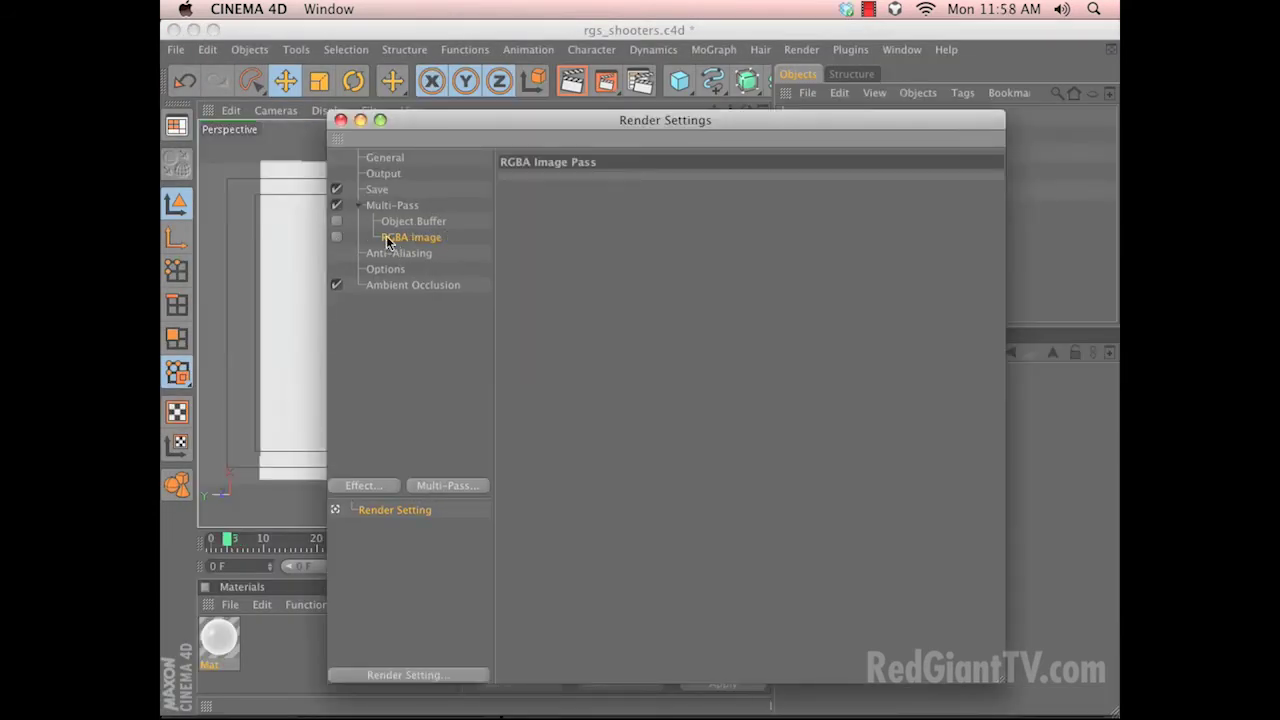
Turn on the Object Buffer pass in the render settings and scrub the matte's animation, returning to frame 3.
click(334, 220)
click(340, 120)
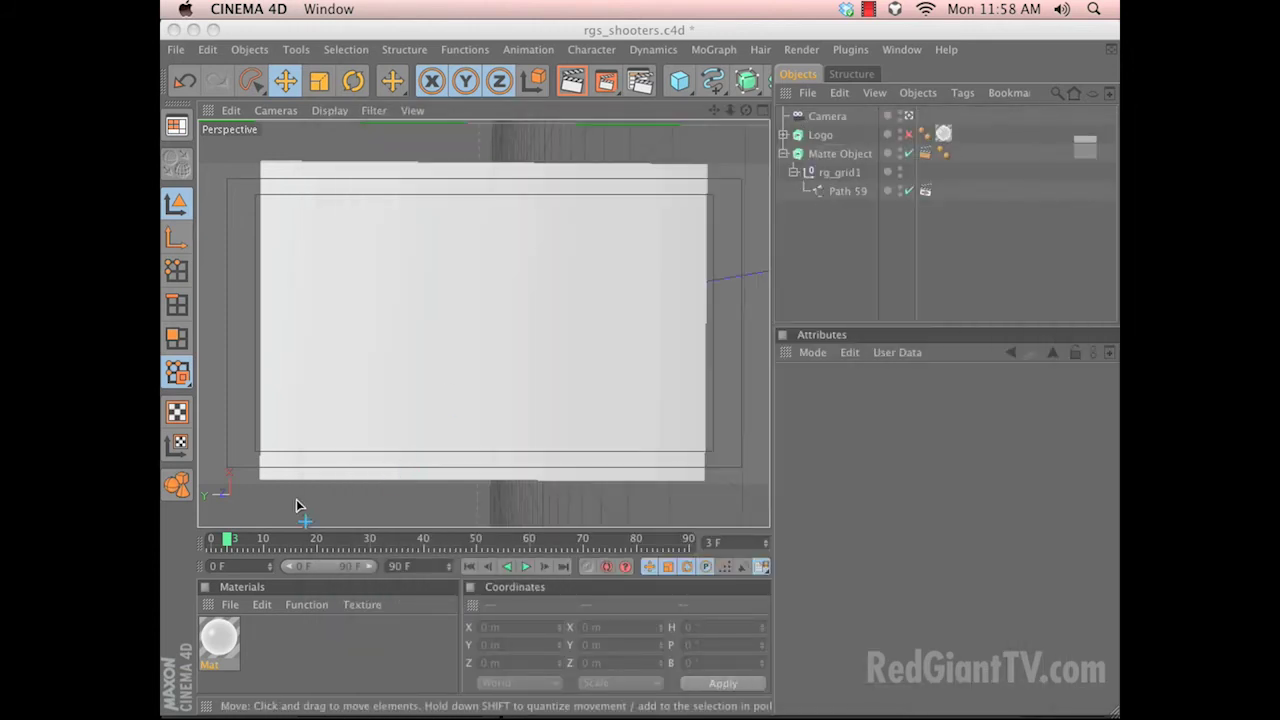
click(272, 540)
drag(347, 548, 229, 547)
Render the matte animation with the Logo disabled and only the Object Buffer pass on, overwriting existing files, and display the Object Buffer 1 channel.
click(909, 135)
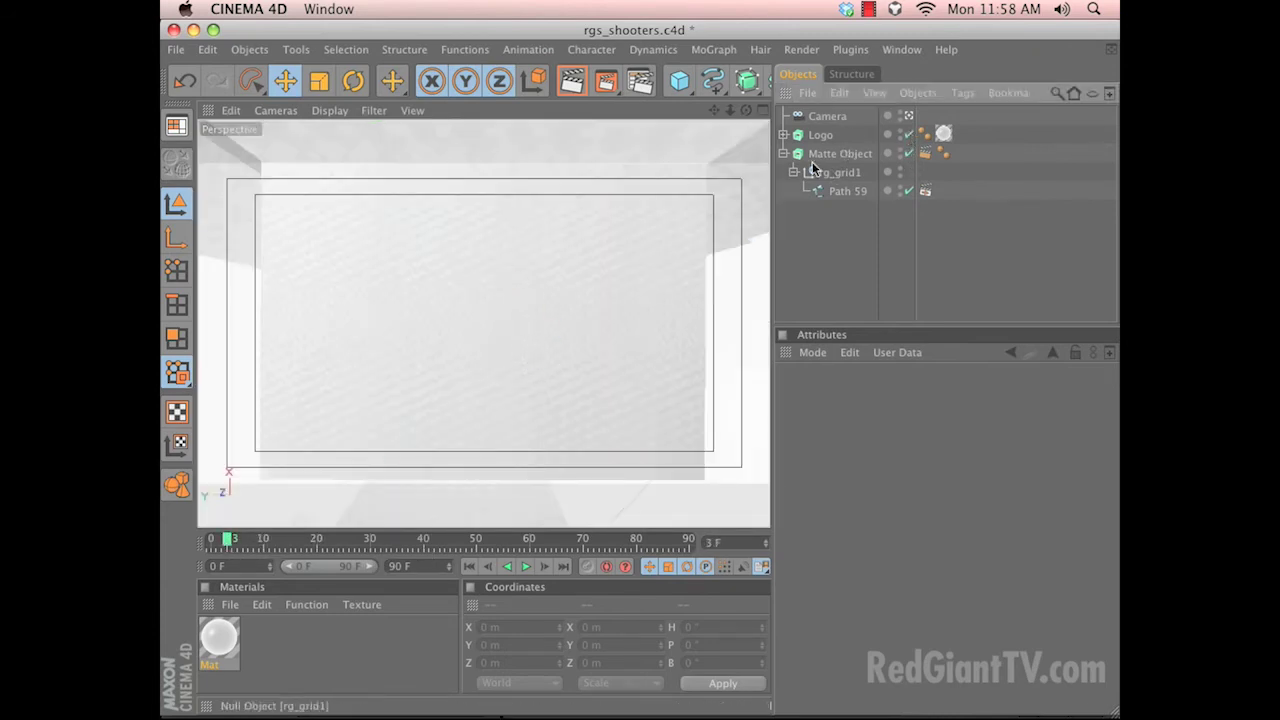
click(909, 135)
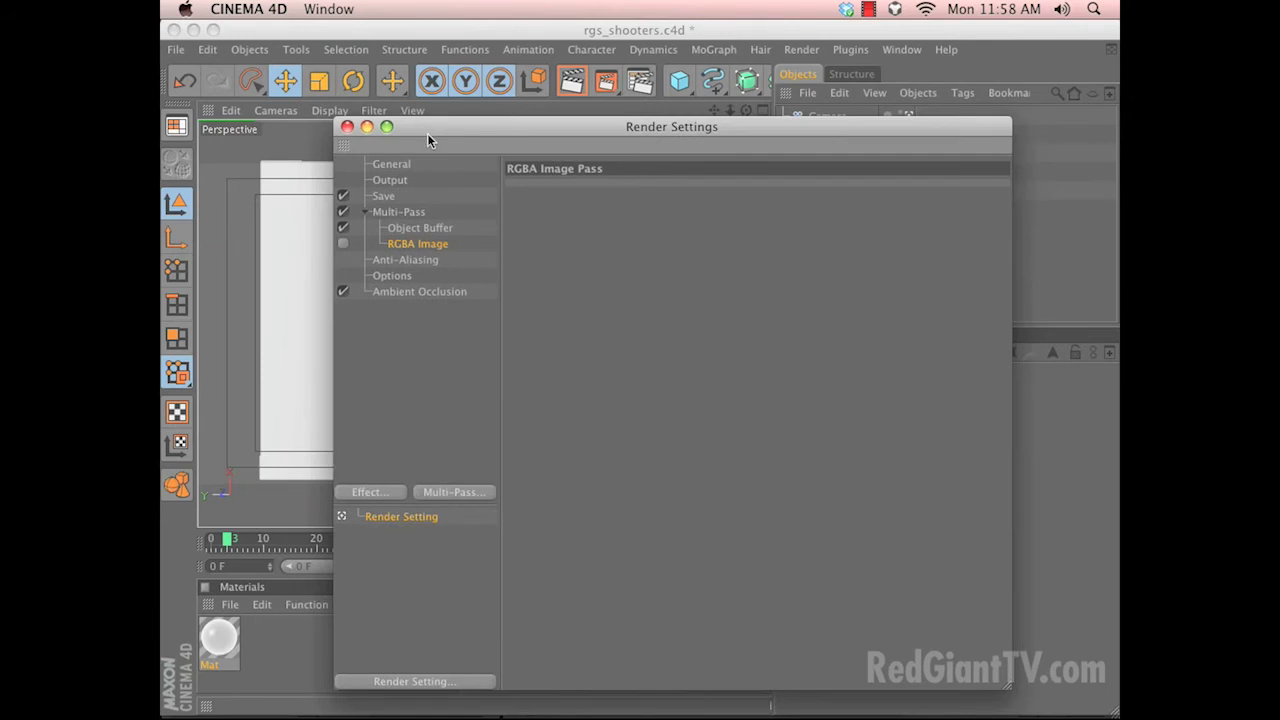
key(shift+r)
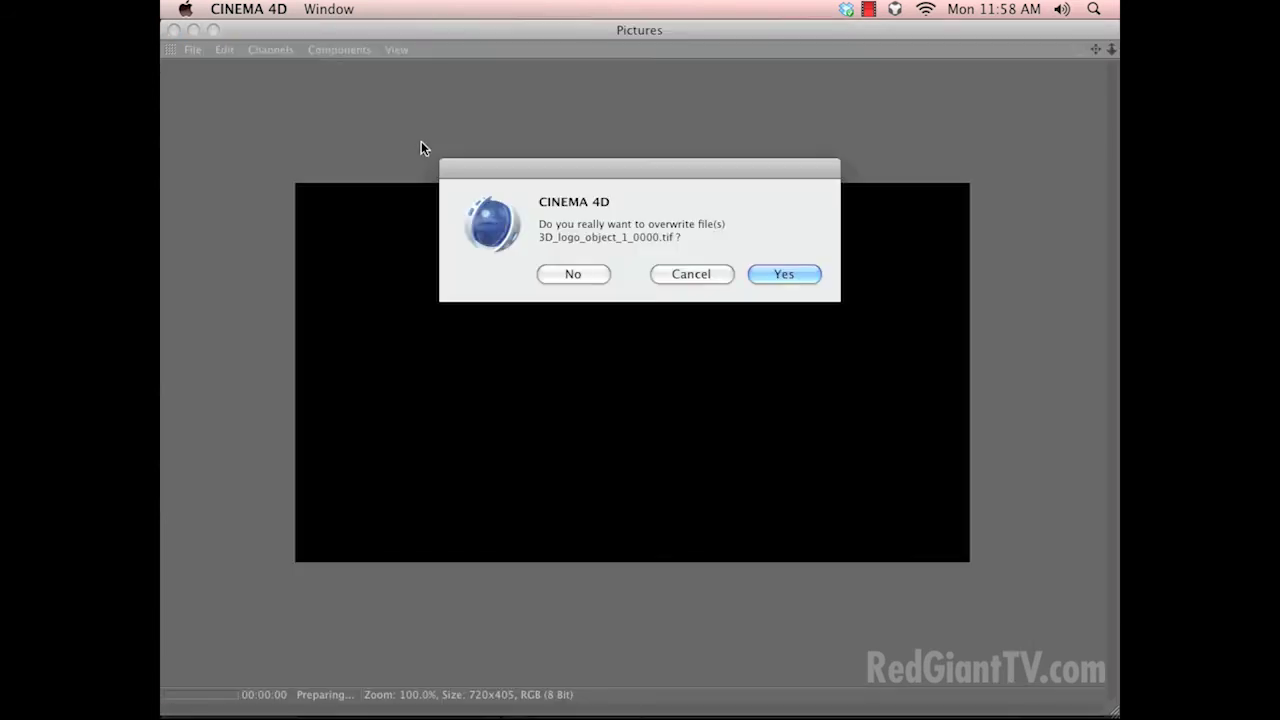
click(786, 277)
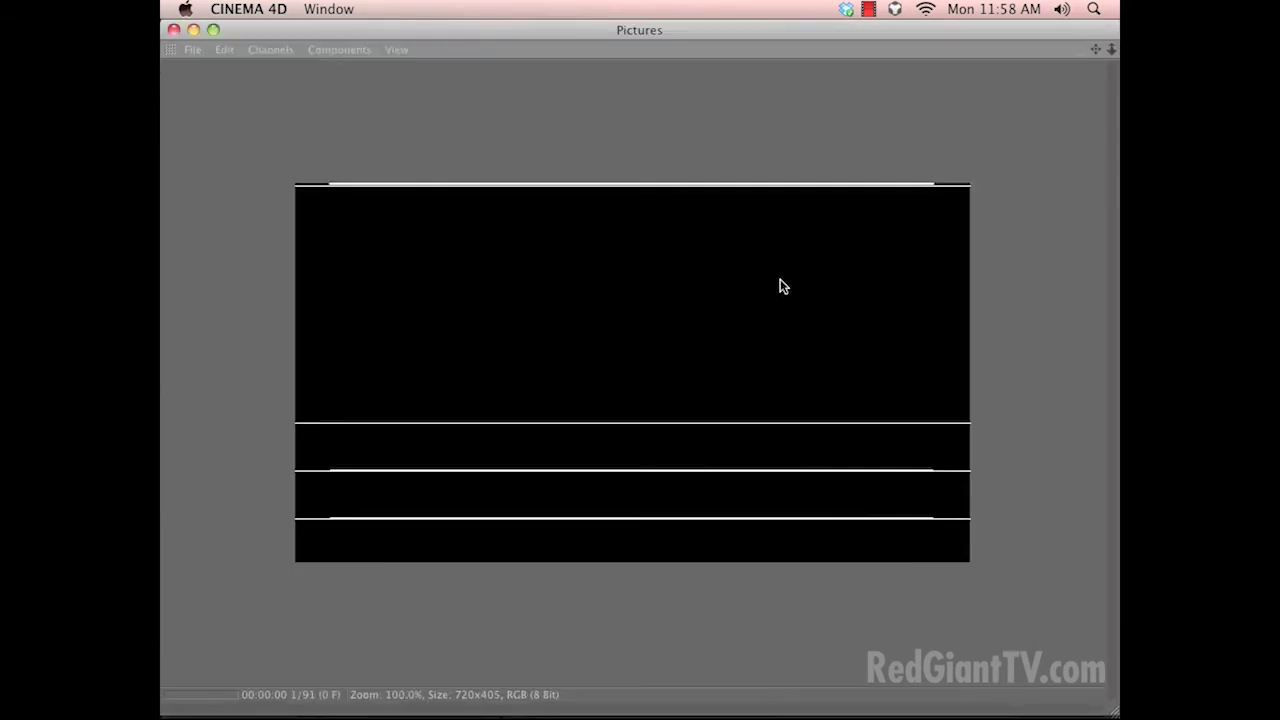
click(262, 49)
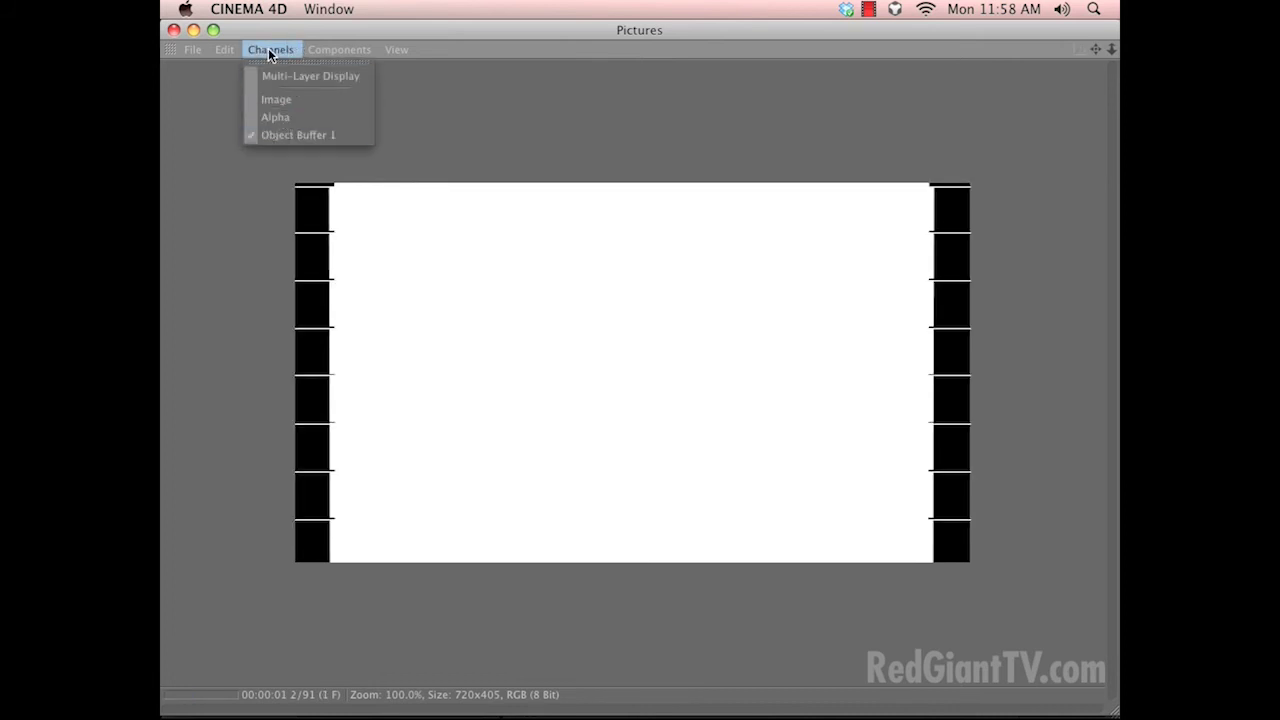
click(280, 135)
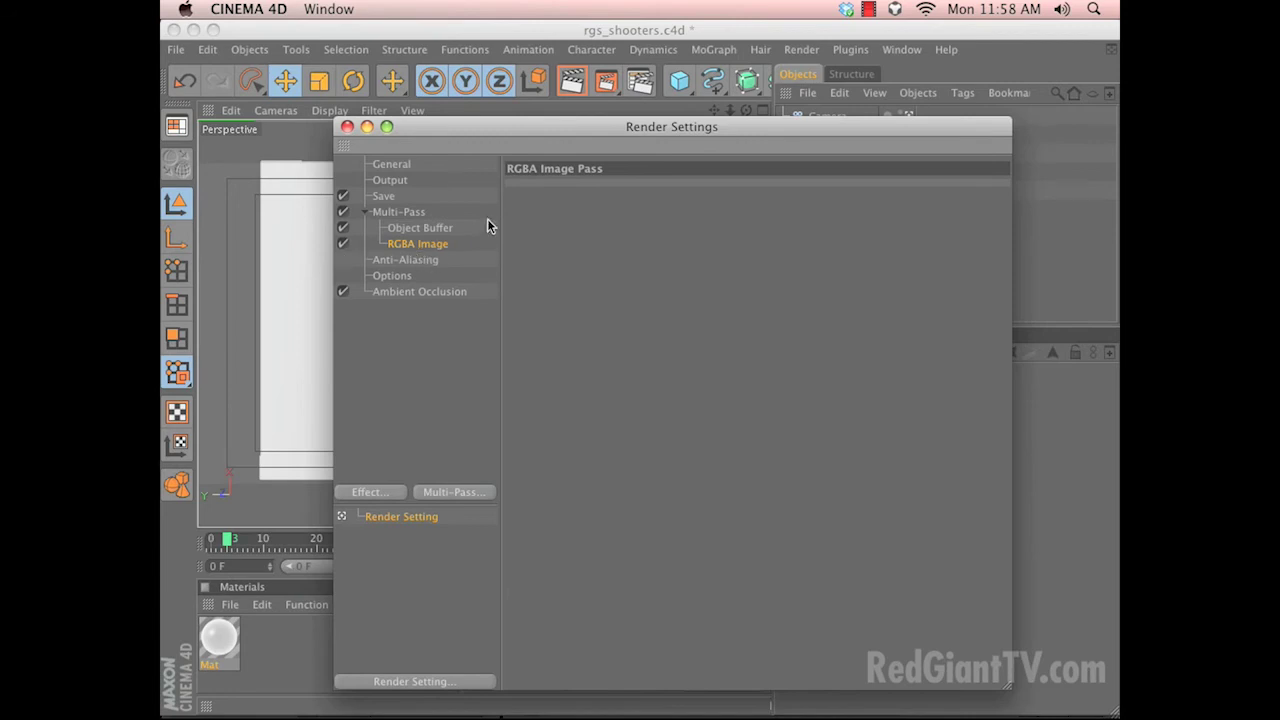
Re-enable the Logo extrusion and show the Save options in the render settings.
drag(623, 129, 669, 284)
click(410, 258)
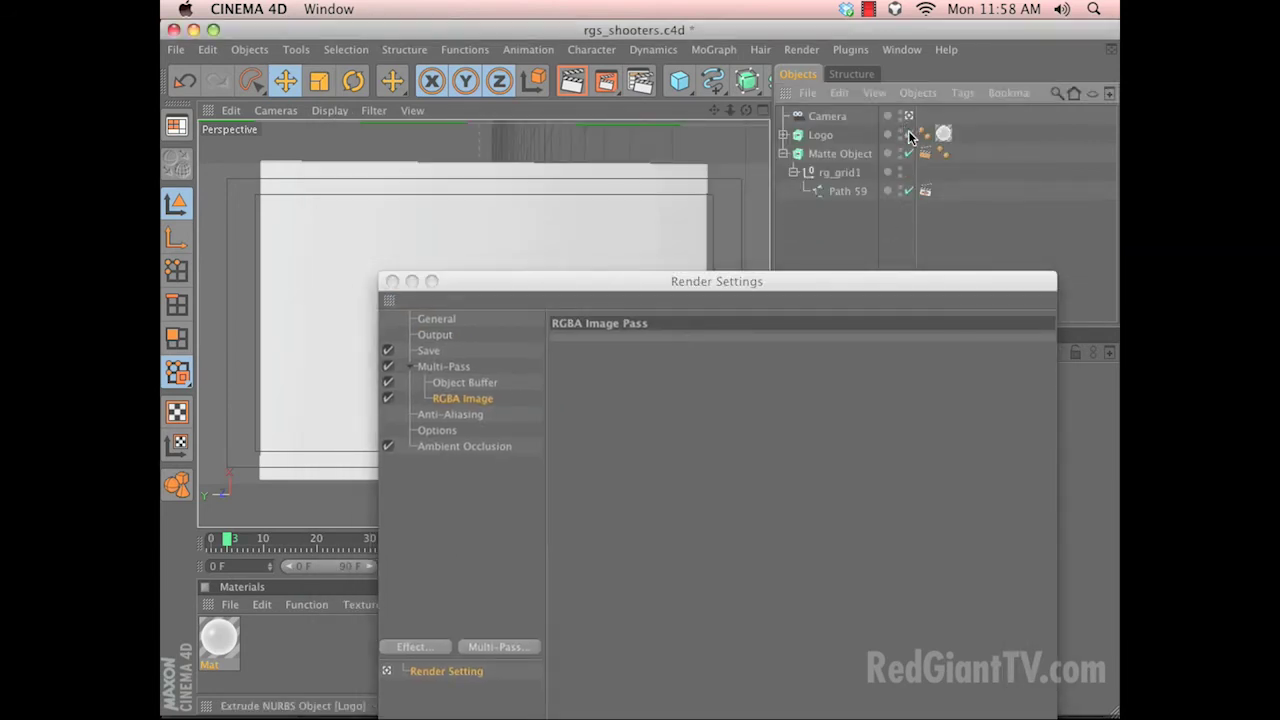
drag(486, 281, 486, 106)
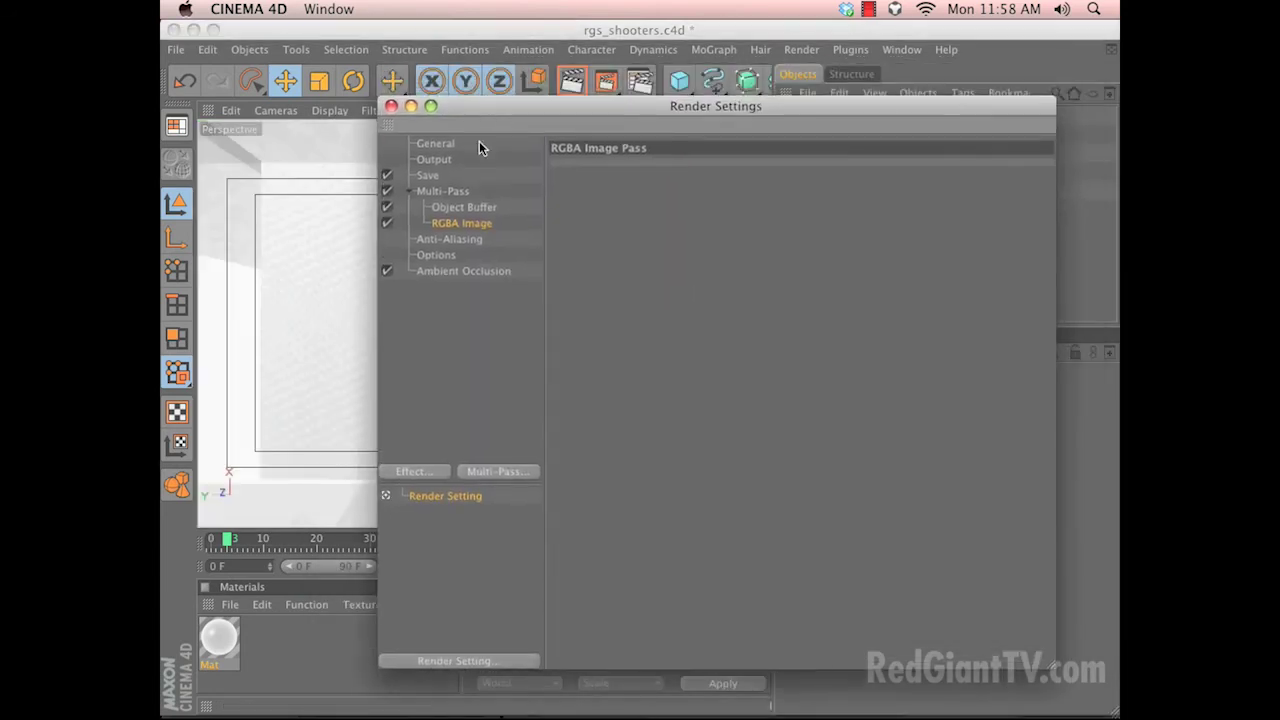
click(428, 176)
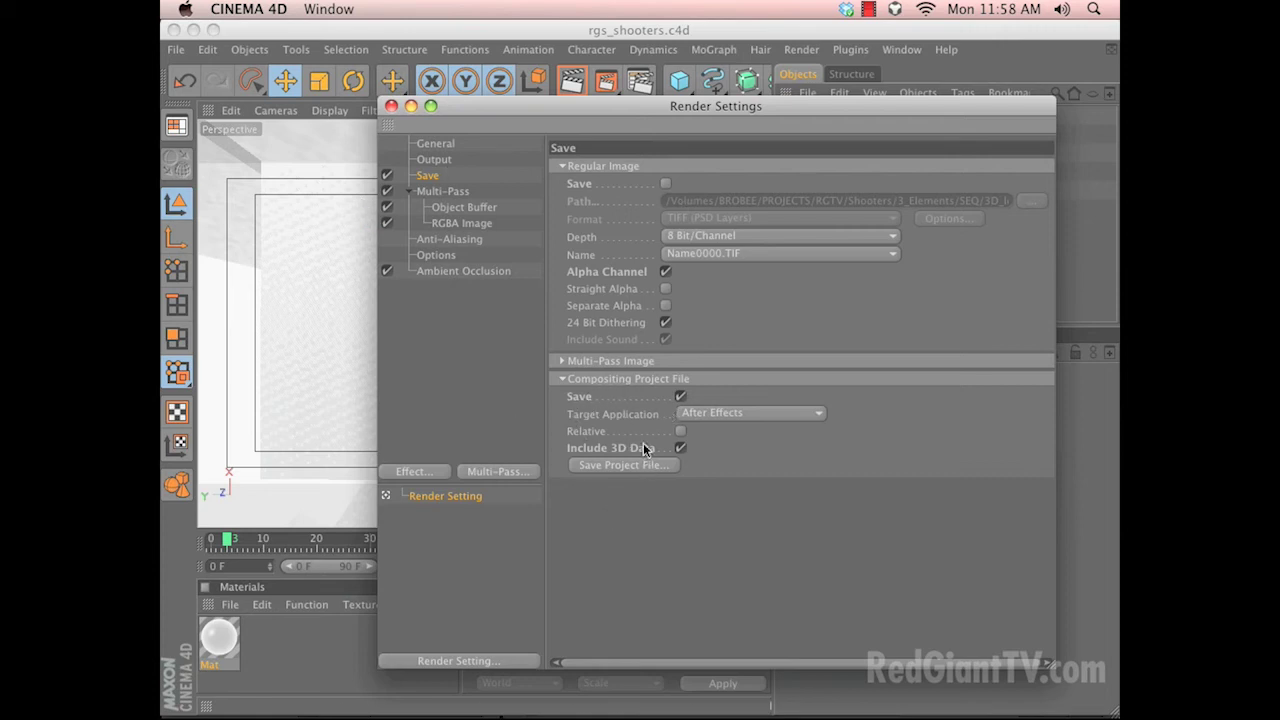
Save the After Effects compositing project file with 3D data as rgs_shooters.aec in the AEP folder, replacing the existing file.
click(680, 420)
click(710, 378)
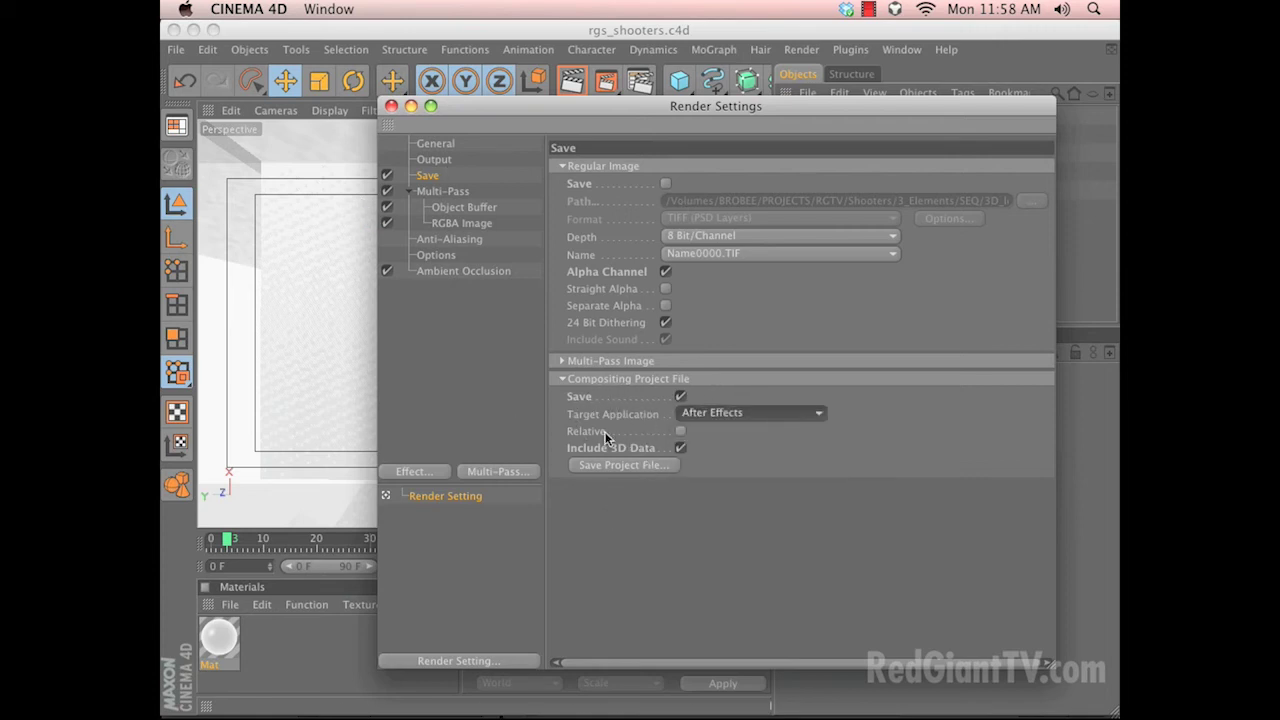
click(623, 465)
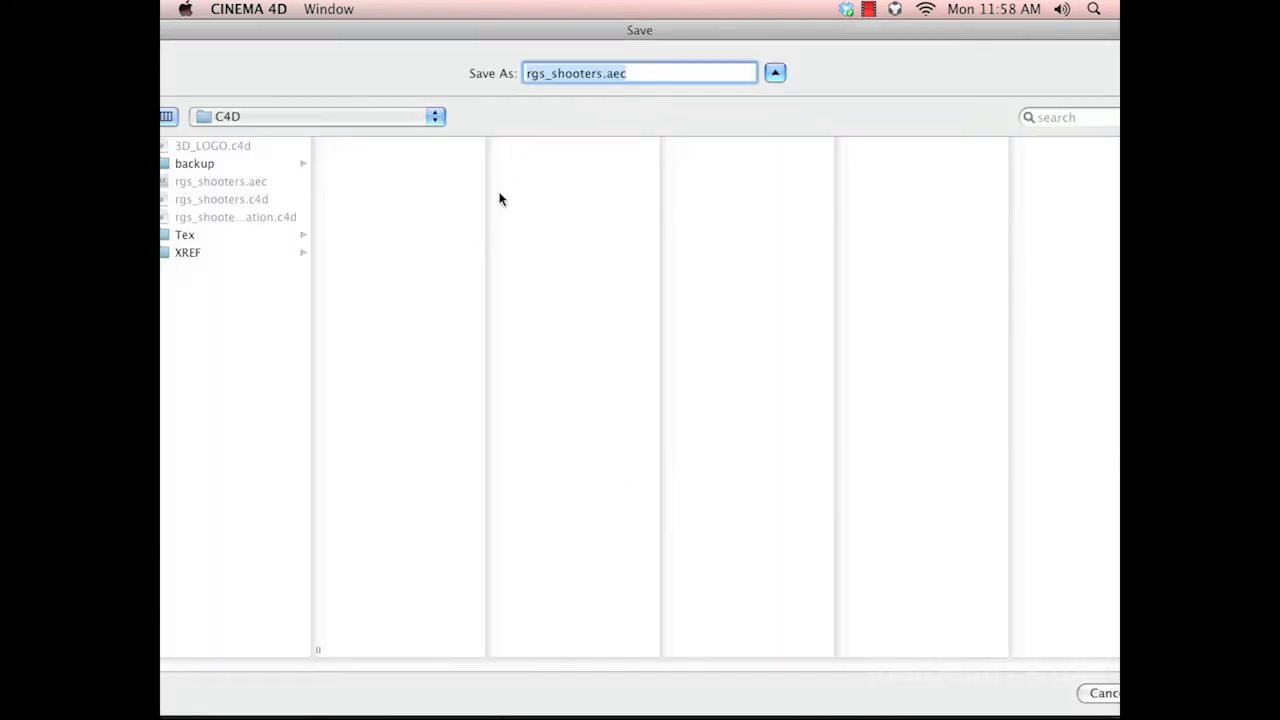
drag(602, 37, 745, 96)
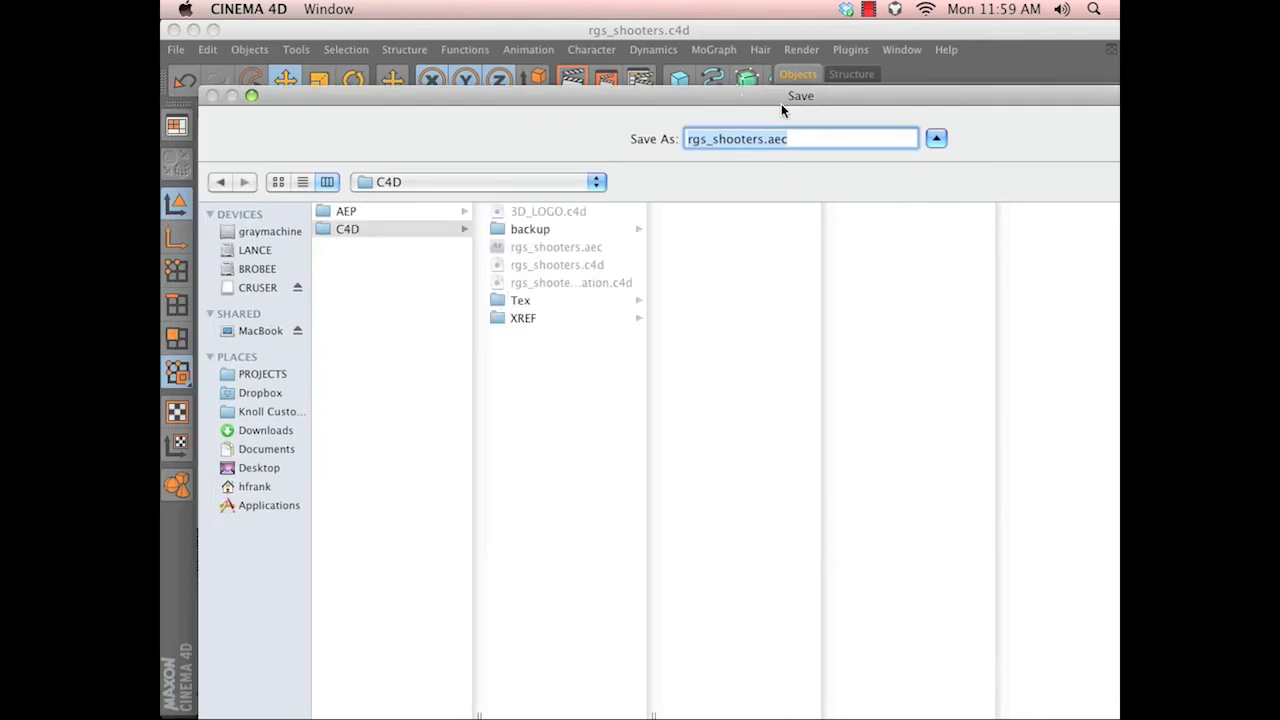
click(350, 212)
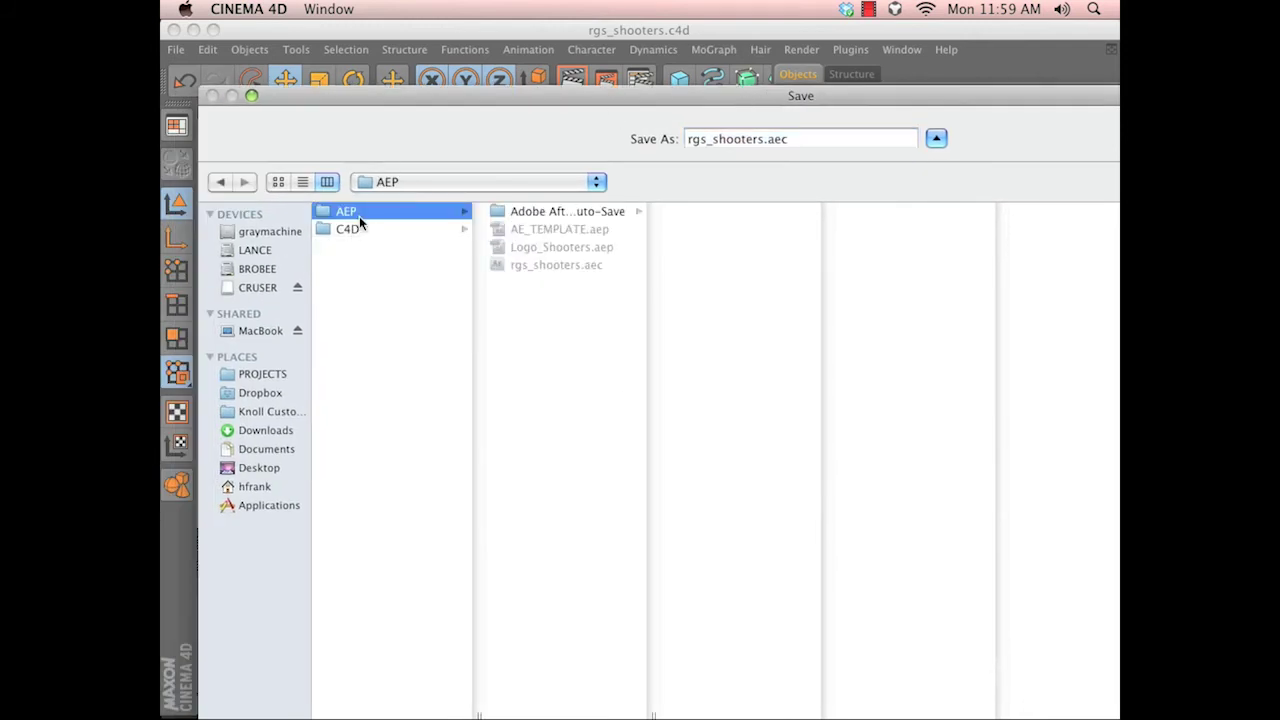
key(Return)
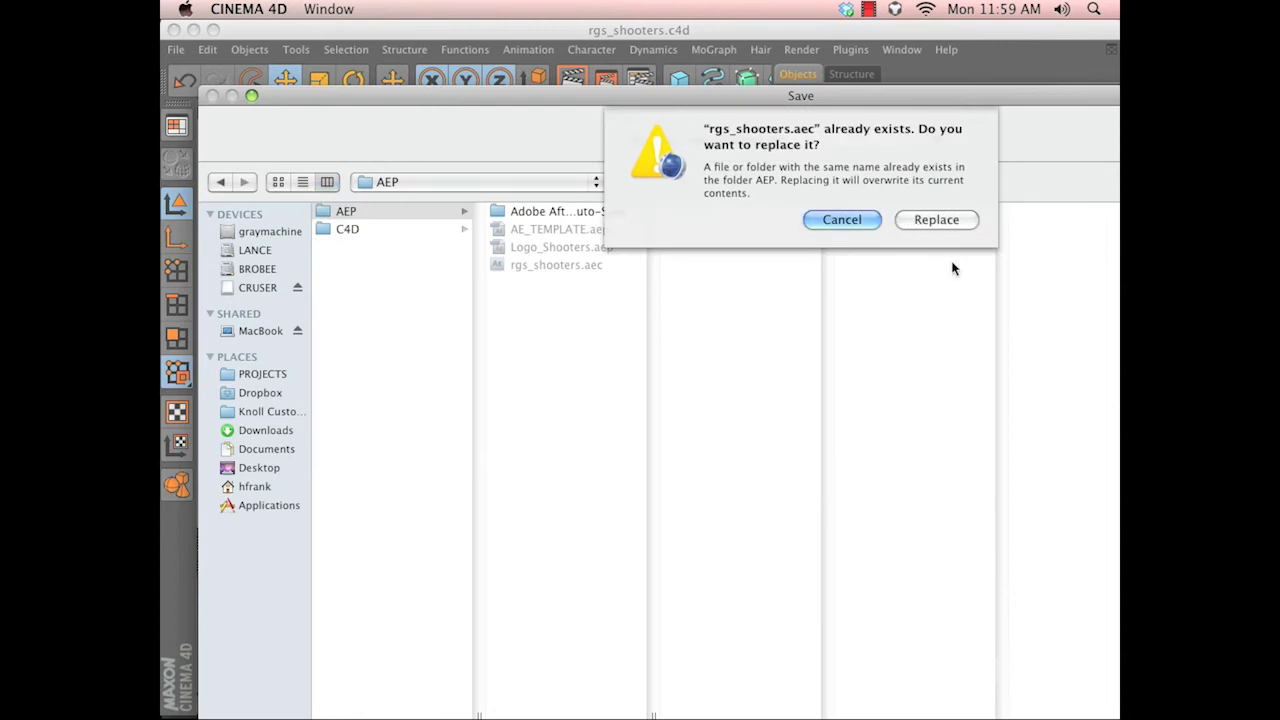
click(936, 219)
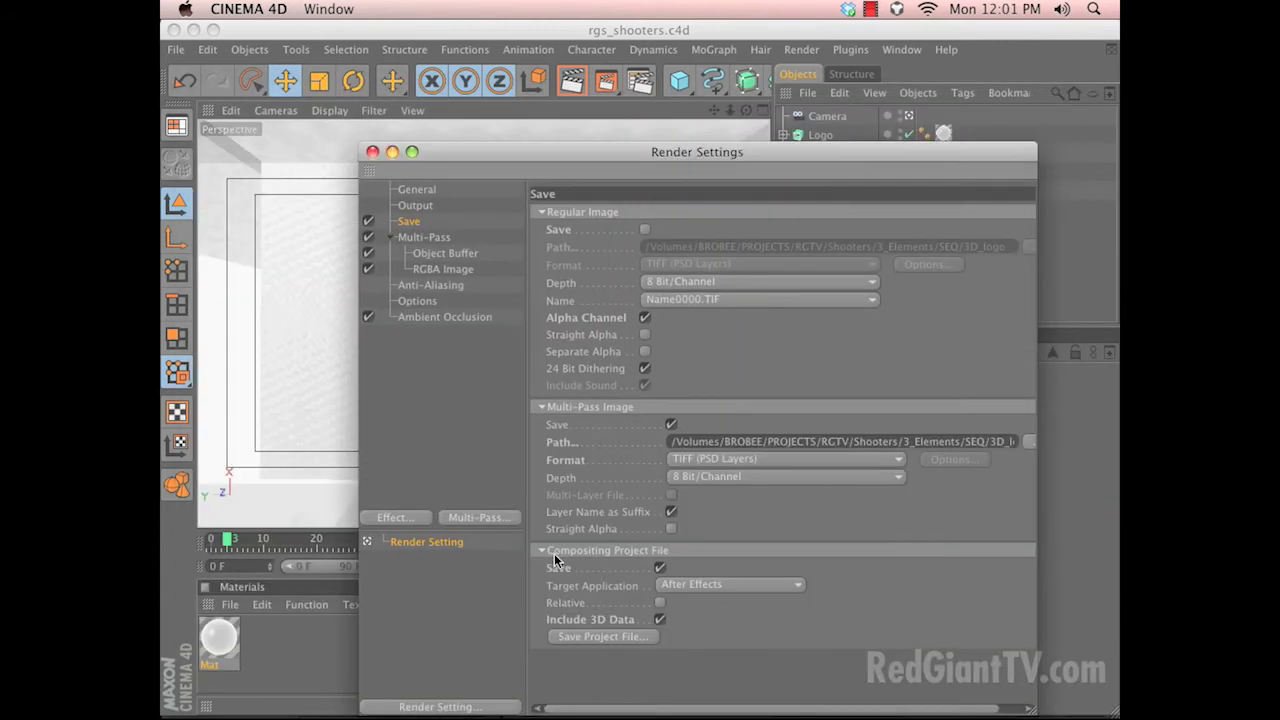
Switch to After Effects and import rgs_shooters.aec from the AEP folder as a project.
key(super+Tab)
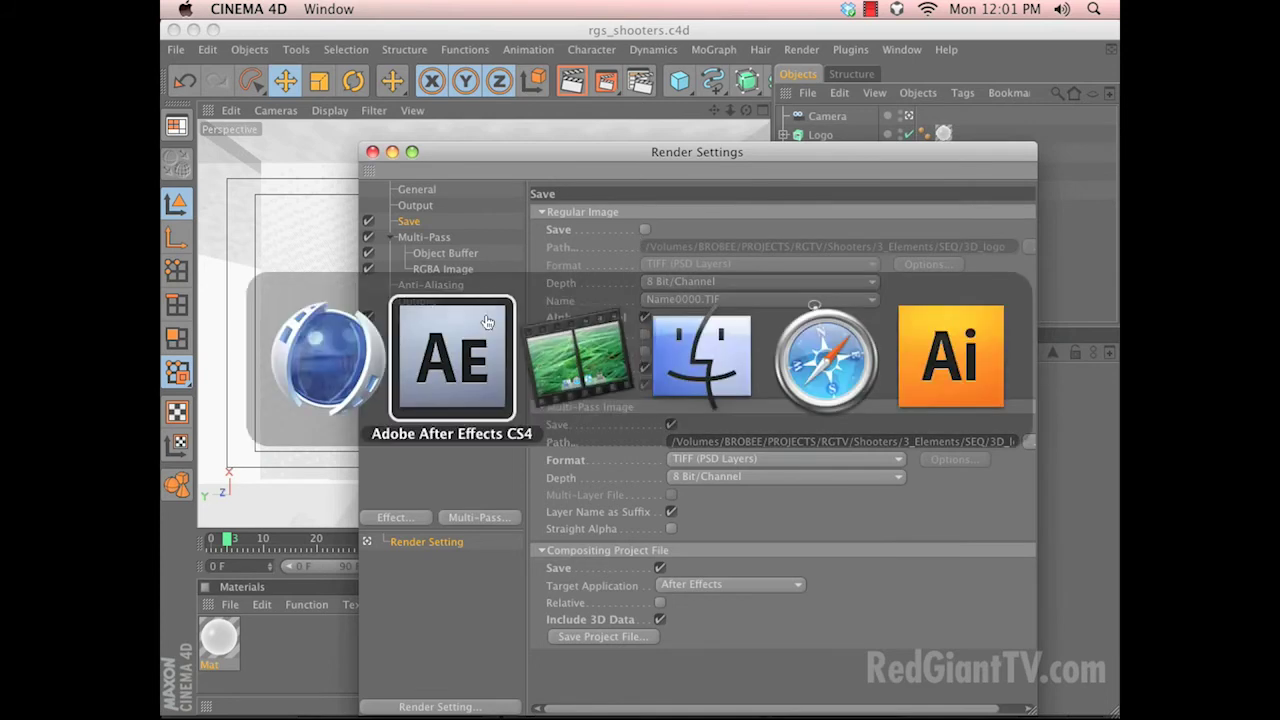
key(super+i)
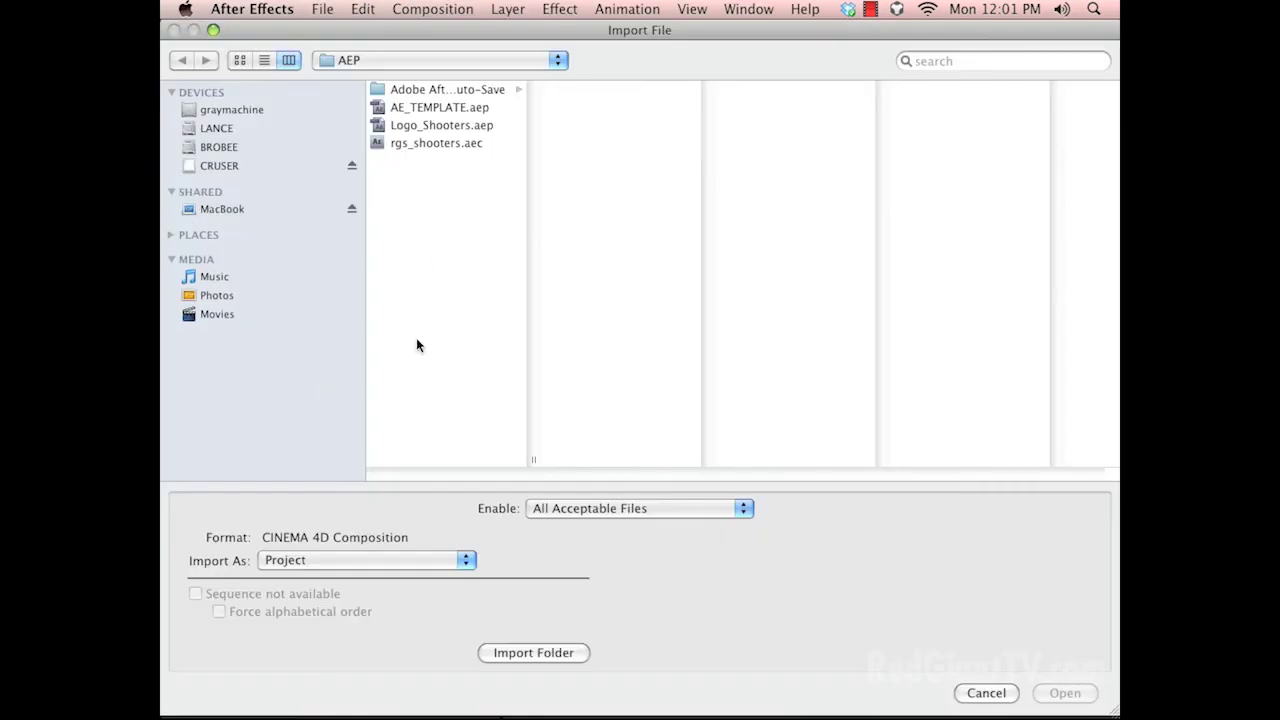
key(Down)
key(Down)
key(Down)
key(Down)
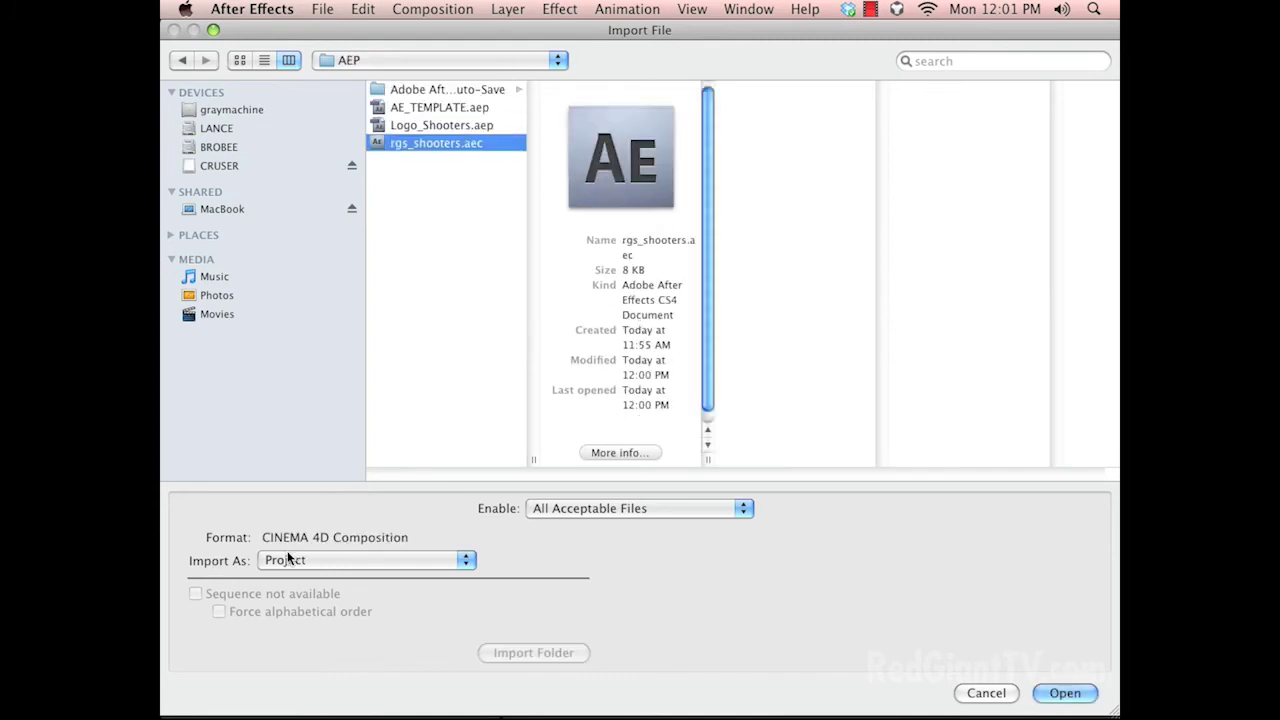
key(Return)
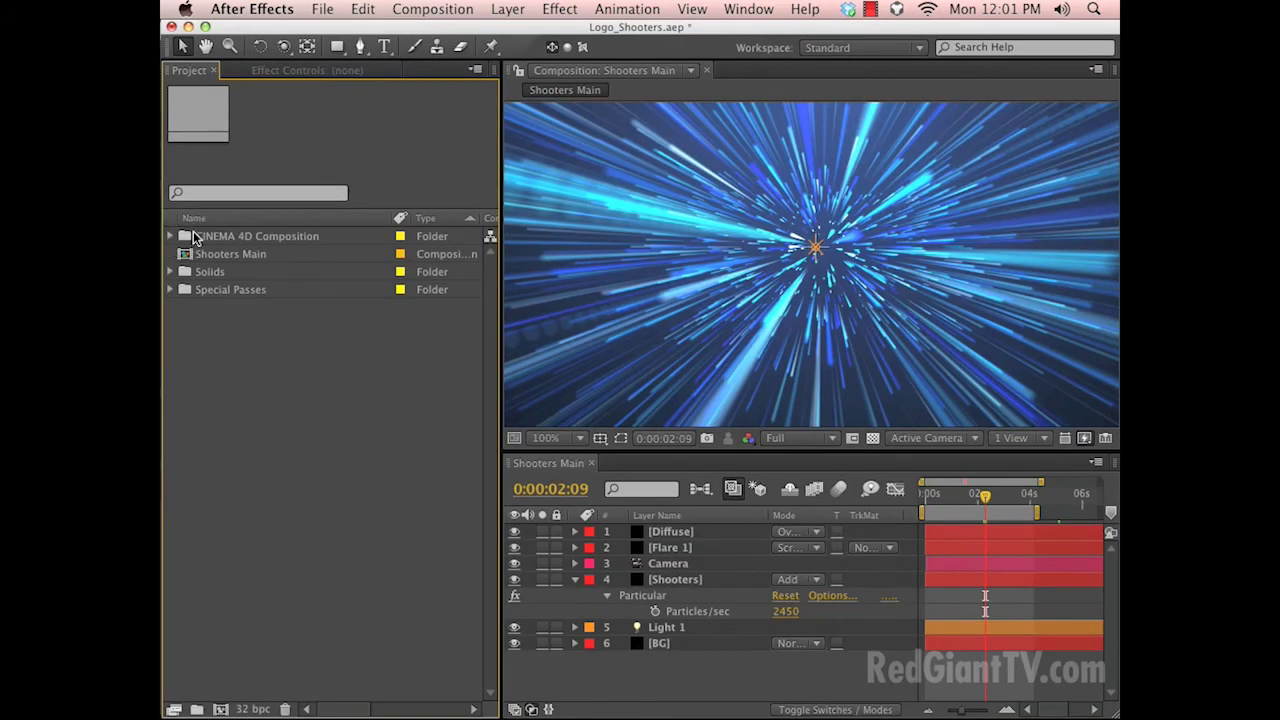
Open the imported CINEMA 4D Composition, move to 0:00:01:10 and select the Path 59 layer.
click(170, 236)
click(253, 256)
double_click(253, 256)
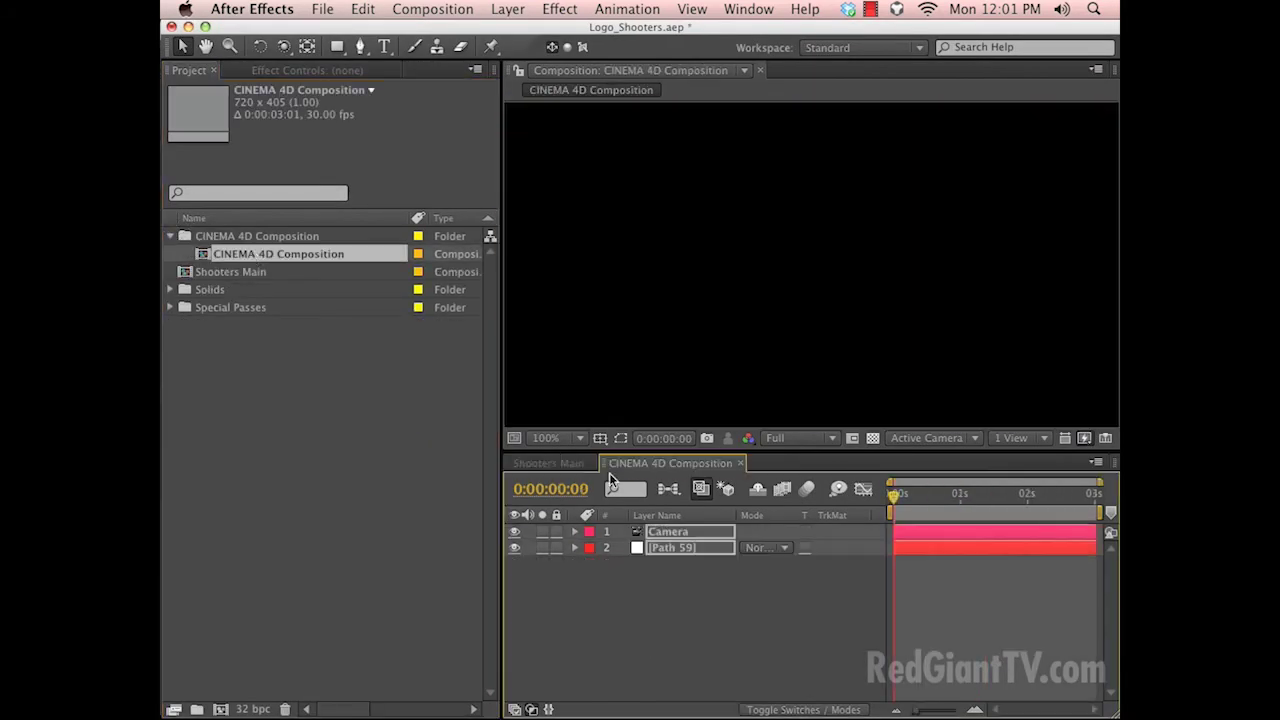
click(958, 531)
click(907, 505)
drag(907, 505, 982, 528)
click(676, 550)
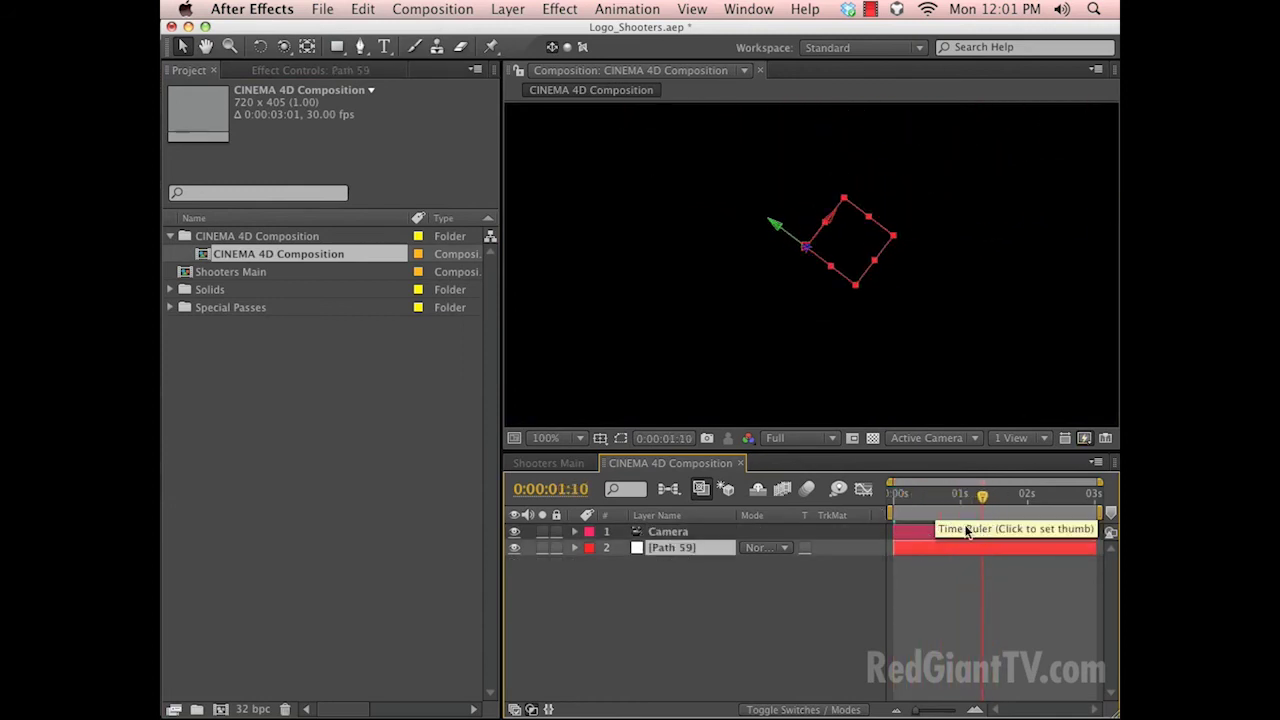
Add the 3D_logo_object_1 sequence from Special Passes below the Path 59 layer and scrub to 0:00:00:18 to compare them.
click(284, 483)
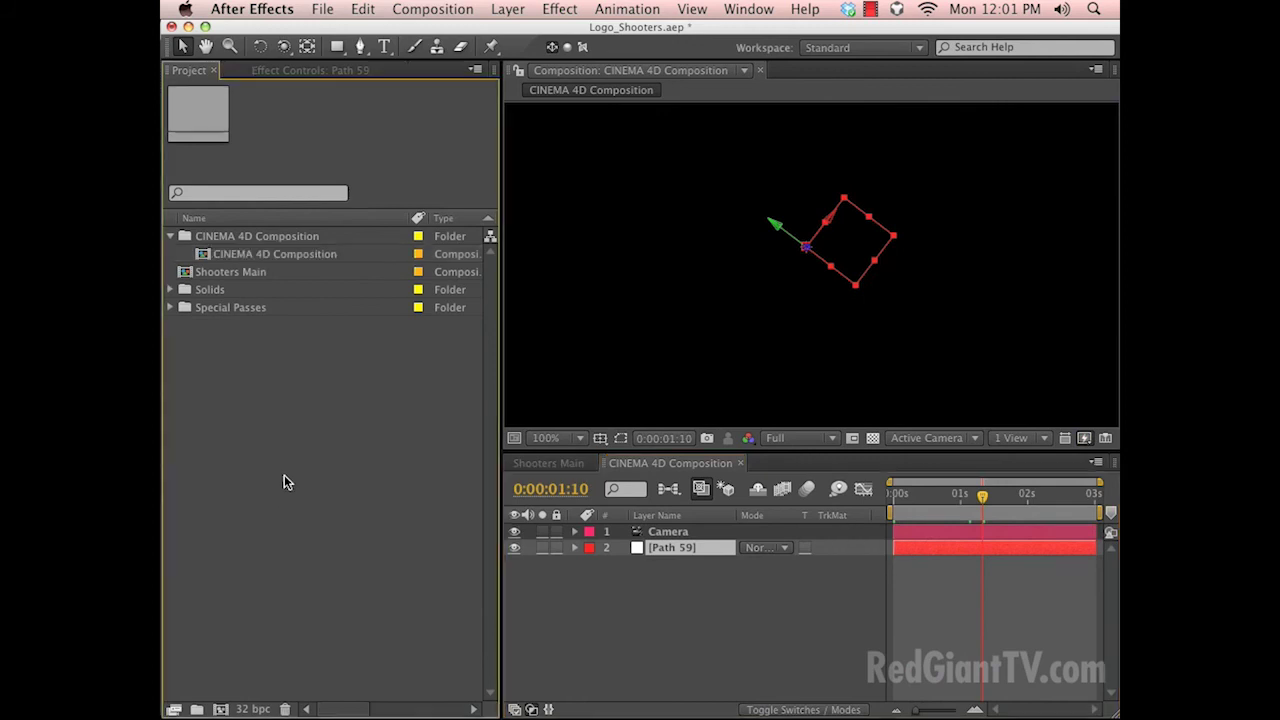
click(171, 307)
drag(260, 326, 778, 569)
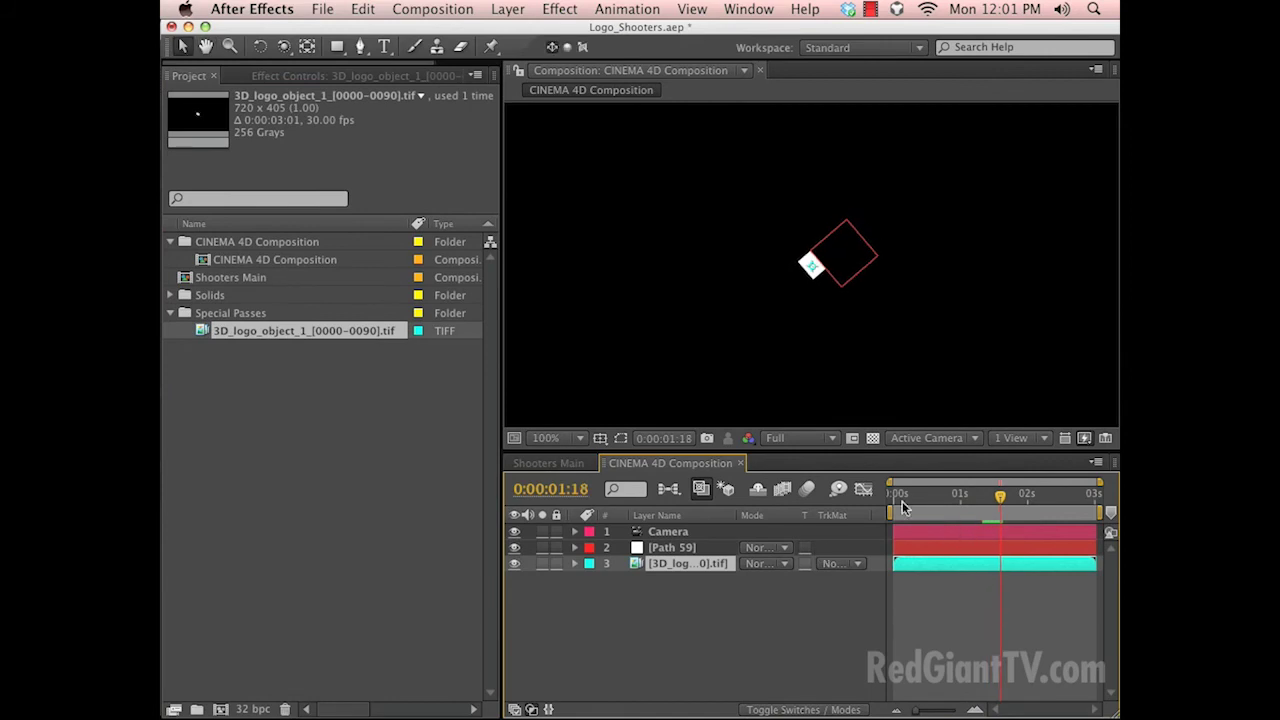
drag(902, 497, 933, 497)
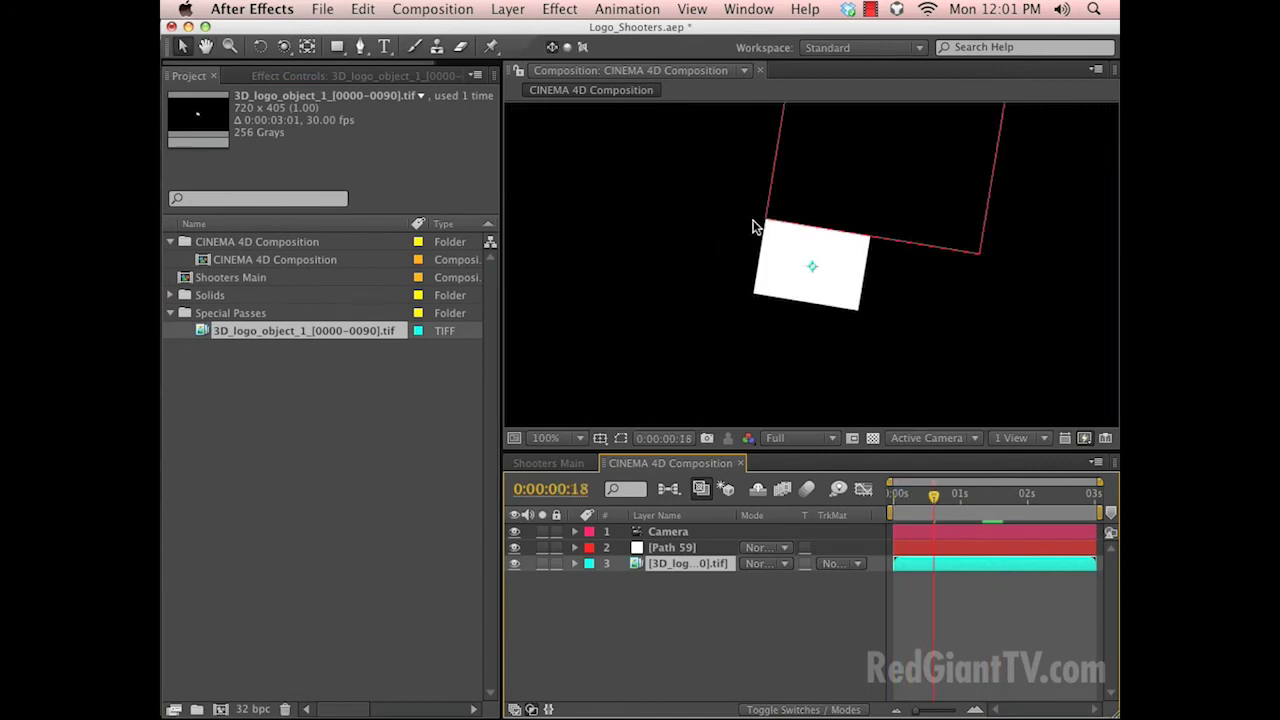
Remove the X, Y and Z Rotation keyframes from the Path 59 layer and set its Z Rotation to 90°.
click(672, 547)
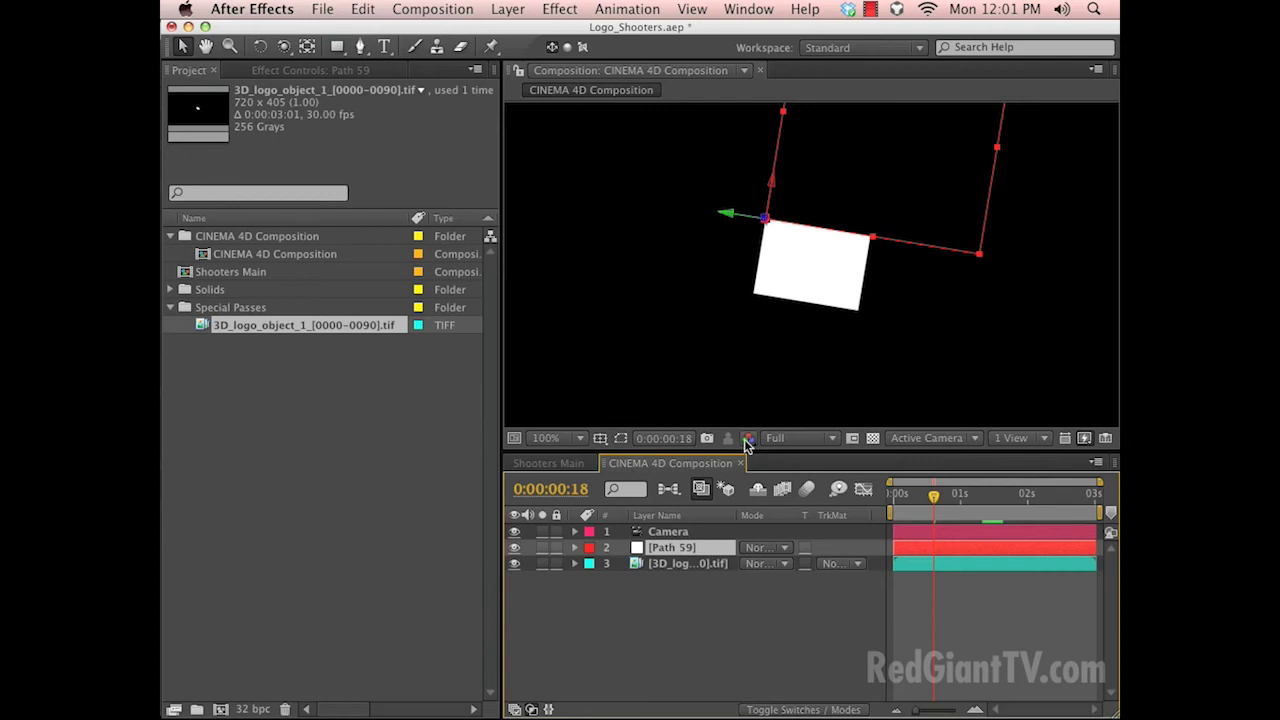
key(r)
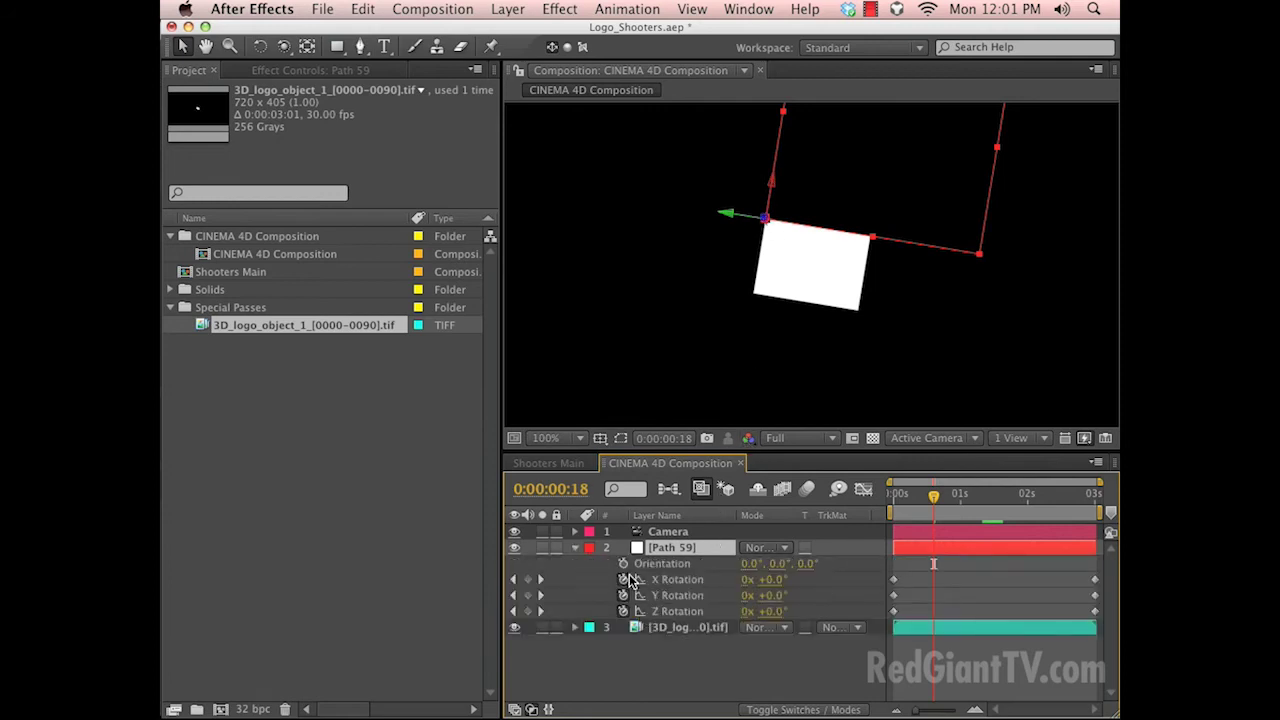
drag(623, 579, 623, 611)
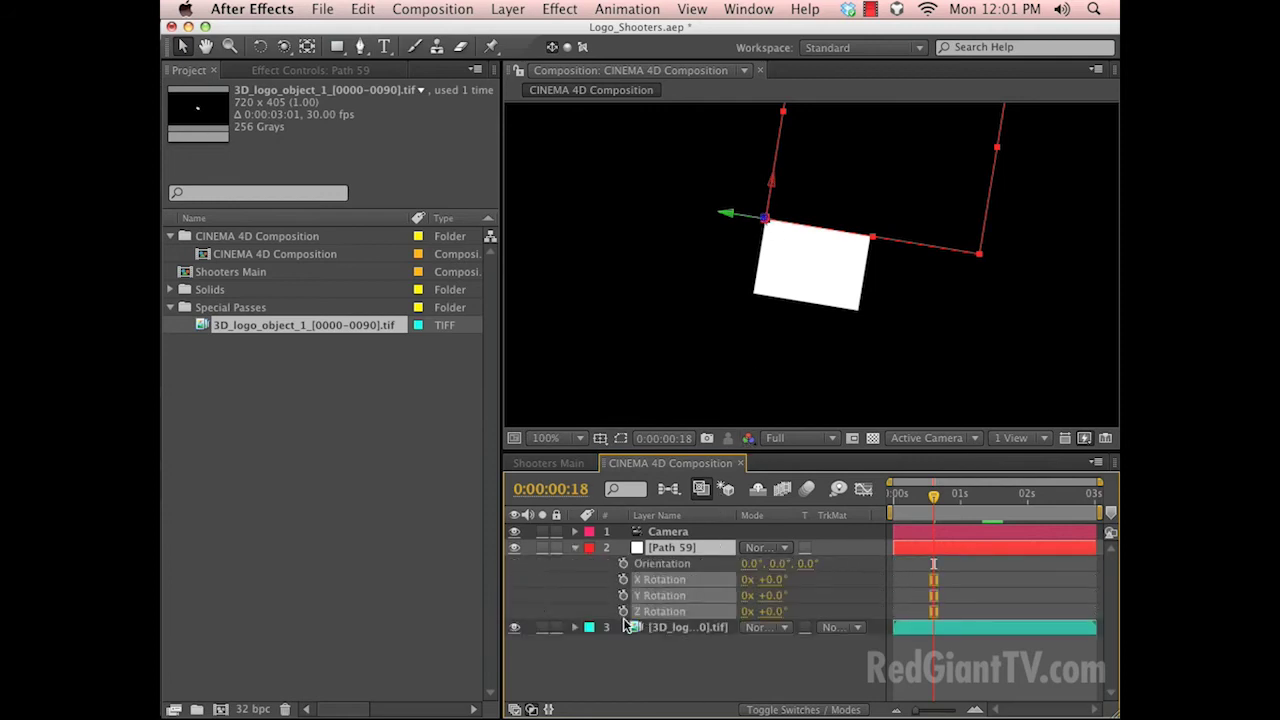
click(645, 648)
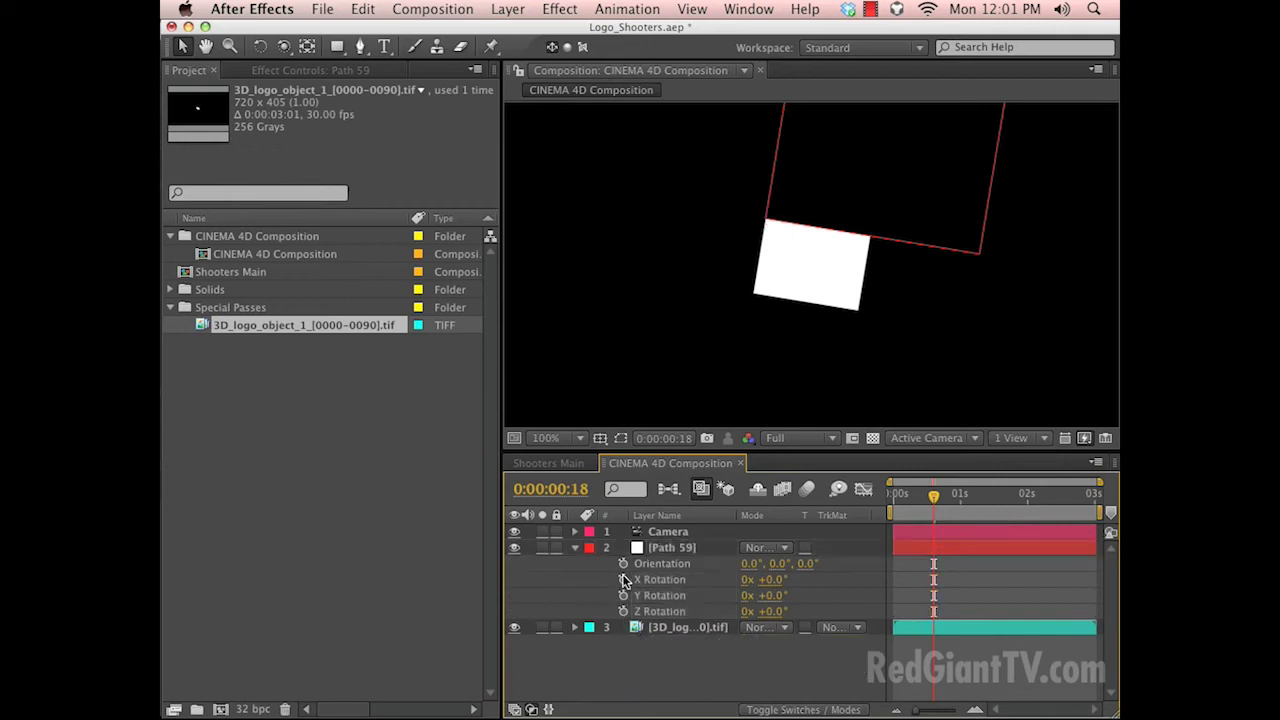
click(766, 612)
text(90)
key(Return)
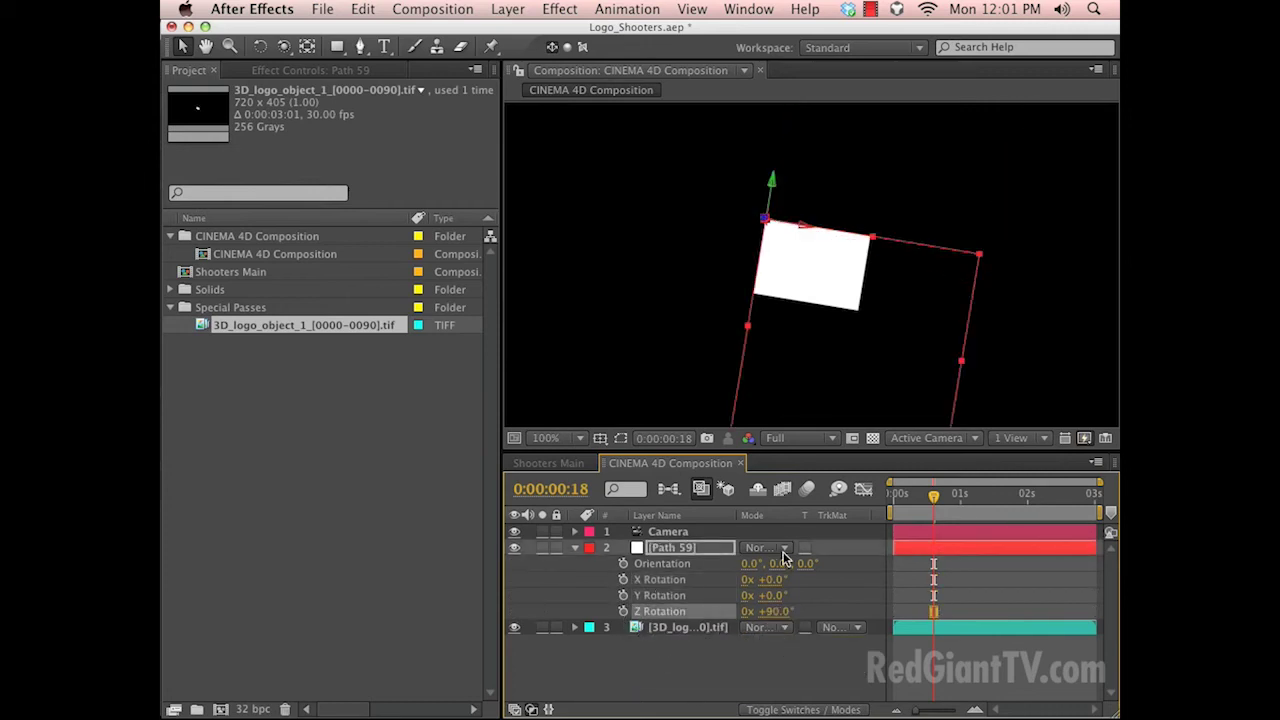
Collapse the Path 59 layer's rotation properties and scrub to 0:00:00:19 to check its alignment with the matte.
click(662, 670)
click(658, 547)
key(r)
click(678, 648)
drag(894, 500, 935, 528)
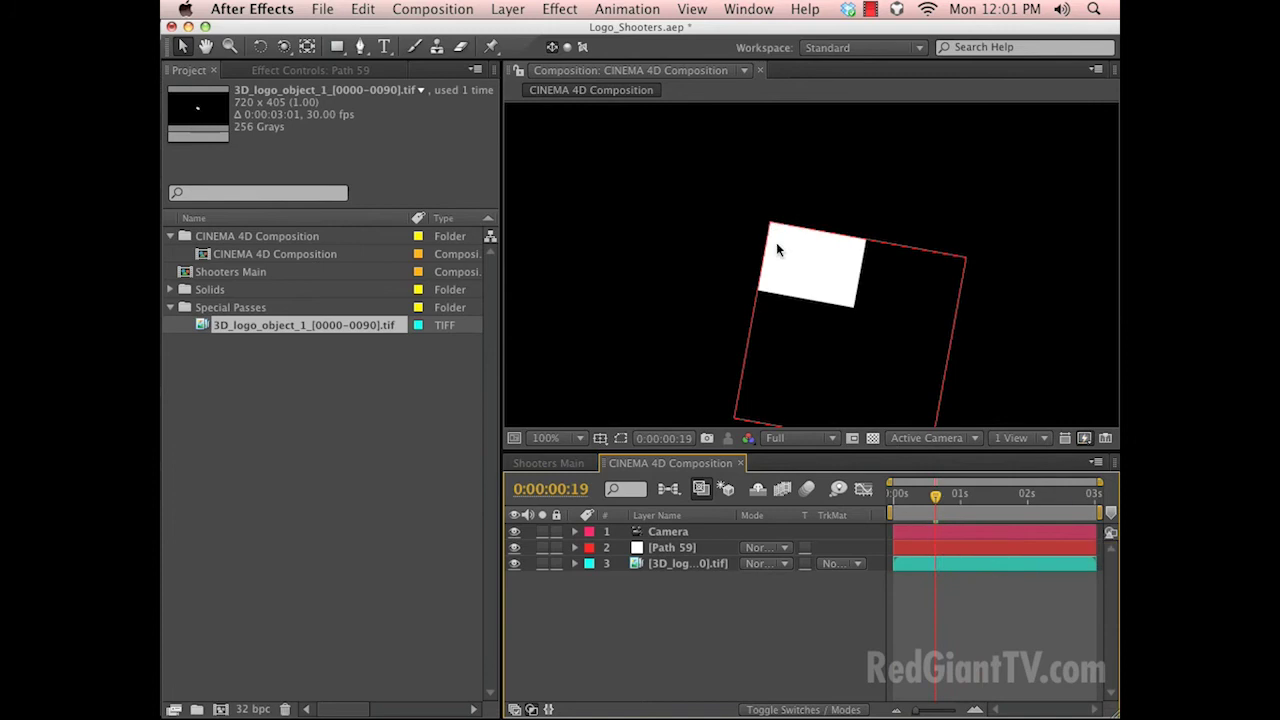
Start importing a file into the Special Passes folder and browse to the SEQ folder inside 3_Elements.
click(315, 437)
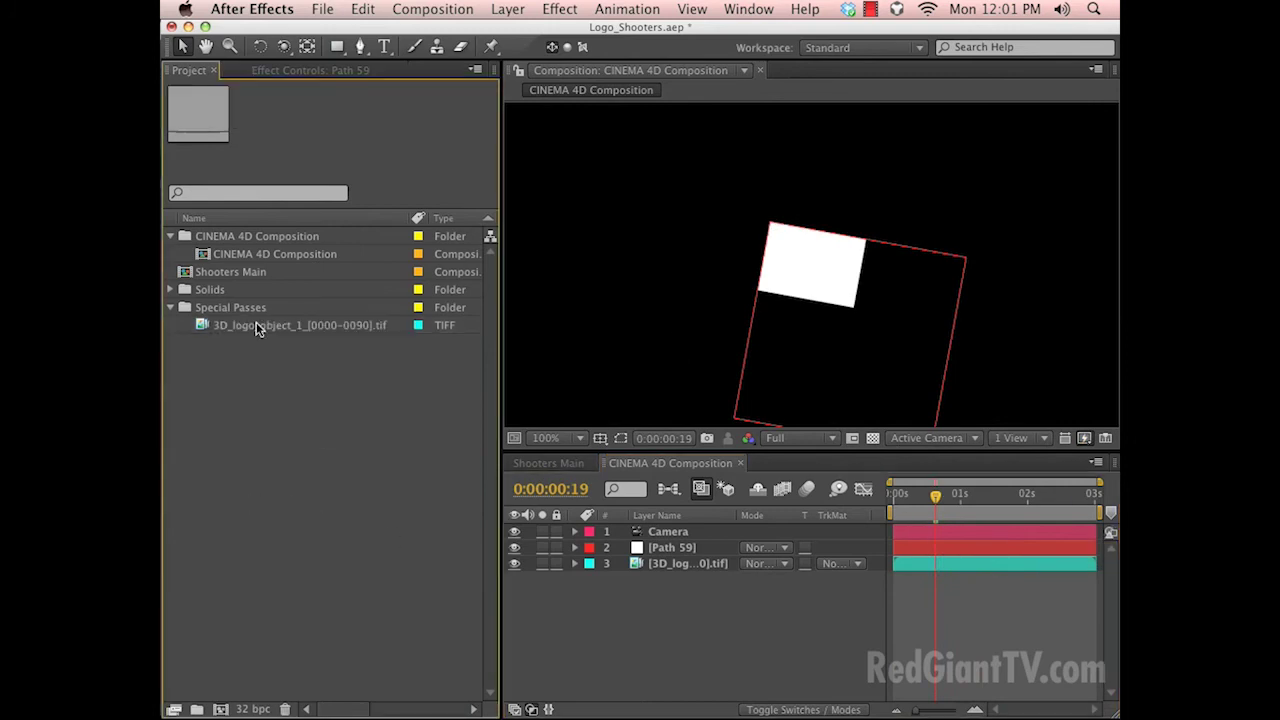
double_click(314, 417)
key(Left)
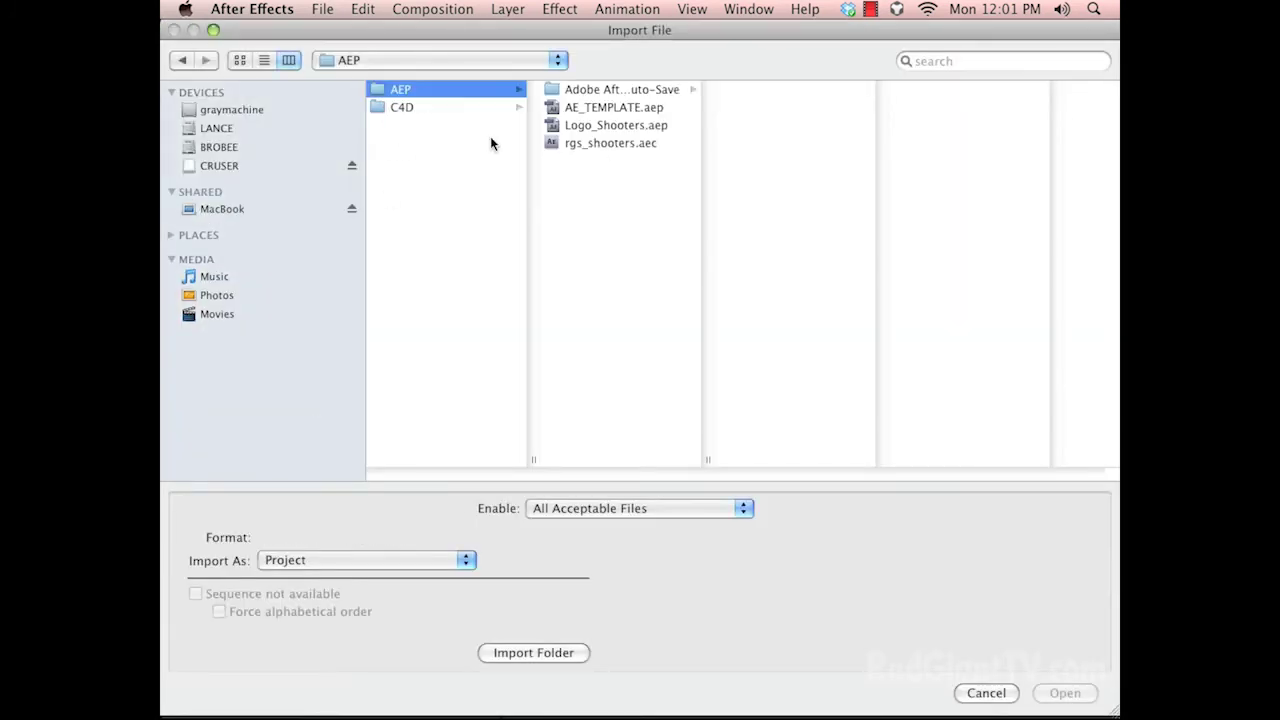
key(Left)
key(Down)
key(Right)
key(Down)
key(Down)
key(Down)
key(Down)
key(Down)
key(Down)
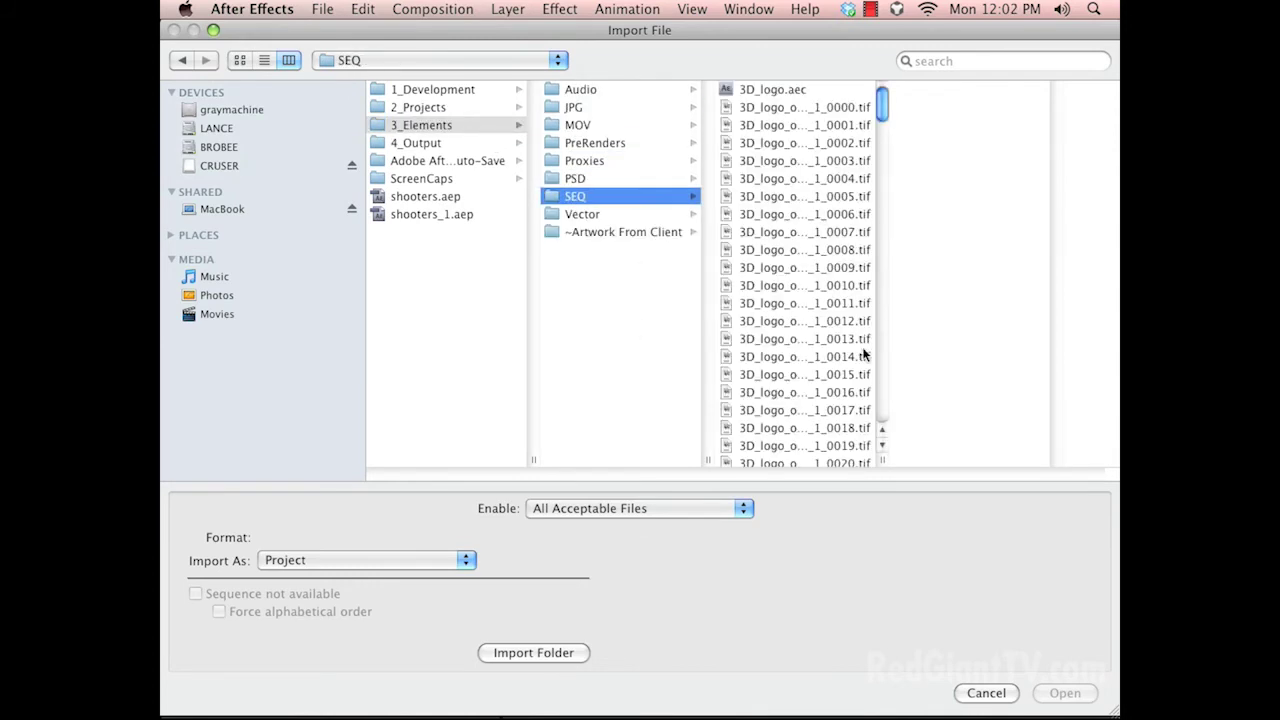
Import the 3D_logo_rgba files as a TIFF sequence with the alpha interpreted as premultiplied, matted with black.
drag(885, 460, 1010, 462)
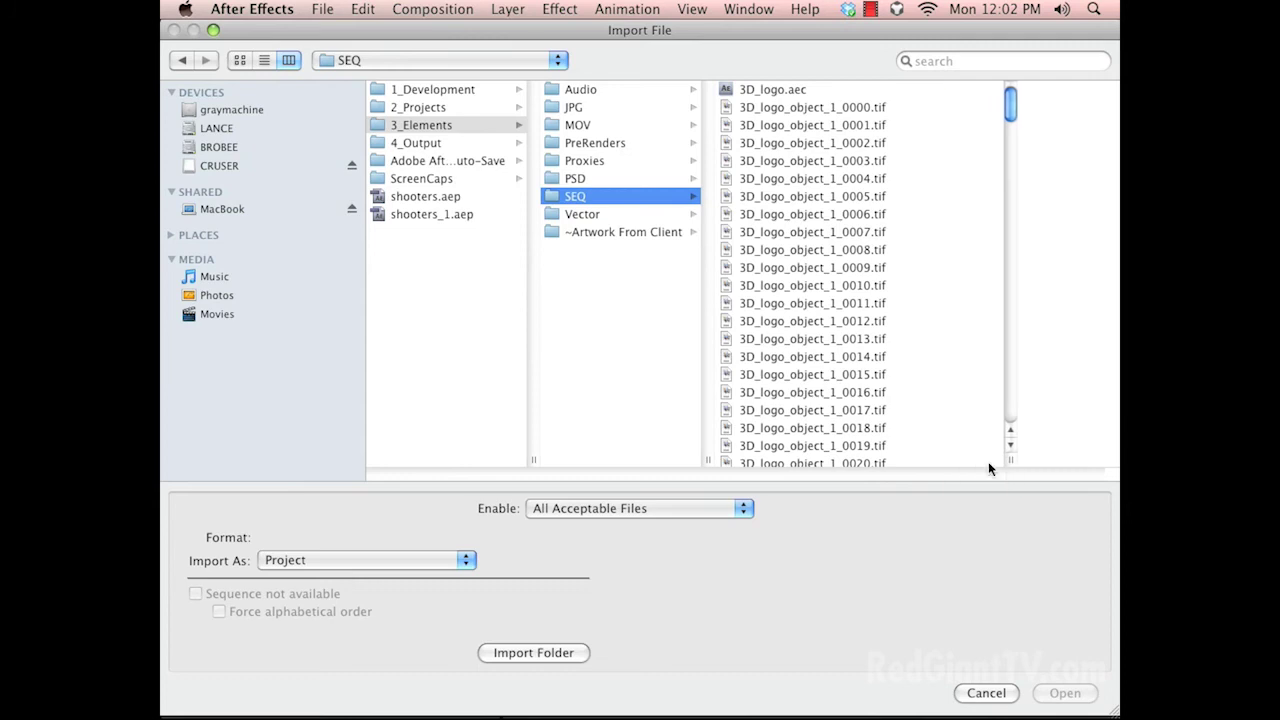
scroll(810, 210, down, 10)
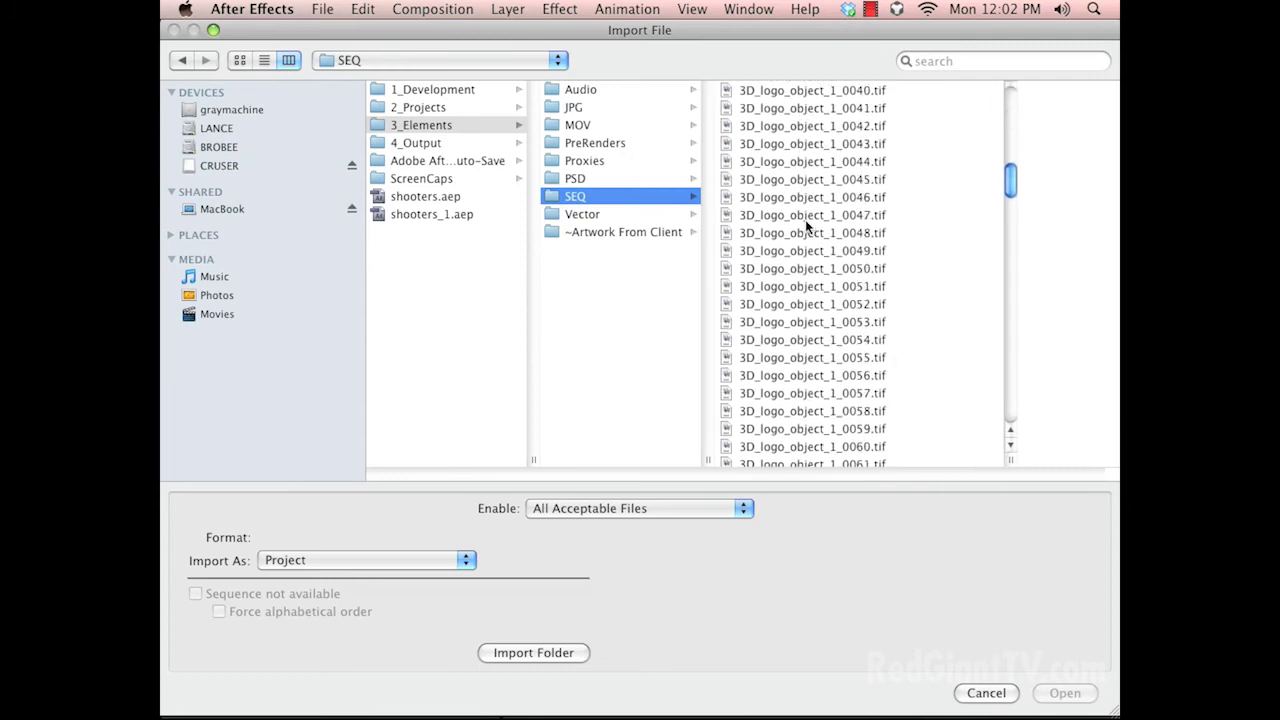
scroll(819, 283, down, 20)
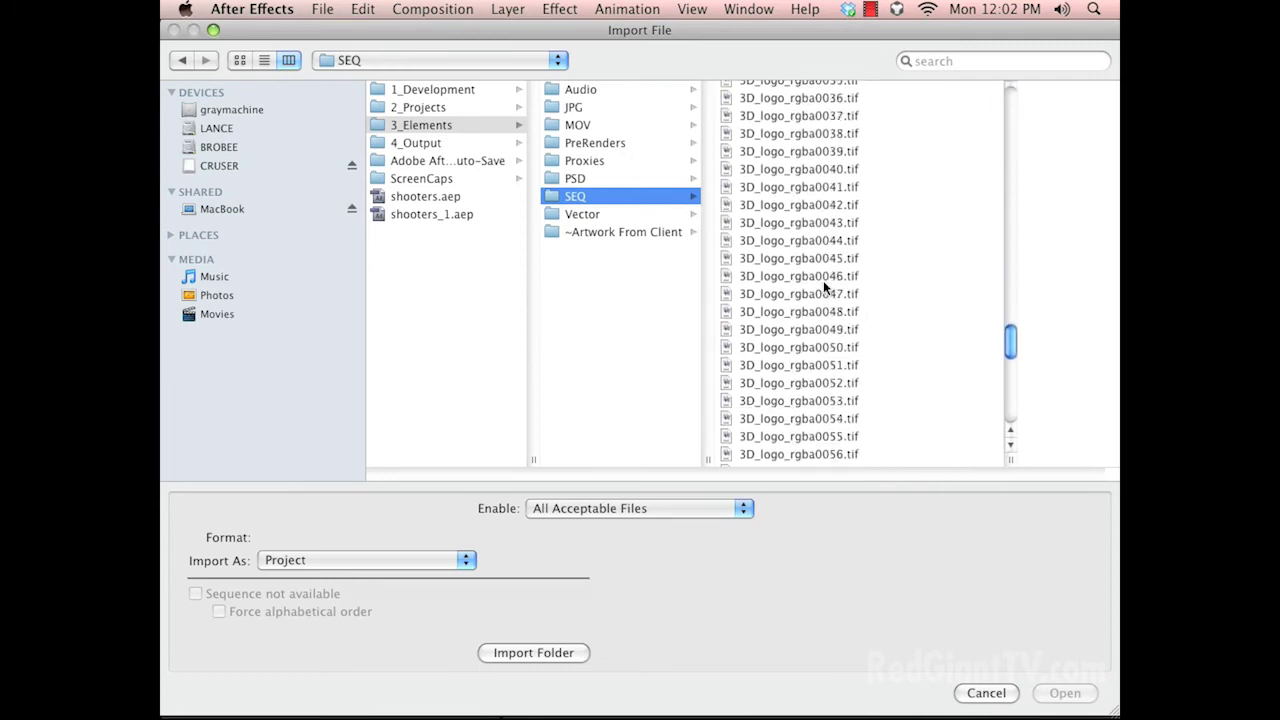
click(775, 278)
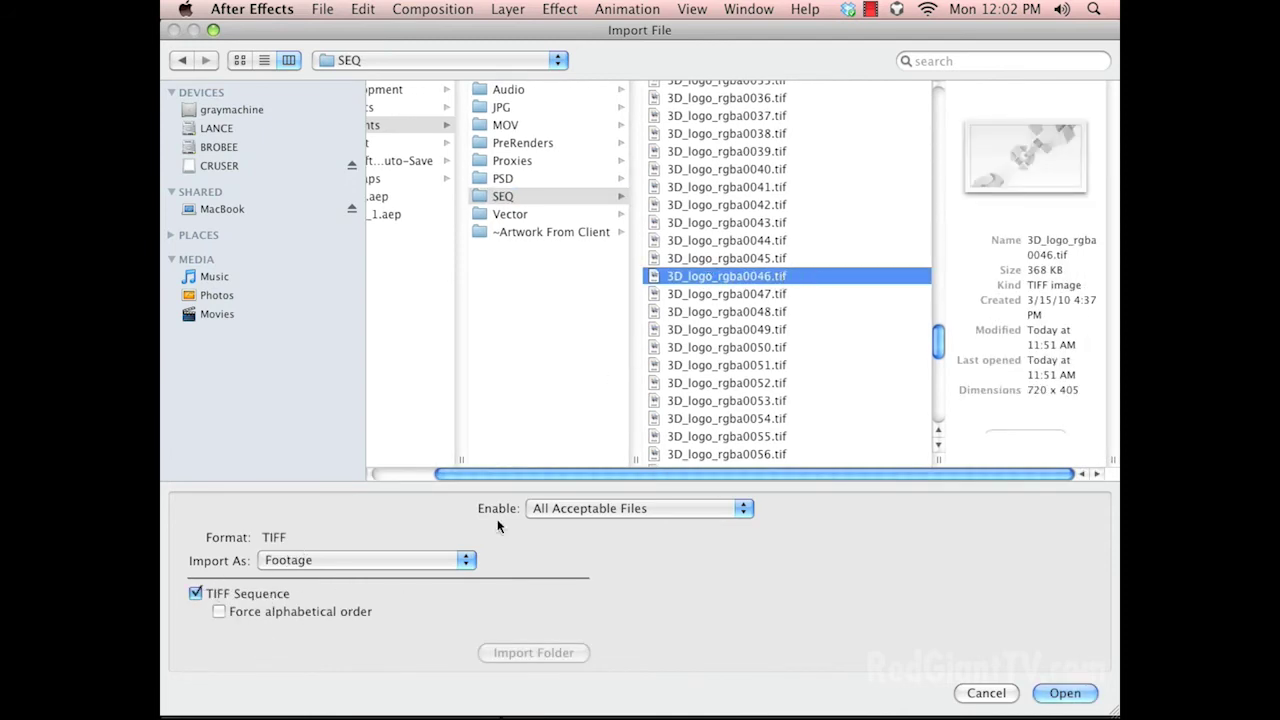
key(Return)
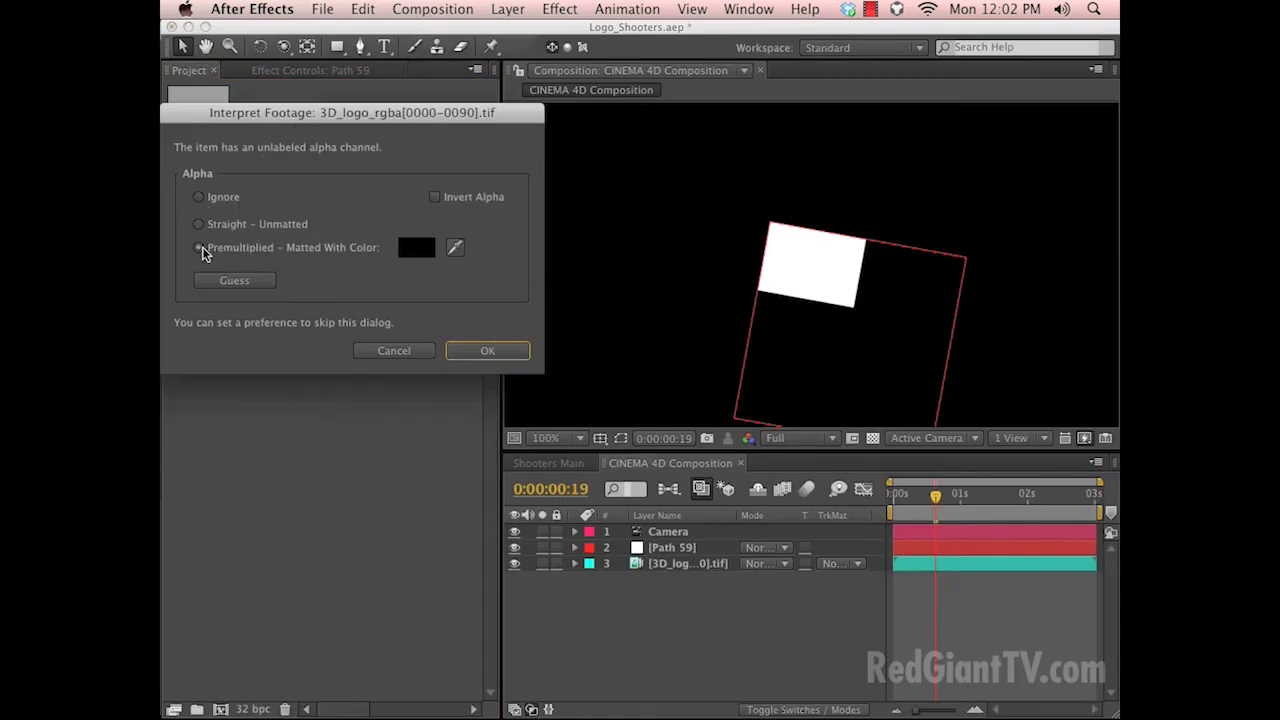
key(Return)
Add the 3D_logo_rgba sequence as the lowest layer, move to 0:00:00:13 and hide the object buffer matte layer.
drag(240, 241, 1112, 622)
click(227, 413)
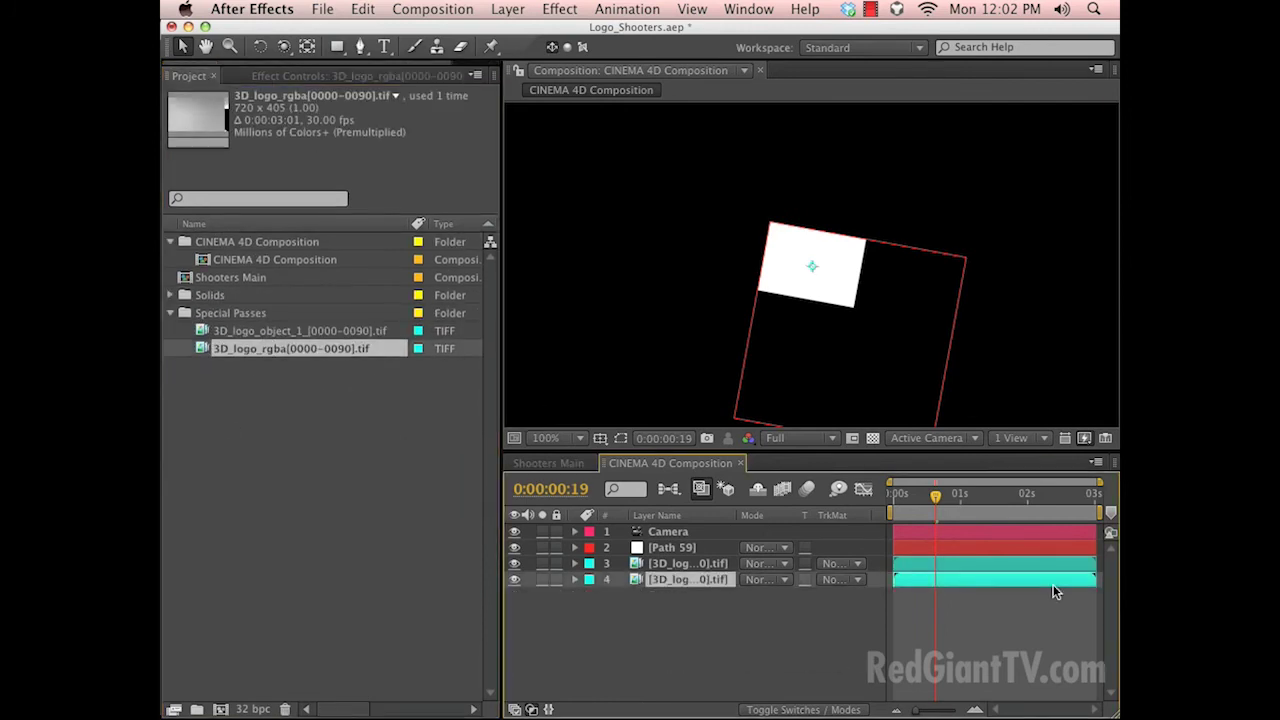
mouse_move(937, 500)
mouse_down()
mouse_move(894, 502)
mouse_move(922, 500)
mouse_up()
click(515, 565)
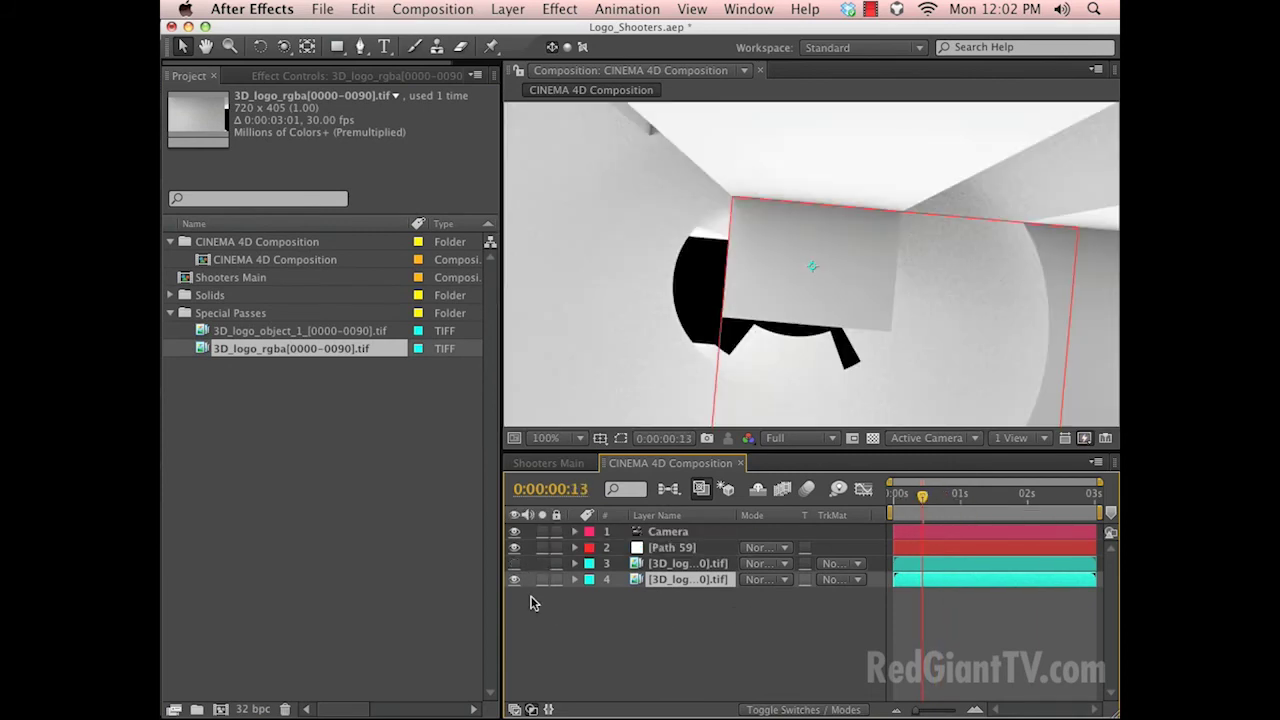
Play the composition to check how the Path 59 layer follows the render, then scrub to 0:00:00:29.
key(space)
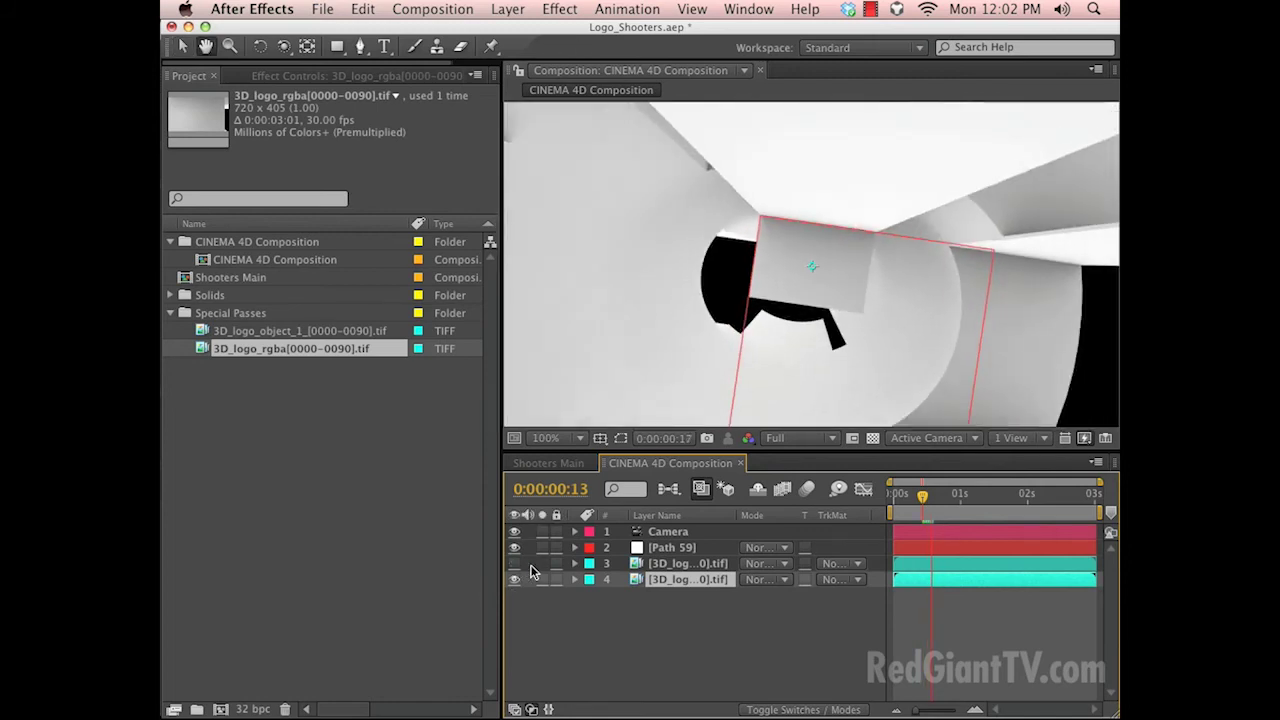
key(space)
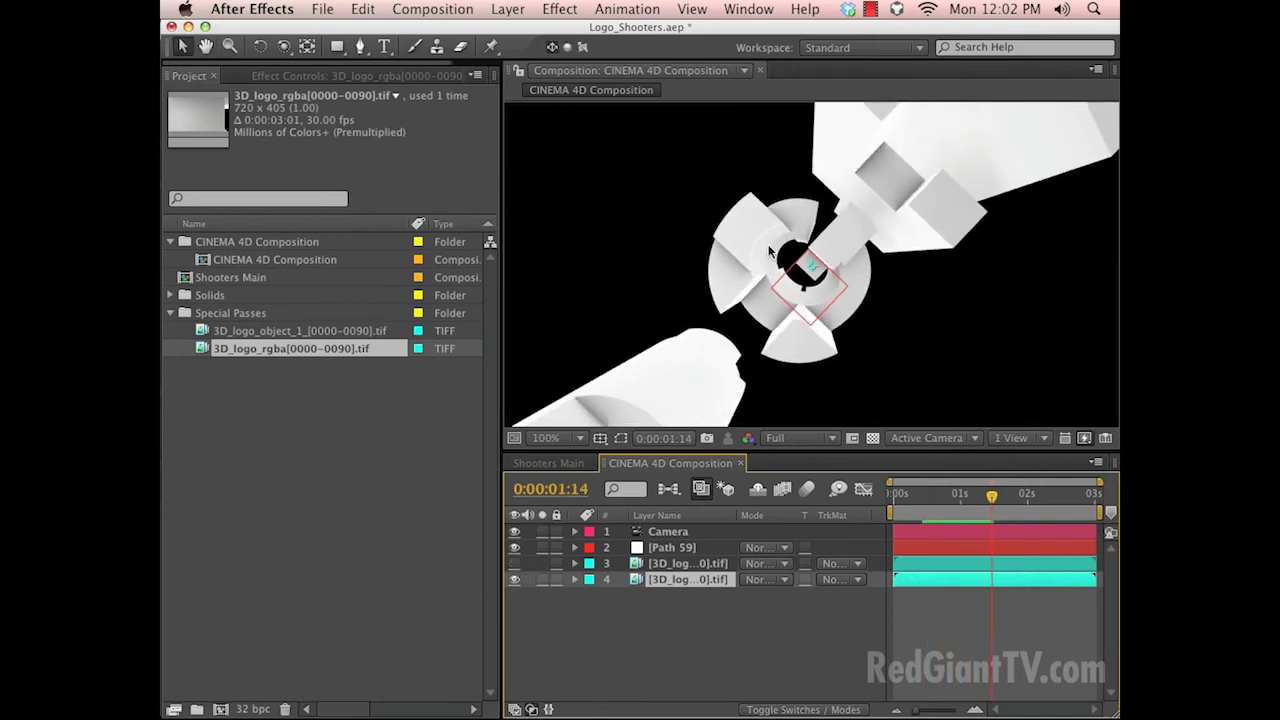
drag(913, 496, 959, 521)
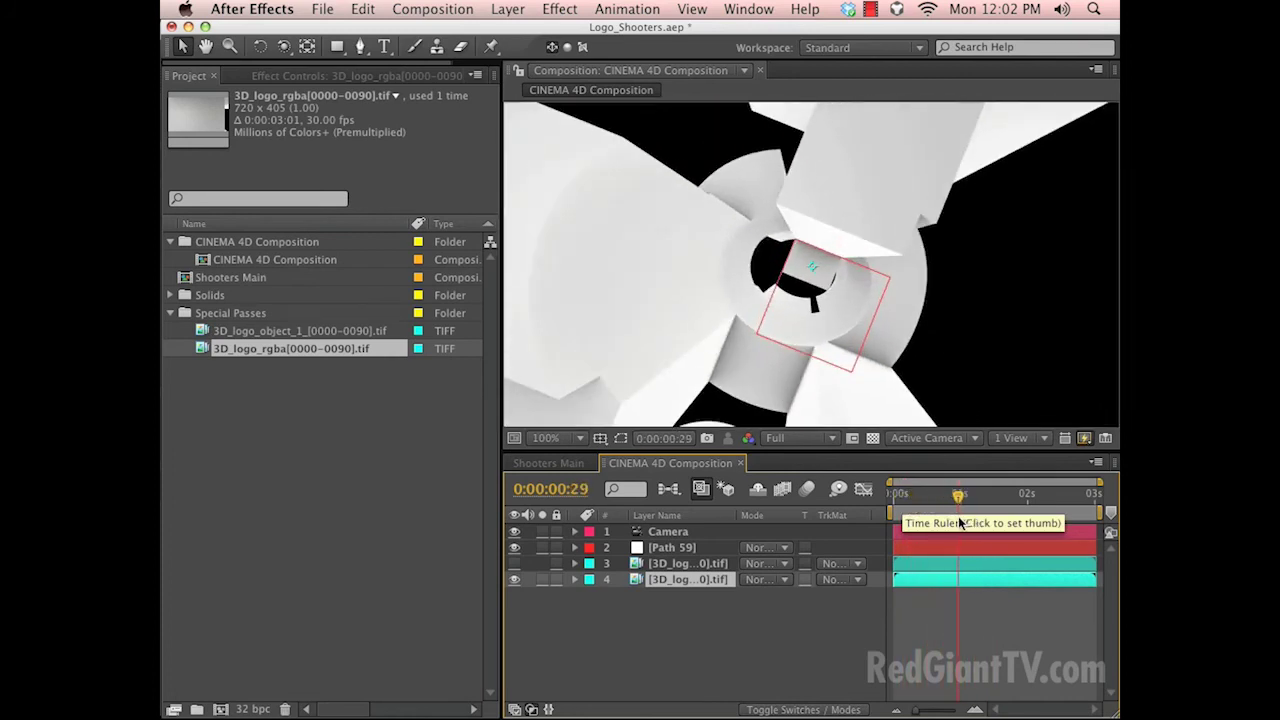
Toggle the matte's visibility to compare it with the render, leave it hidden and play on to 0:00:02:27.
click(514, 564)
click(542, 566)
click(542, 566)
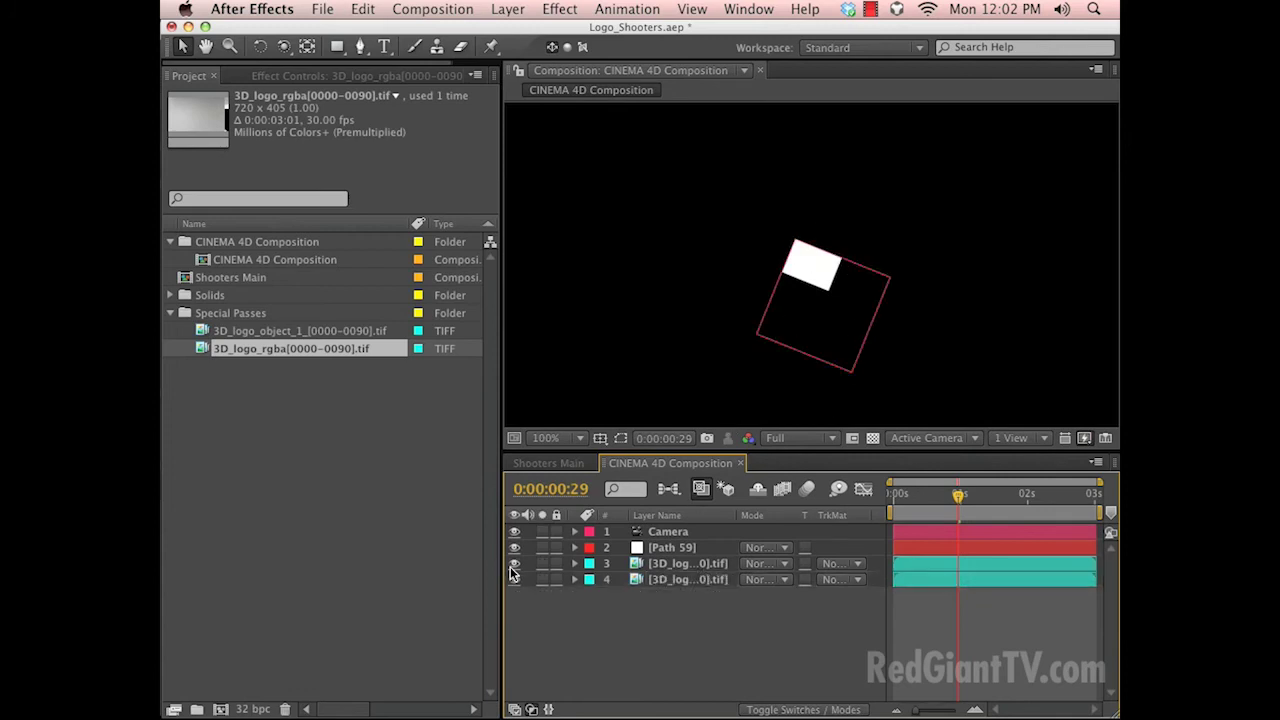
click(514, 563)
key(space)
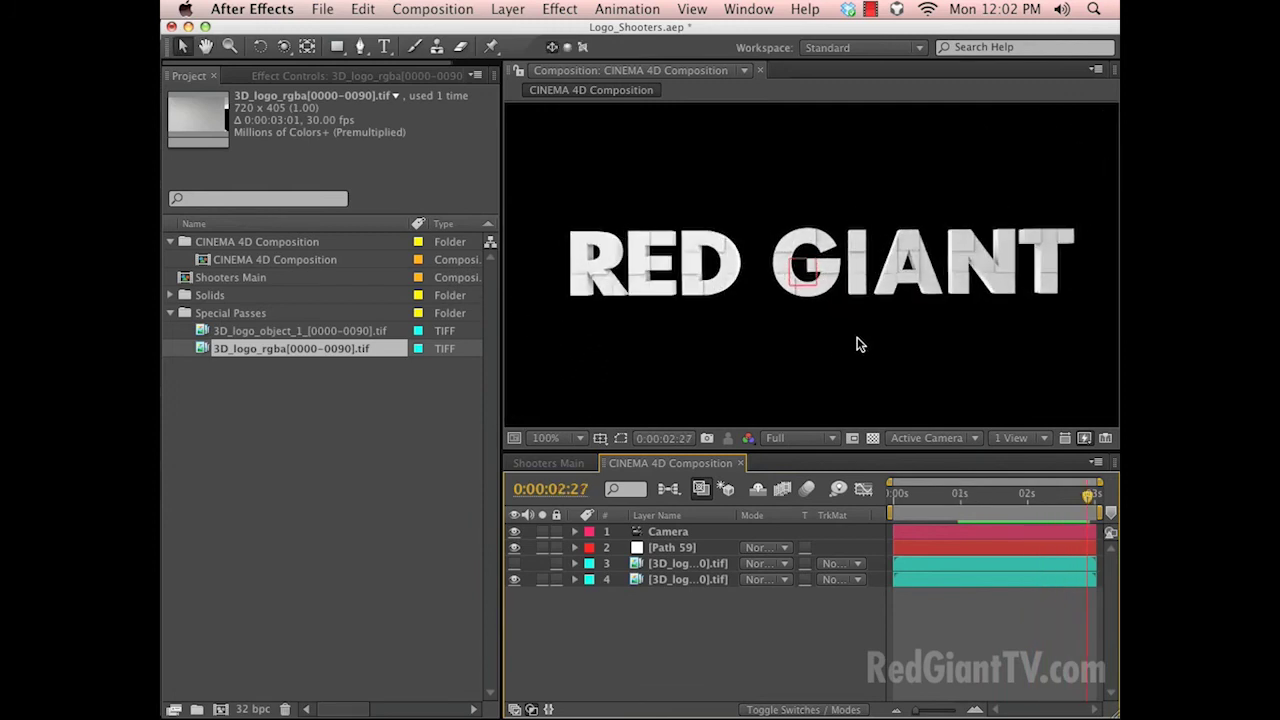
Copy the Camera, Path 59 and both 3D_logo layers from CINEMA 4D Composition to the top of Shooters Main.
click(540, 464)
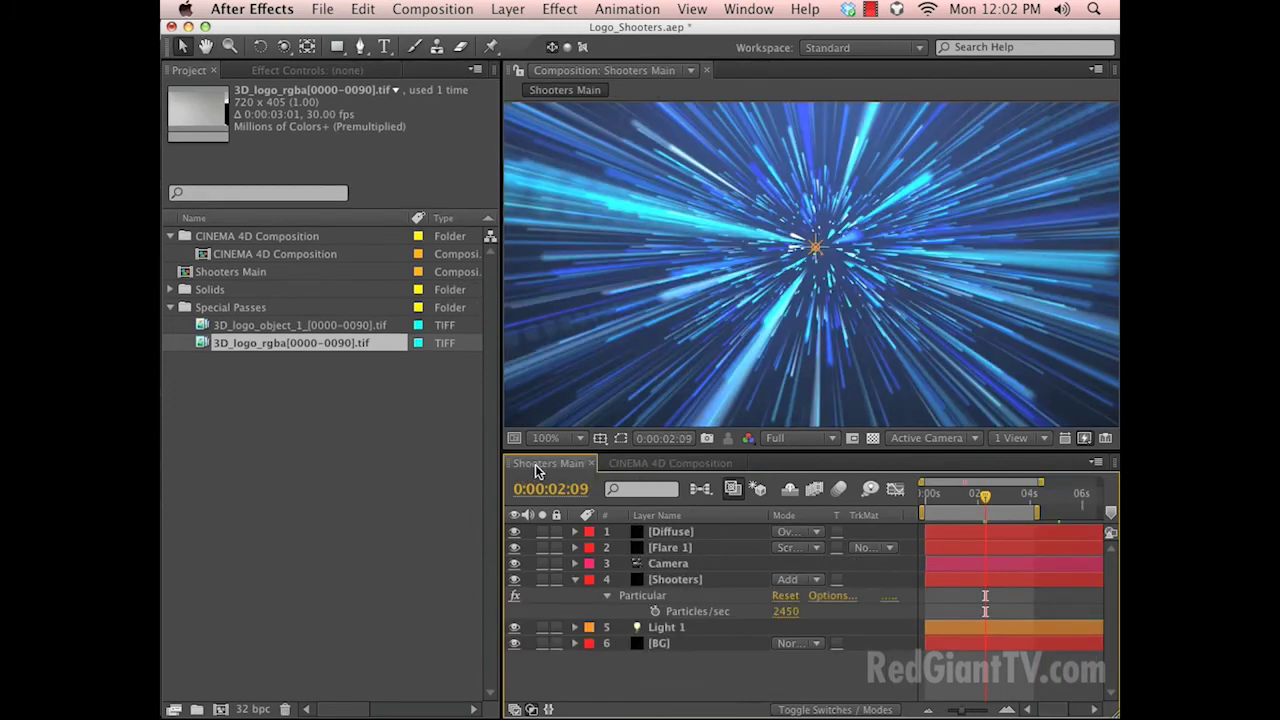
click(640, 464)
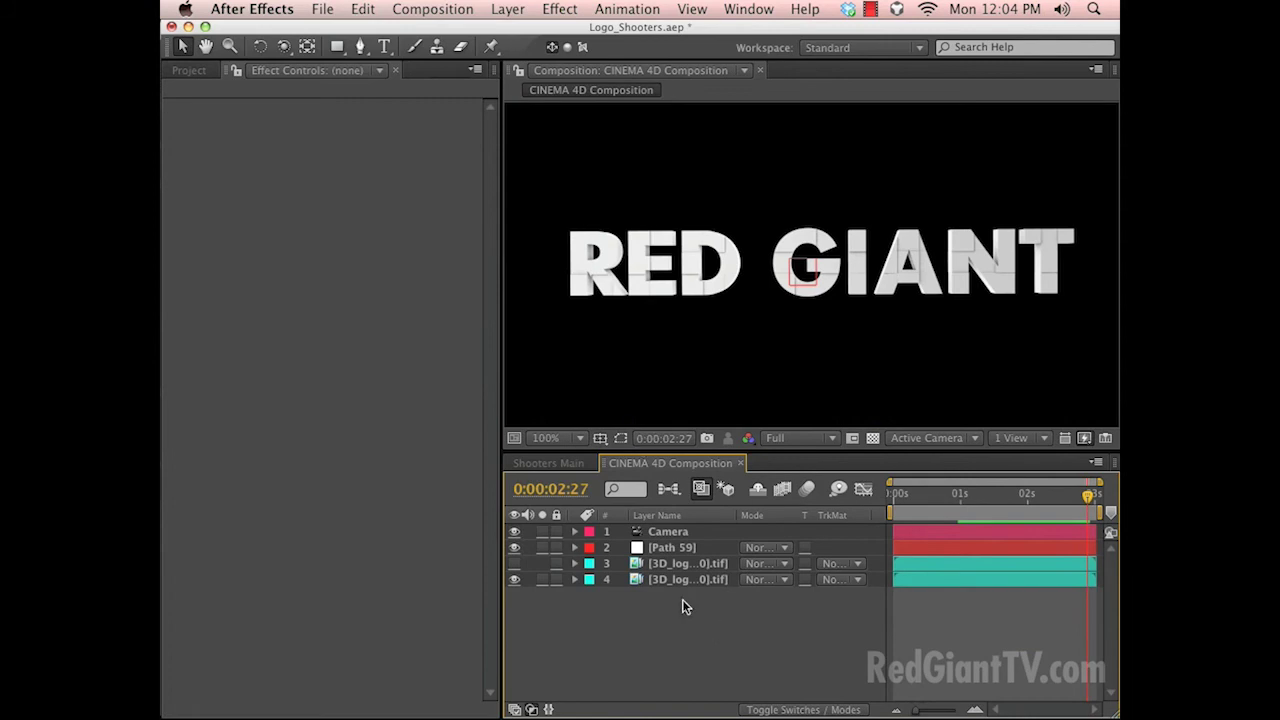
drag(714, 629, 574, 377)
key(super+c)
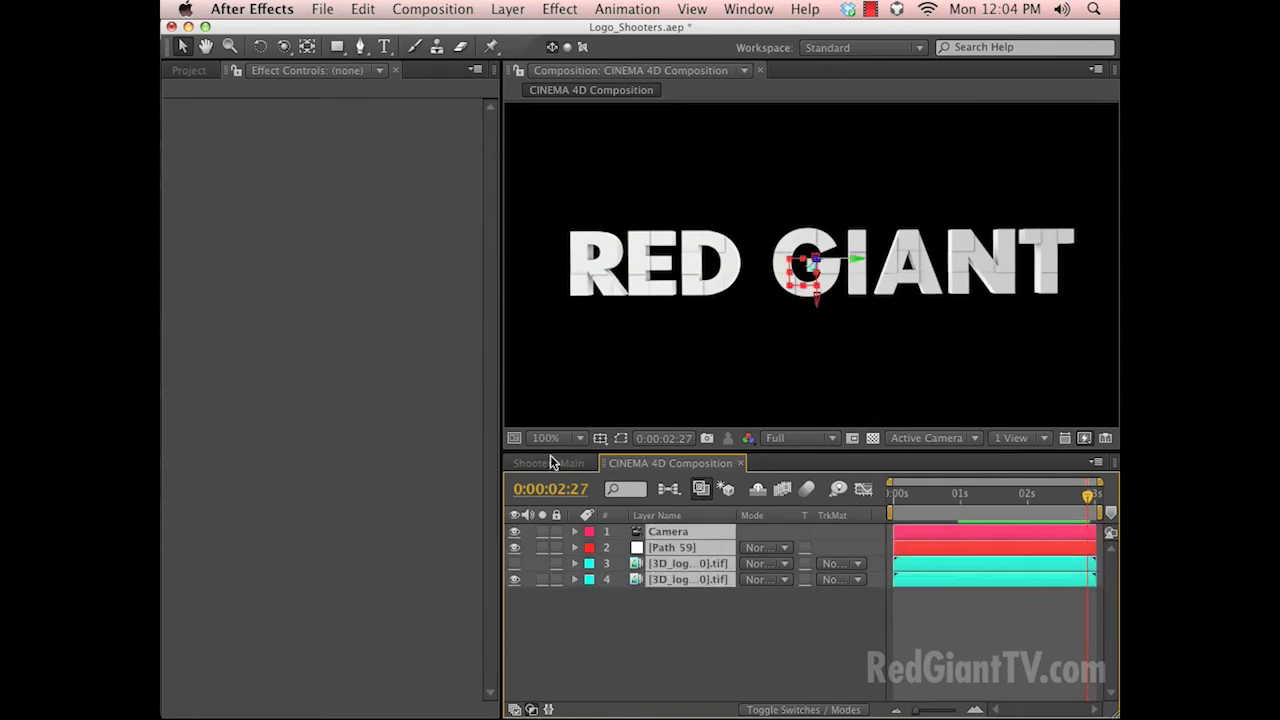
click(548, 463)
key(super+v)
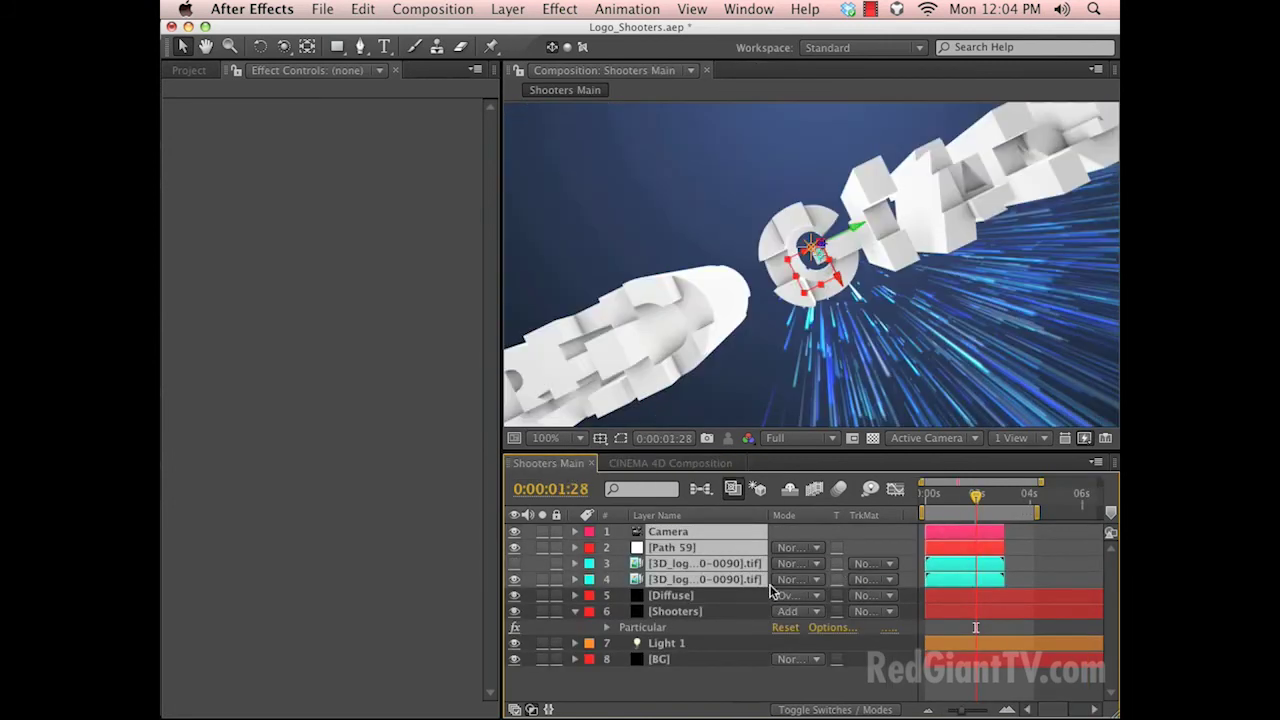
End the work area with the pasted layers, trim Shooters Main to it and move to 0:00:01:22.
drag(1036, 514, 1006, 514)
right_click(957, 511)
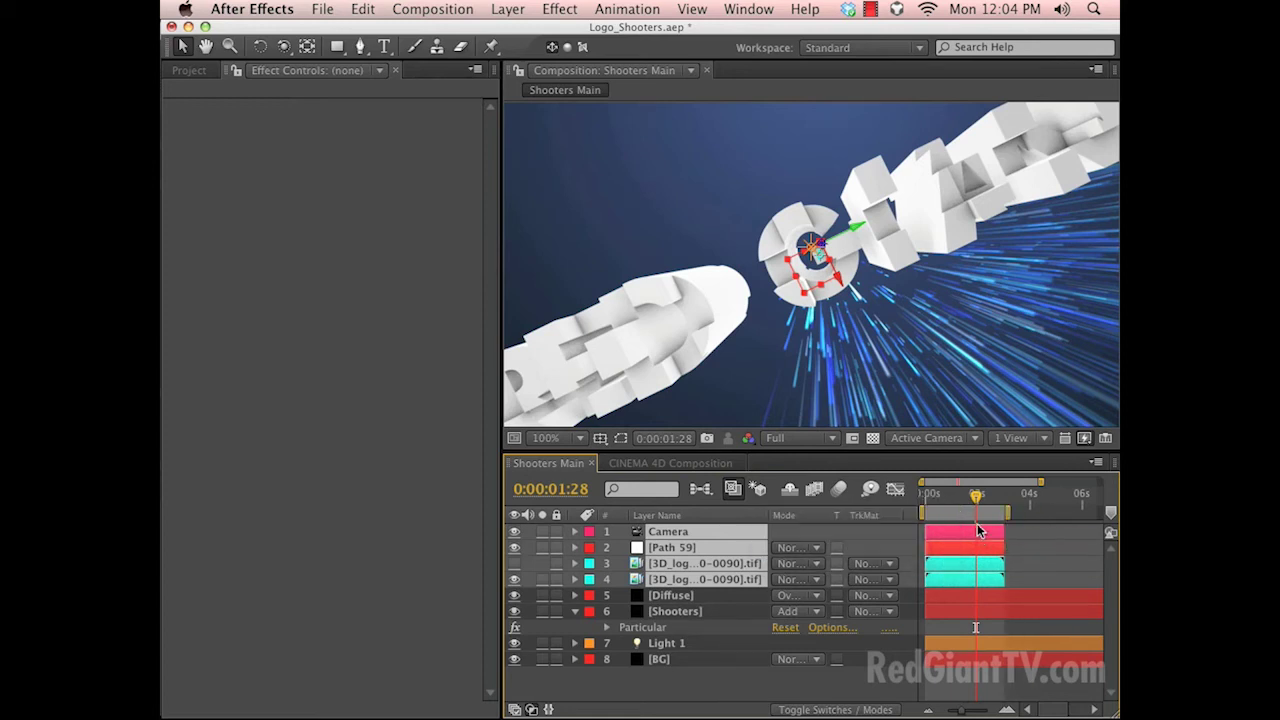
click(922, 551)
drag(978, 502, 1023, 503)
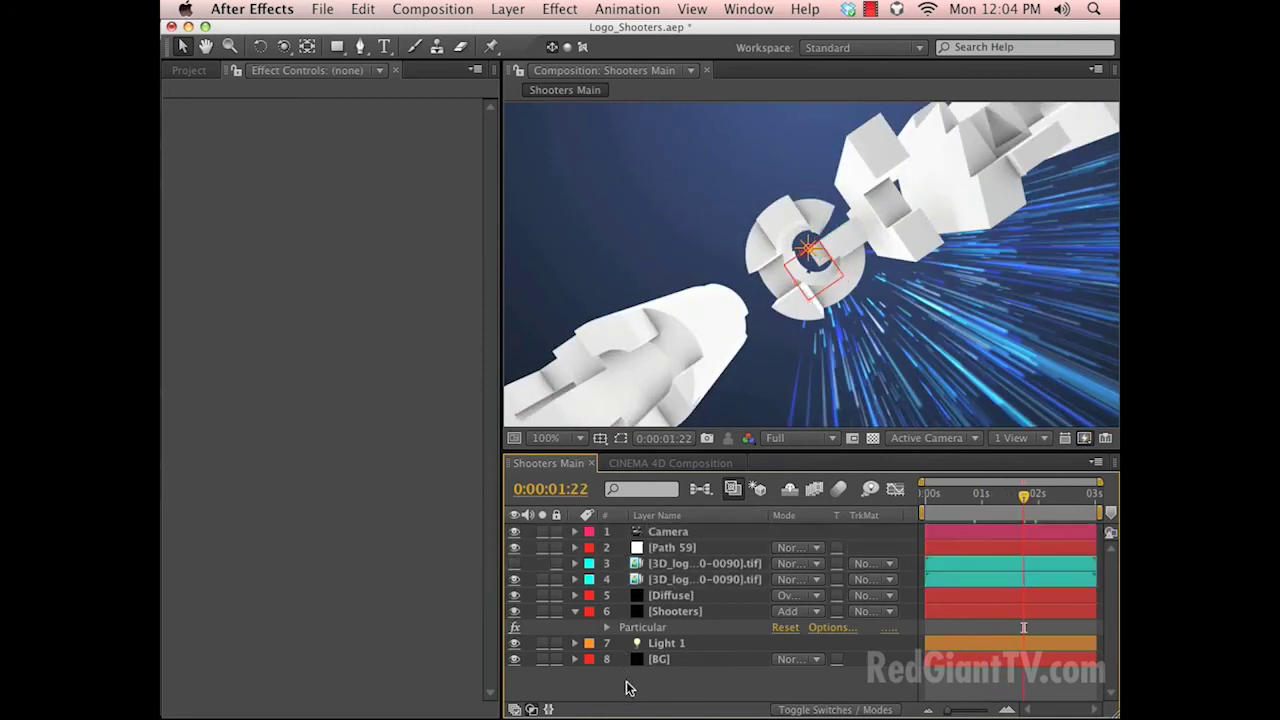
Set the Shooters layer's Particular emitter Position XY to 0, 0.
click(672, 623)
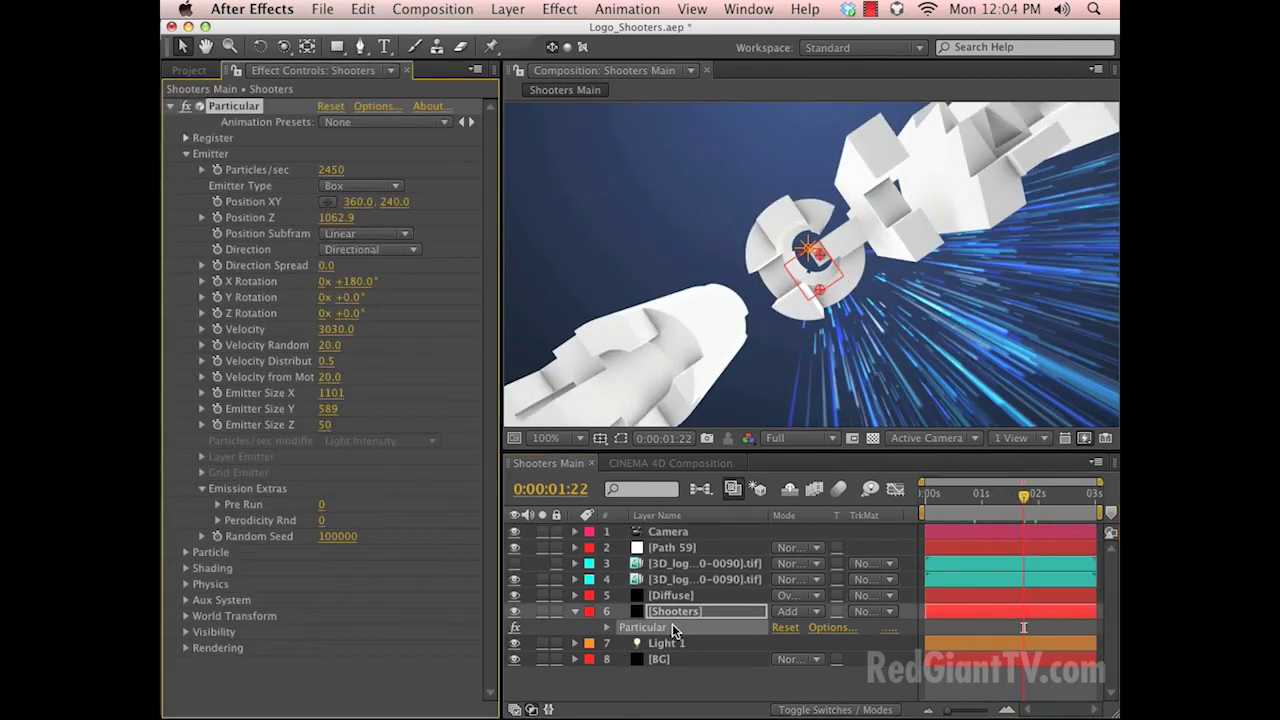
click(338, 204)
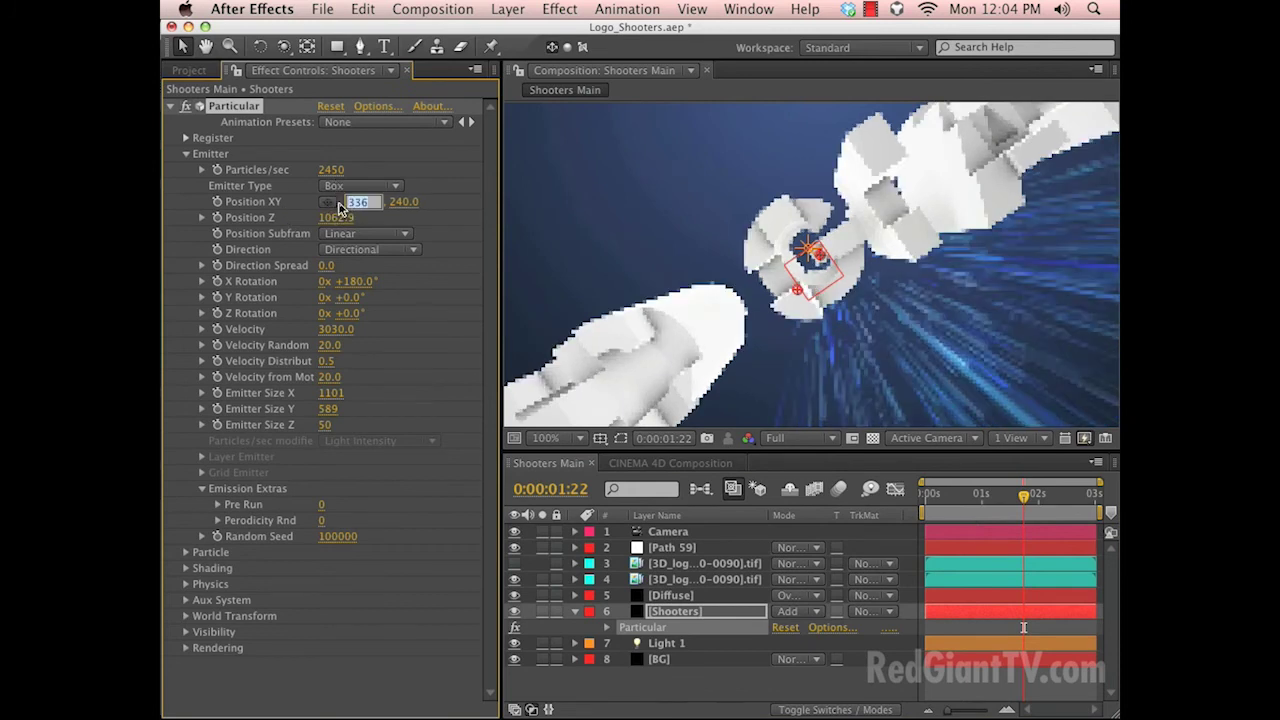
text(0)
key(Tab)
text(0)
key(Return)
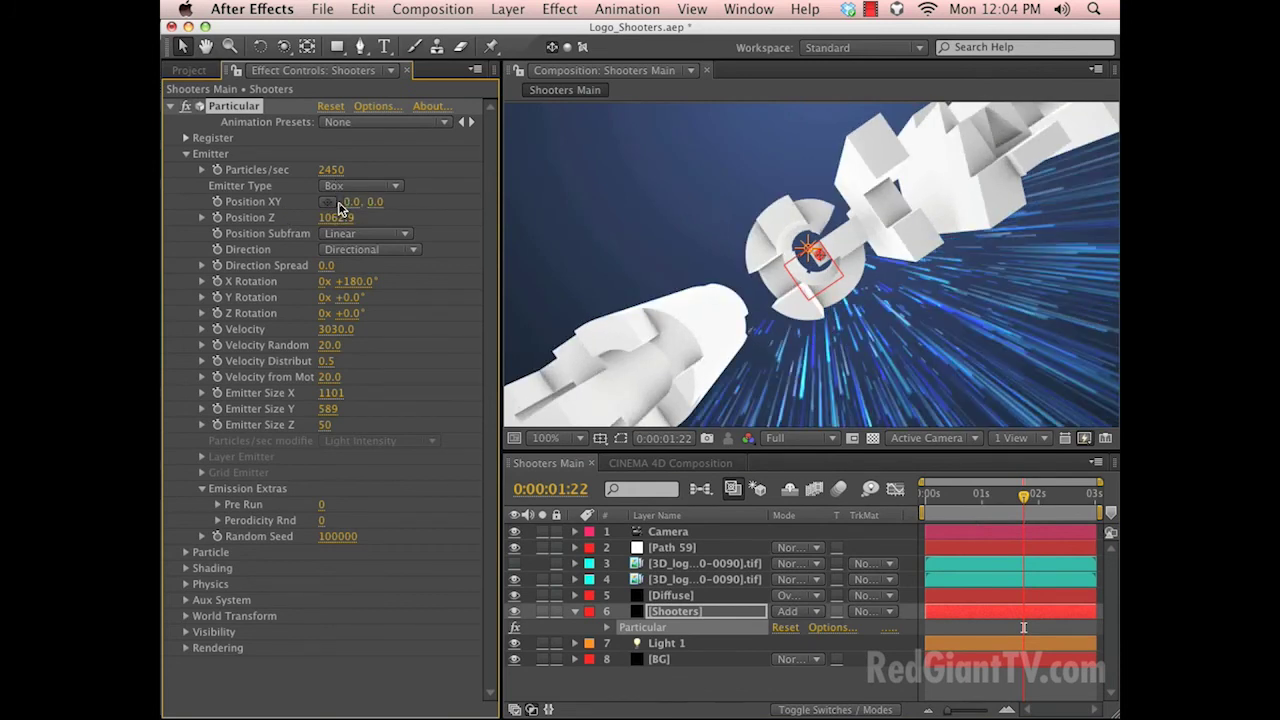
Scrub through Shooters Main to check the particles against the logo and camera move, stopping at 0:00:01:03.
drag(948, 507, 1018, 514)
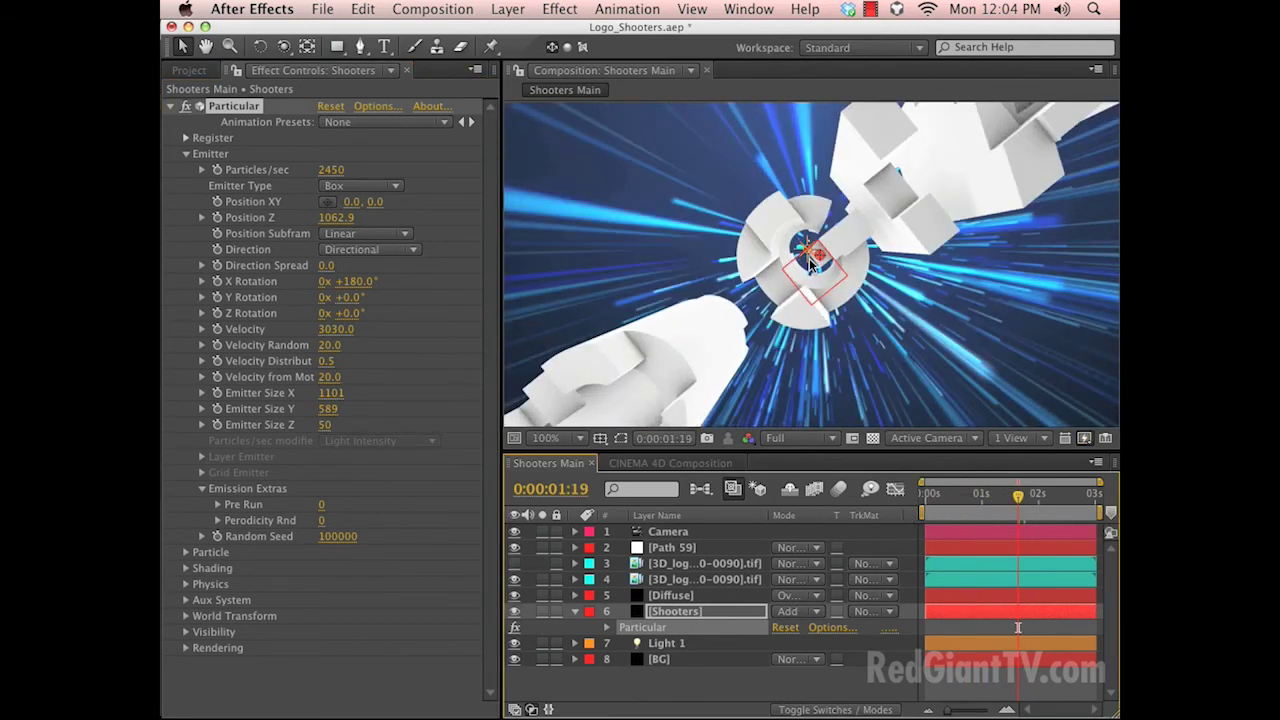
click(932, 494)
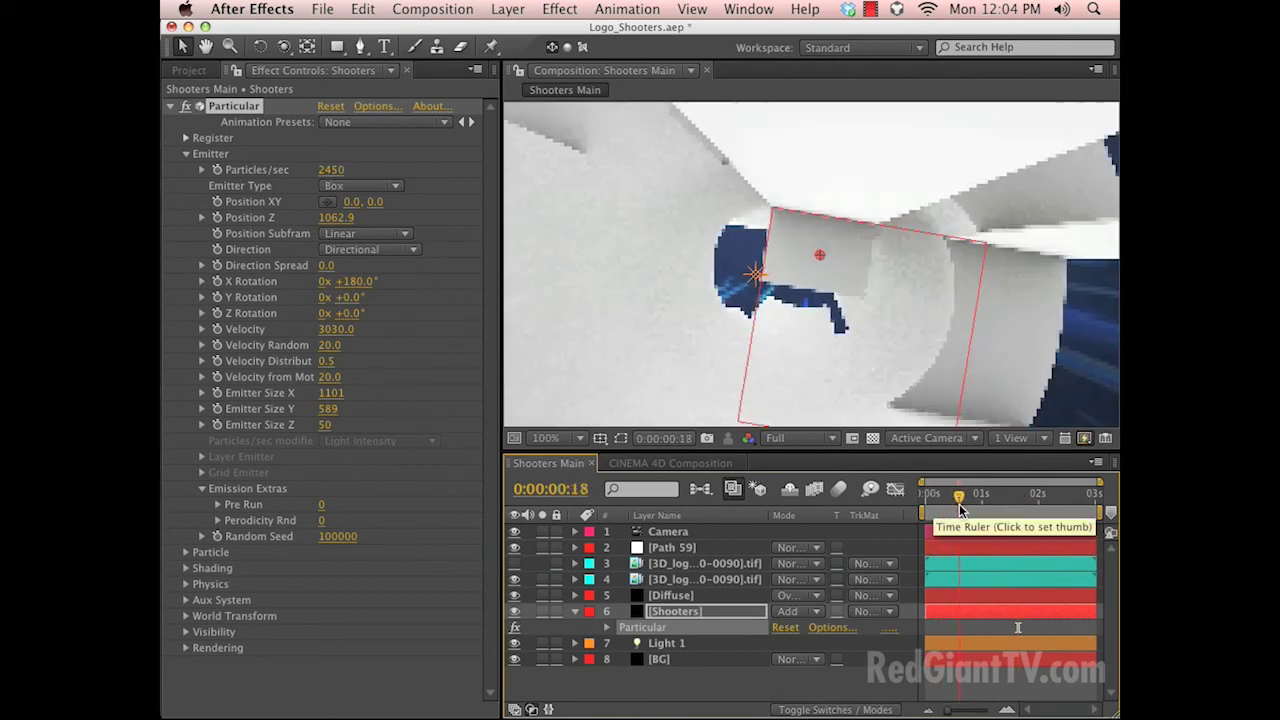
click(978, 512)
drag(978, 512, 1068, 530)
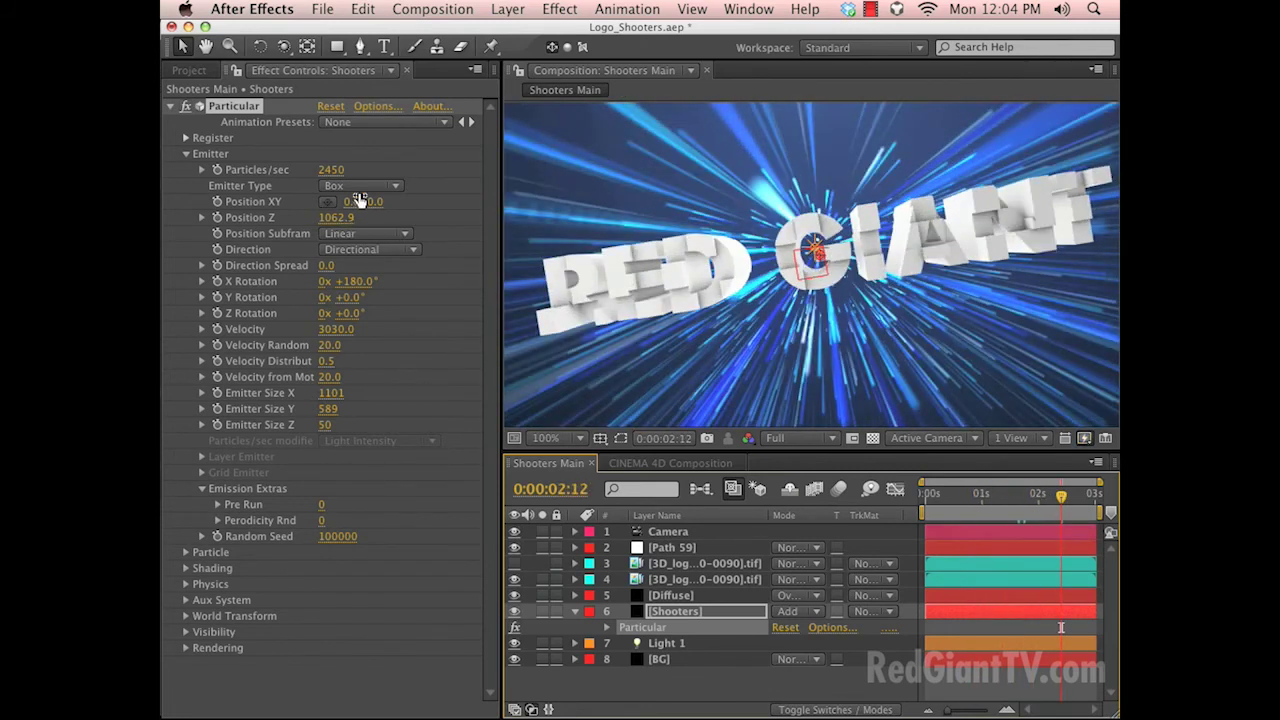
mouse_move(379, 211)
mouse_down()
mouse_move(413, 208)
mouse_move(367, 206)
mouse_up()
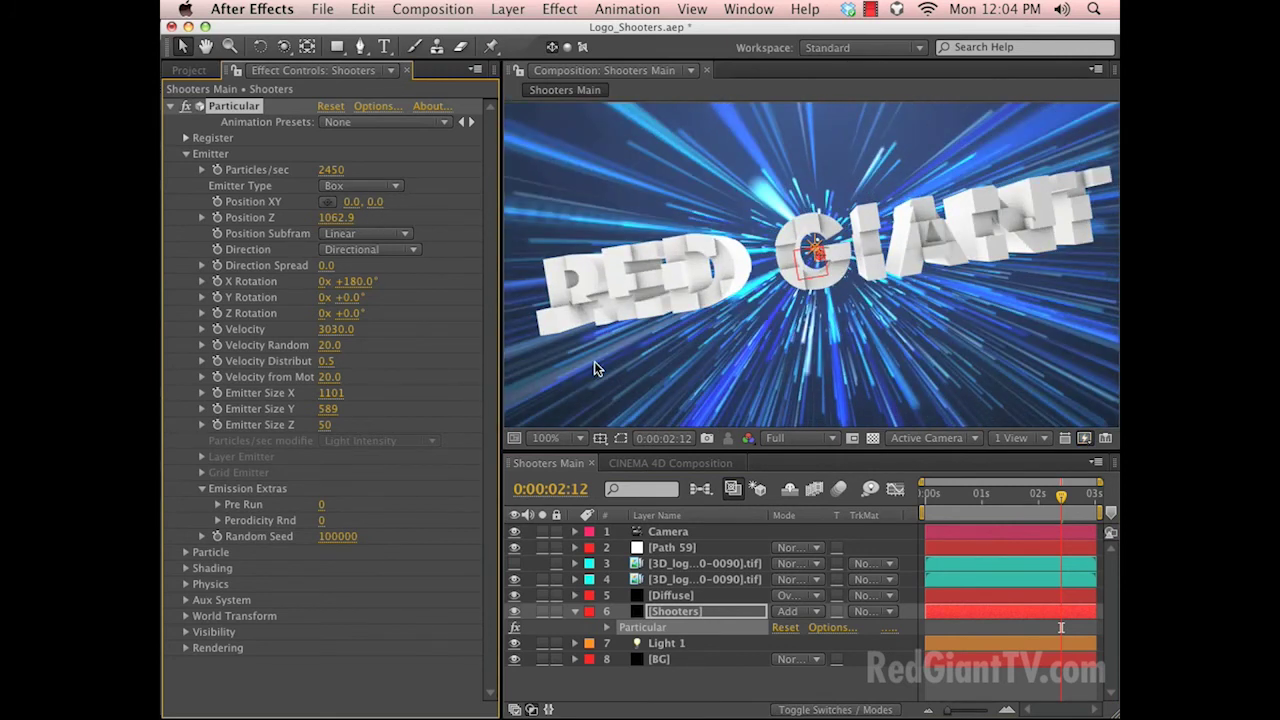
drag(945, 497, 987, 497)
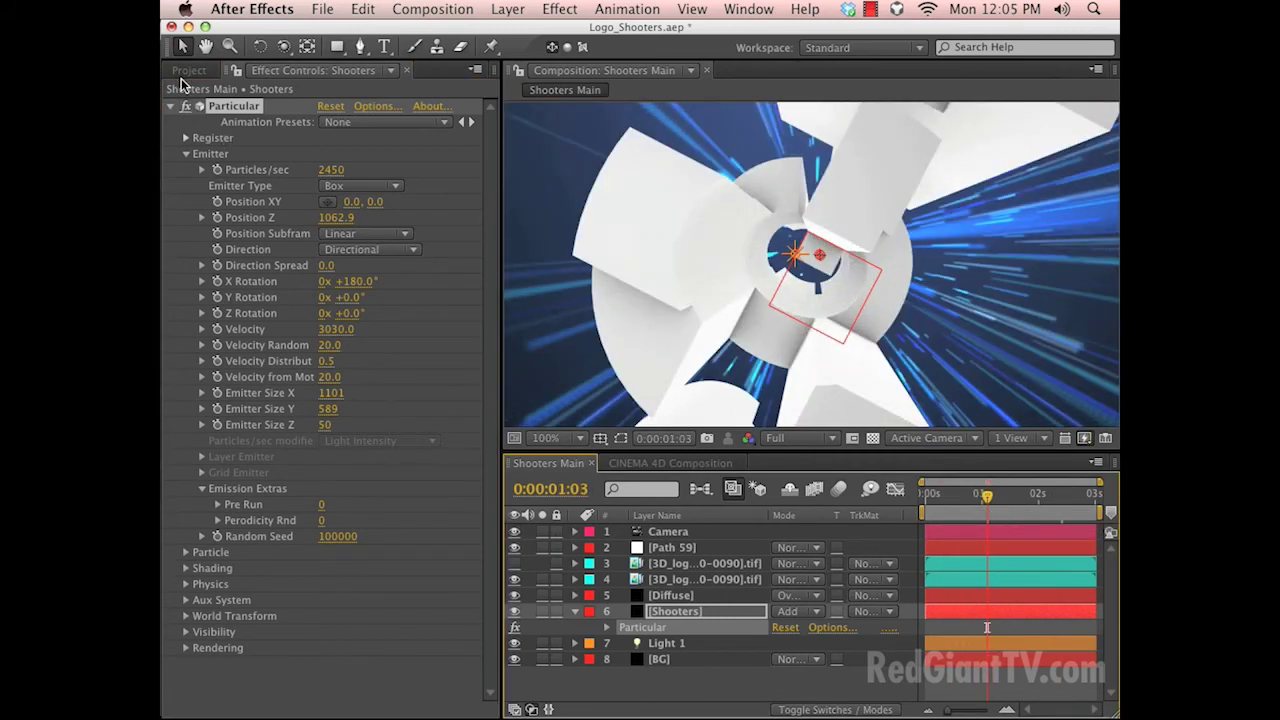
Start another file import at the project's top level and browse to the Music to Light folder.
click(189, 70)
click(213, 660)
double_click(389, 515)
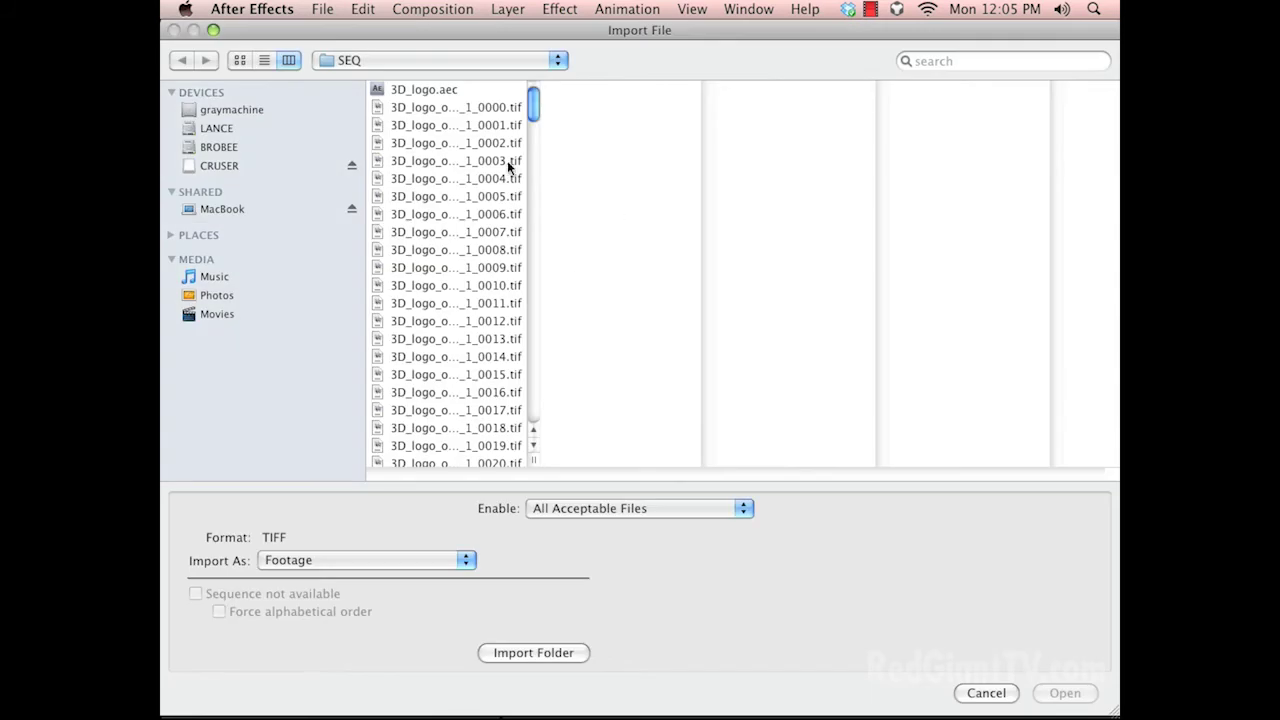
click(539, 96)
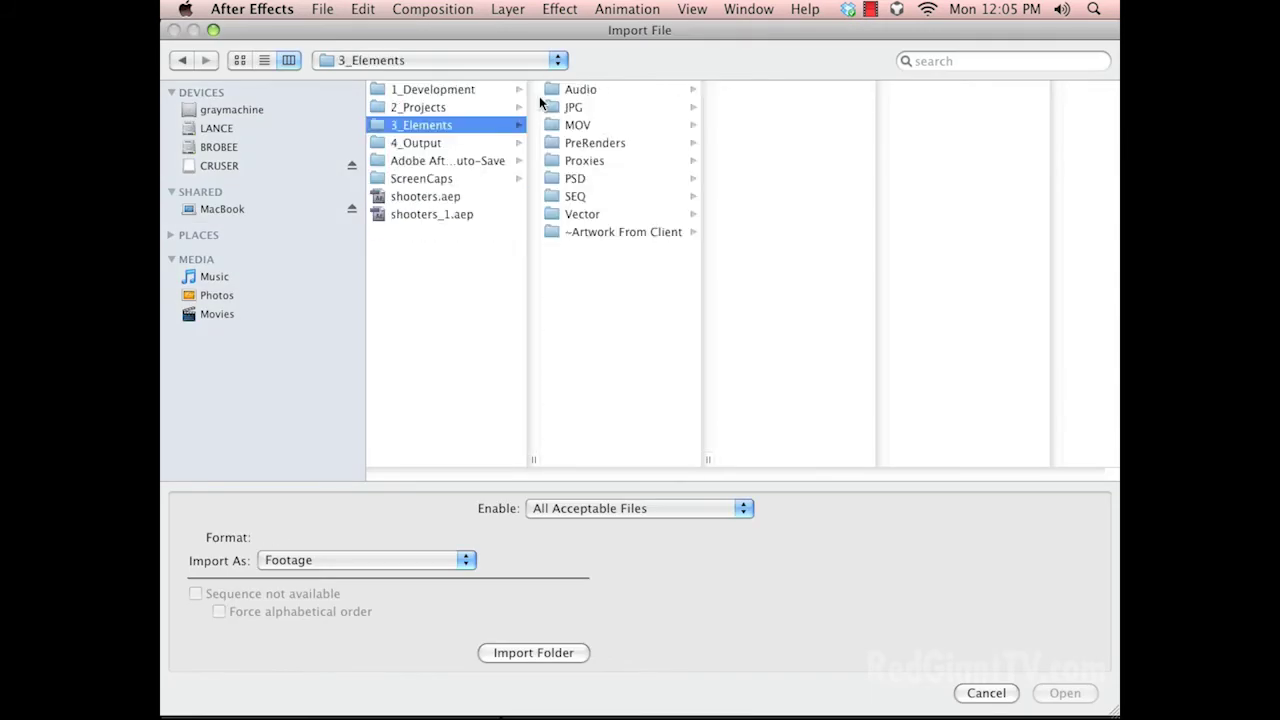
key(Left)
key(Up)
key(Right)
Import Music_Viz2.mov from the FINAL folder as footage.
key(Down)
key(Down)
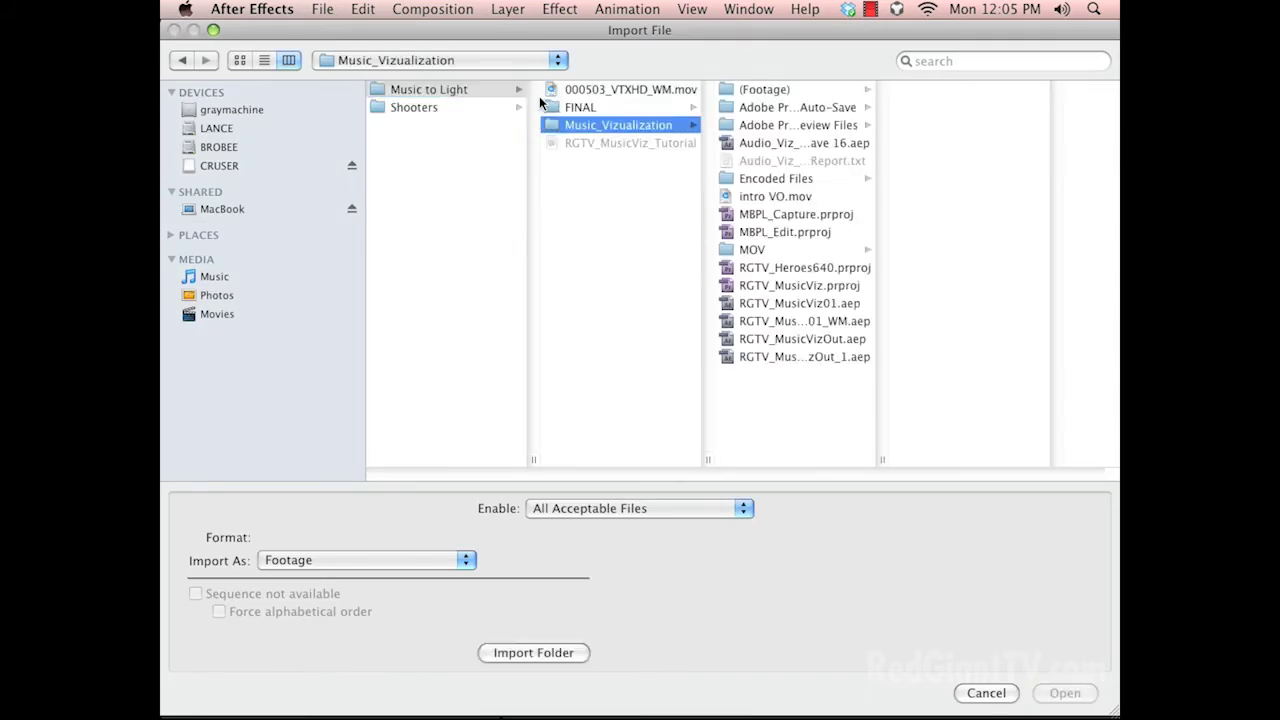
key(Up)
key(Up)
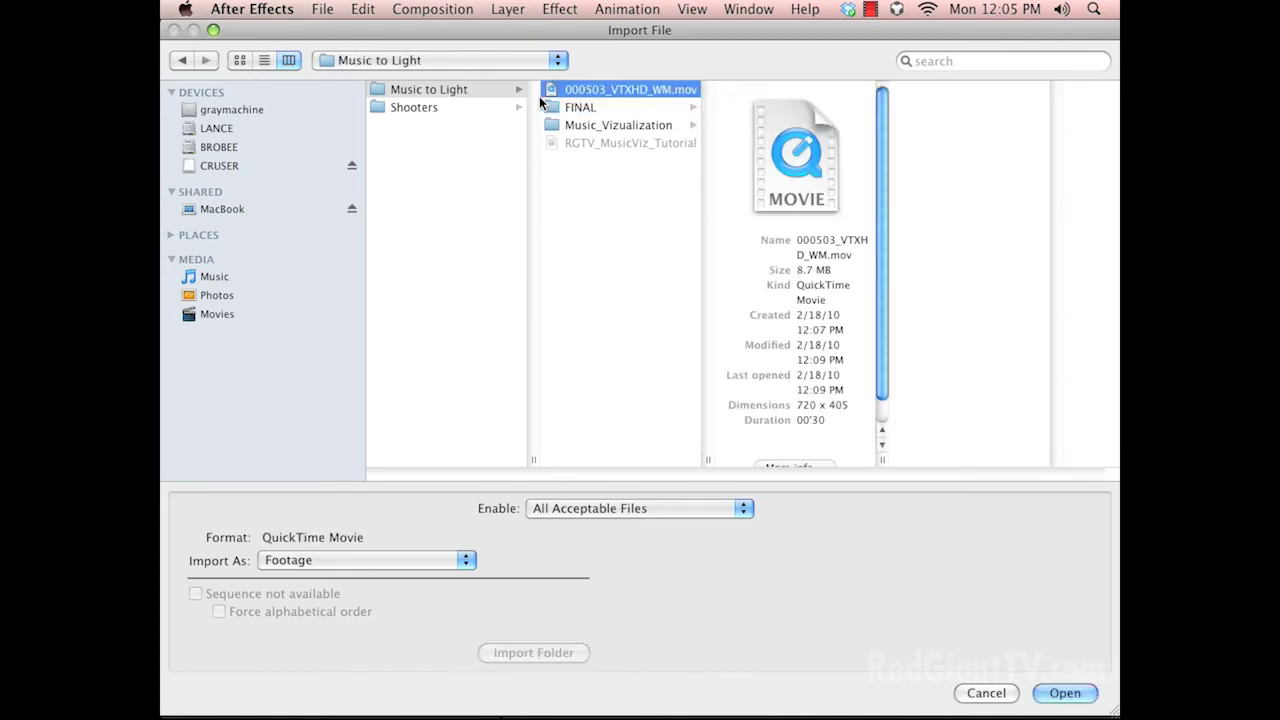
key(Down)
key(Down)
key(Right)
key(Left)
key(Up)
key(Right)
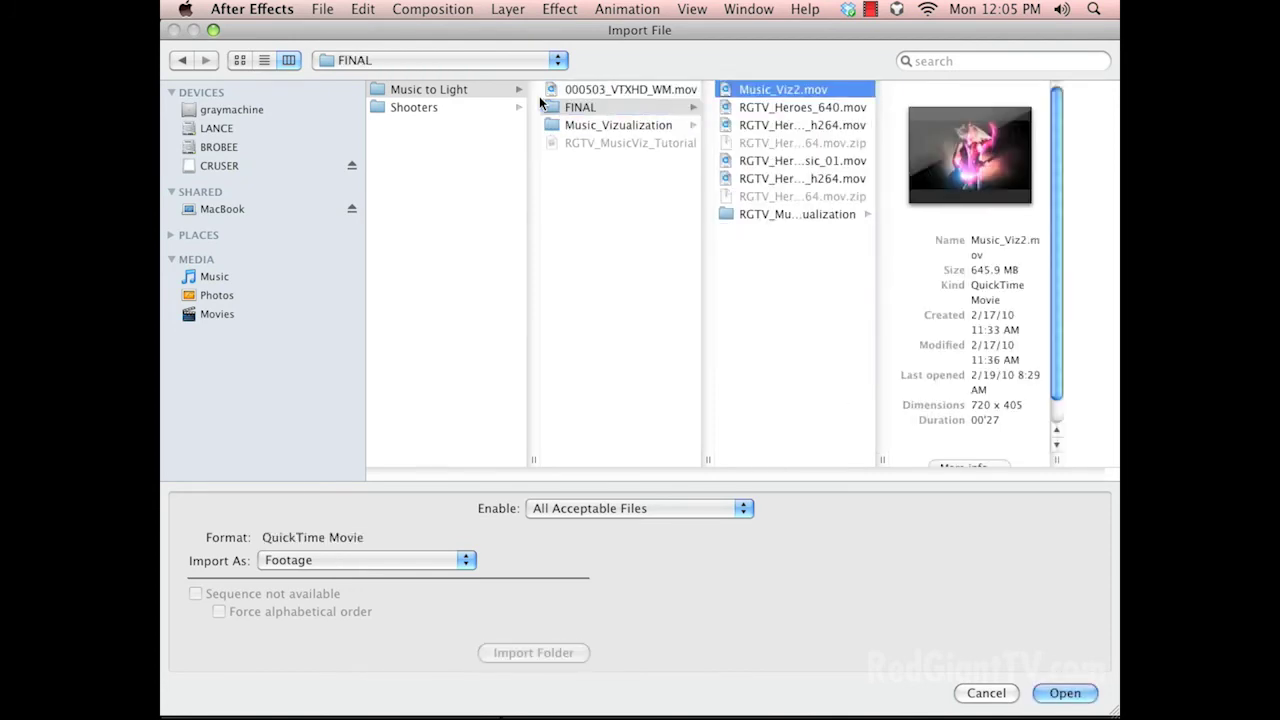
key(Return)
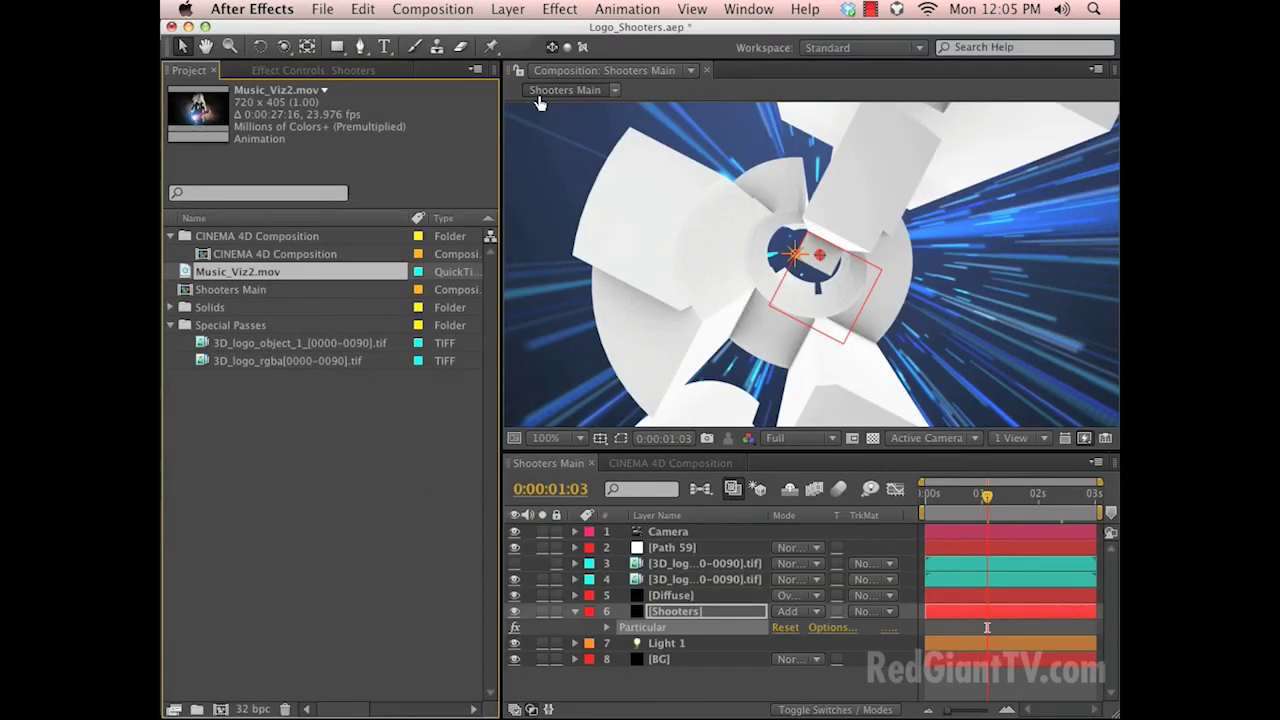
Solo the Path 59 layer, go to 0:00:00:21 and replace its source with Music_Viz2.mov.
click(676, 548)
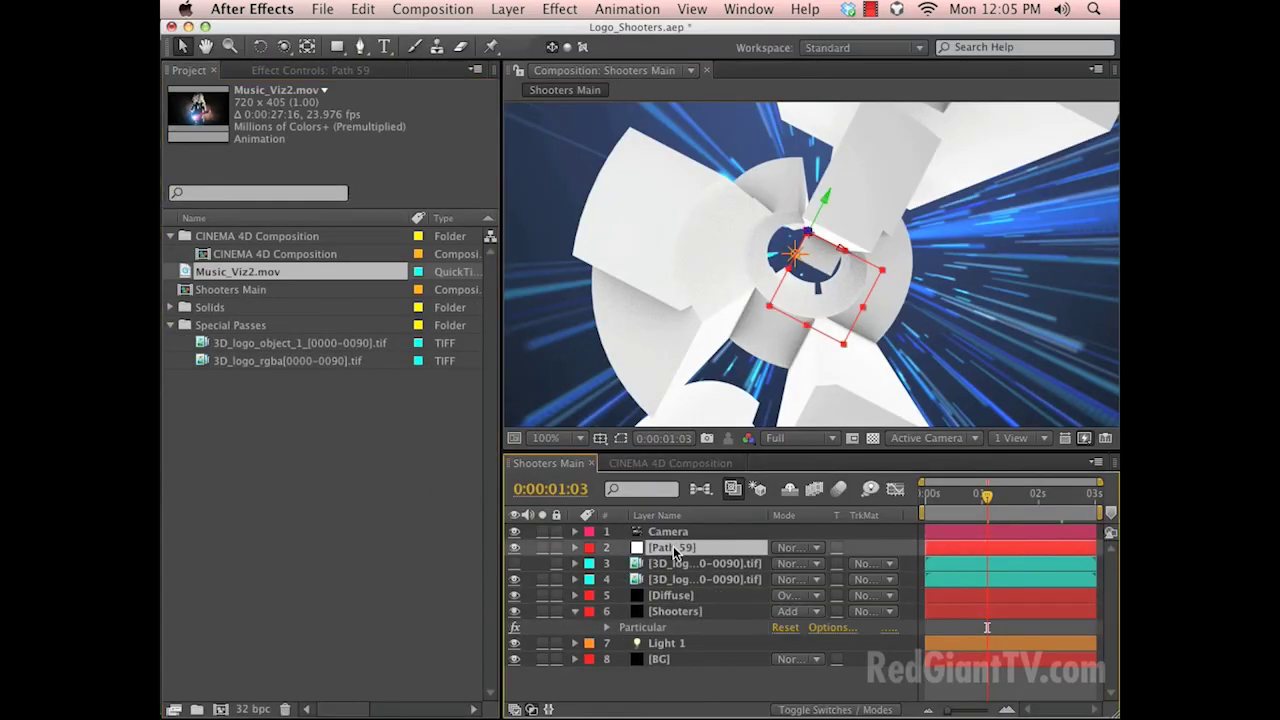
click(542, 548)
drag(987, 495, 966, 519)
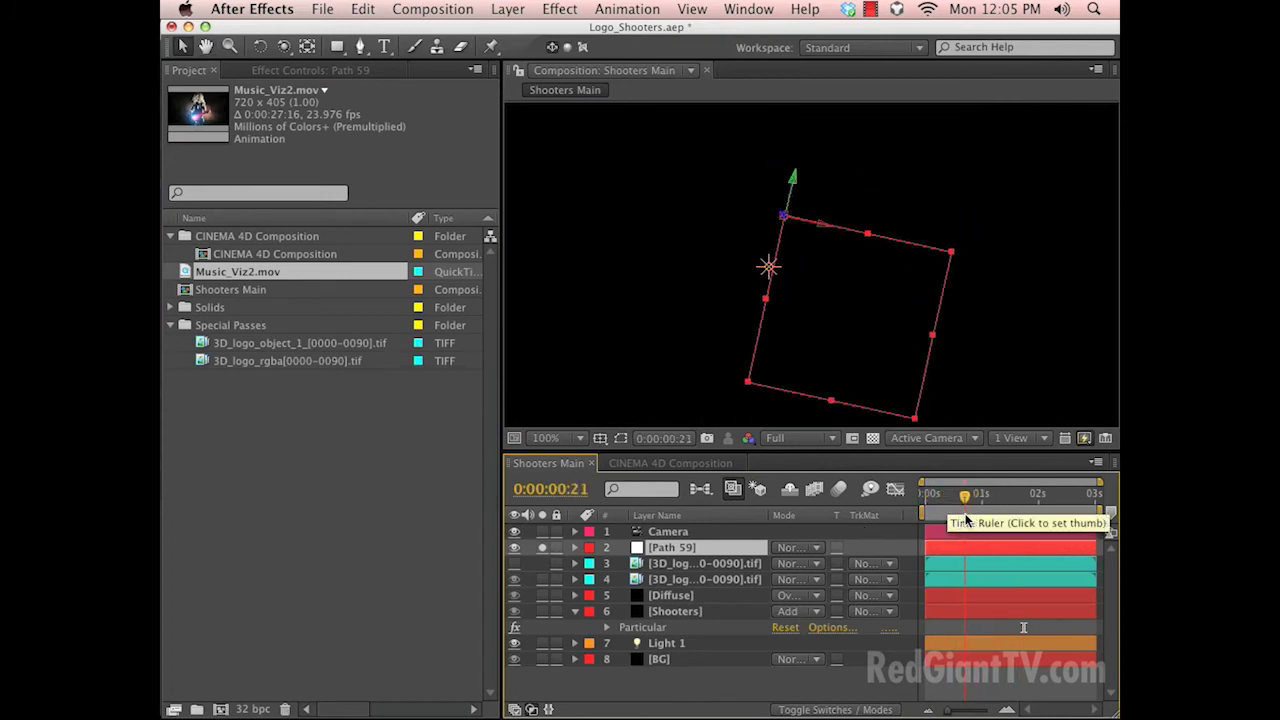
drag(203, 277, 658, 558)
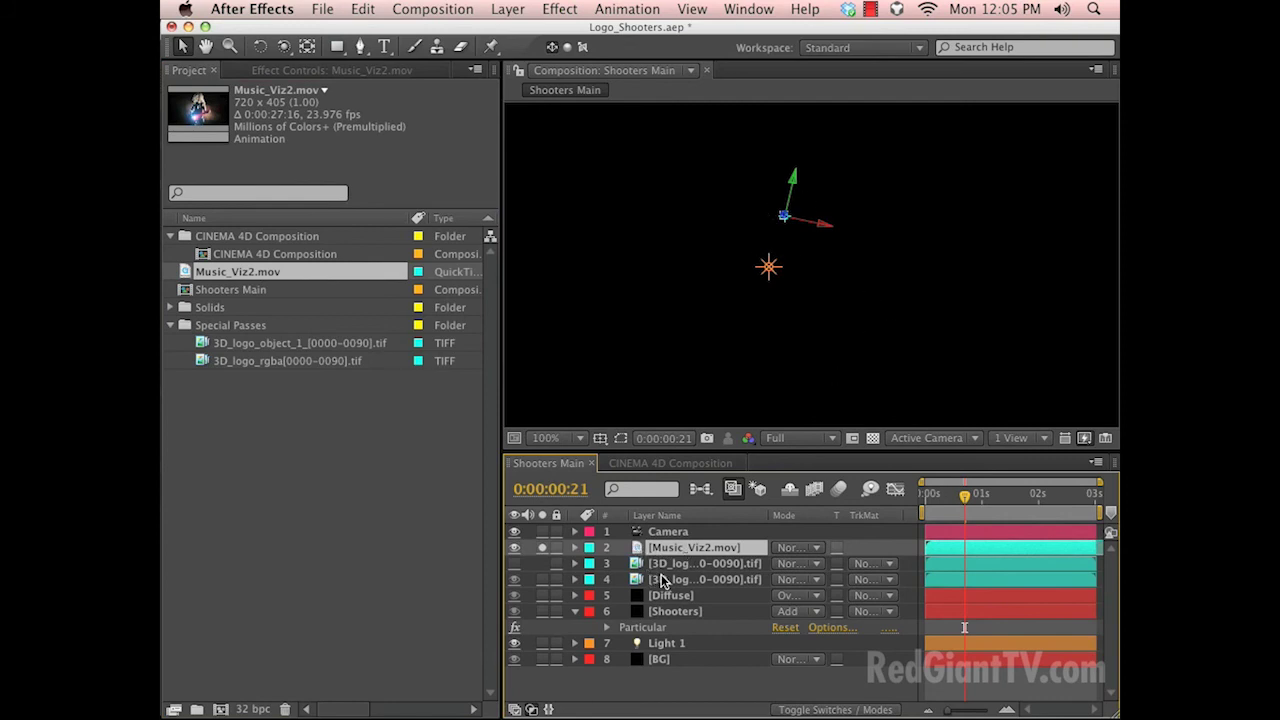
Set the Music_Viz2.mov layer's Opacity to 100%.
key(t)
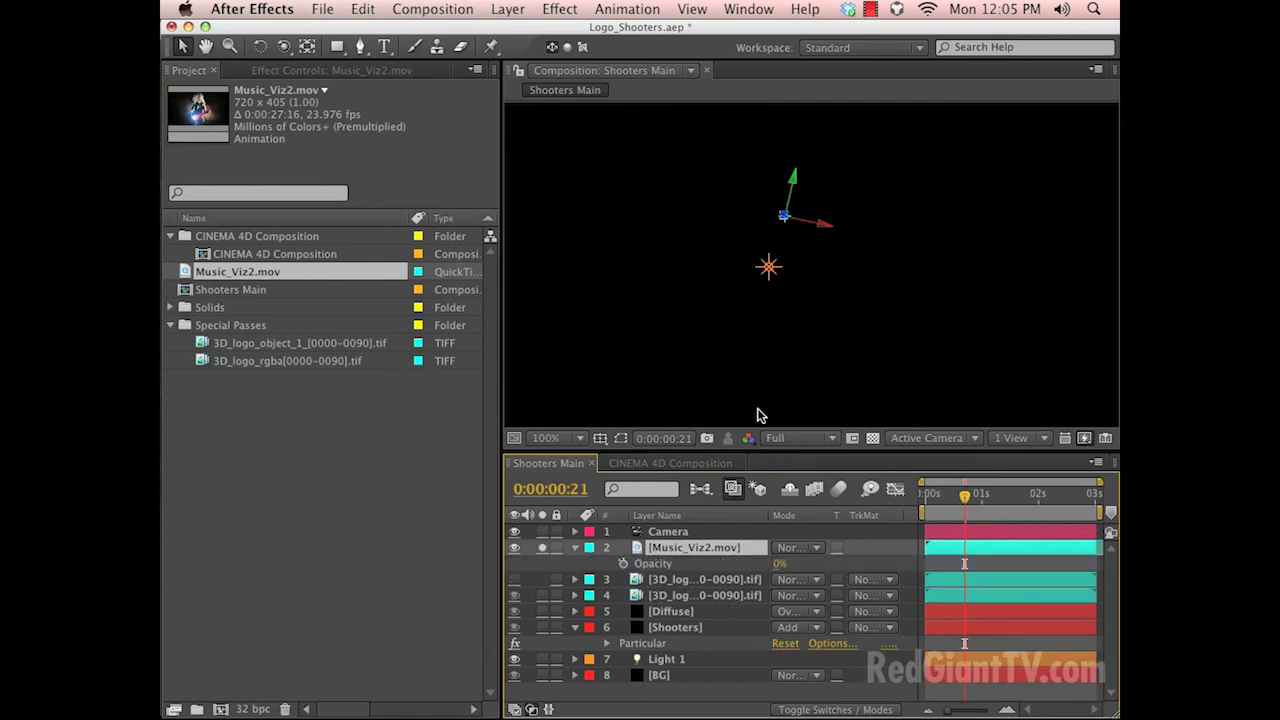
click(778, 564)
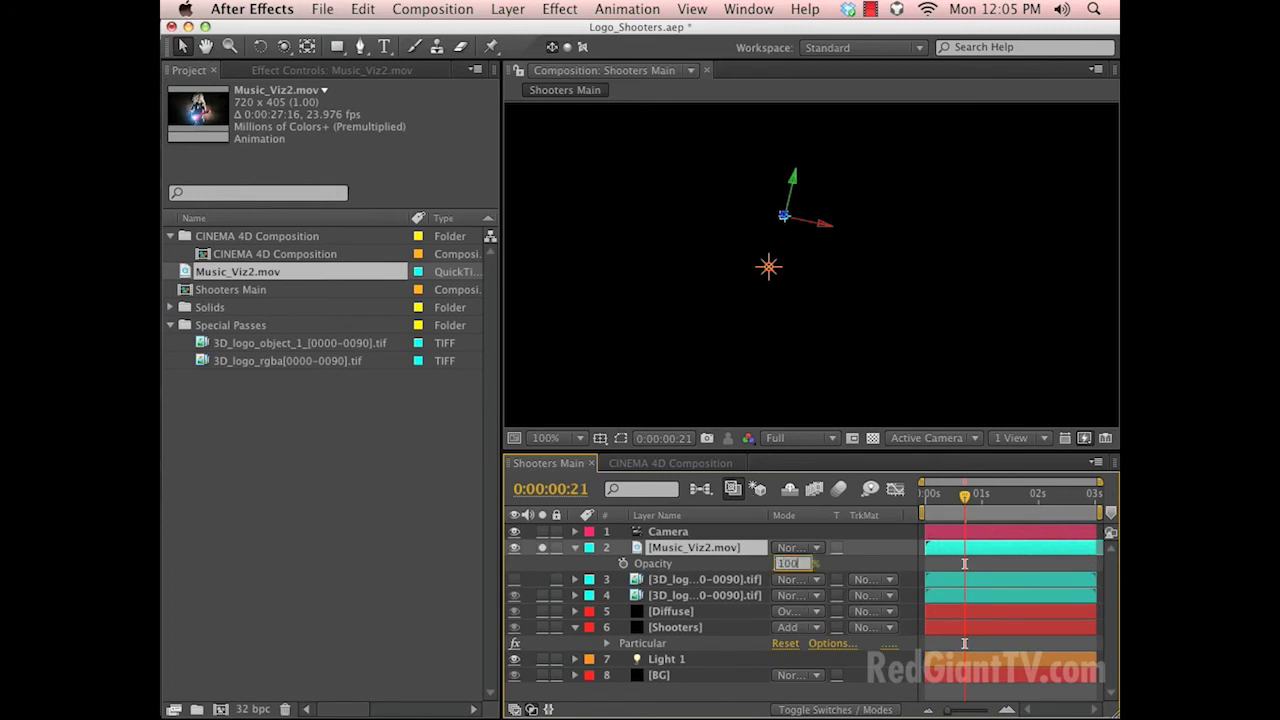
text(100)
key(Return)
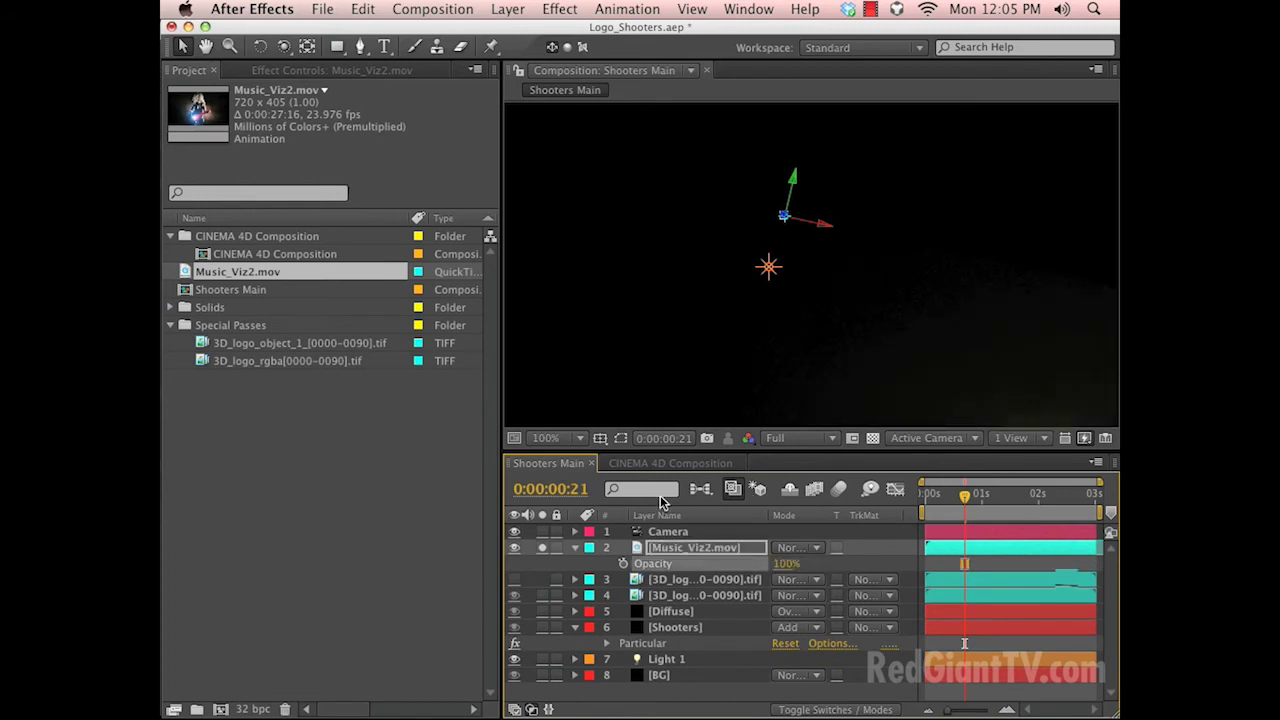
Unsolo the Music_Viz2.mov layer and scale it down to 22% at 0:00:03:00.
click(668, 553)
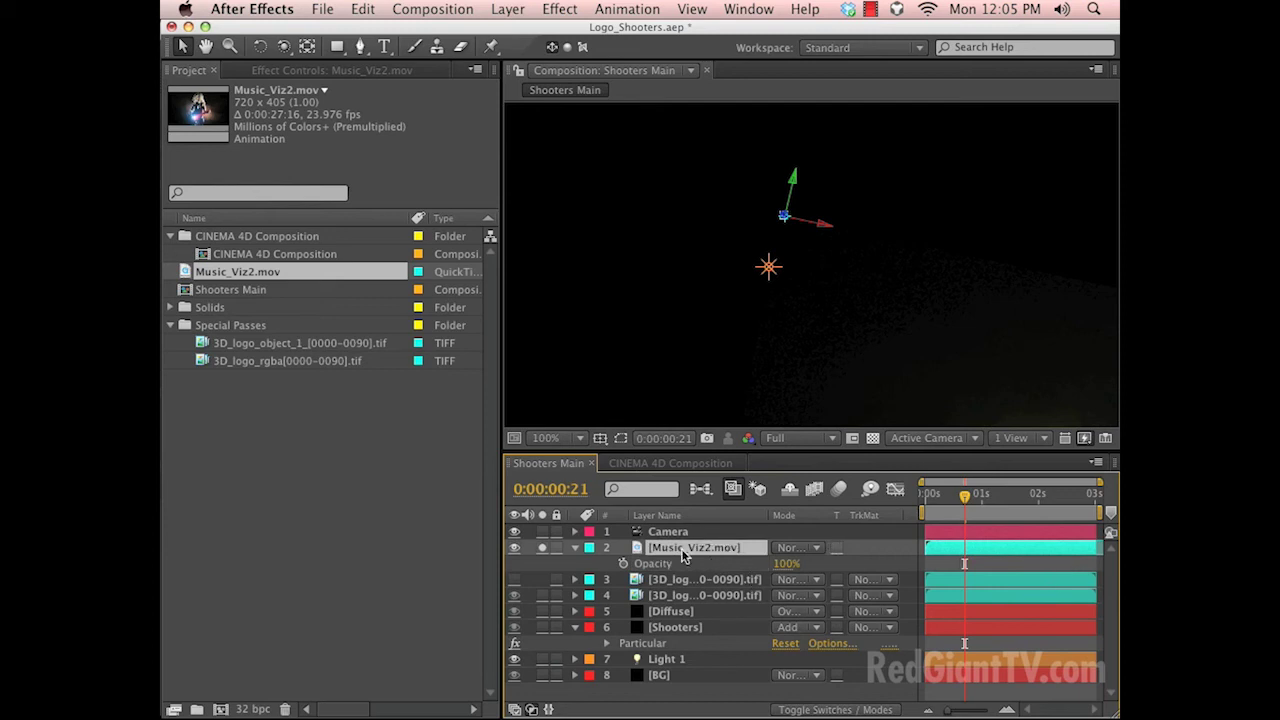
key(s)
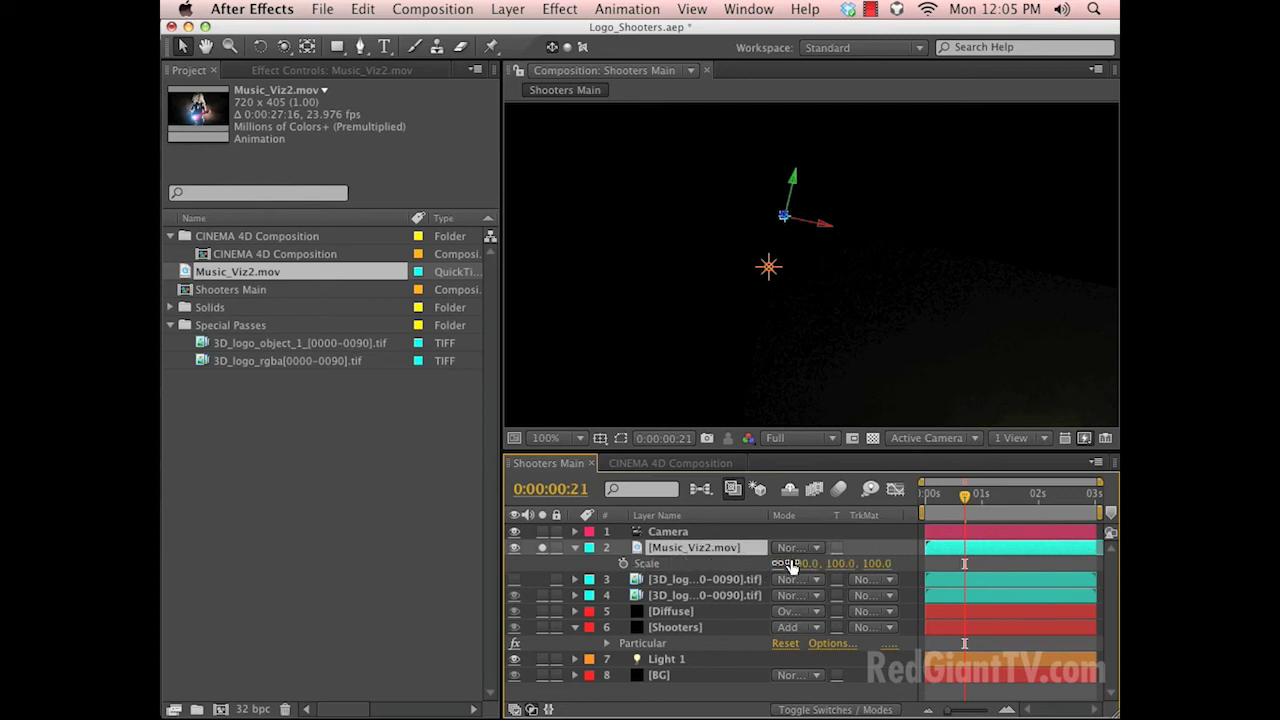
drag(975, 501, 1100, 538)
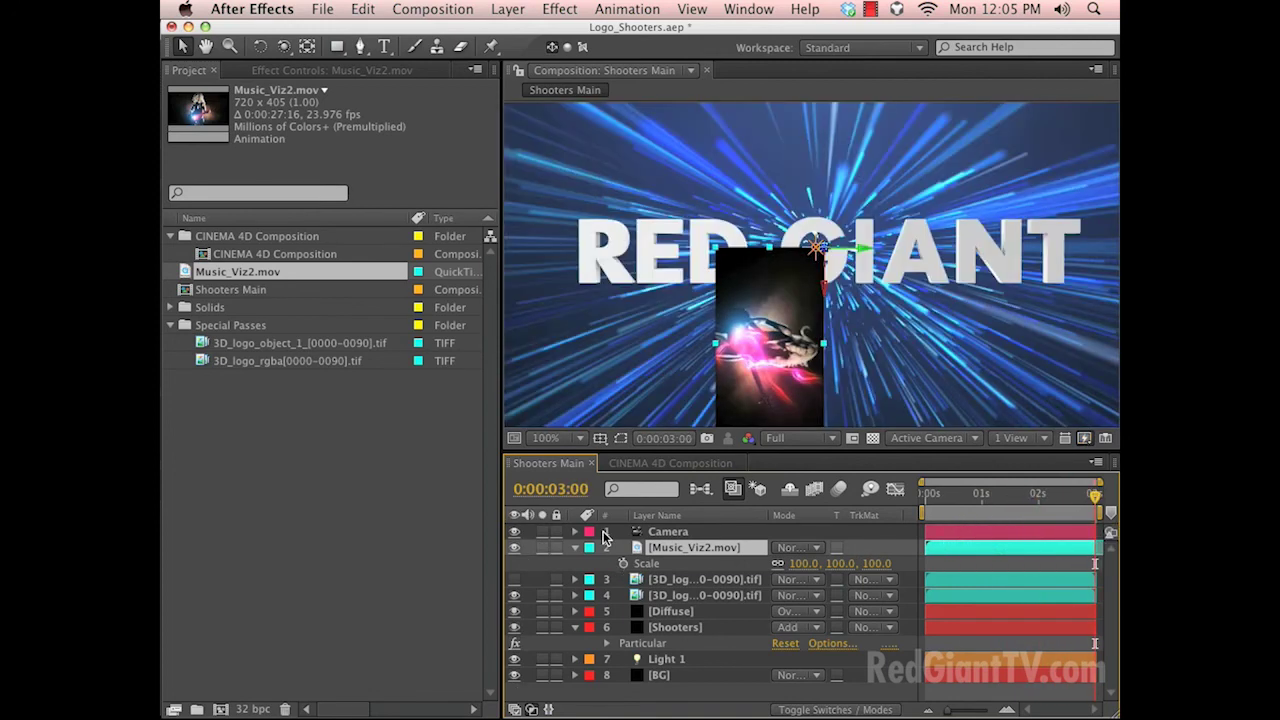
key(s)
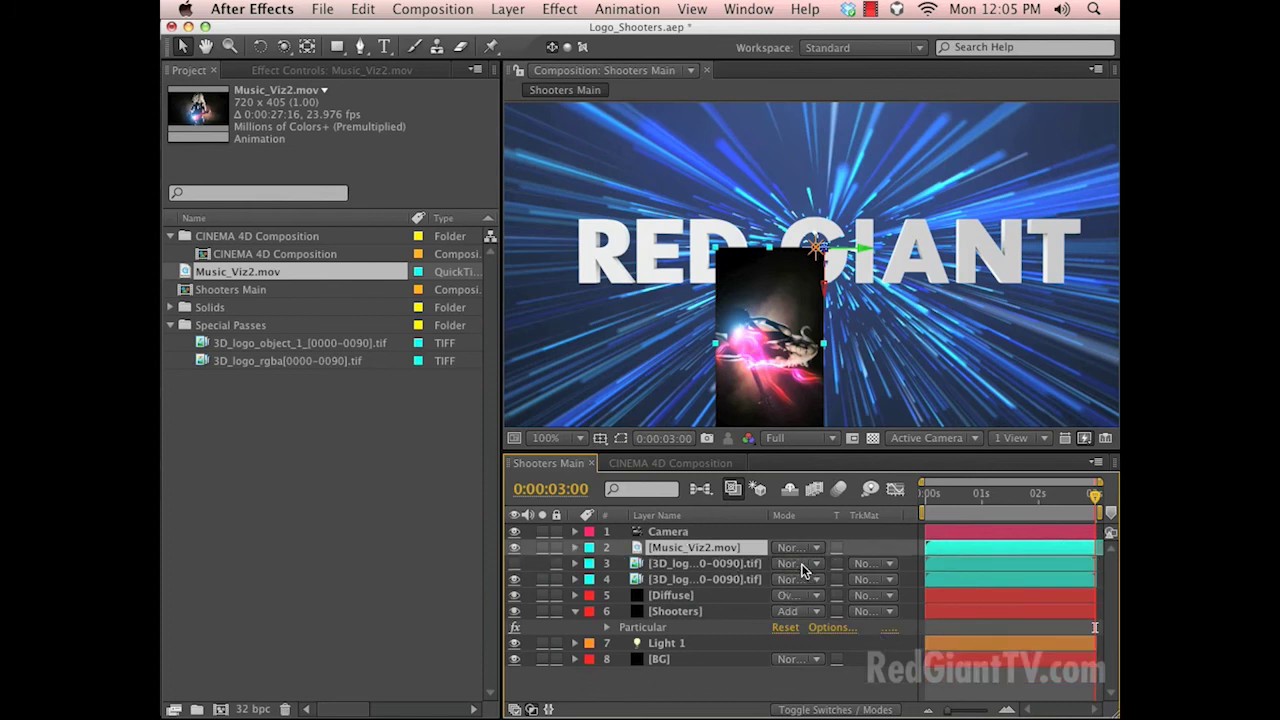
key(s)
drag(780, 568, 745, 578)
At 0:00:00:17, reduce the Music_Viz2.mov layer's Scale to just above 8.6% to suit the logo opening.
click(941, 499)
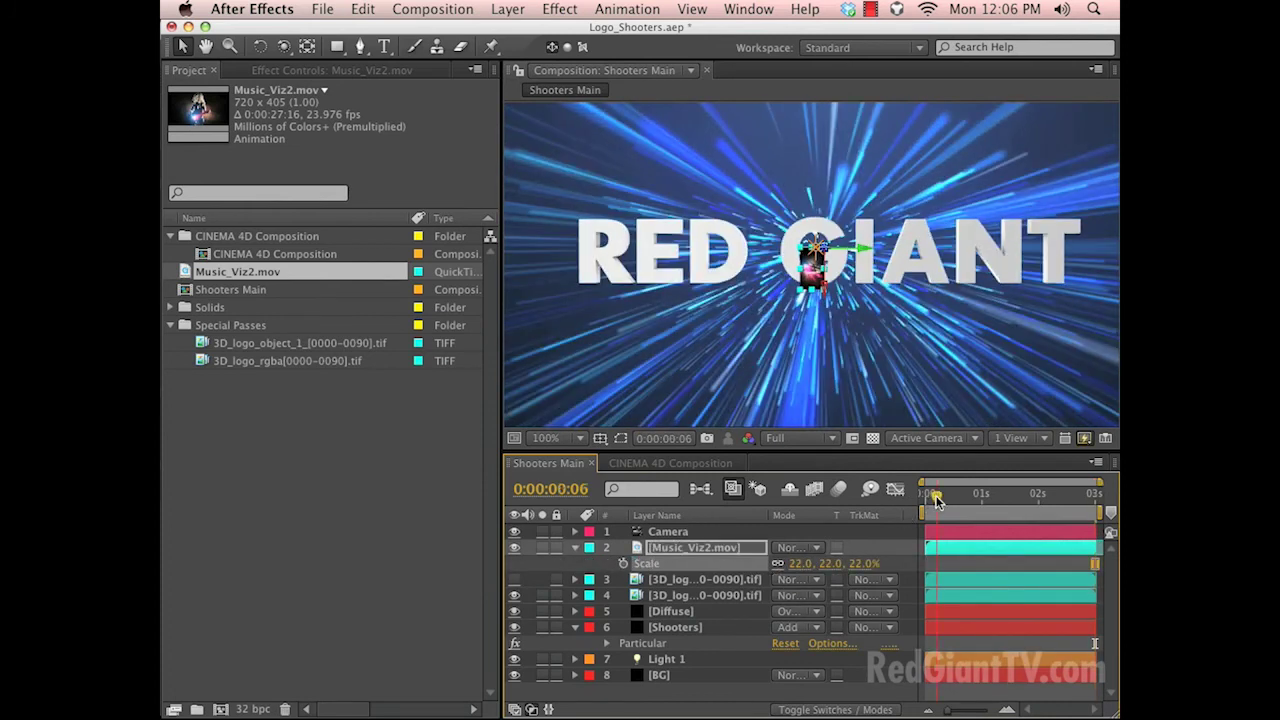
drag(941, 505, 958, 516)
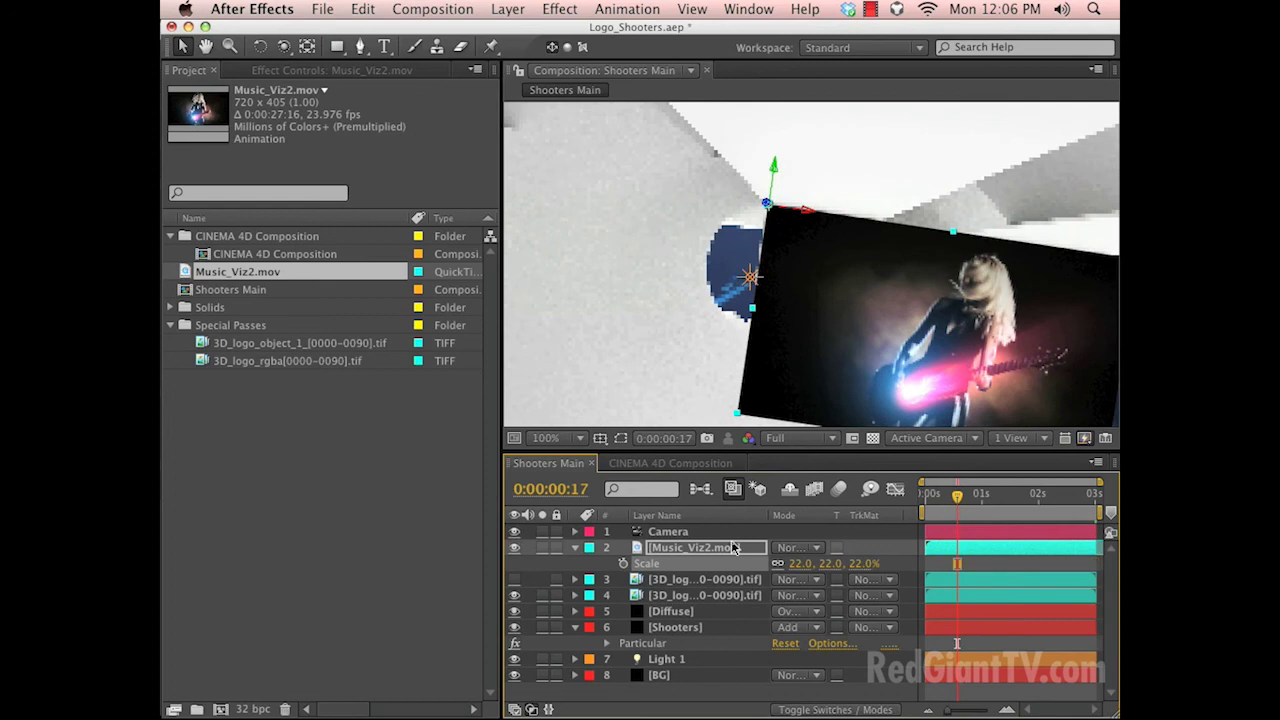
click(800, 563)
key(Down)
key(Down)
key(Down)
key(Down)
key(Down)
key(Down)
key(Down)
key(Down)
key(Down)
key(Down)
key(Down)
key(Down)
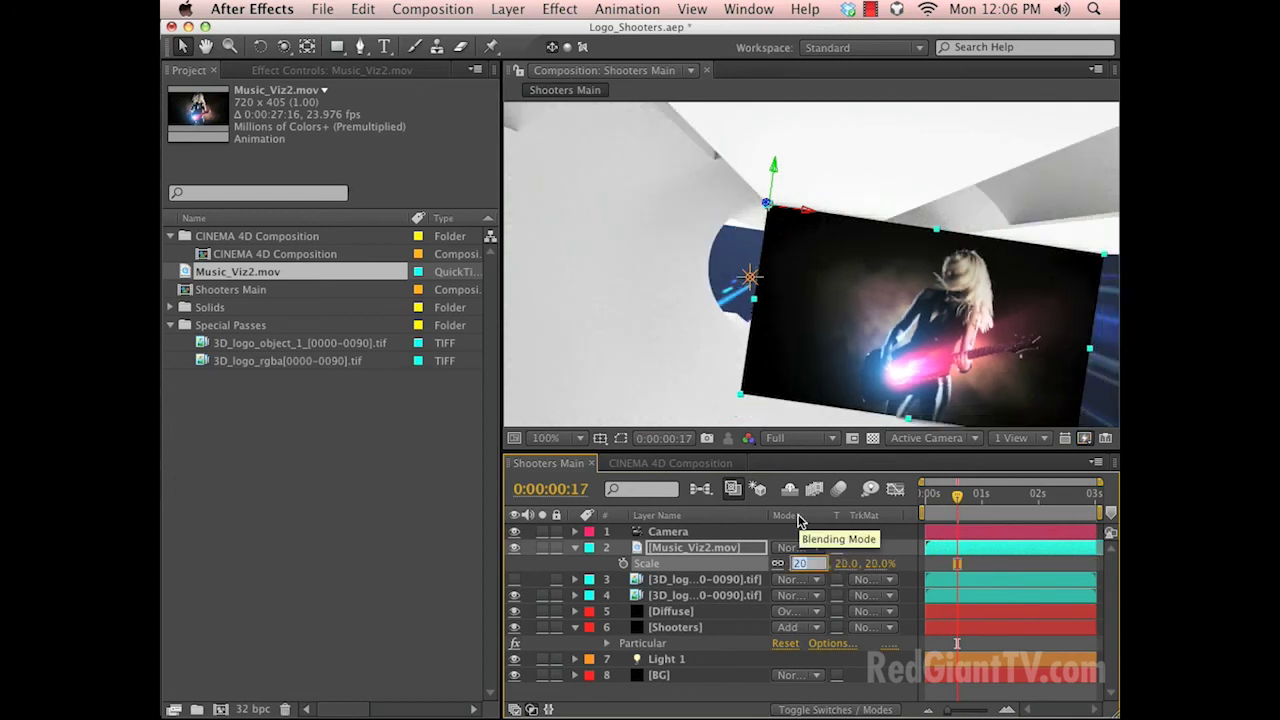
key(Down)
key(Down)
key(Down)
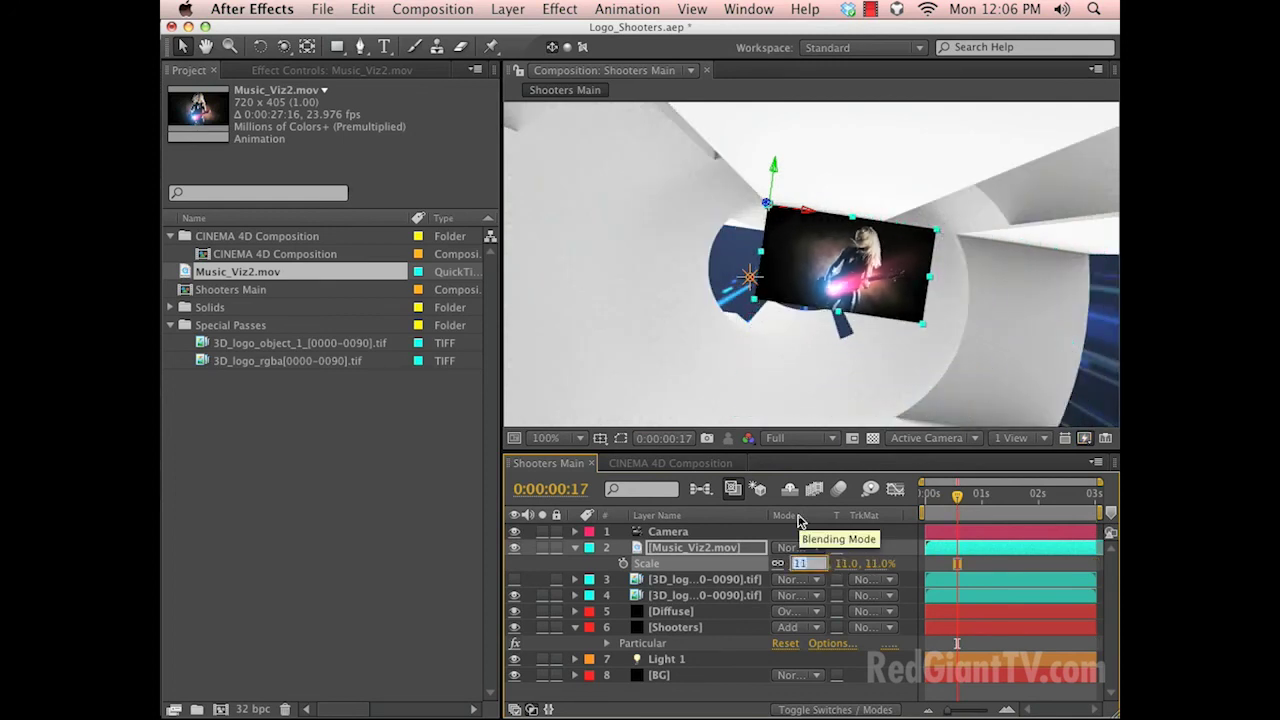
key(Up)
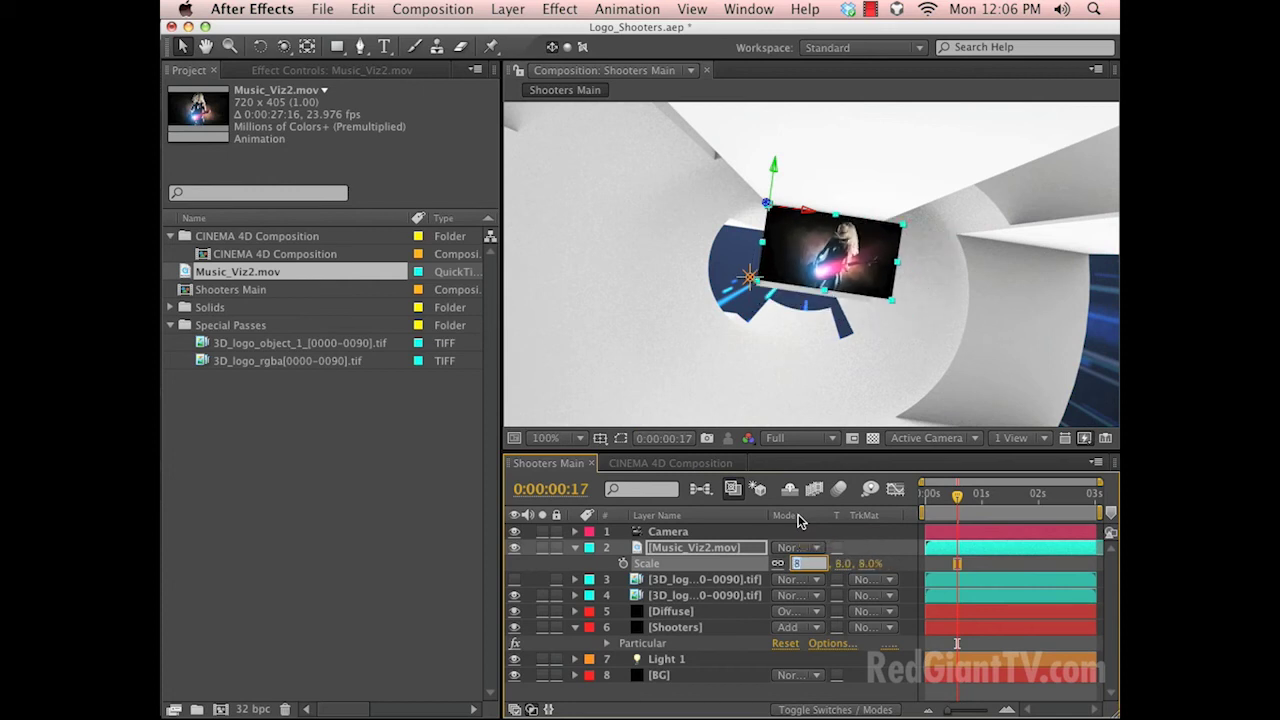
key(super+Up)
key(super+Up)
key(super+Up)
key(super+Up)
key(super+Up)
key(super+Up)
key(super+Up)
key(super+Up)
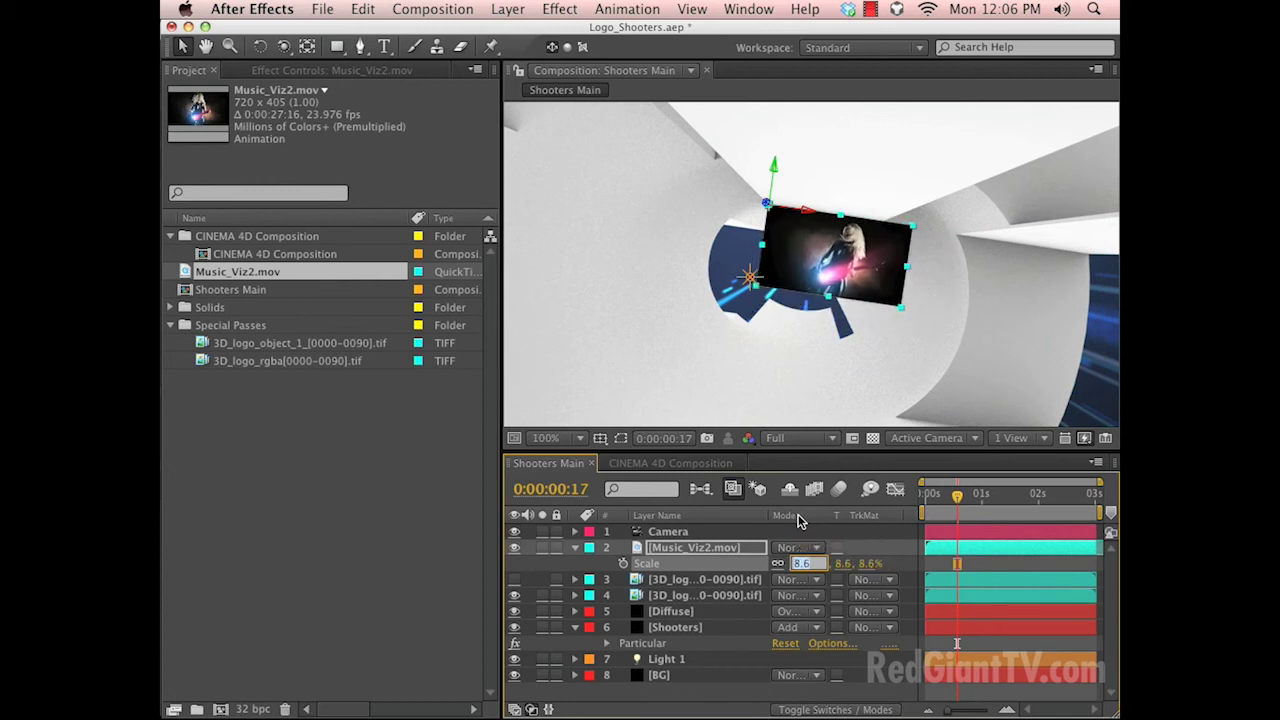
key(Return)
Remove the Music_Viz2.mov layer's Position keyframes, set its Y position to -162.7 and preview the placement.
key(p)
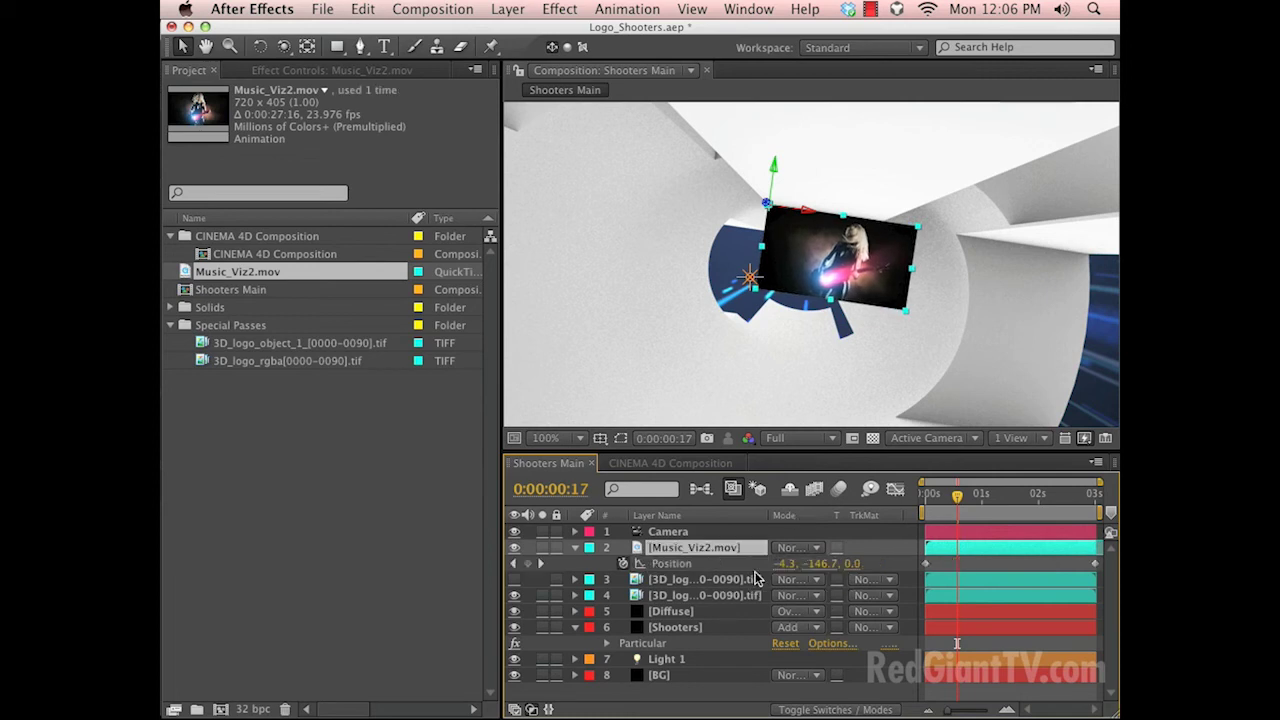
click(623, 563)
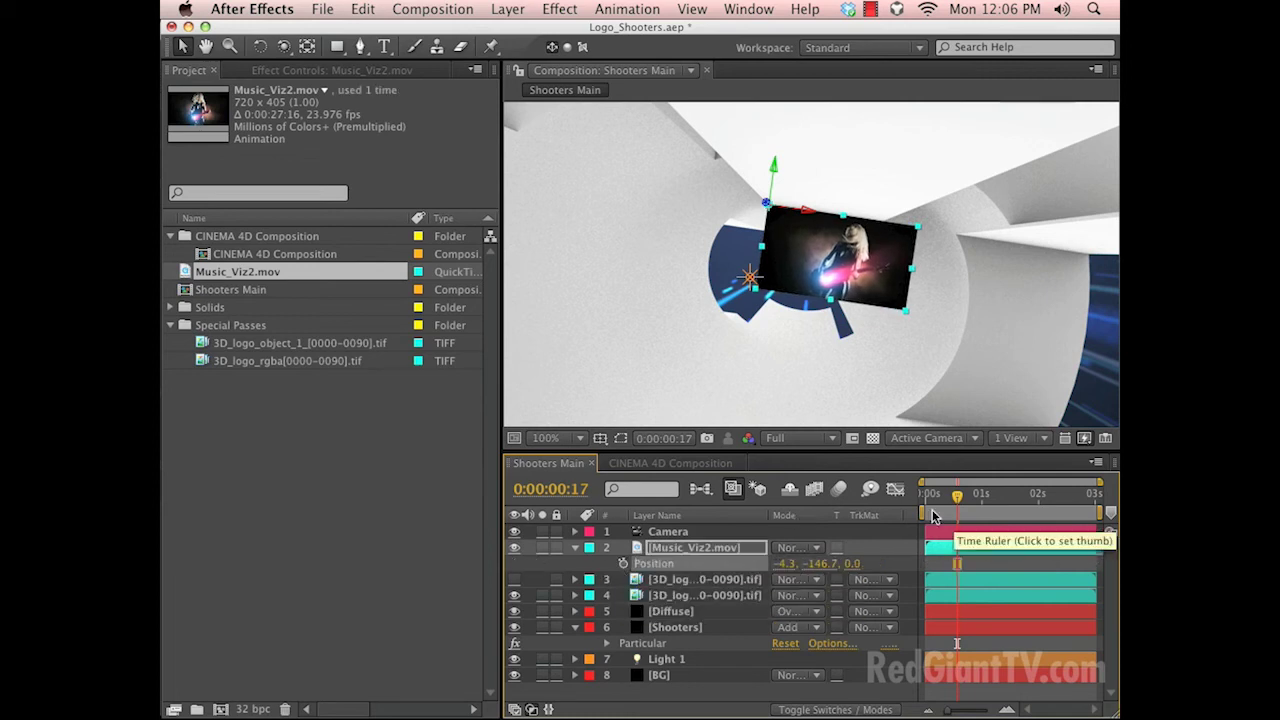
mouse_move(805, 563)
mouse_down()
mouse_move(829, 562)
mouse_move(786, 571)
mouse_up()
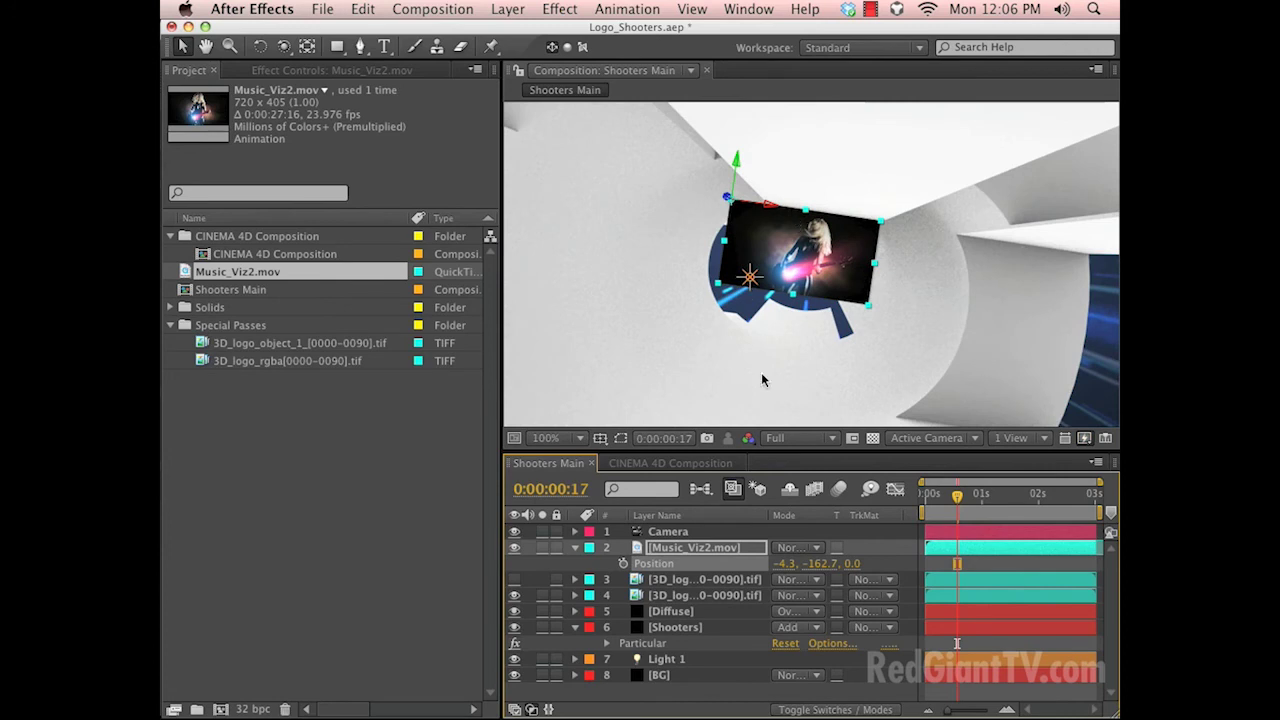
key(space)
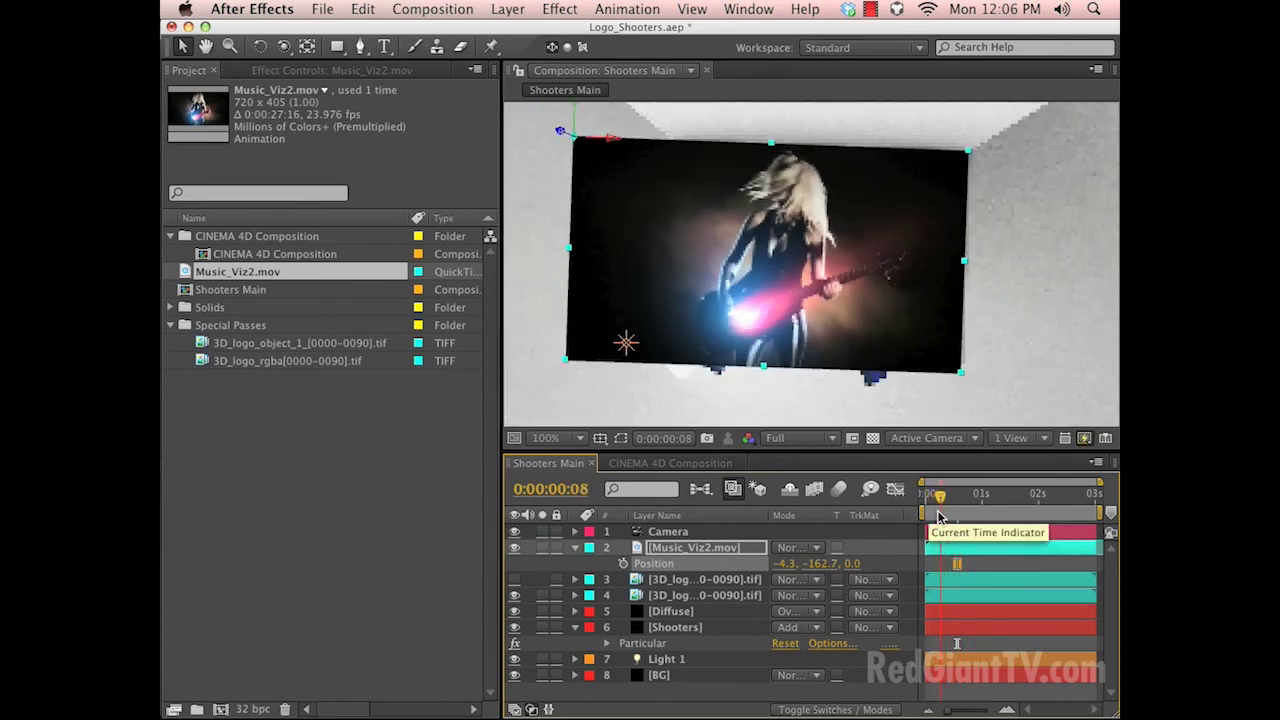
key(space)
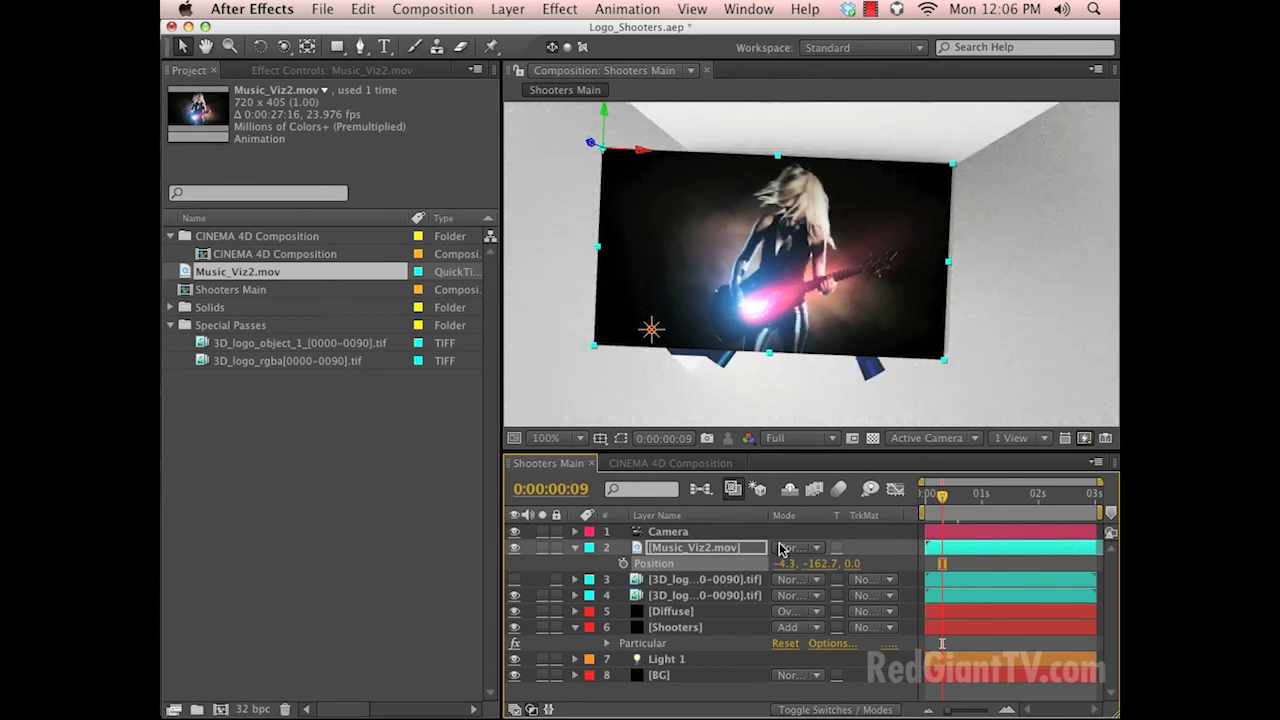
Move the 3D_logo_object_1 layer directly above Music_Viz2.mov, apply it as a Luma Matte and preview the result.
drag(767, 515, 877, 515)
drag(729, 582, 738, 545)
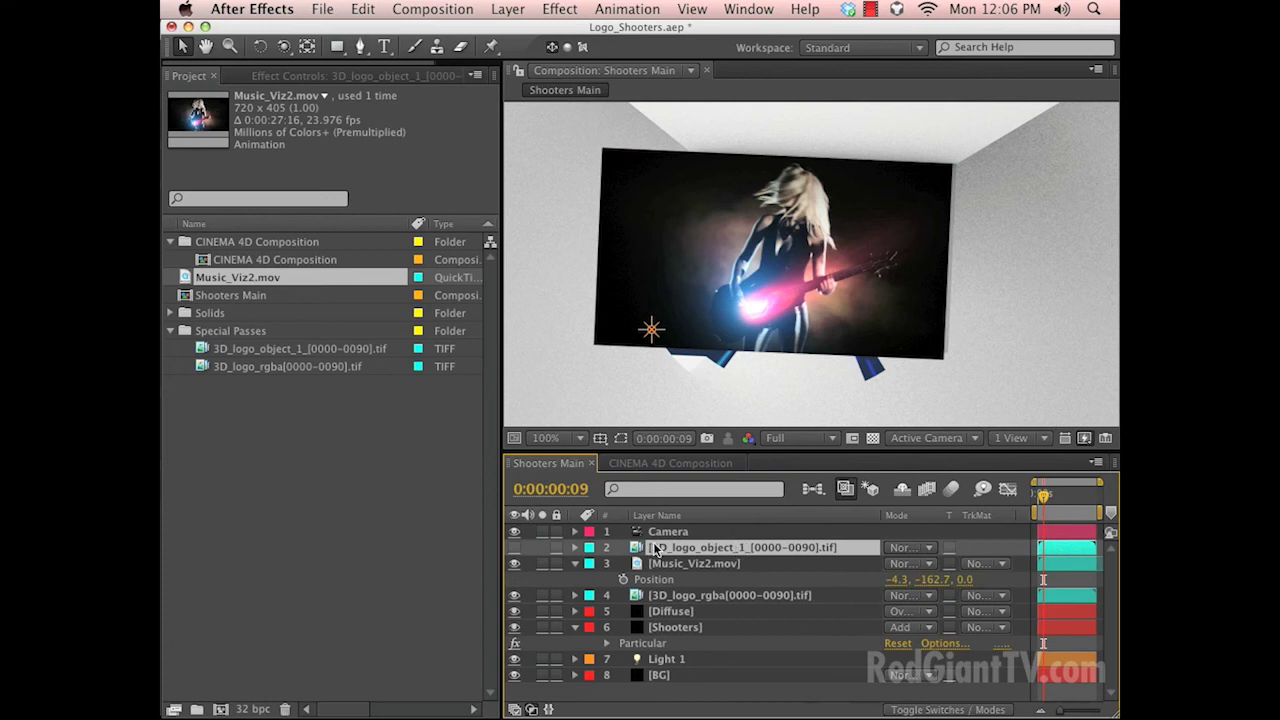
click(977, 566)
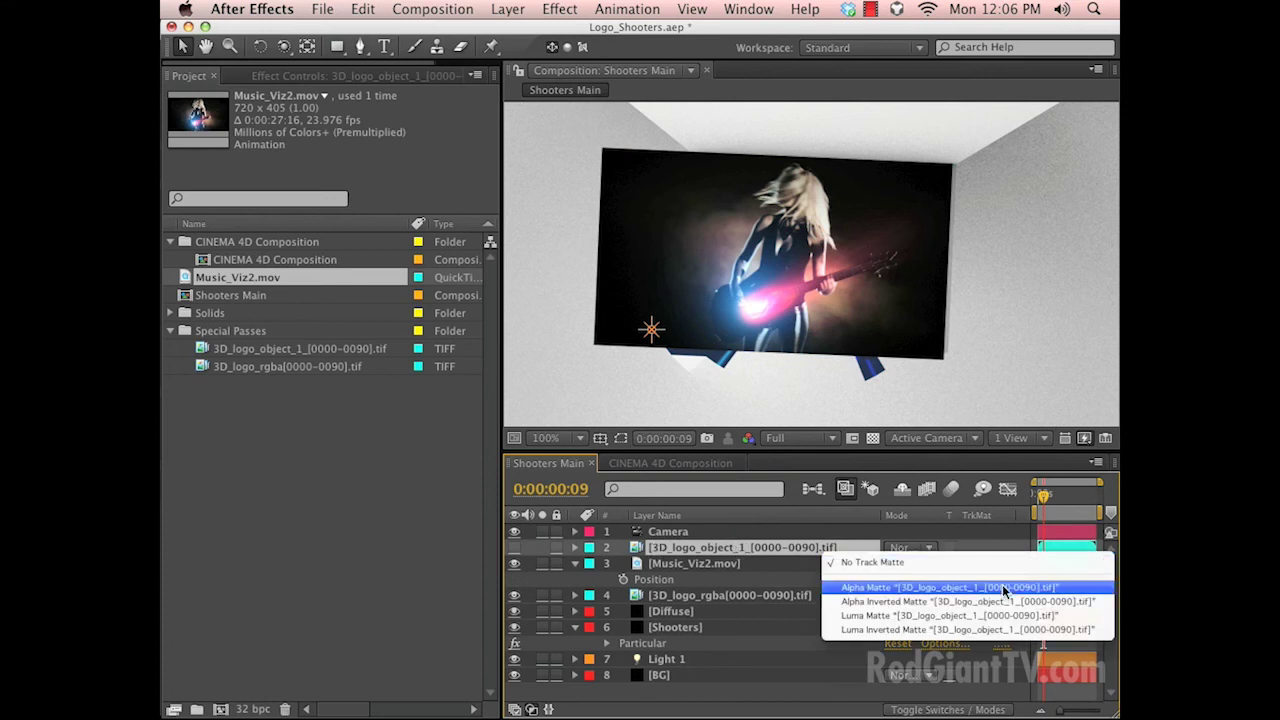
click(966, 609)
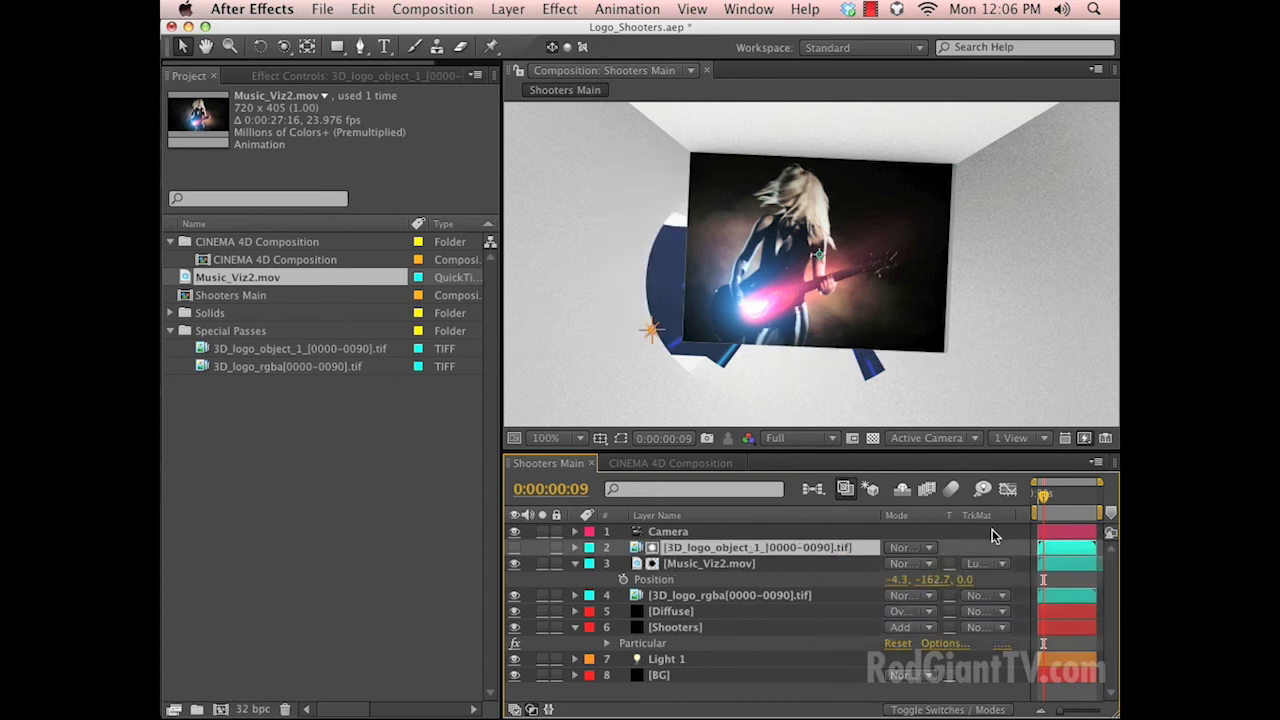
key(space)
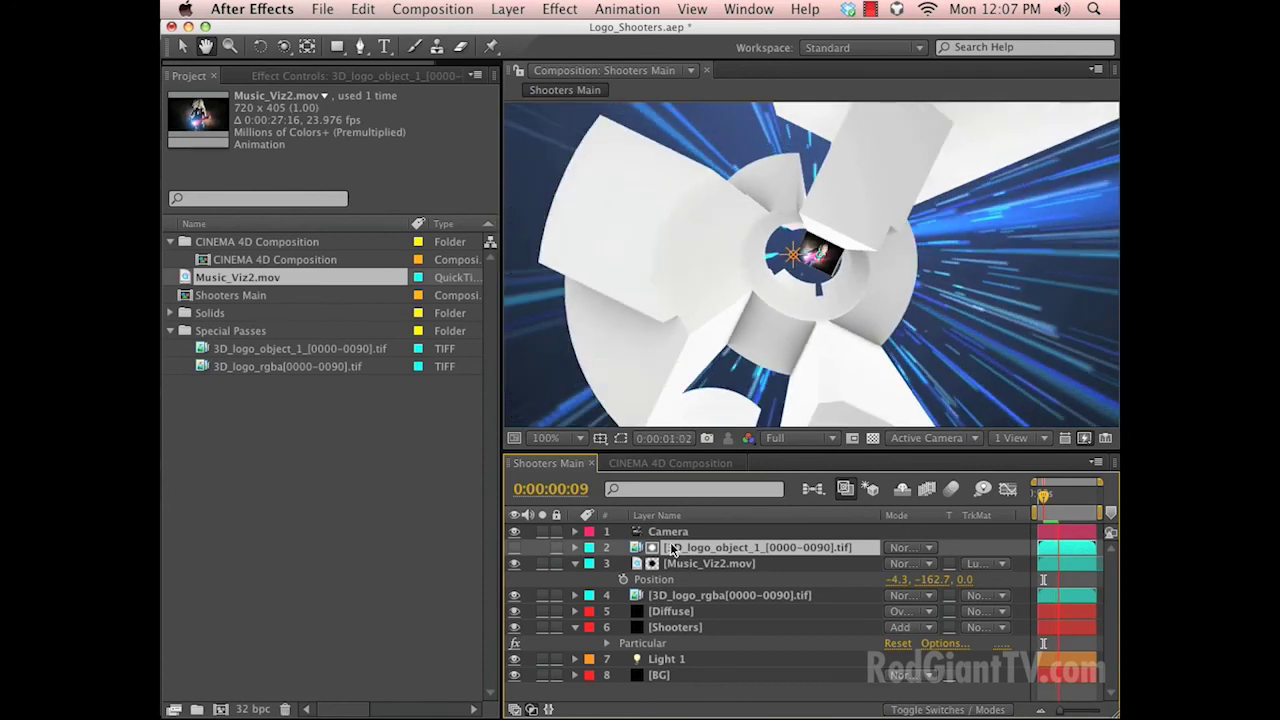
Collapse the properties of all layers and hide the blending mode and track matte columns.
key(super+a)
key(u)
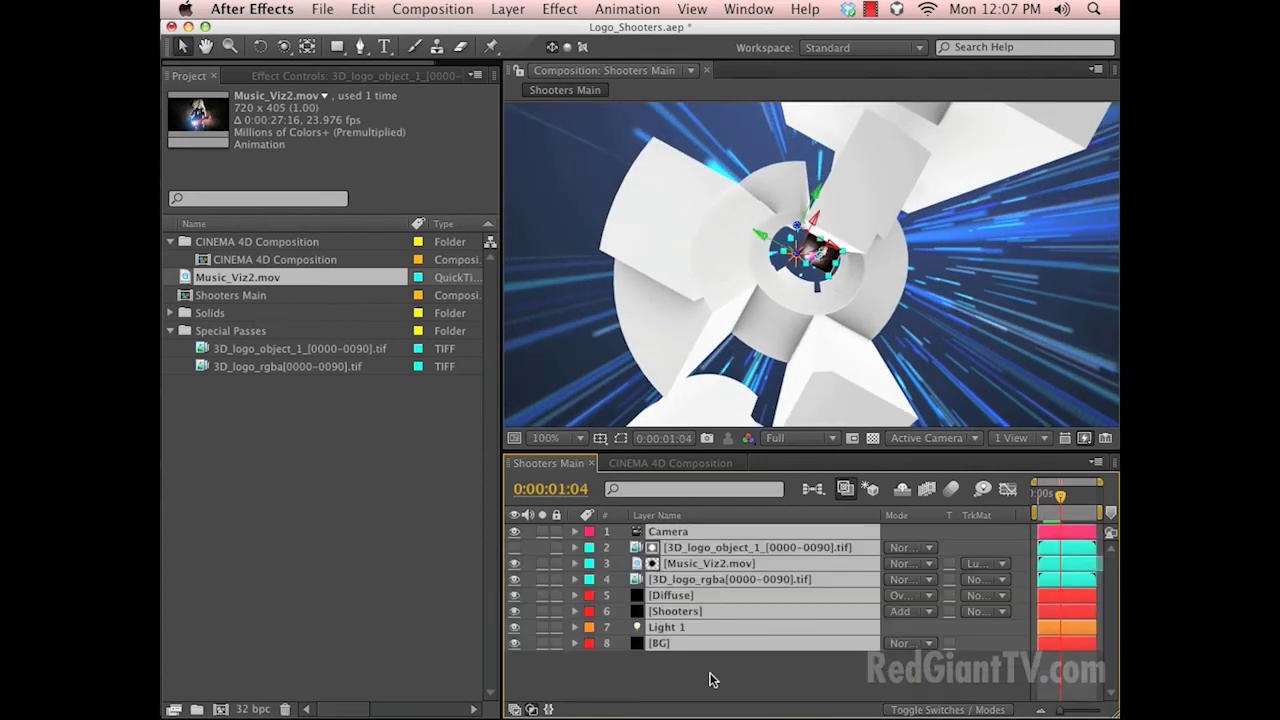
click(709, 677)
right_click(976, 515)
key(Escape)
right_click(978, 515)
click(1020, 521)
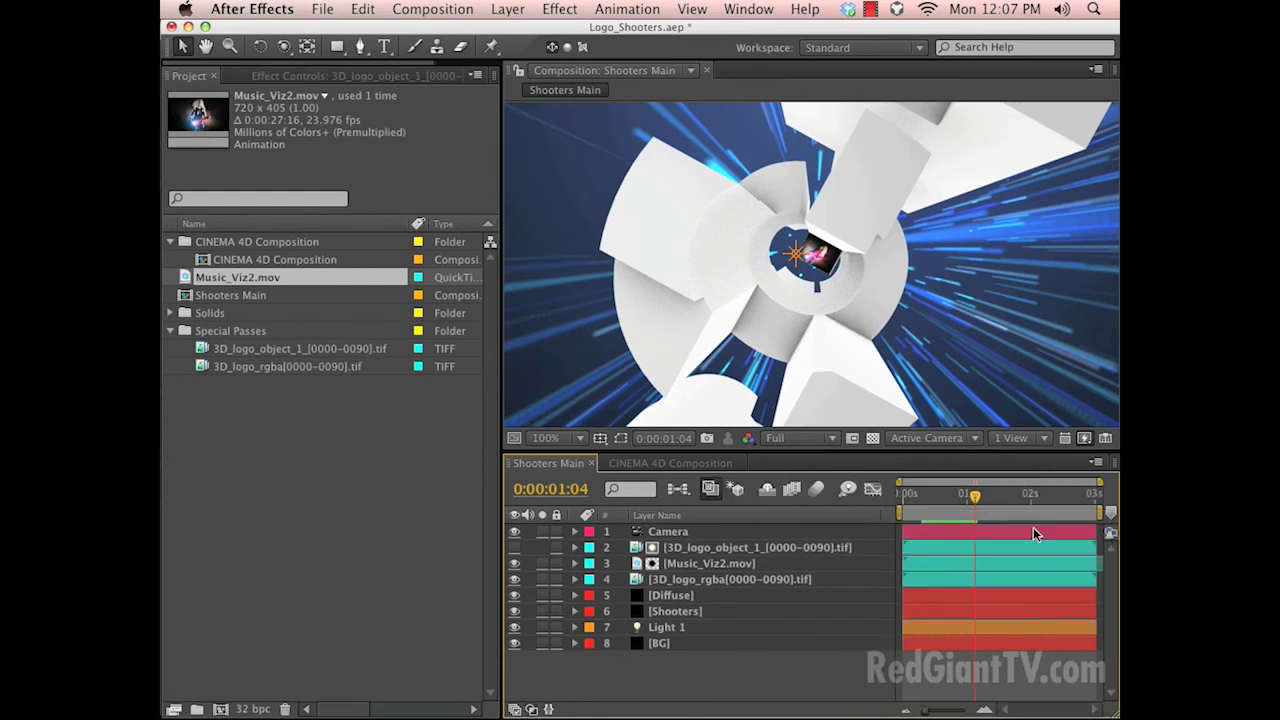
Add a first Opacity keyframe to the Music_Viz2.mov layer shortly after 0:00:02:00.
click(734, 558)
key(t)
drag(985, 500, 1078, 514)
click(623, 580)
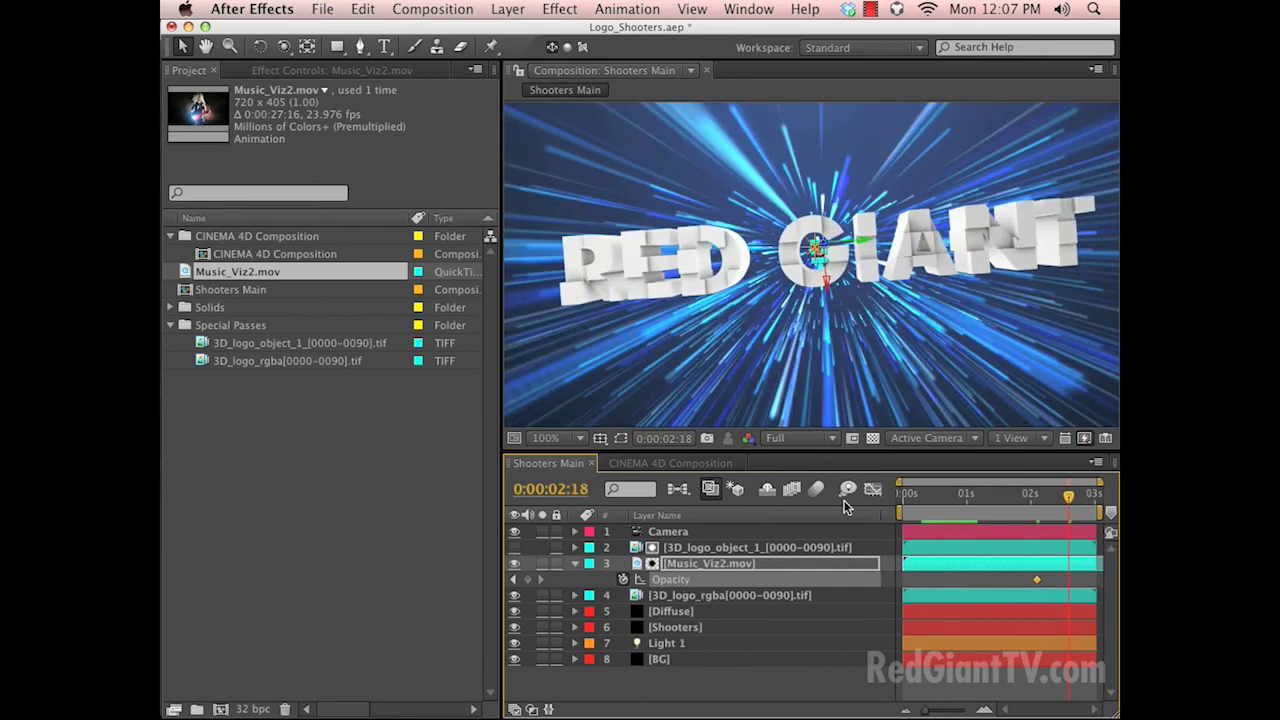
Show the Switches column and set the Music_Viz2.mov layer's Opacity to 0% at 0:00:02:18.
drag(880, 512, 802, 512)
right_click(757, 514)
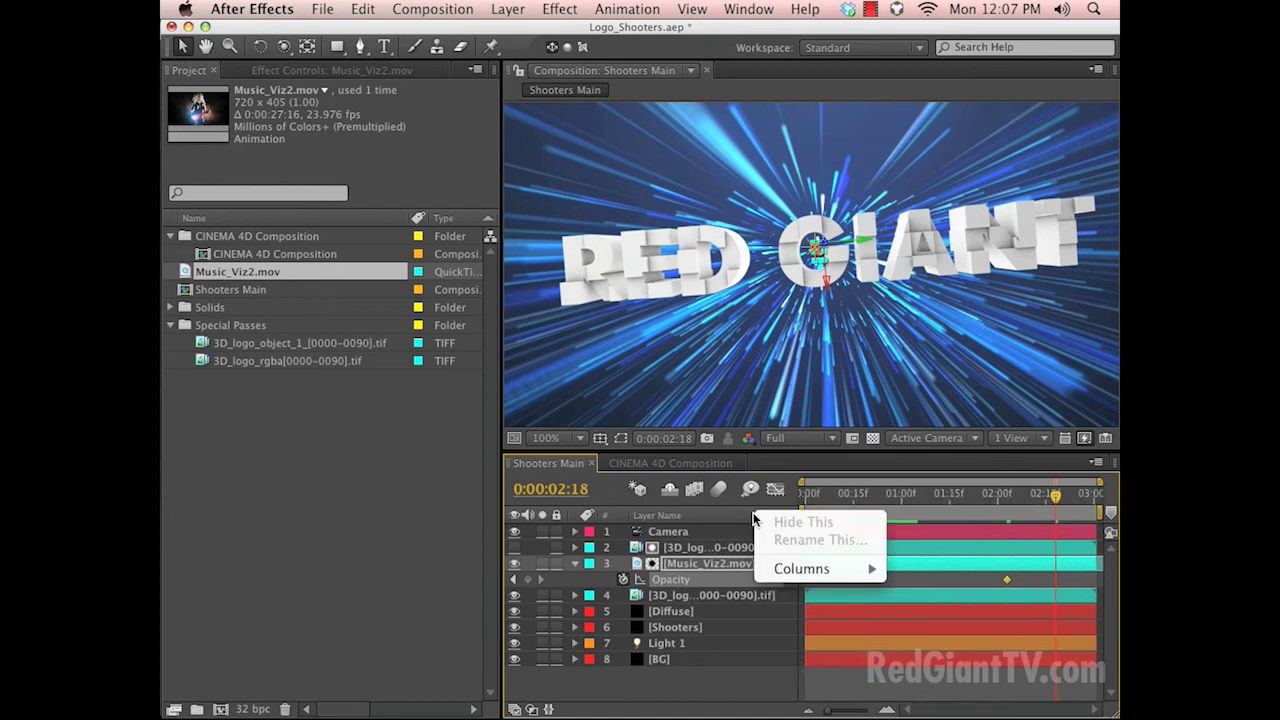
mouse_move(828, 572)
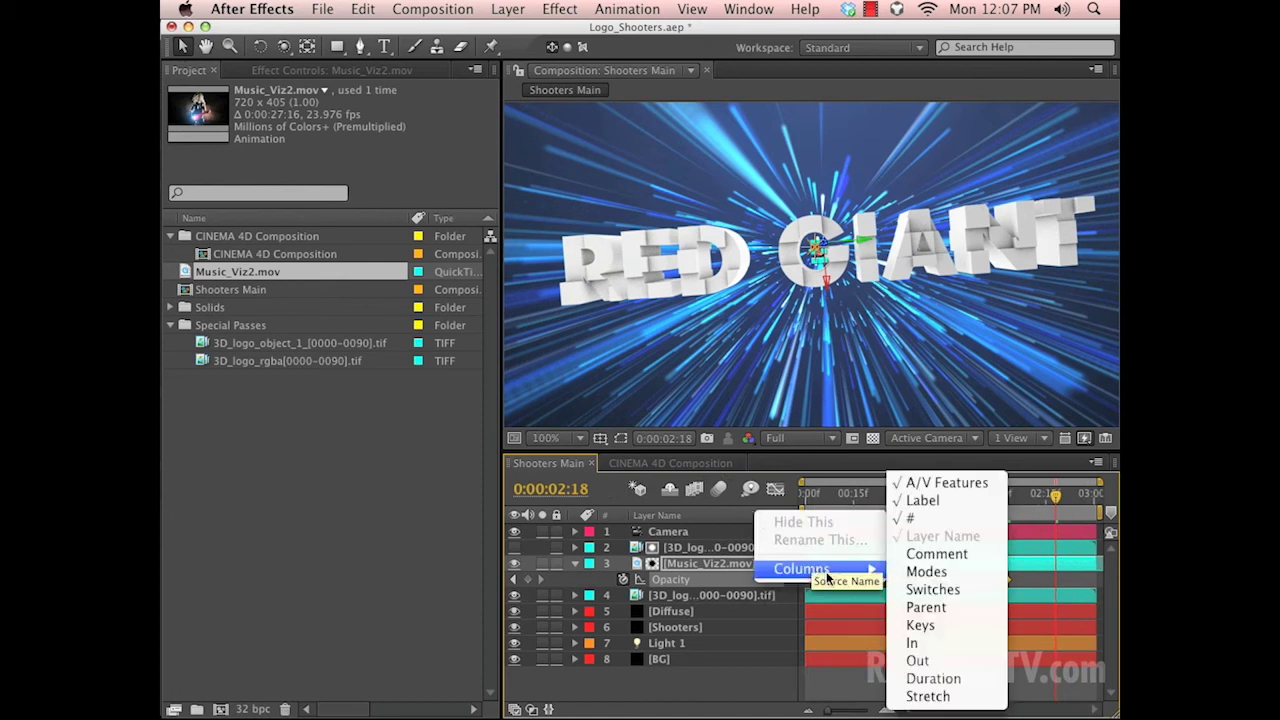
click(954, 589)
drag(798, 585, 961, 573)
Scrub through Shooters Main to check the footage's fade-out, stopping at 0:00:02:24.
drag(985, 514, 1071, 527)
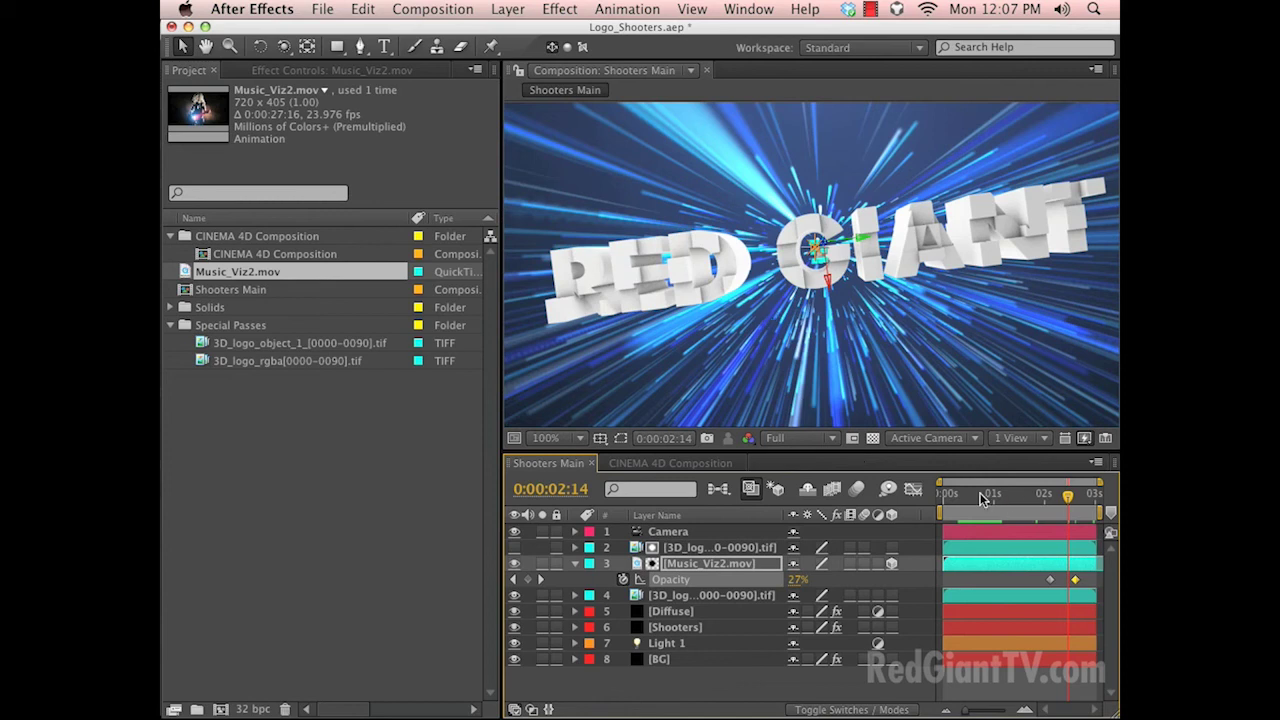
click(1026, 508)
drag(1026, 512, 1085, 535)
Move the Diffuse layer above the Camera layer so it sits first in the stack.
click(662, 611)
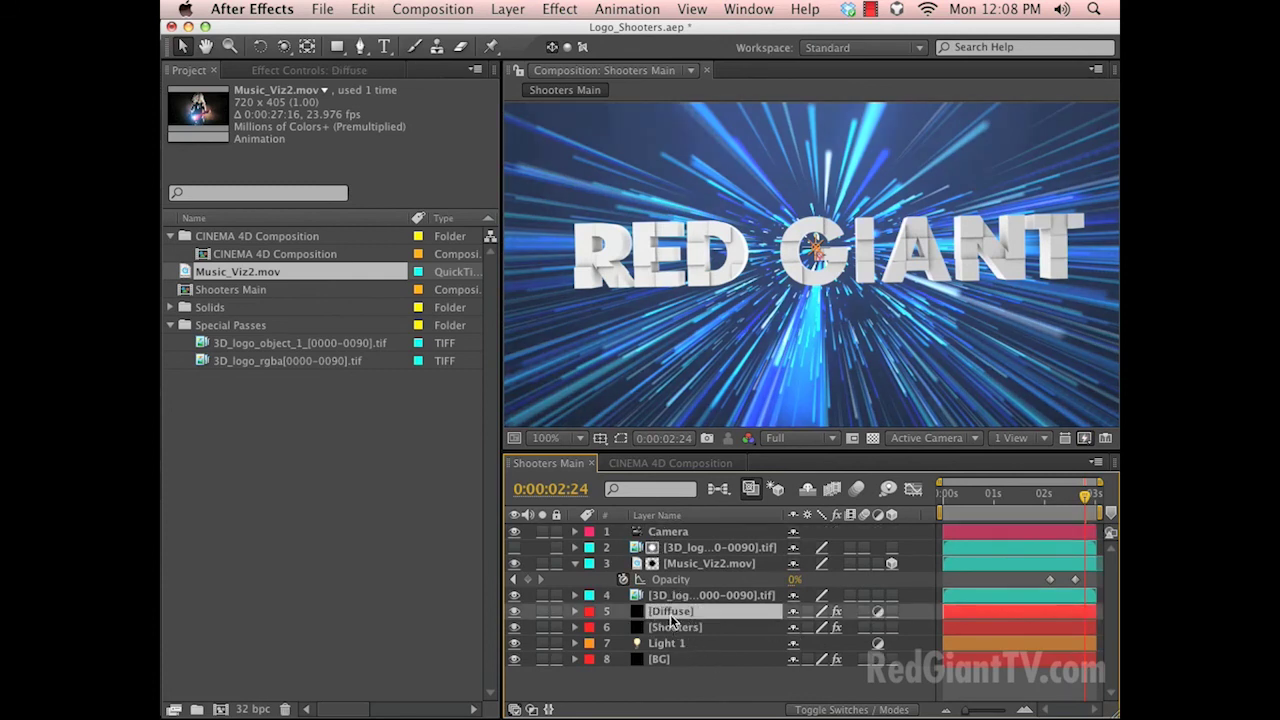
drag(675, 610, 668, 537)
drag(665, 620, 681, 530)
Set the Diffuse layer's Opacity to 73% and check the glow at 0:00:01:11.
key(e)
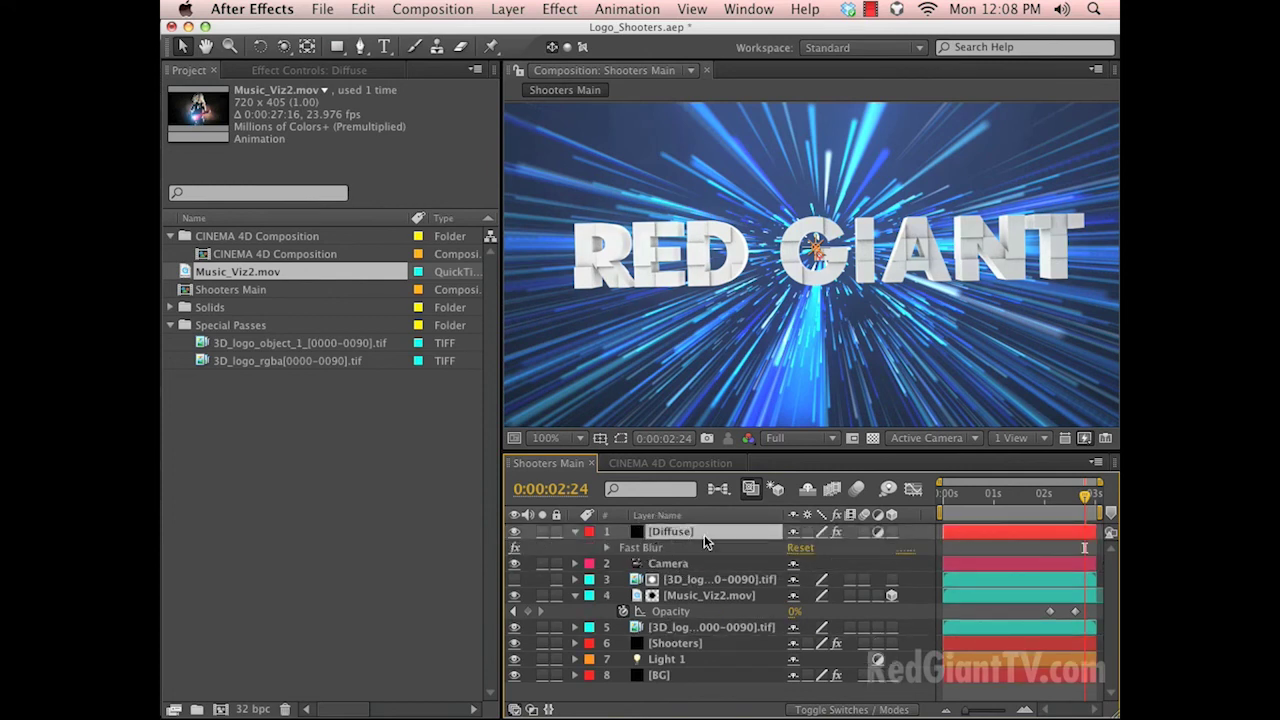
key(t)
click(623, 547)
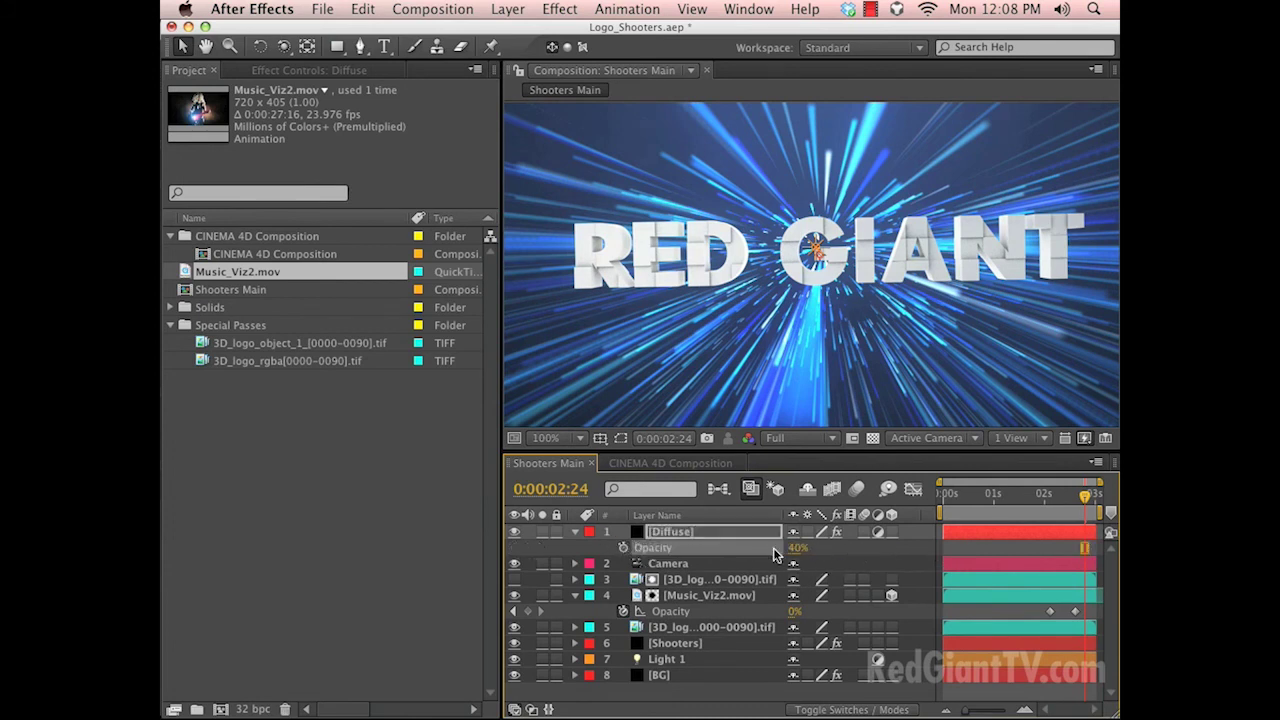
drag(798, 547, 866, 540)
drag(976, 502, 1012, 502)
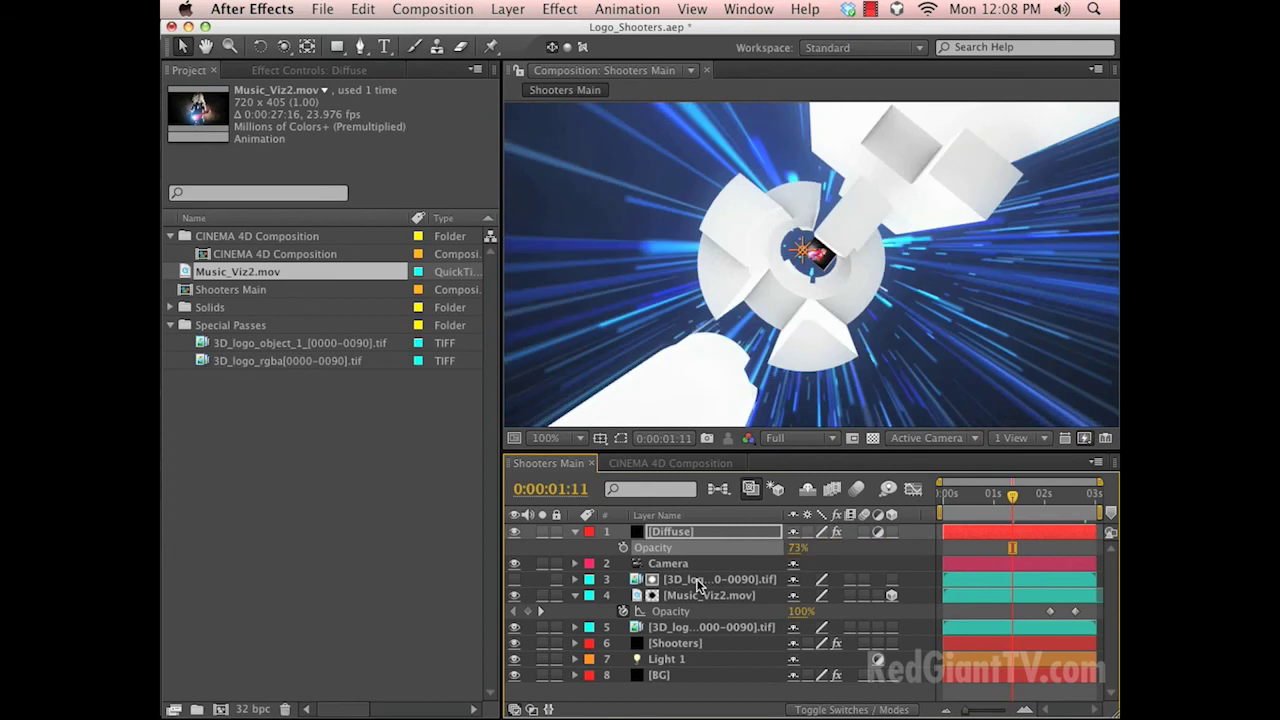
At 0:00:02:04, show the Mode column and check the Diffuse layer's blending mode options, keeping Overlay.
click(1048, 514)
key(F4)
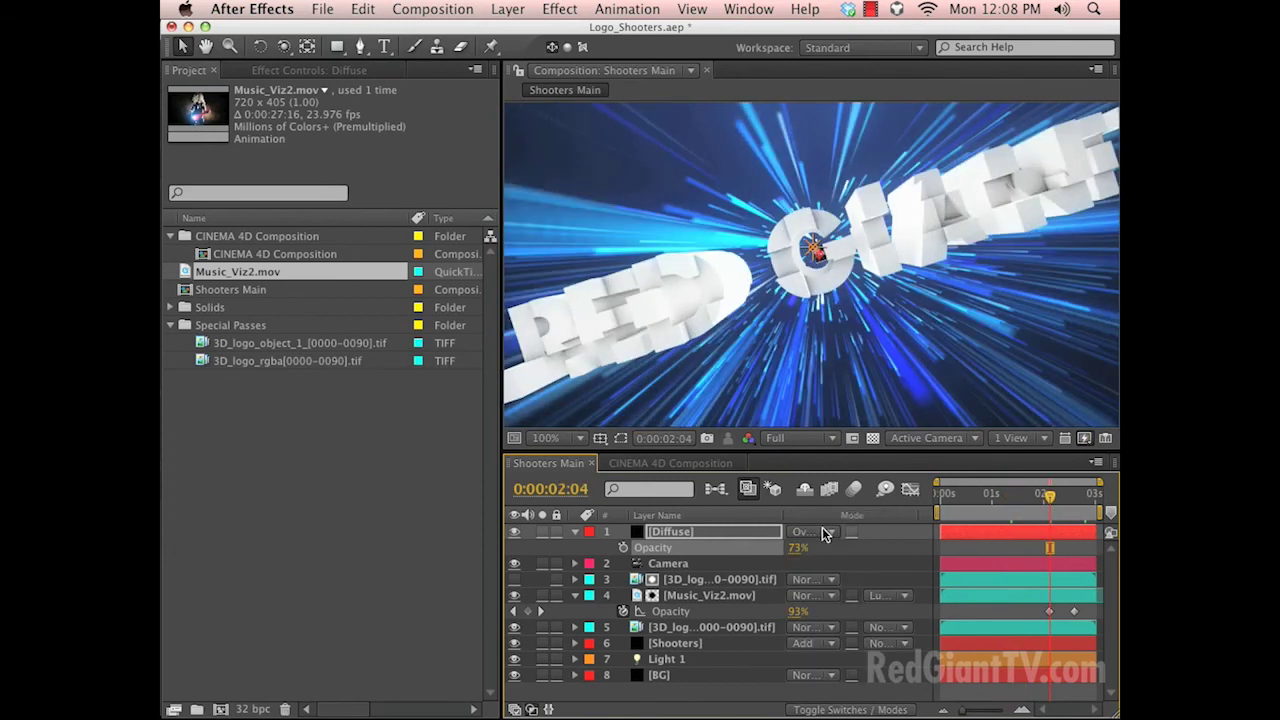
click(823, 531)
click(840, 559)
click(815, 533)
click(822, 491)
Set the Diffuse layer's Opacity to 100% and bring up its Fast Blur settings.
drag(791, 553, 818, 548)
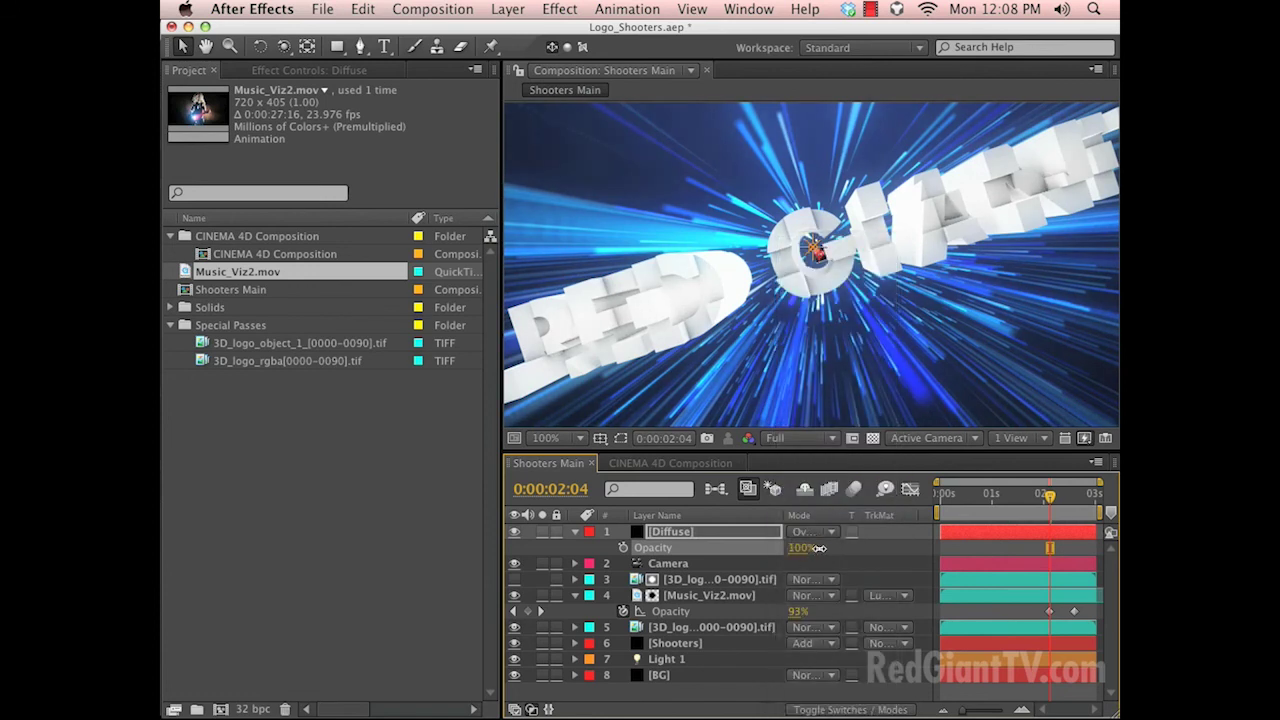
key(e)
double_click(640, 547)
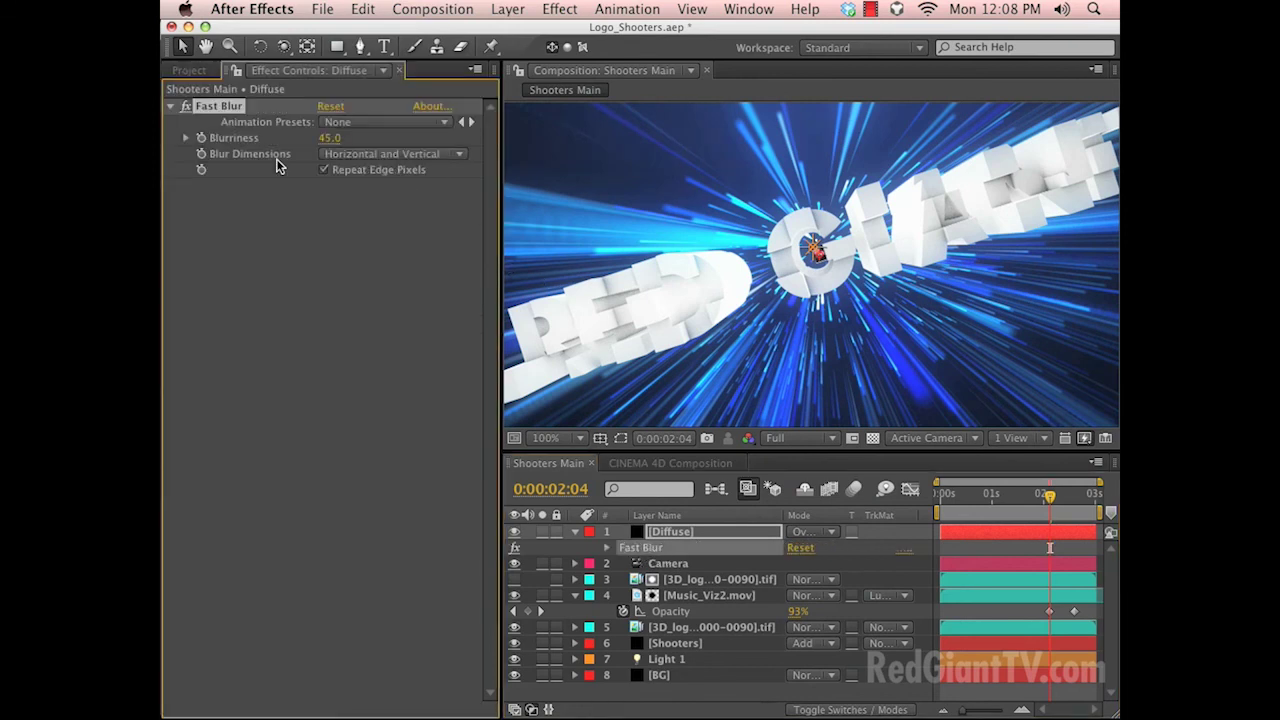
click(666, 533)
Solo the 3D_logo_rgba layer below Music_Viz2.mov and duplicate it.
click(663, 632)
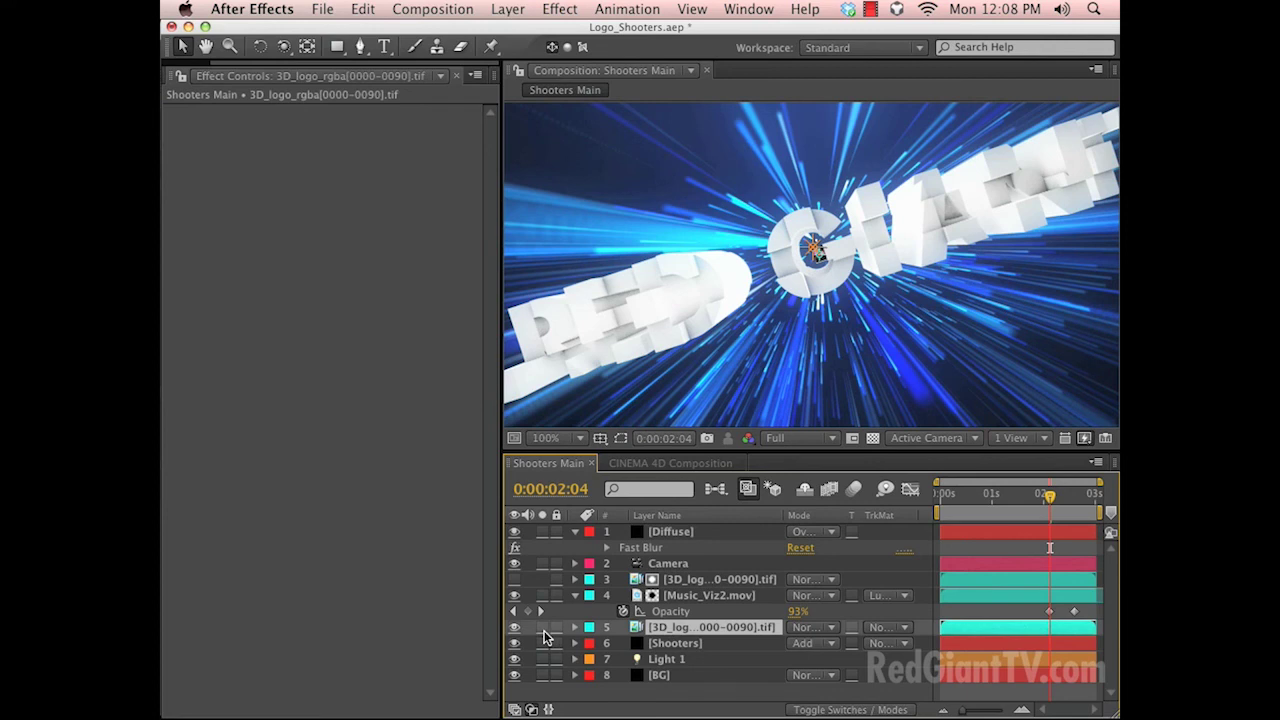
click(541, 627)
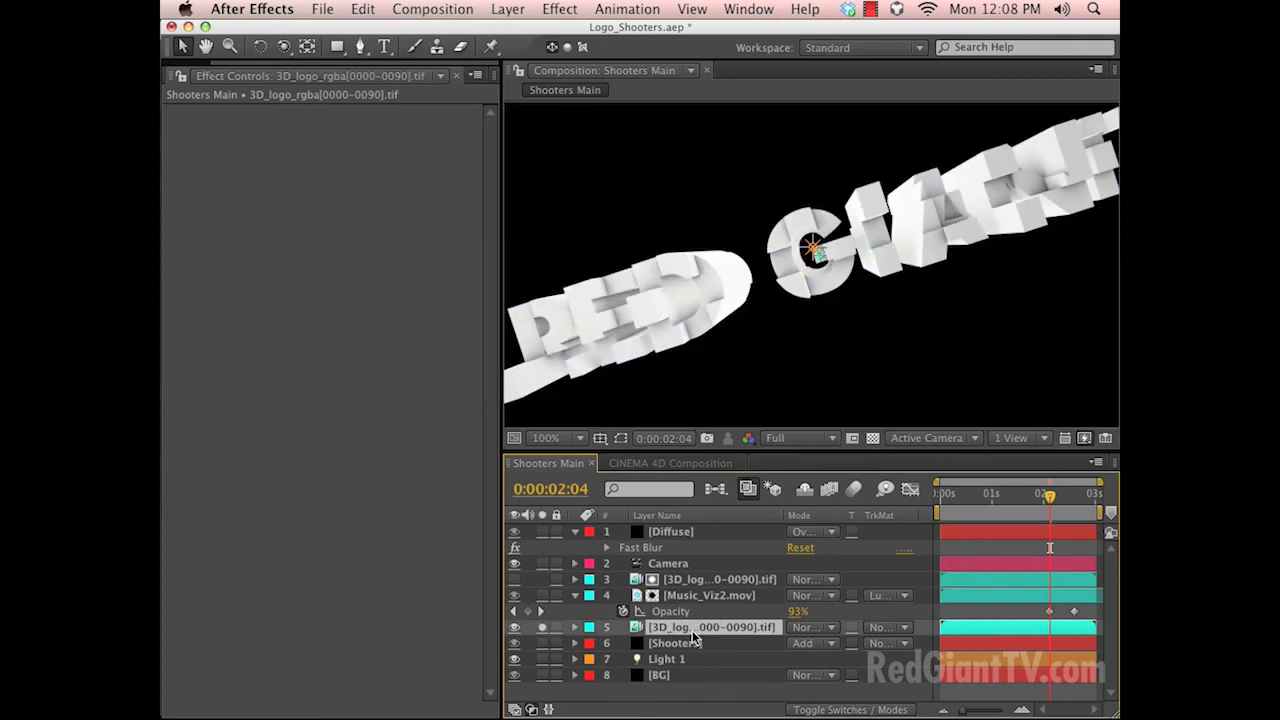
key(super+d)
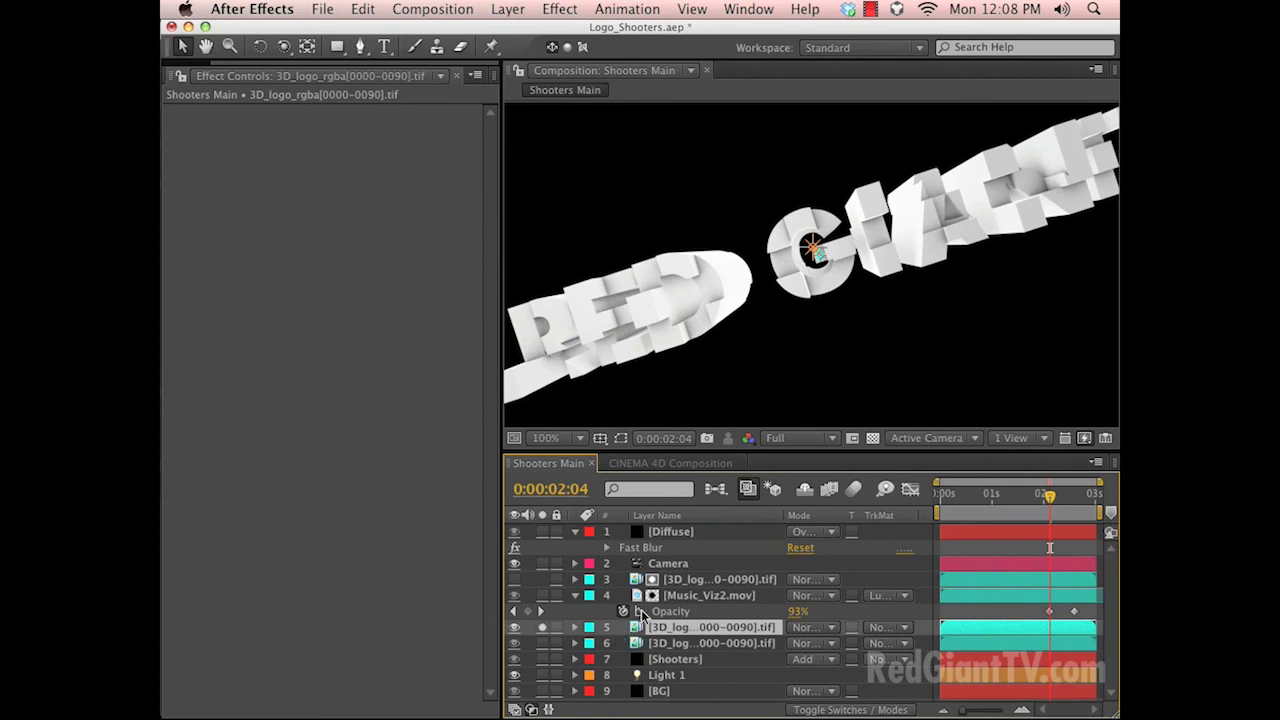
Apply Find Edges with Invert enabled to the upper copy of the 3D_logo_rgba layer.
click(583, 7)
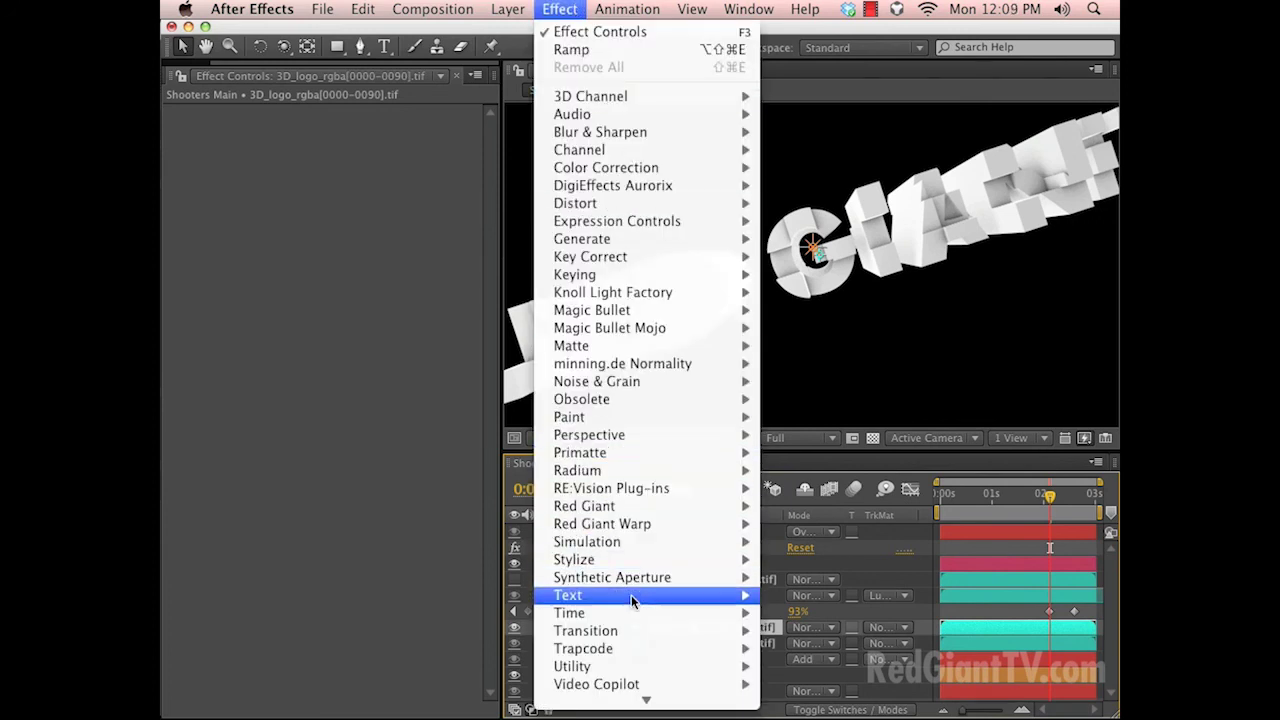
mouse_move(637, 562)
click(854, 533)
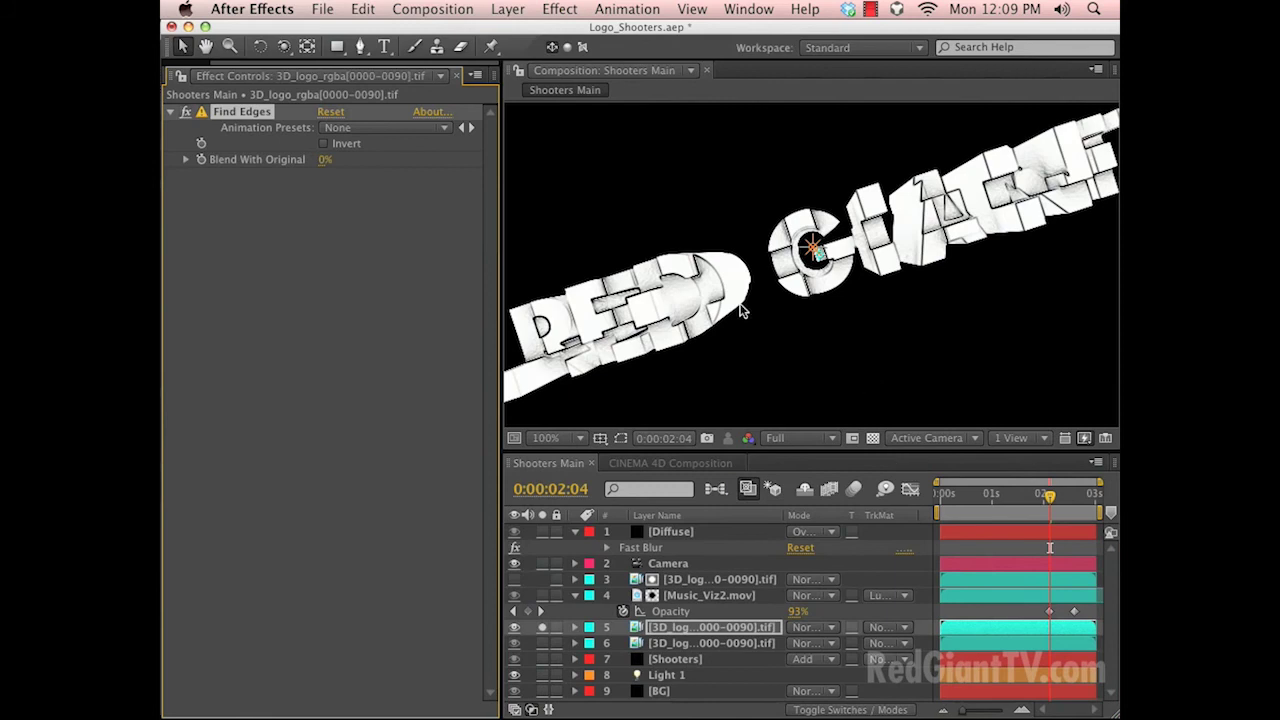
click(323, 143)
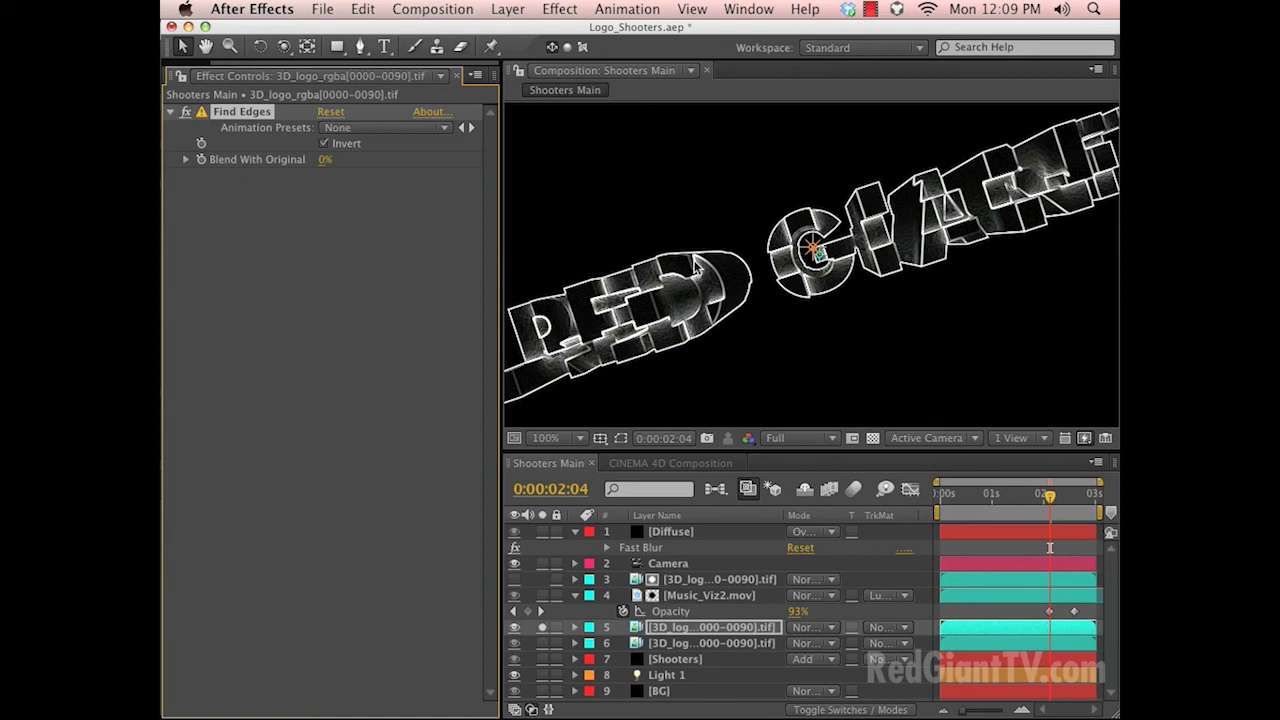
Add Levels to the edges layer with Input Black at 0.2549 and set the layer's blending mode to Screen.
click(545, 8)
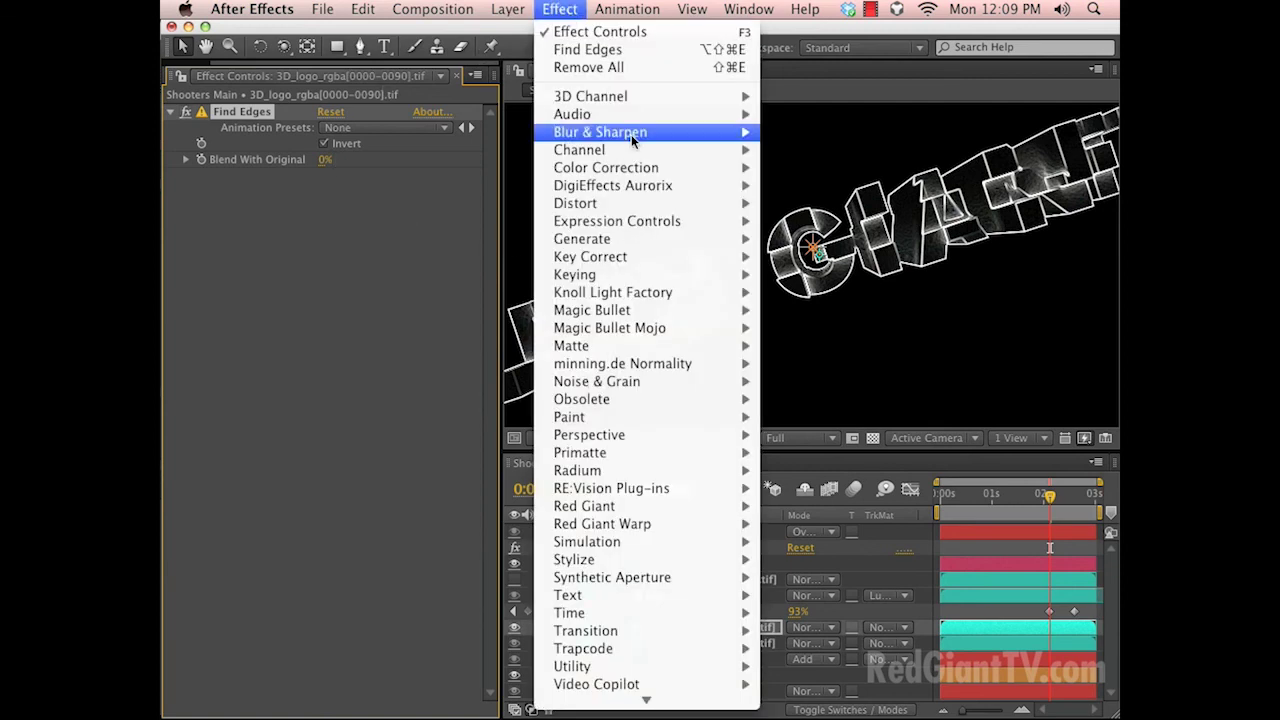
mouse_move(629, 168)
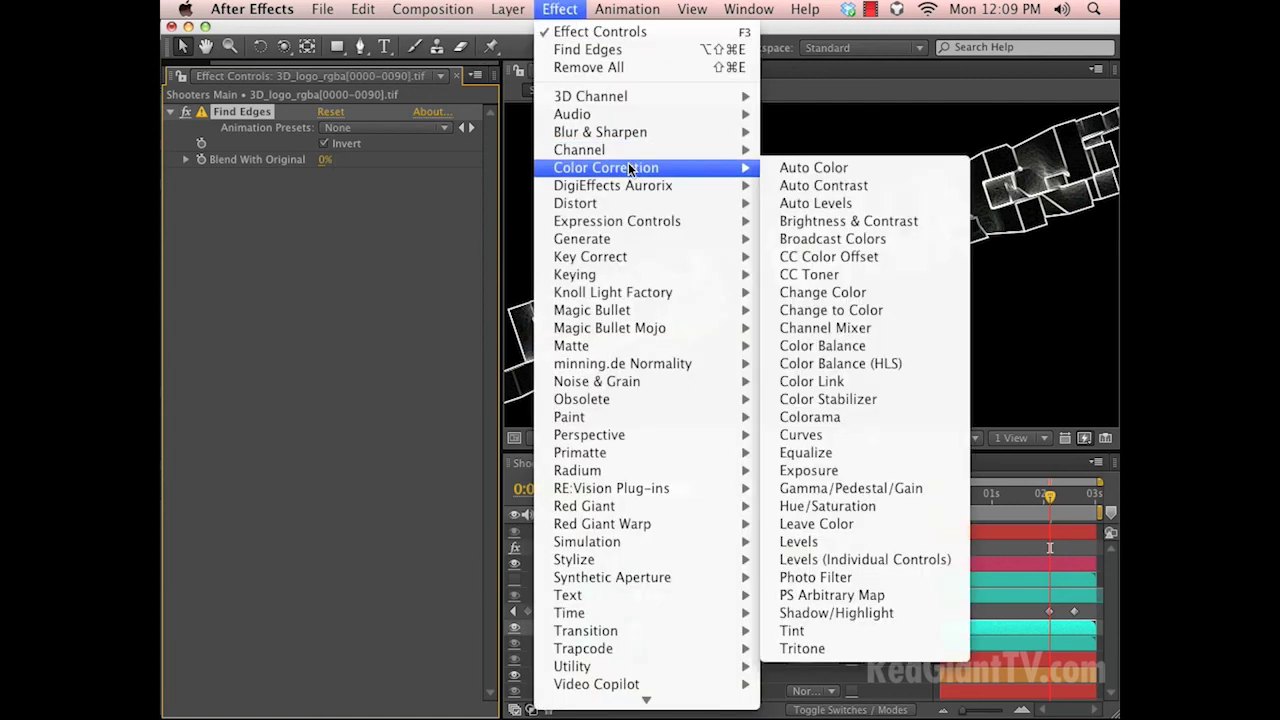
click(847, 541)
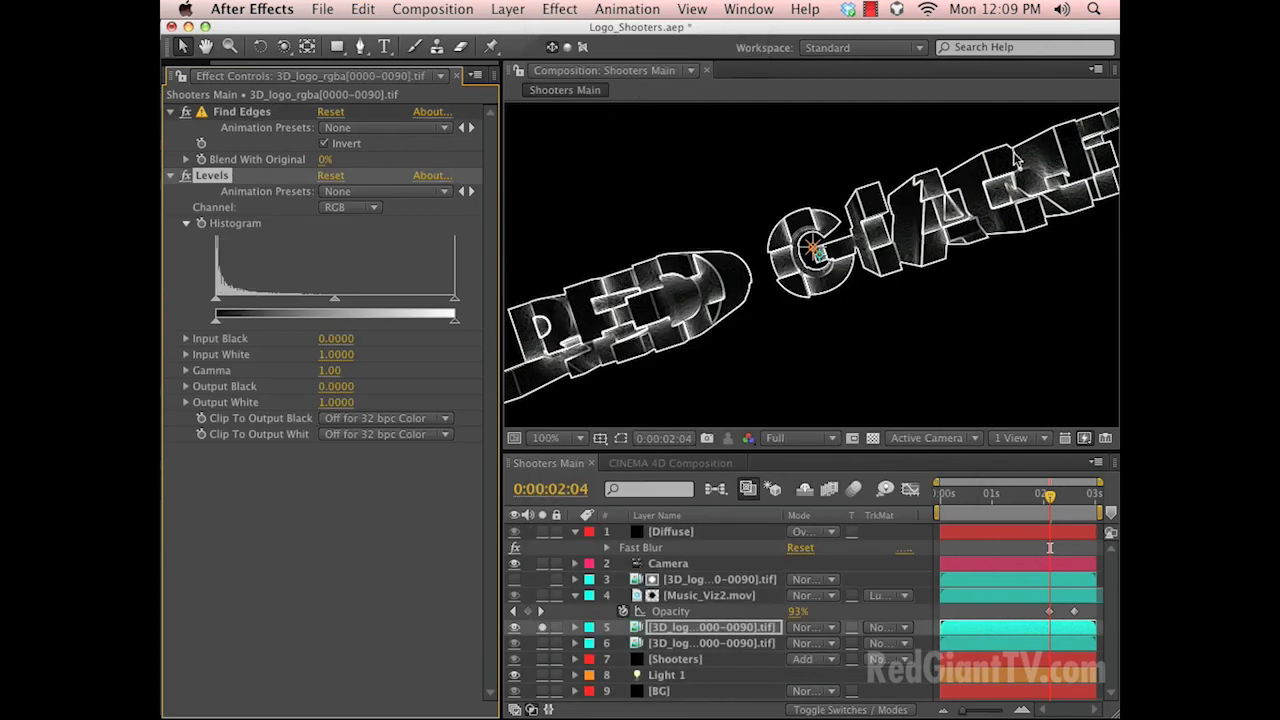
drag(218, 305, 276, 303)
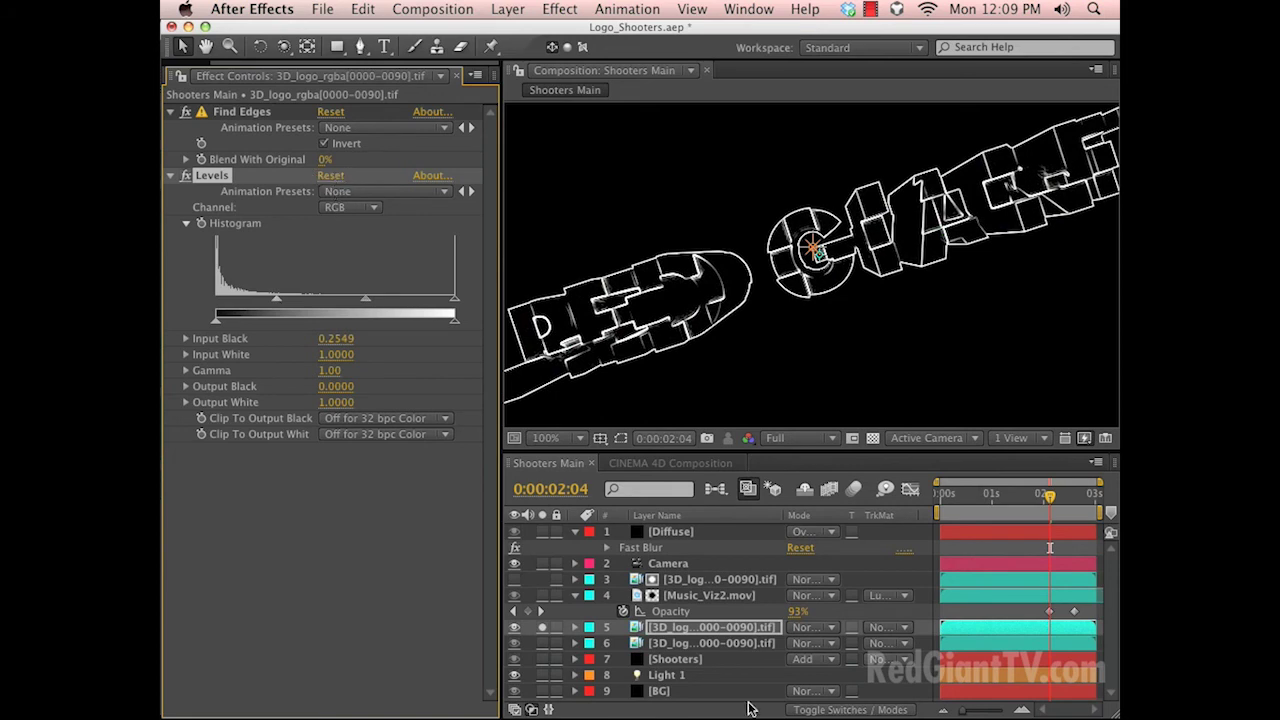
click(827, 633)
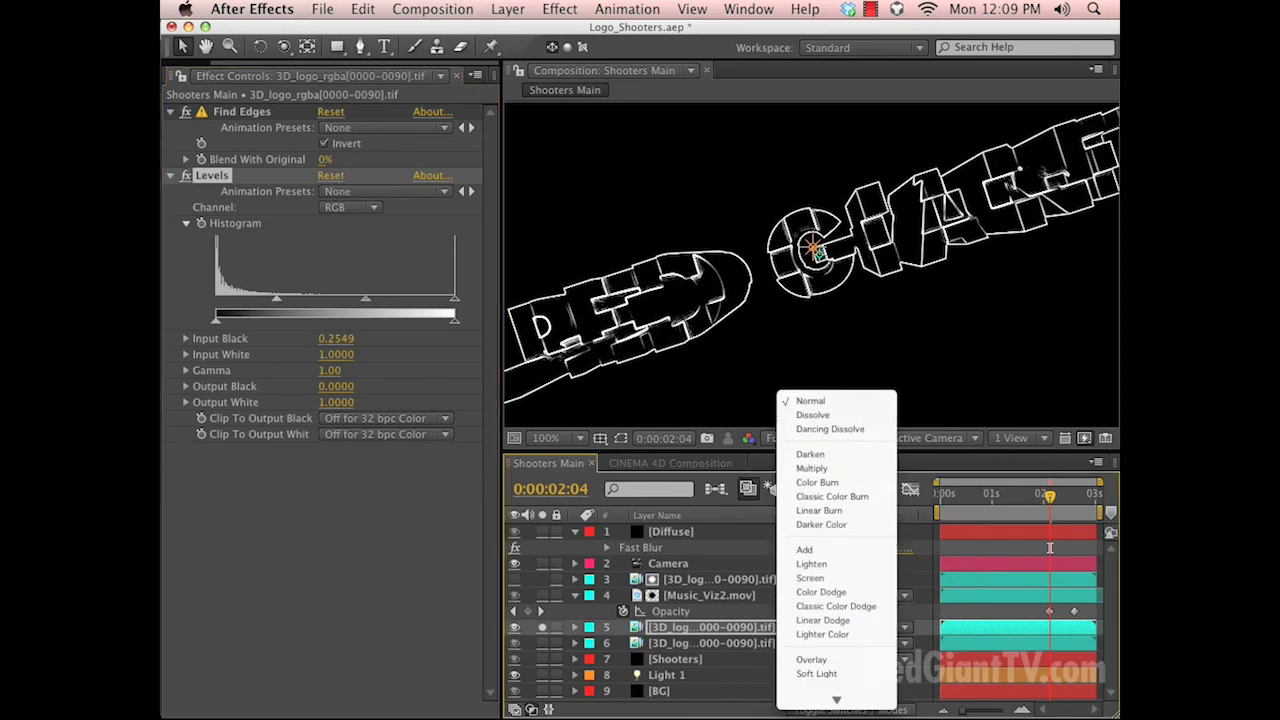
click(820, 566)
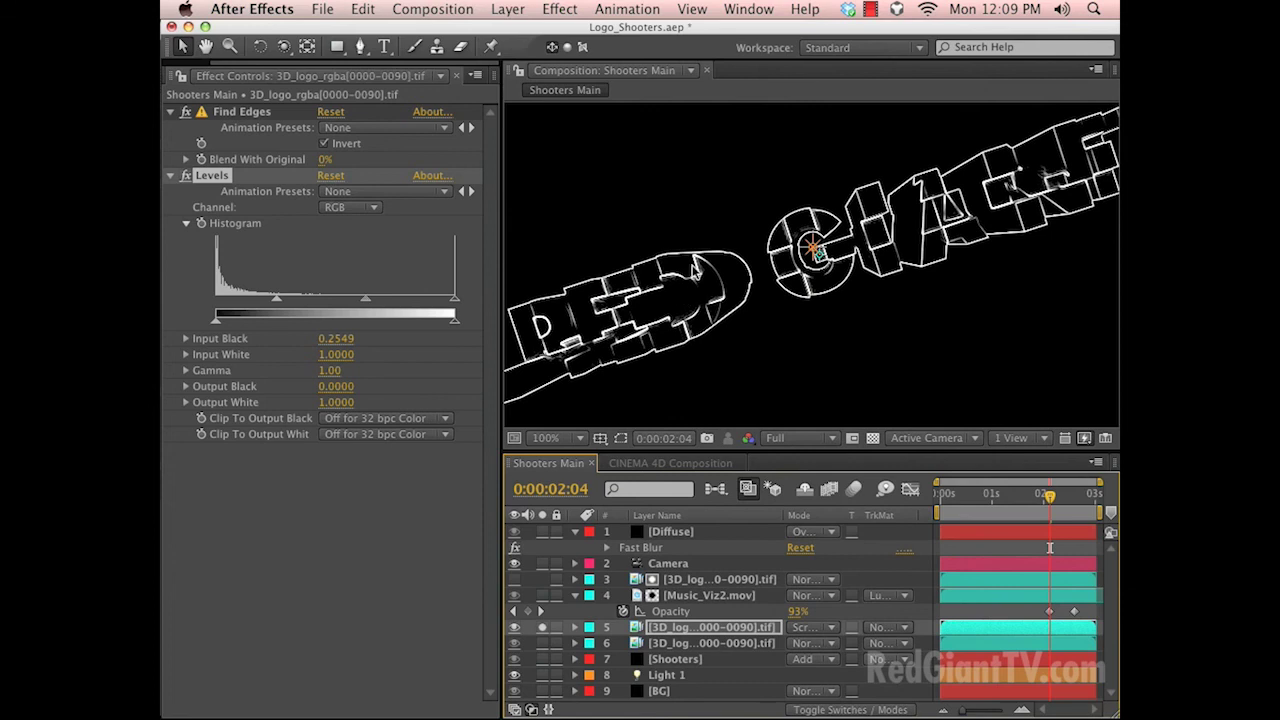
Add a Tritone effect to the edges layer and set its Midtones to a light cyan-blue.
click(560, 9)
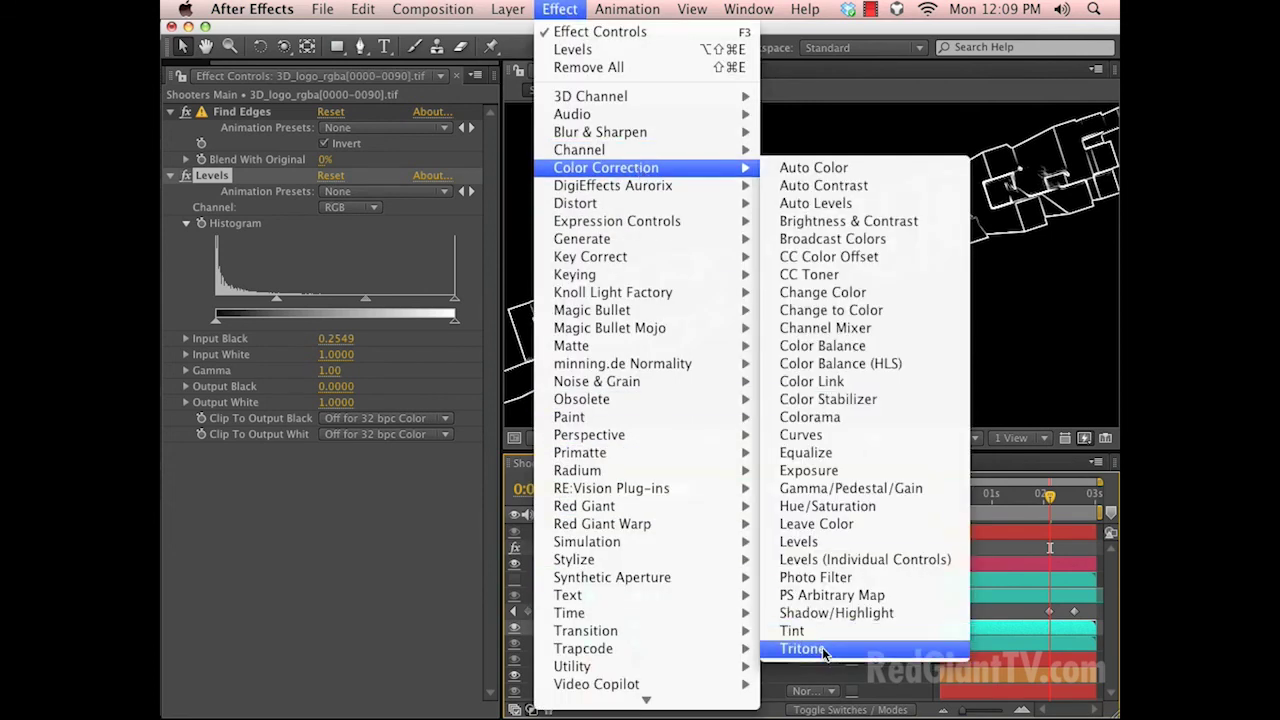
click(822, 647)
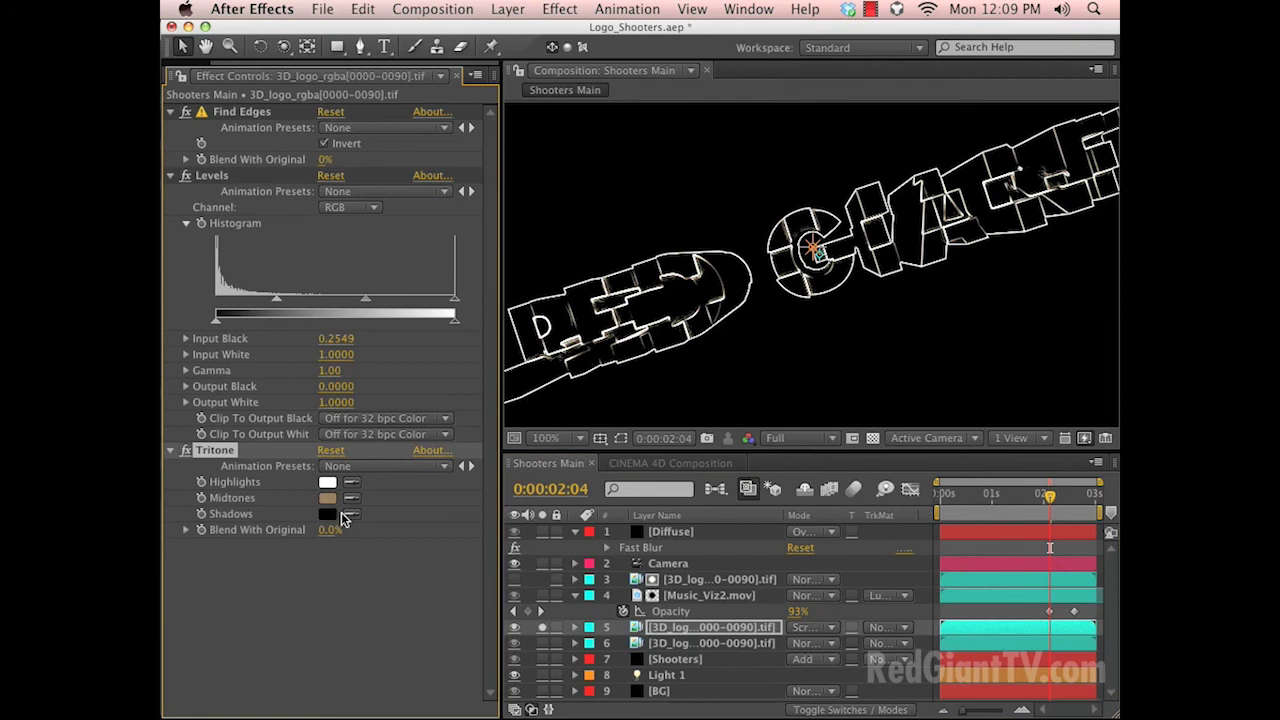
click(327, 497)
click(870, 414)
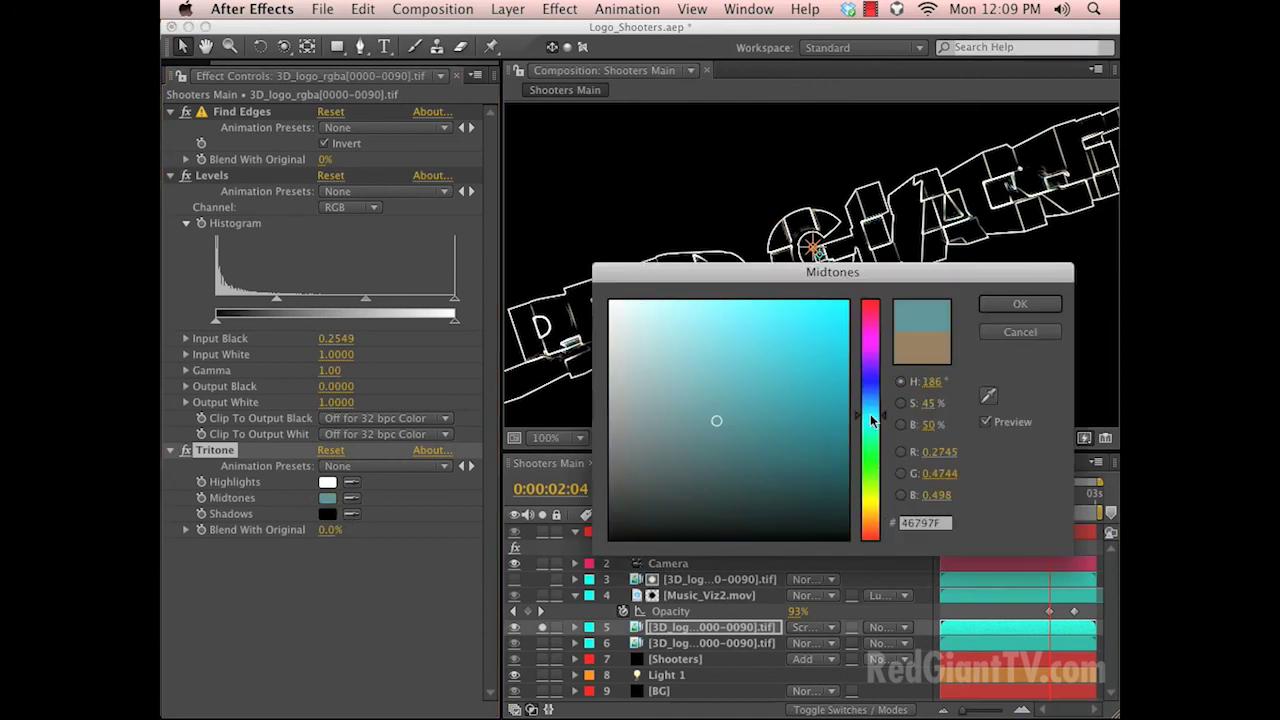
click(732, 352)
key(Return)
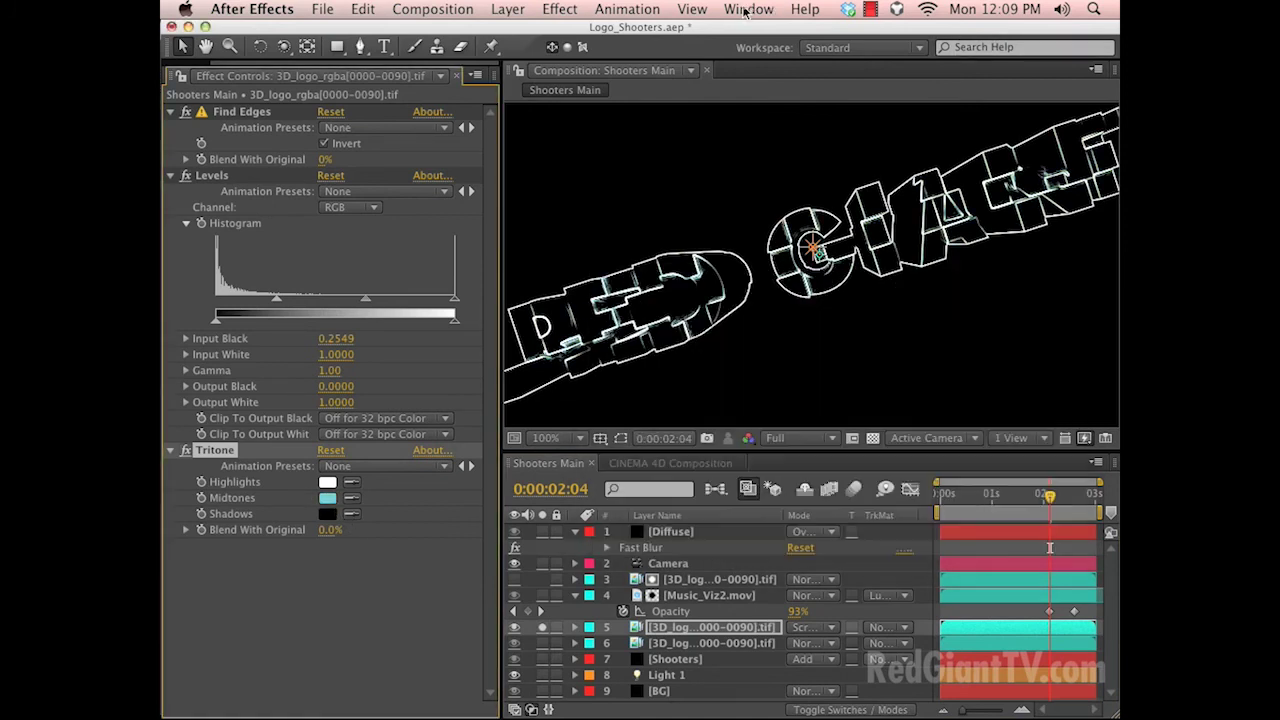
Set the Tritone Highlights color to cyan 5ED2D1.
click(327, 482)
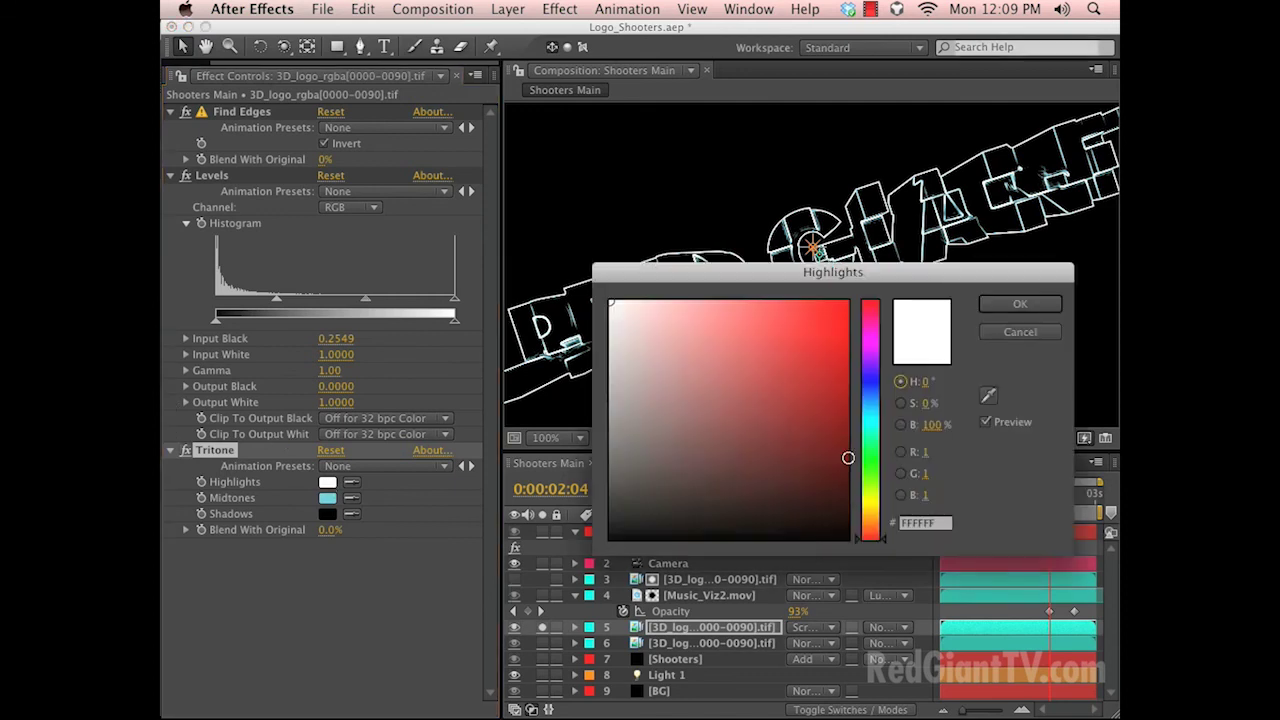
click(876, 418)
click(691, 325)
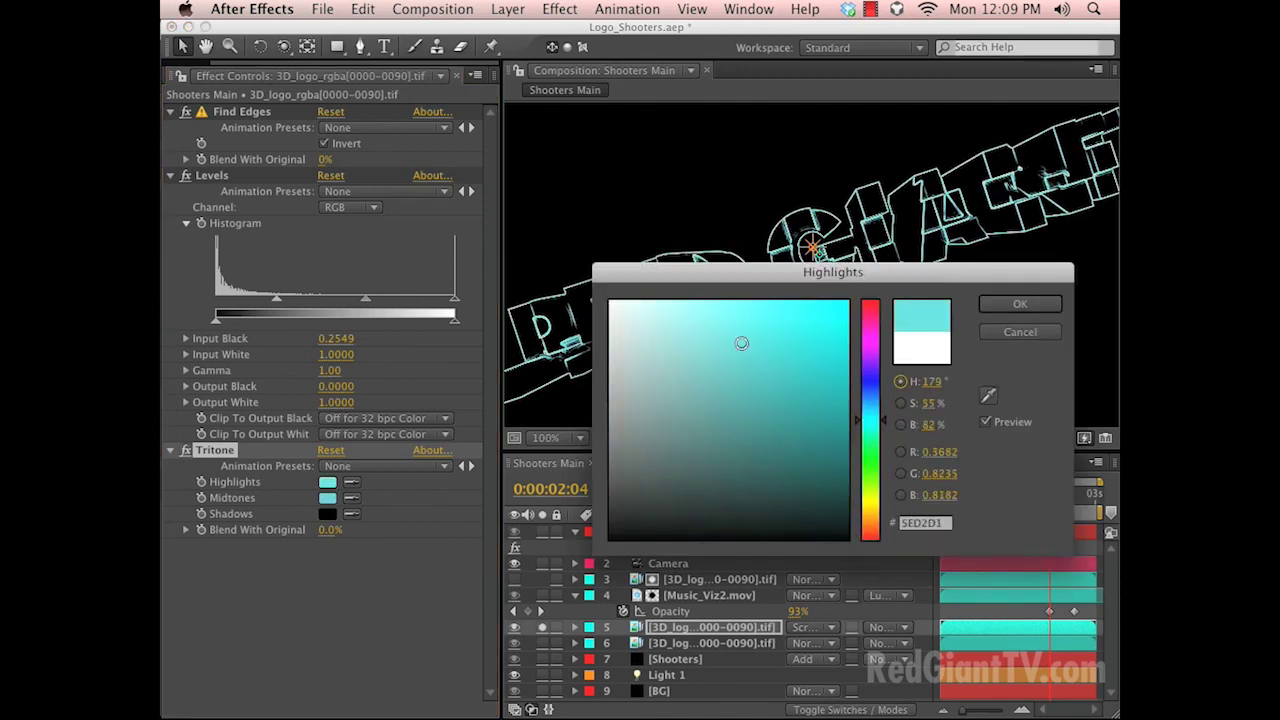
key(Return)
Add a Glow effect to the edges layer and keep its effect settings in view.
click(556, 9)
mouse_move(715, 578)
click(852, 560)
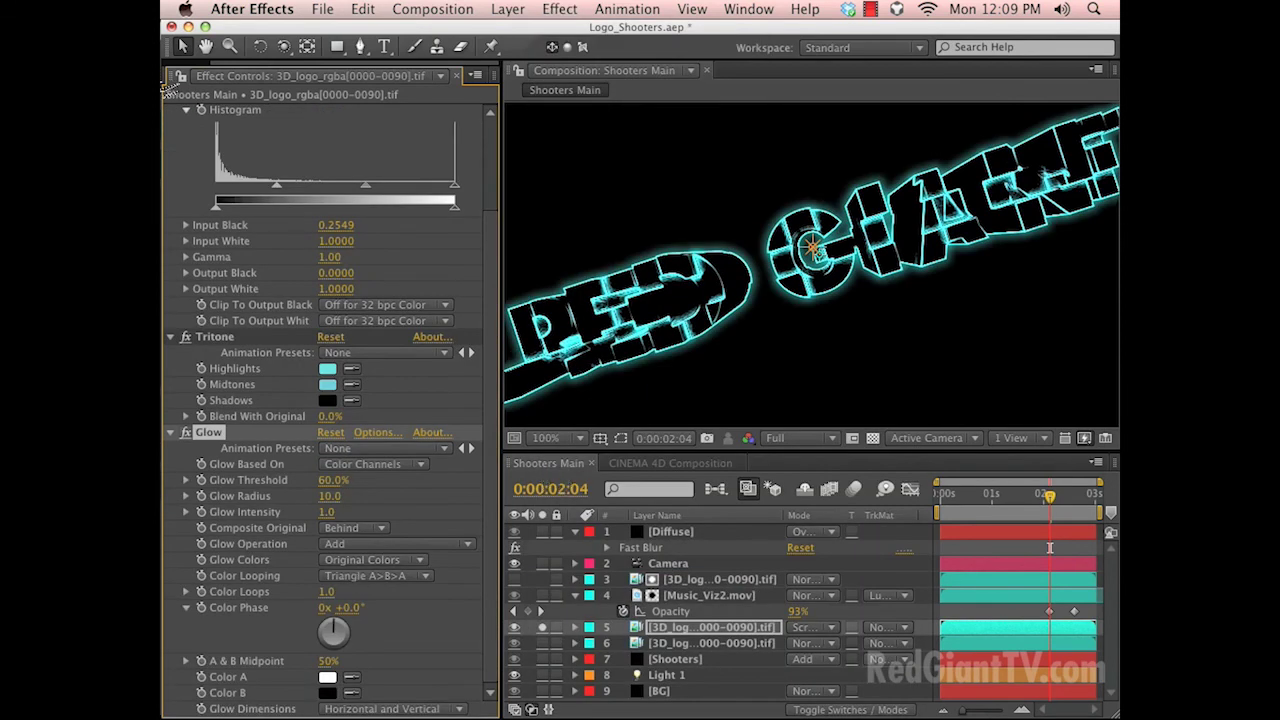
drag(278, 64, 228, 65)
click(194, 75)
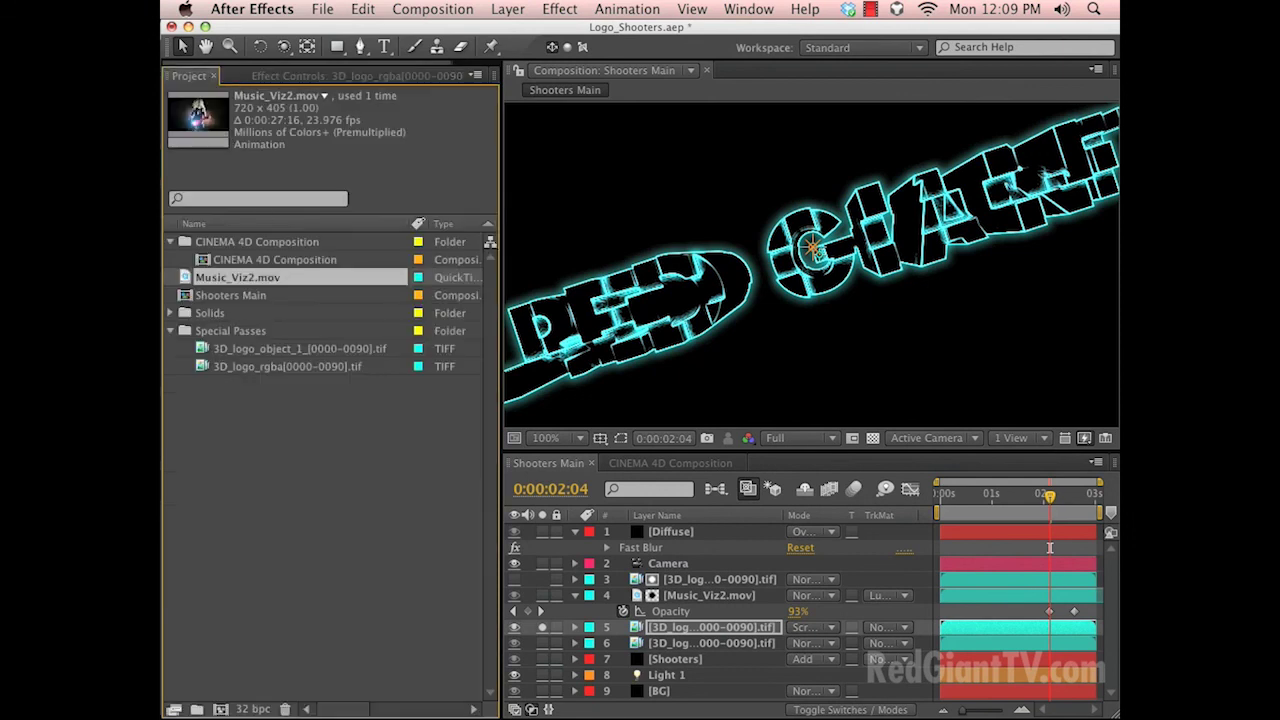
click(322, 75)
Solo the original logo layer as well and set the Tritone Shadows color to dark blue 1C3549.
click(542, 643)
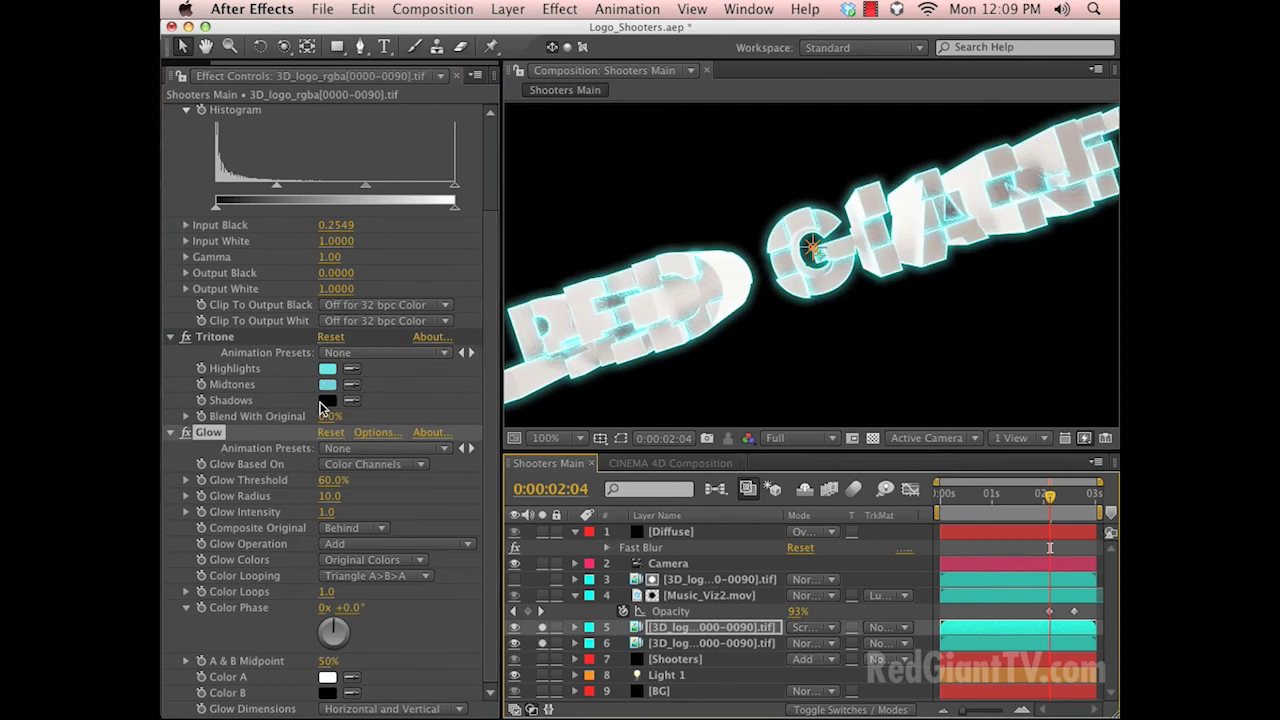
click(327, 401)
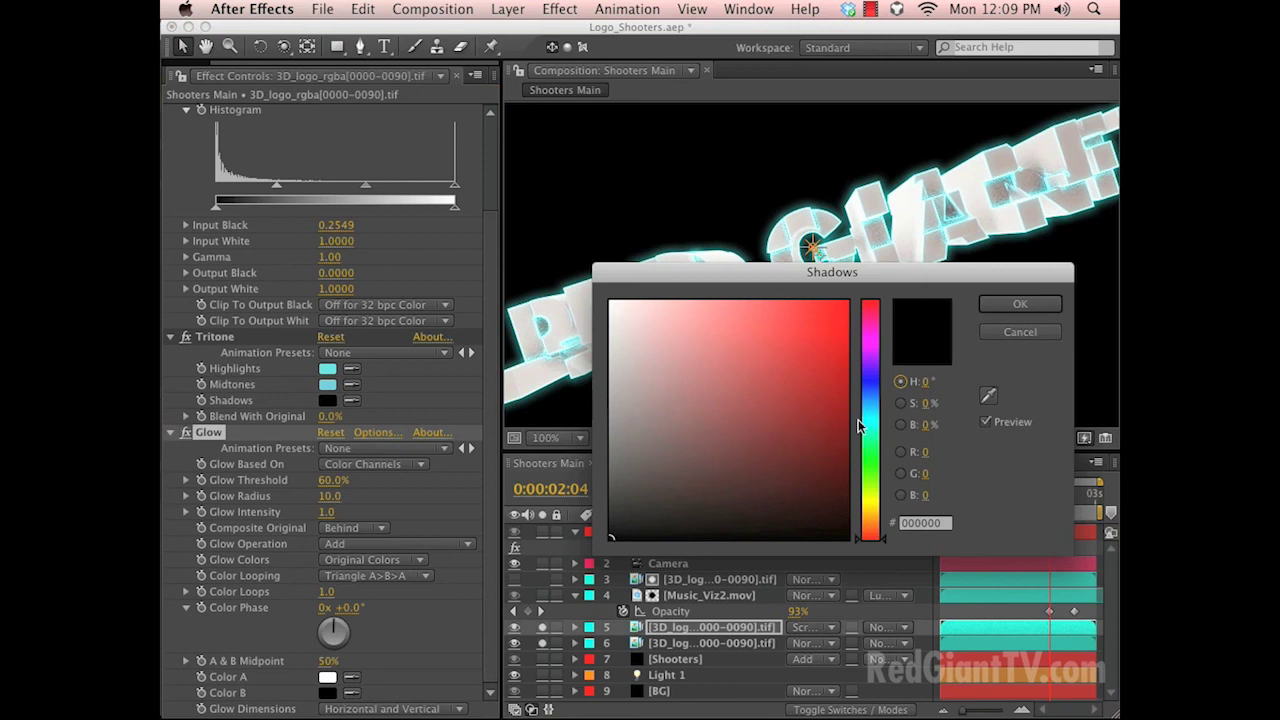
click(866, 400)
drag(736, 432, 756, 472)
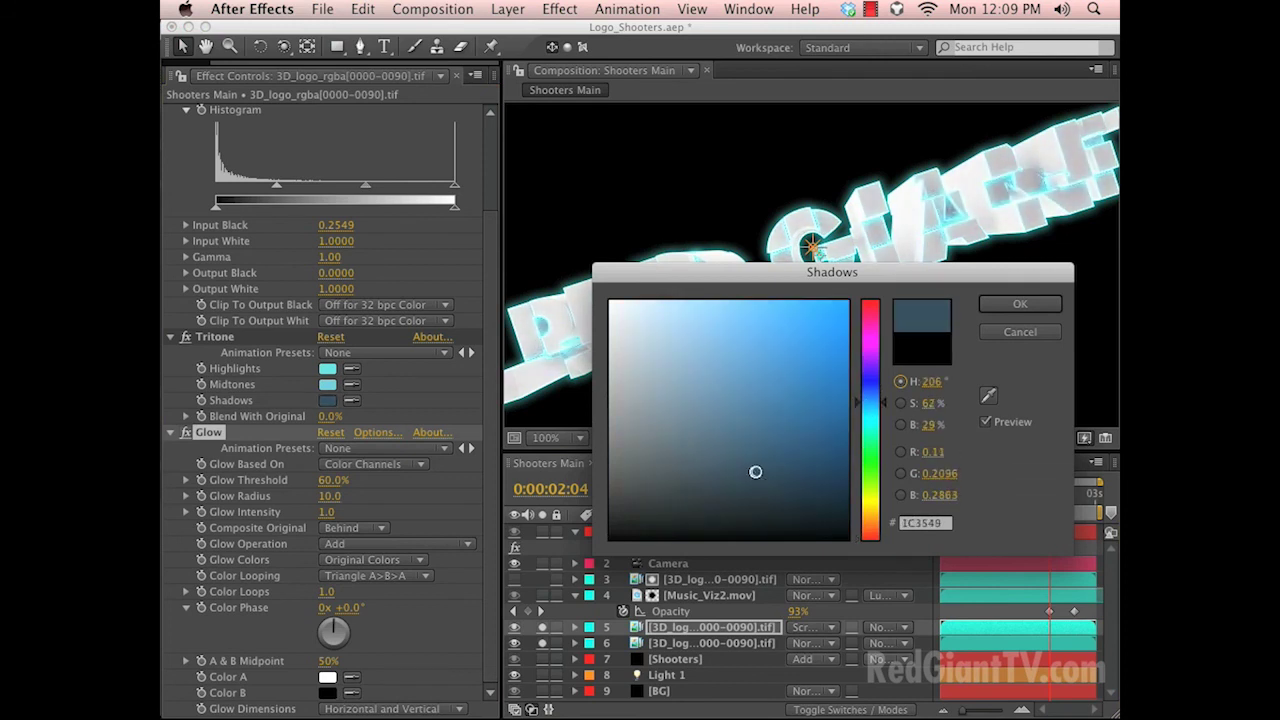
key(Return)
Toggle the Glow effect off and on to compare the logo edges with and without it.
click(201, 442)
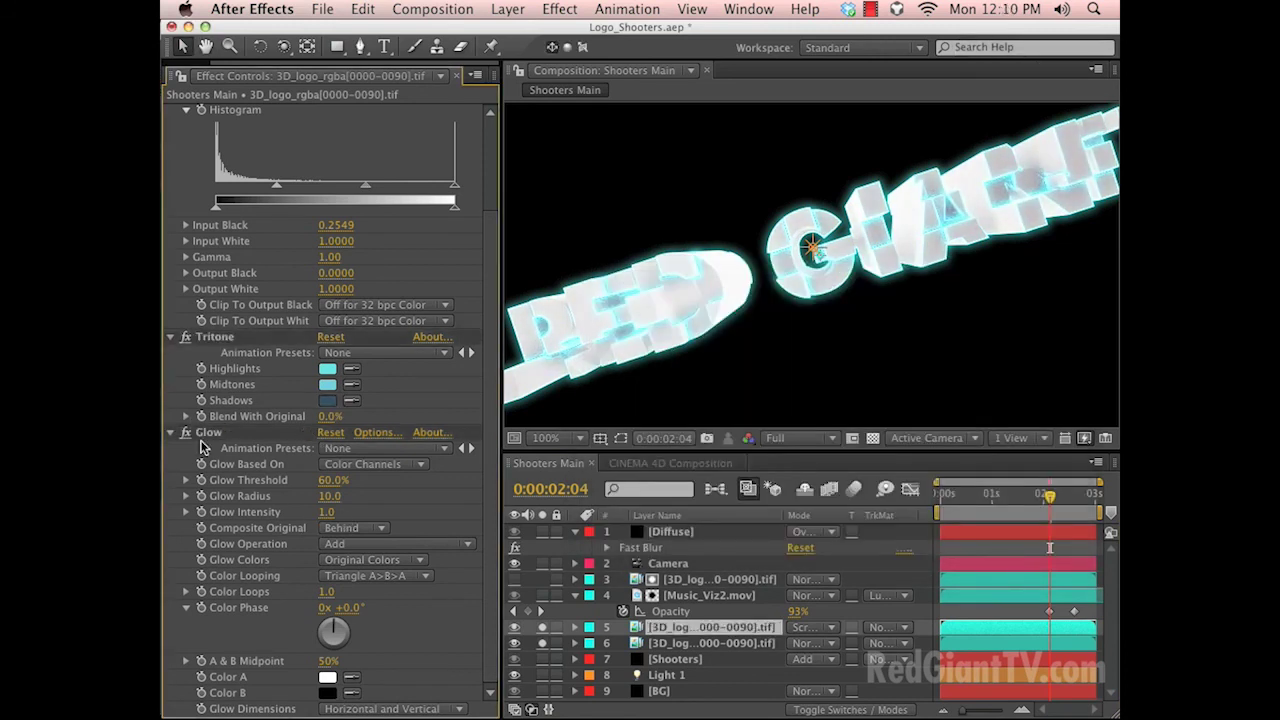
click(186, 436)
click(186, 436)
Add Fast Blur to the edges layer and set its Blurriness to 3.0.
click(620, 9)
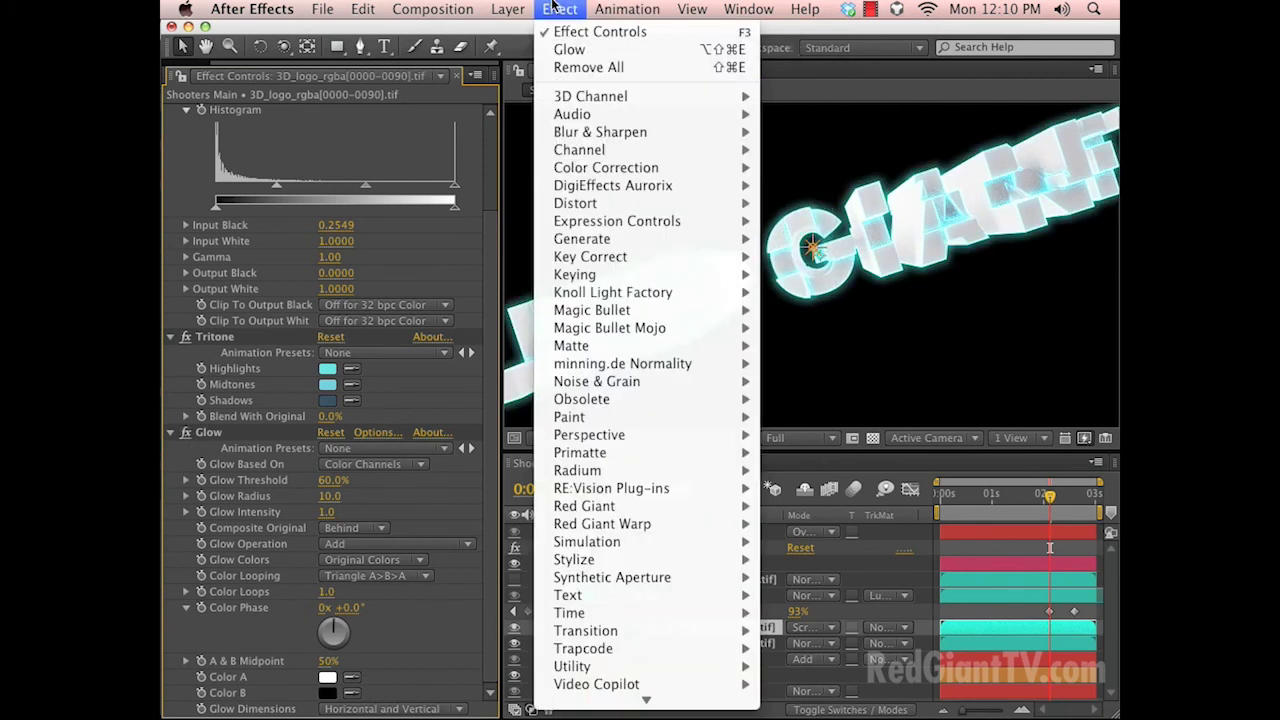
mouse_move(624, 132)
click(838, 275)
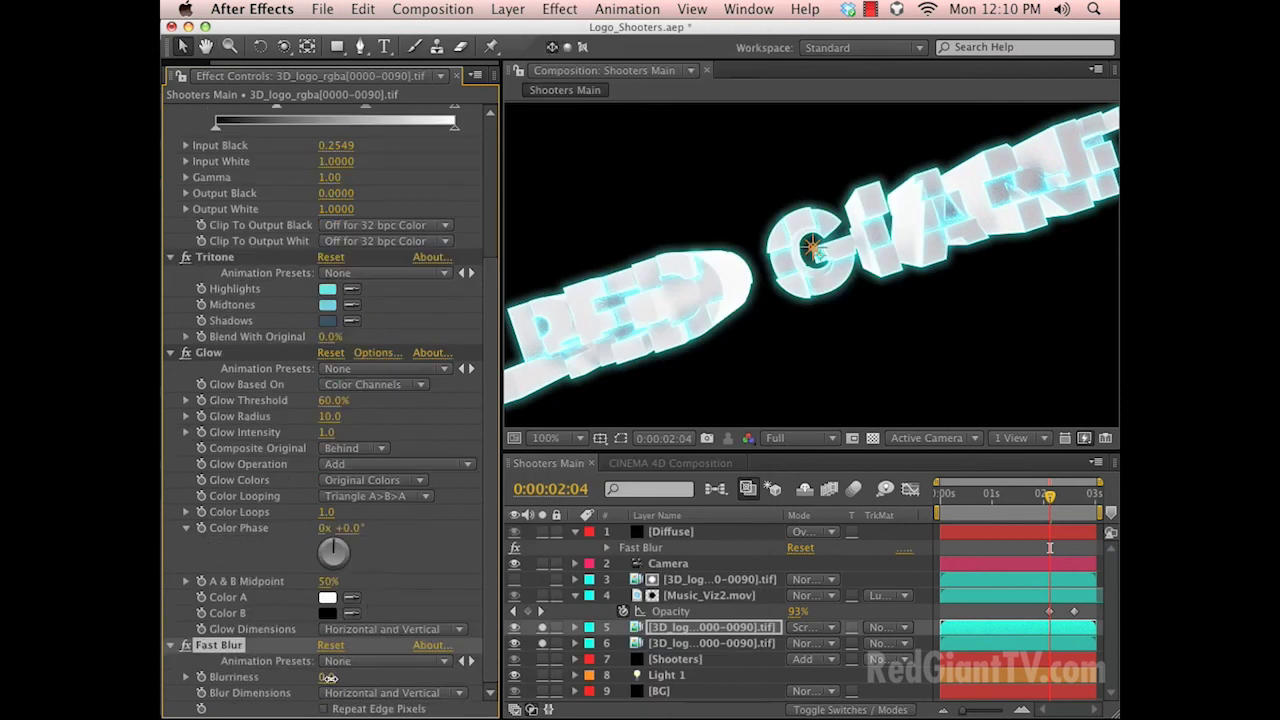
drag(333, 677, 336, 677)
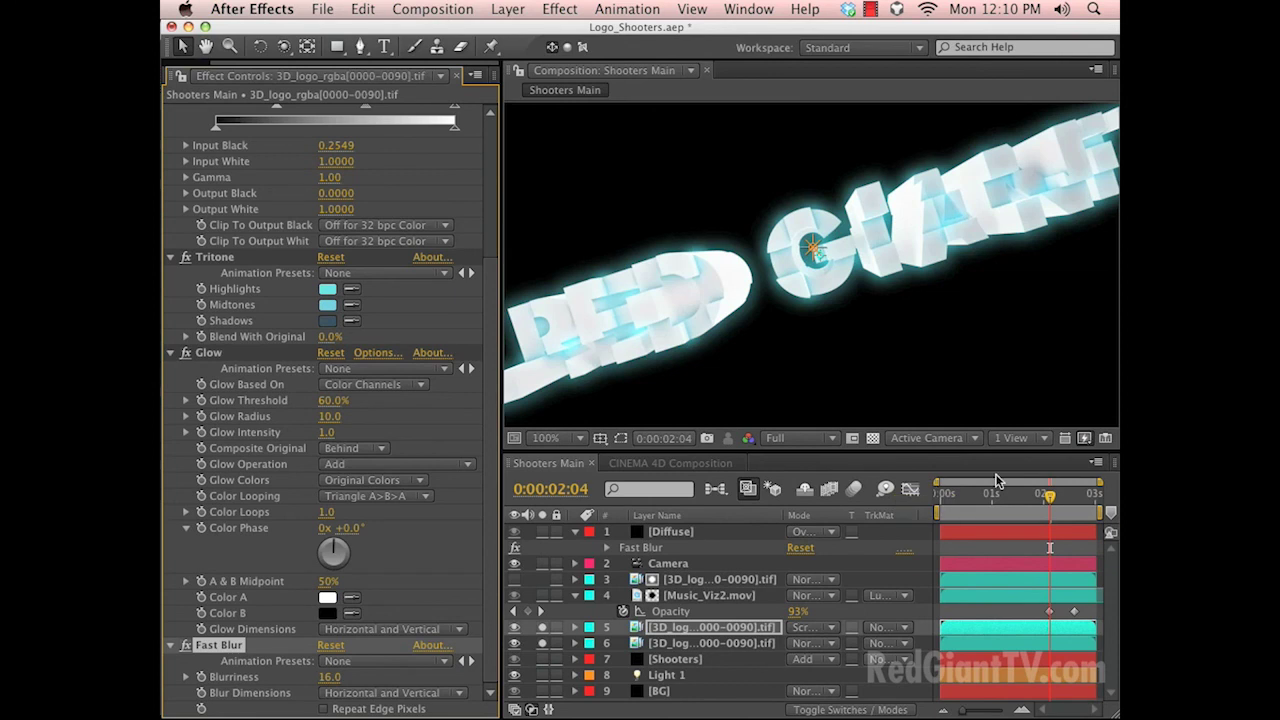
click(330, 678)
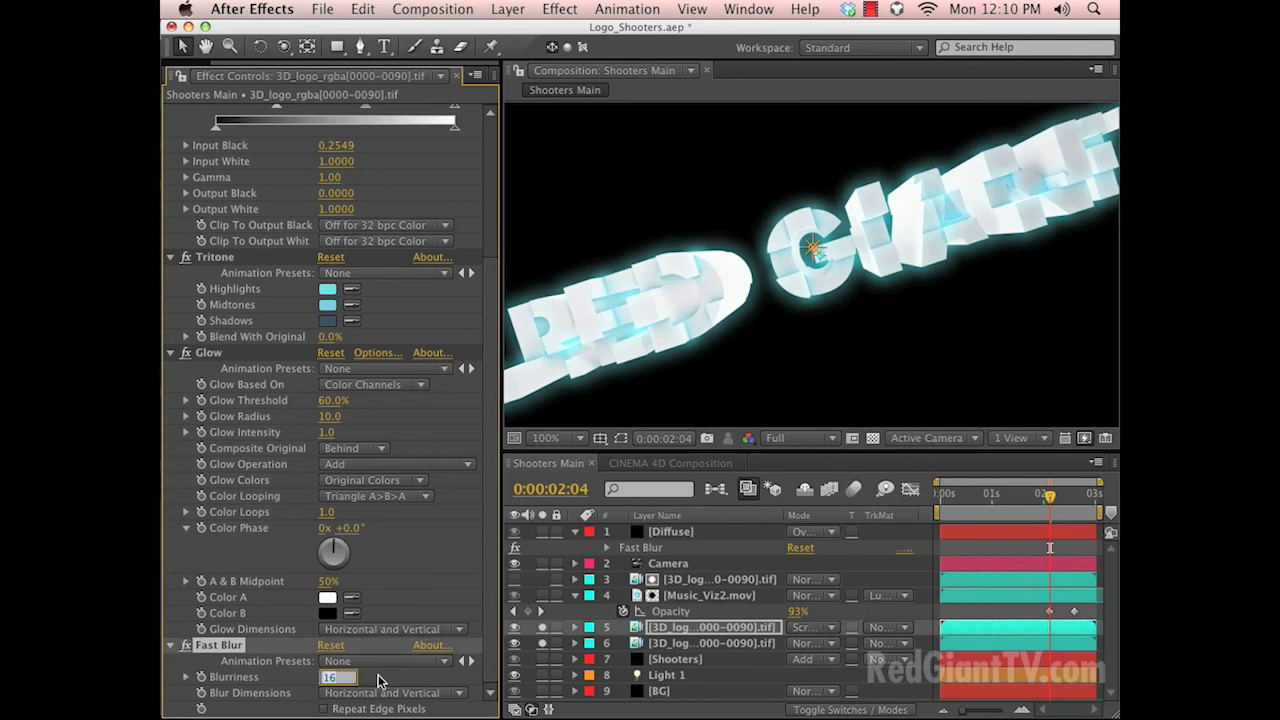
key(Return)
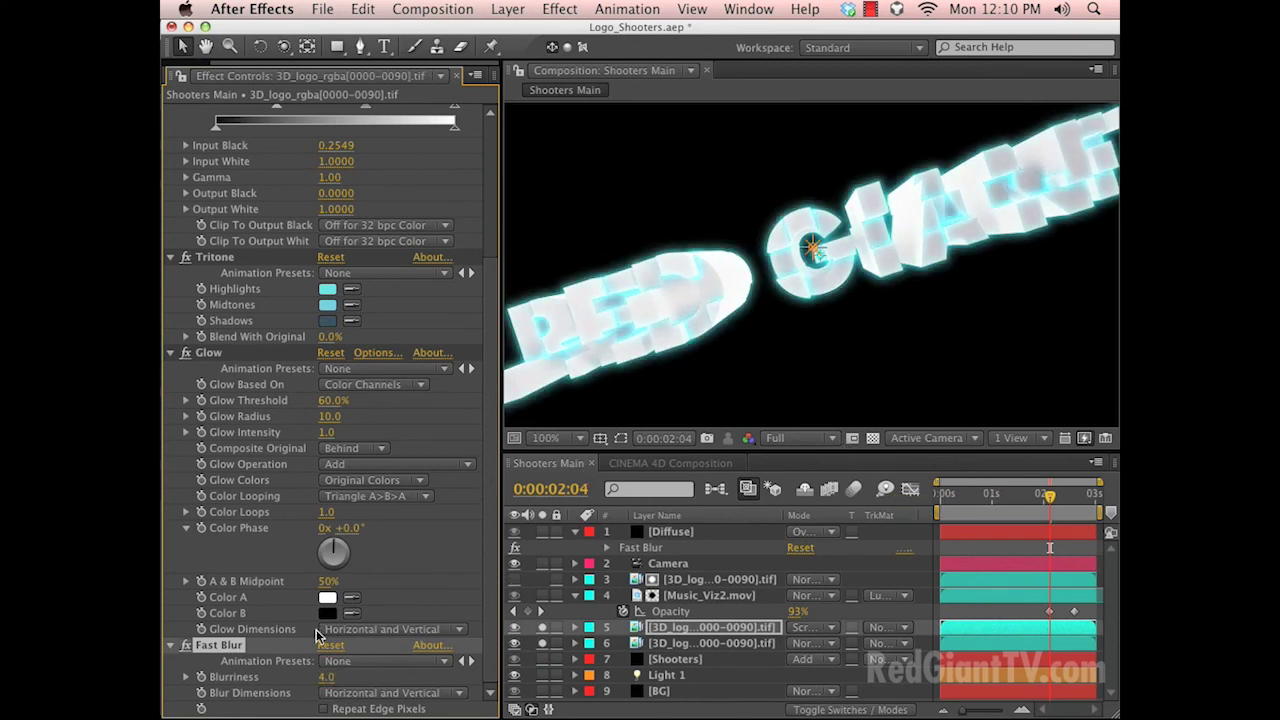
drag(326, 678, 315, 680)
Lower the Glow Threshold to 50.2% and unsolo both logo layers to restore the full composite.
drag(330, 402, 311, 402)
click(546, 645)
click(1087, 441)
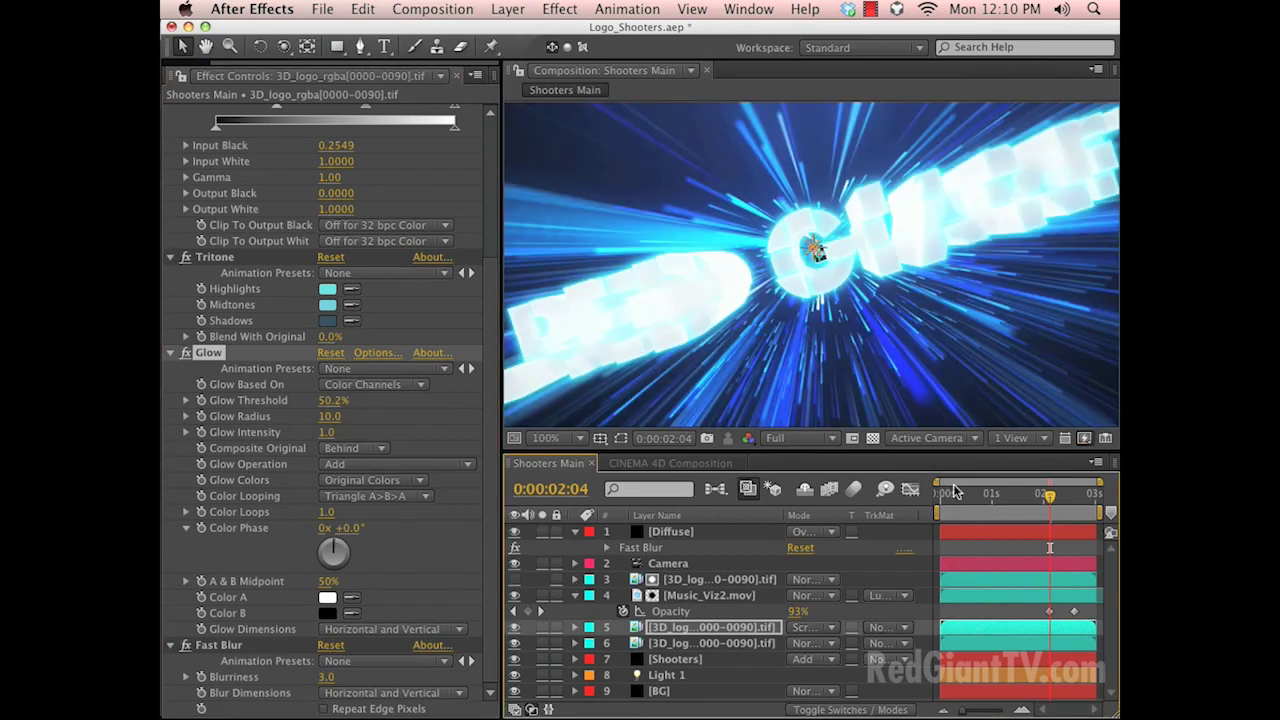
Set the Diffuse layer's Opacity to 6% and check the composite at 0:00:01:10.
click(977, 494)
click(700, 535)
key(t)
click(797, 547)
text(6)
key(Return)
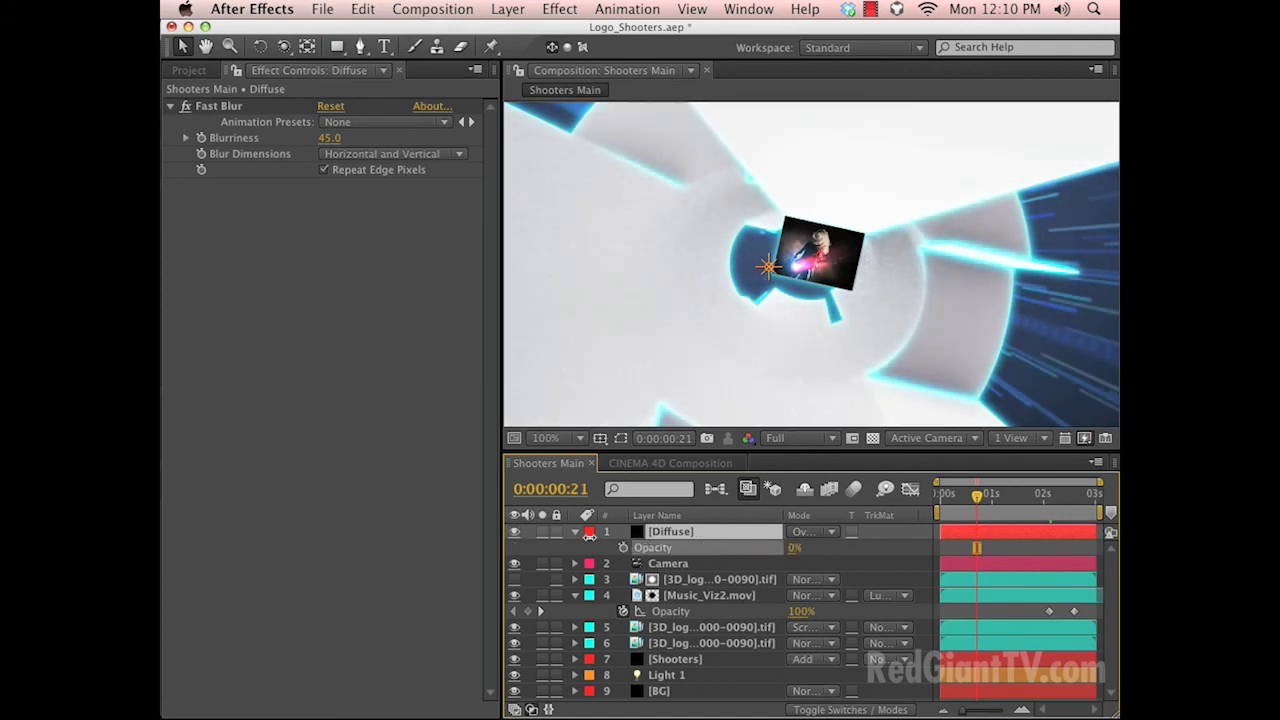
drag(977, 494, 1012, 510)
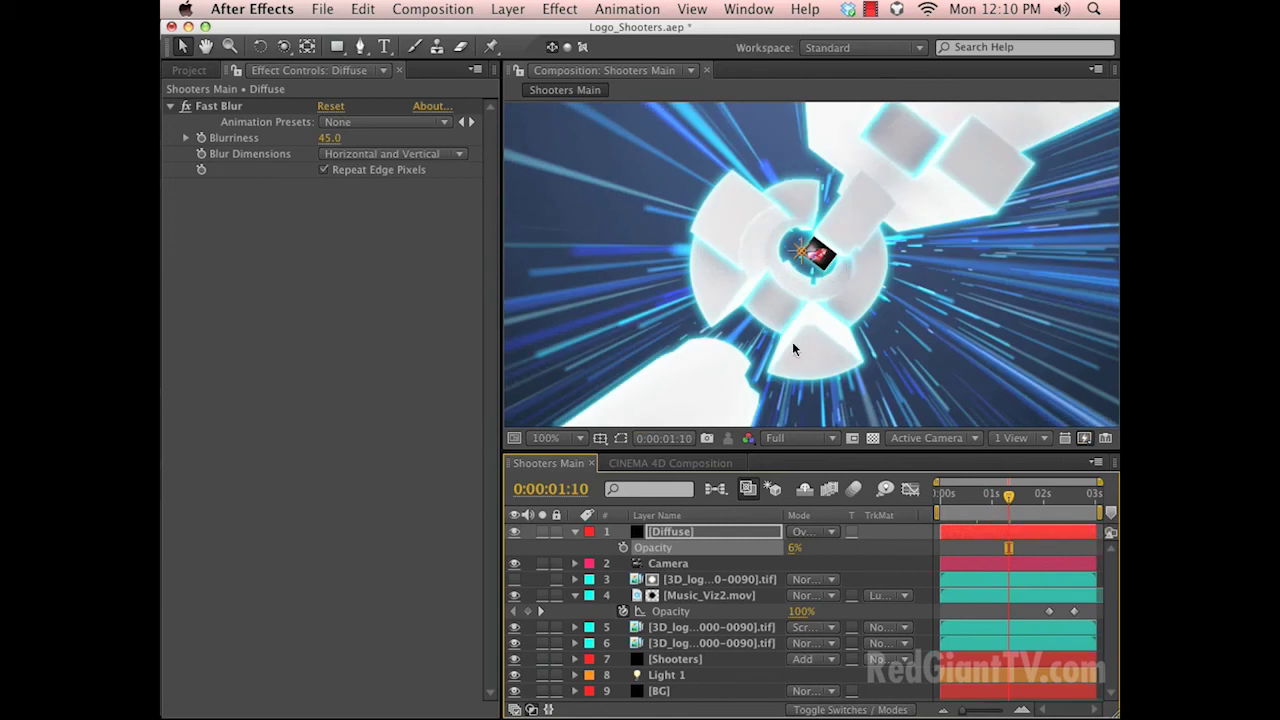
At 0:00:01:11, lighten the Tritone Highlights color on the screened 3D_logo edges layer to pale cyan B8E0E0.
drag(1012, 502, 1014, 502)
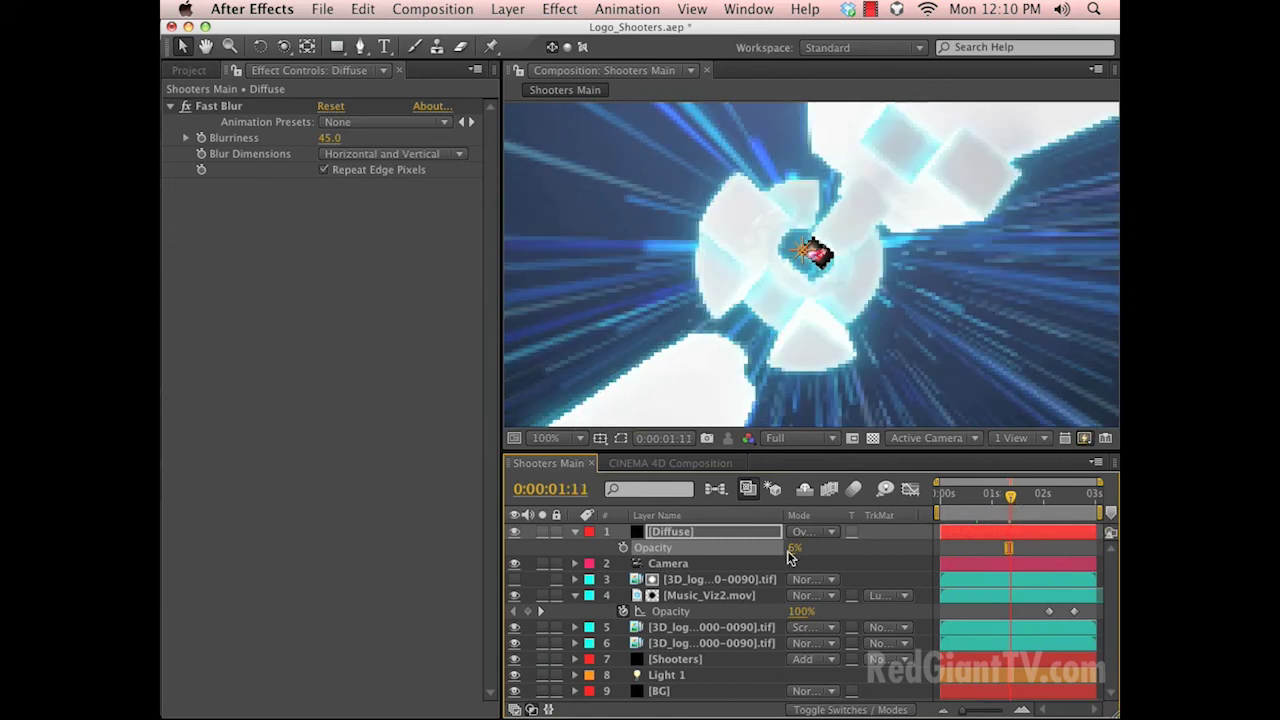
click(698, 634)
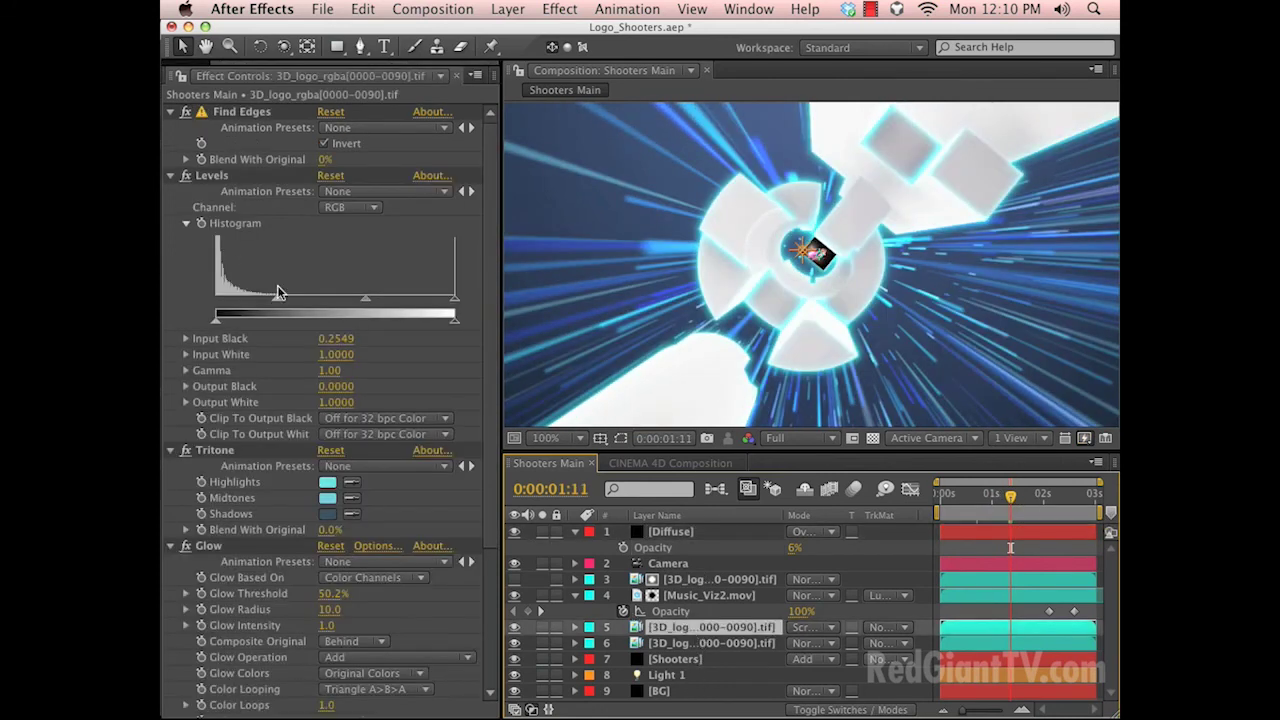
scroll(300, 400, down, 3)
click(327, 409)
click(651, 330)
click(1033, 309)
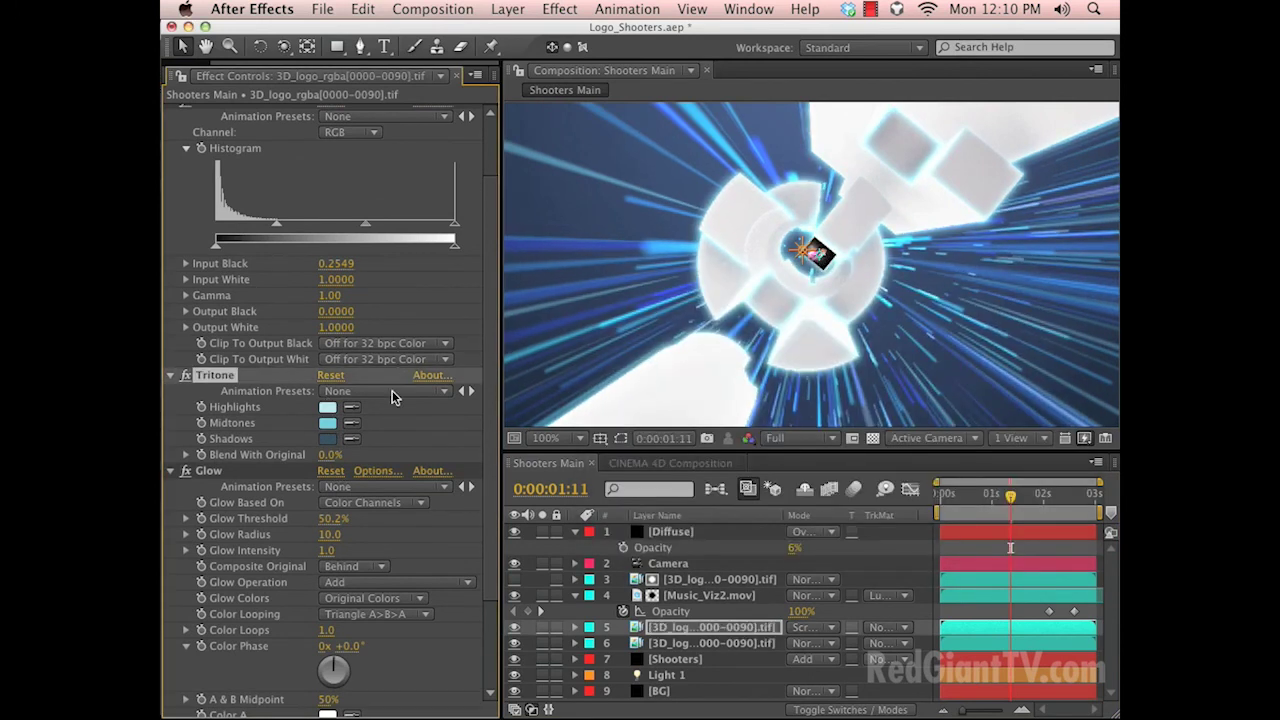
Change the edges layer's Tritone Highlights color to a very pale yellow.
click(327, 409)
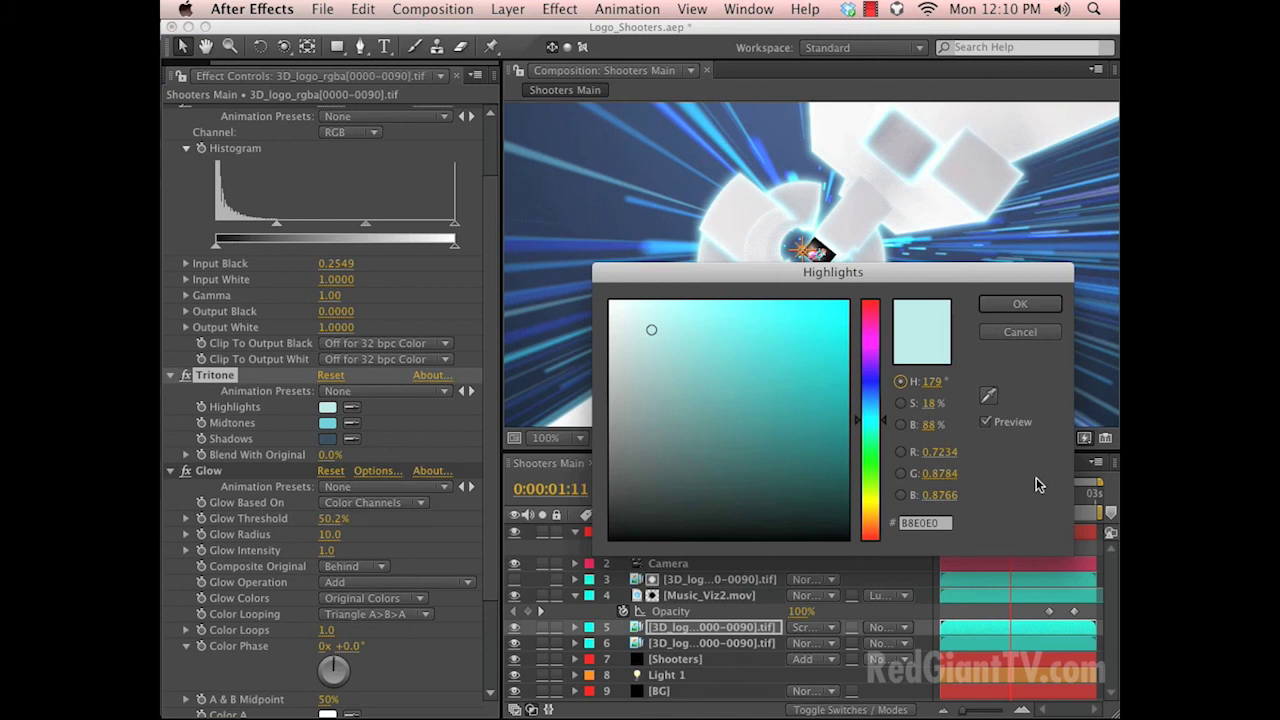
click(868, 496)
click(665, 316)
drag(665, 316, 610, 314)
key(Return)
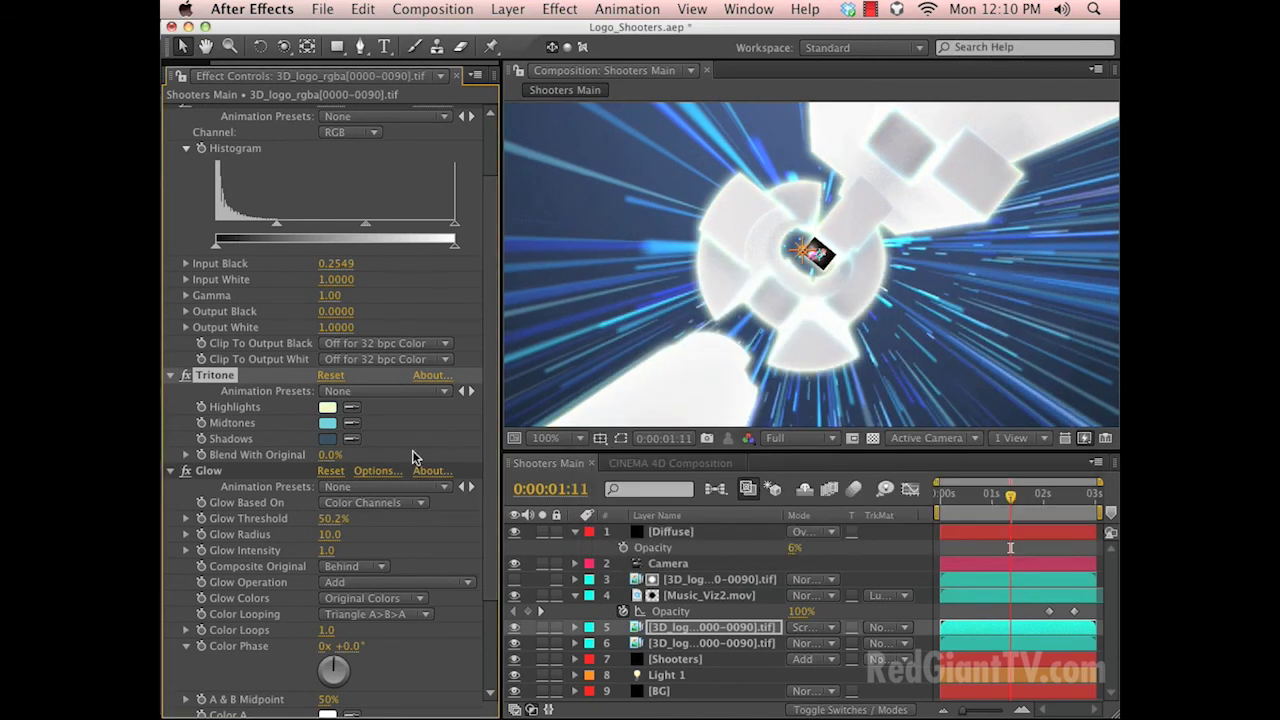
Shift the edges layer's Tritone Midtones from cyan toward a brighter, more saturated blue.
click(327, 423)
drag(866, 420, 866, 403)
mouse_move(740, 356)
mouse_down()
mouse_move(766, 380)
mouse_move(796, 330)
mouse_up()
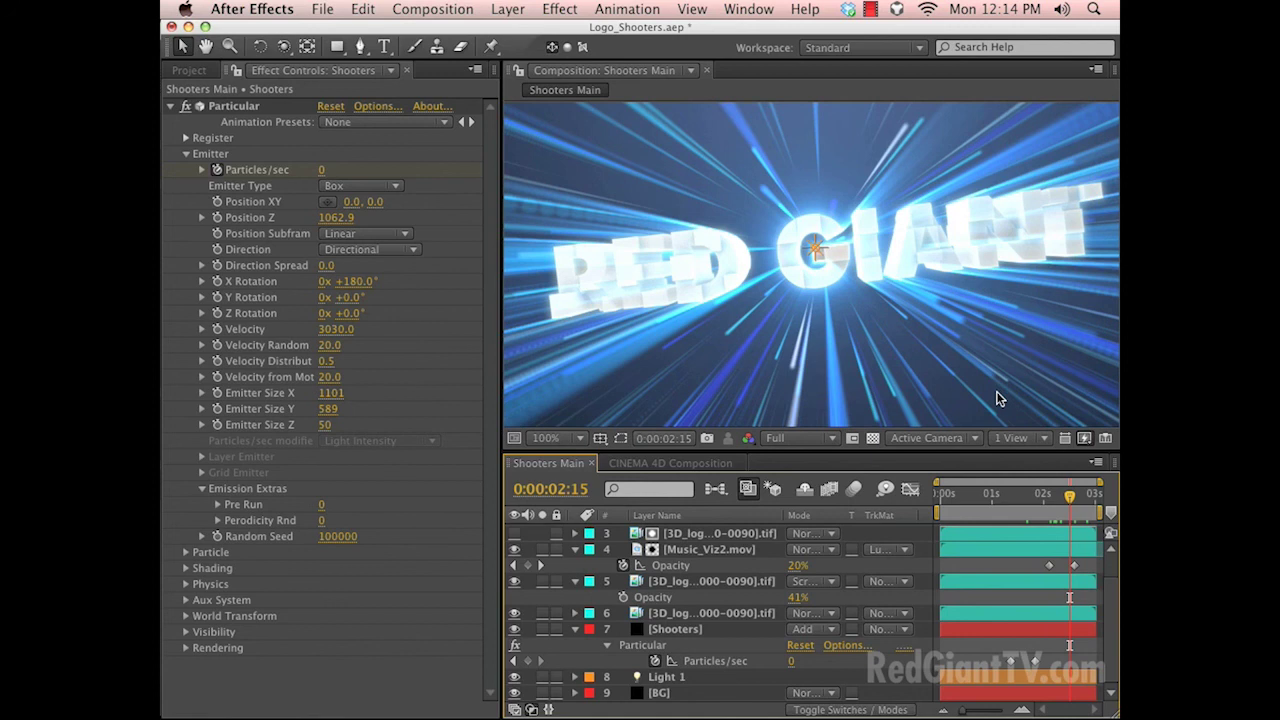
Go to 0:00:02:16 to examine the composite near the end of the logo fly-through.
click(1073, 502)
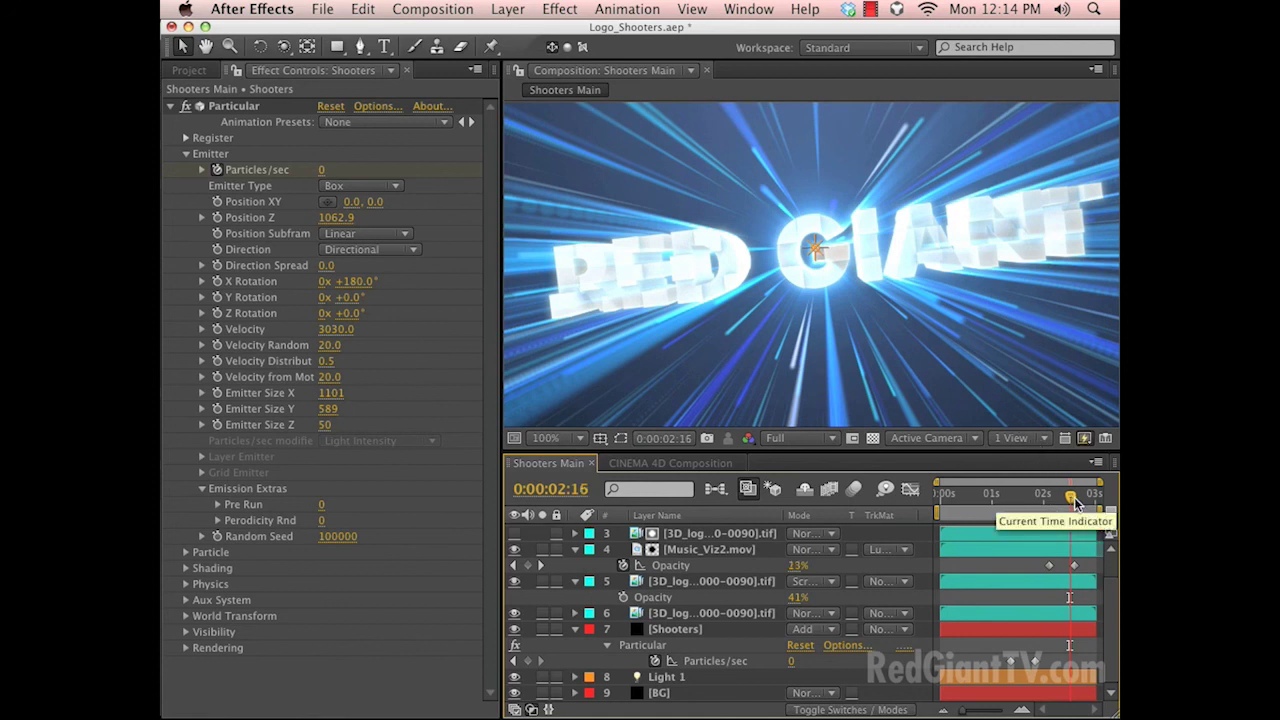